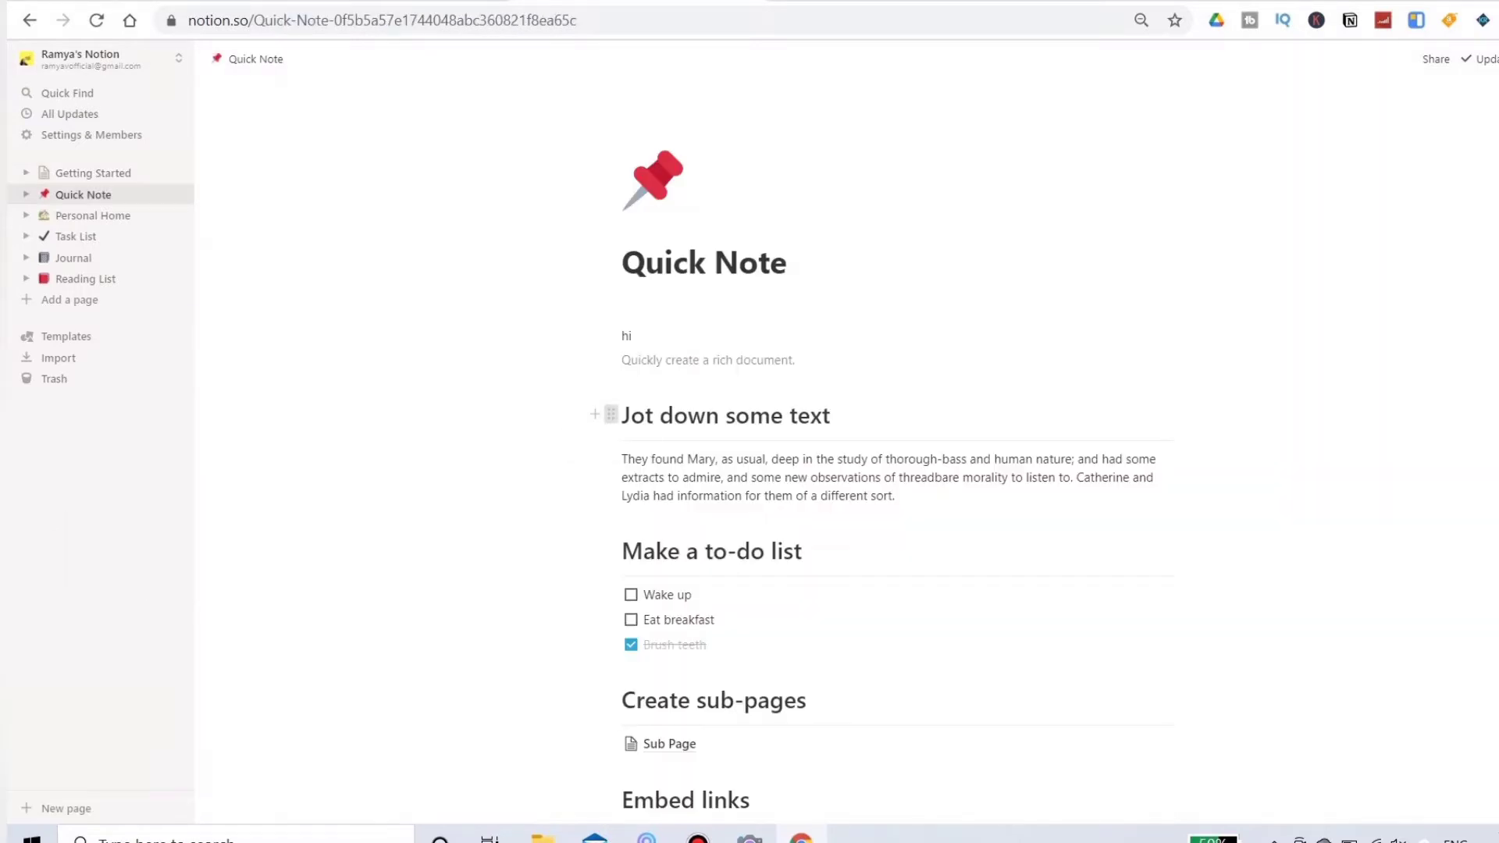
Step: Turn the "Jot down some text" heading on the Quick Note page into a toggle list
click(611, 414)
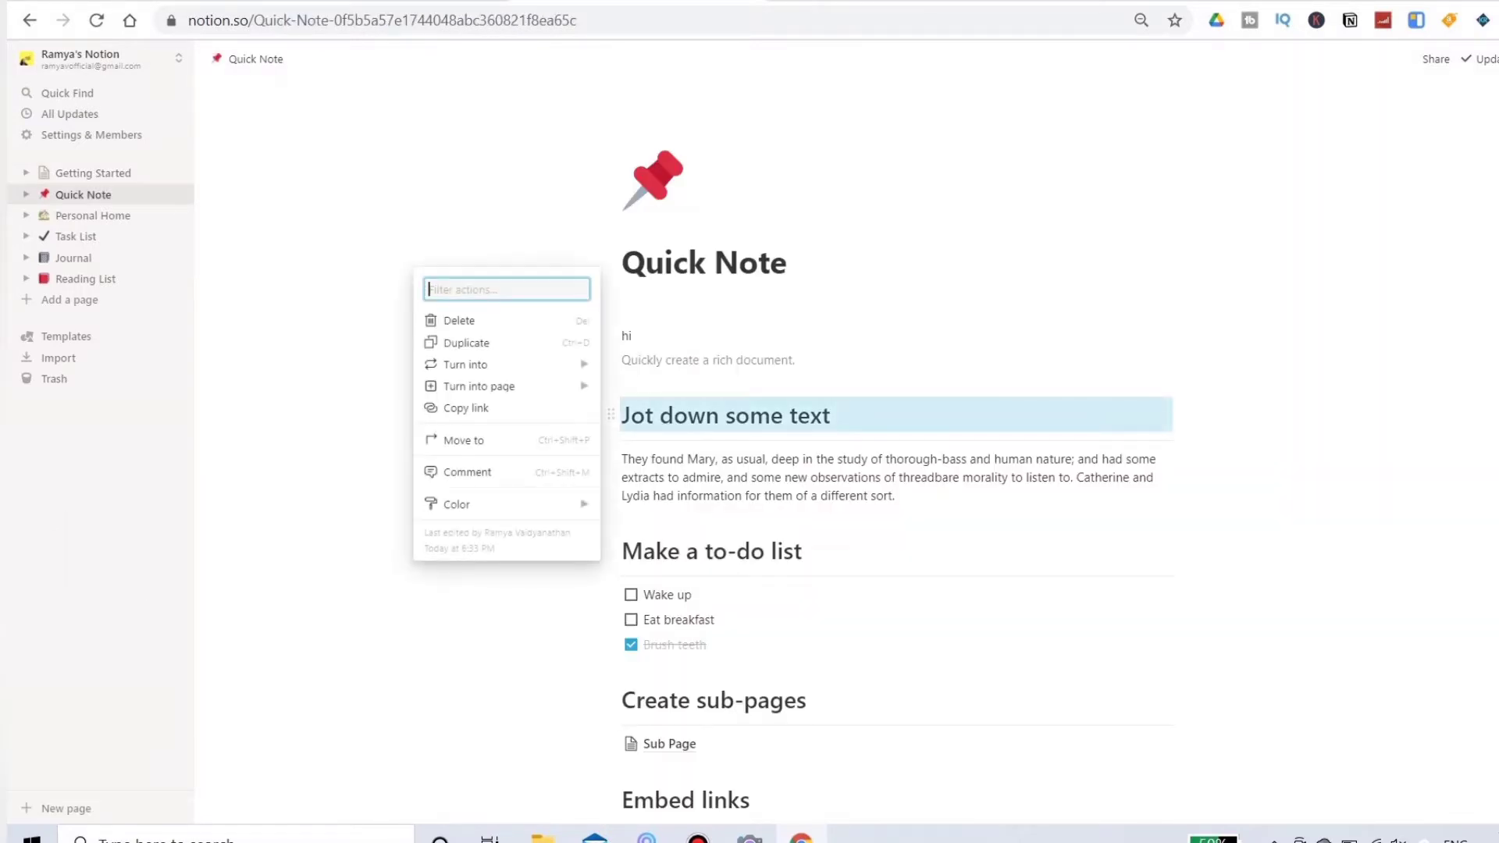
mouse_move(469, 365)
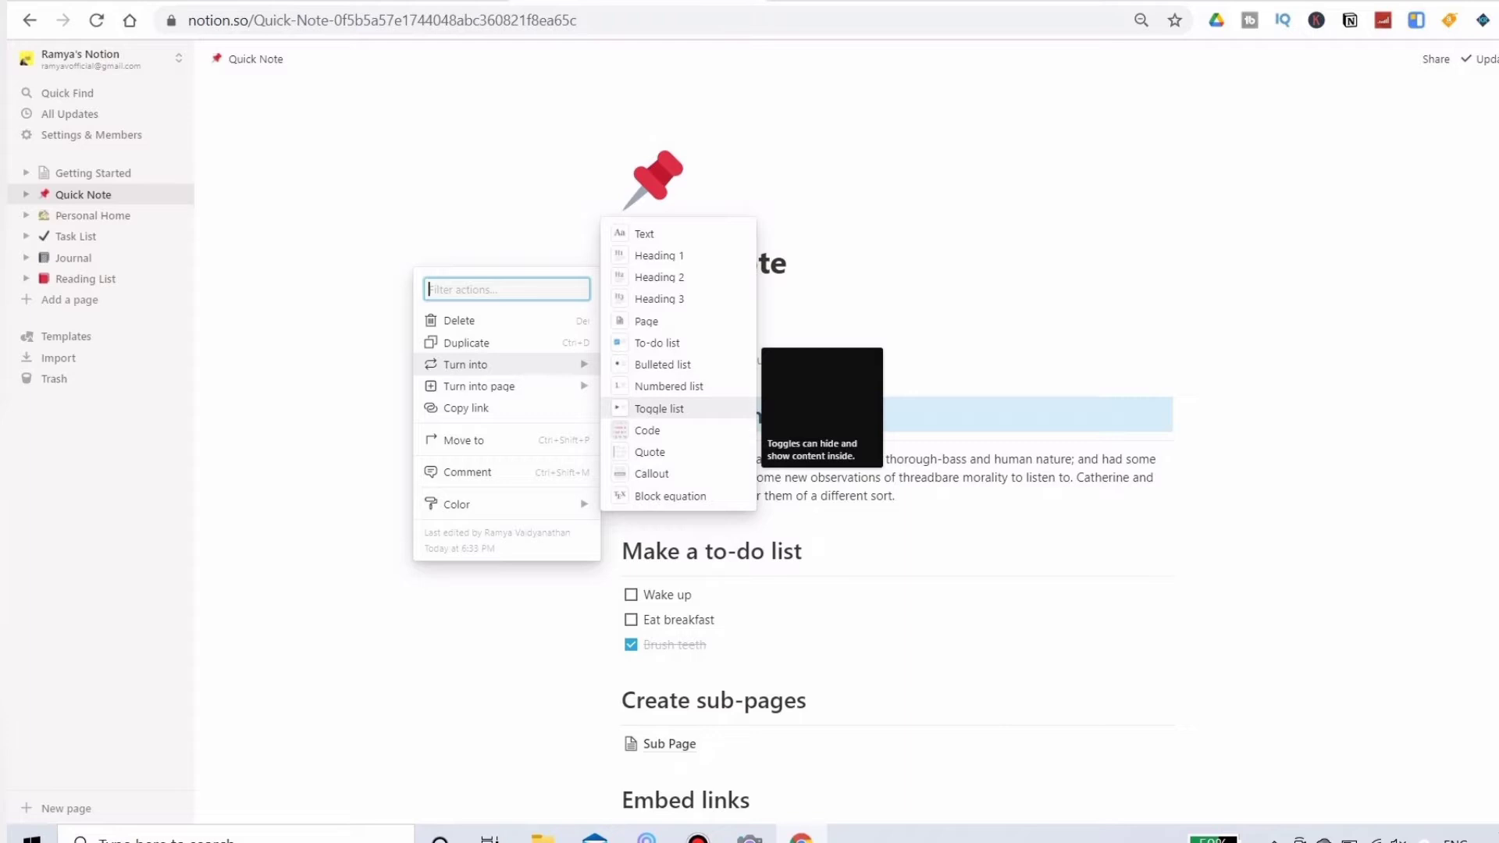
key(Return)
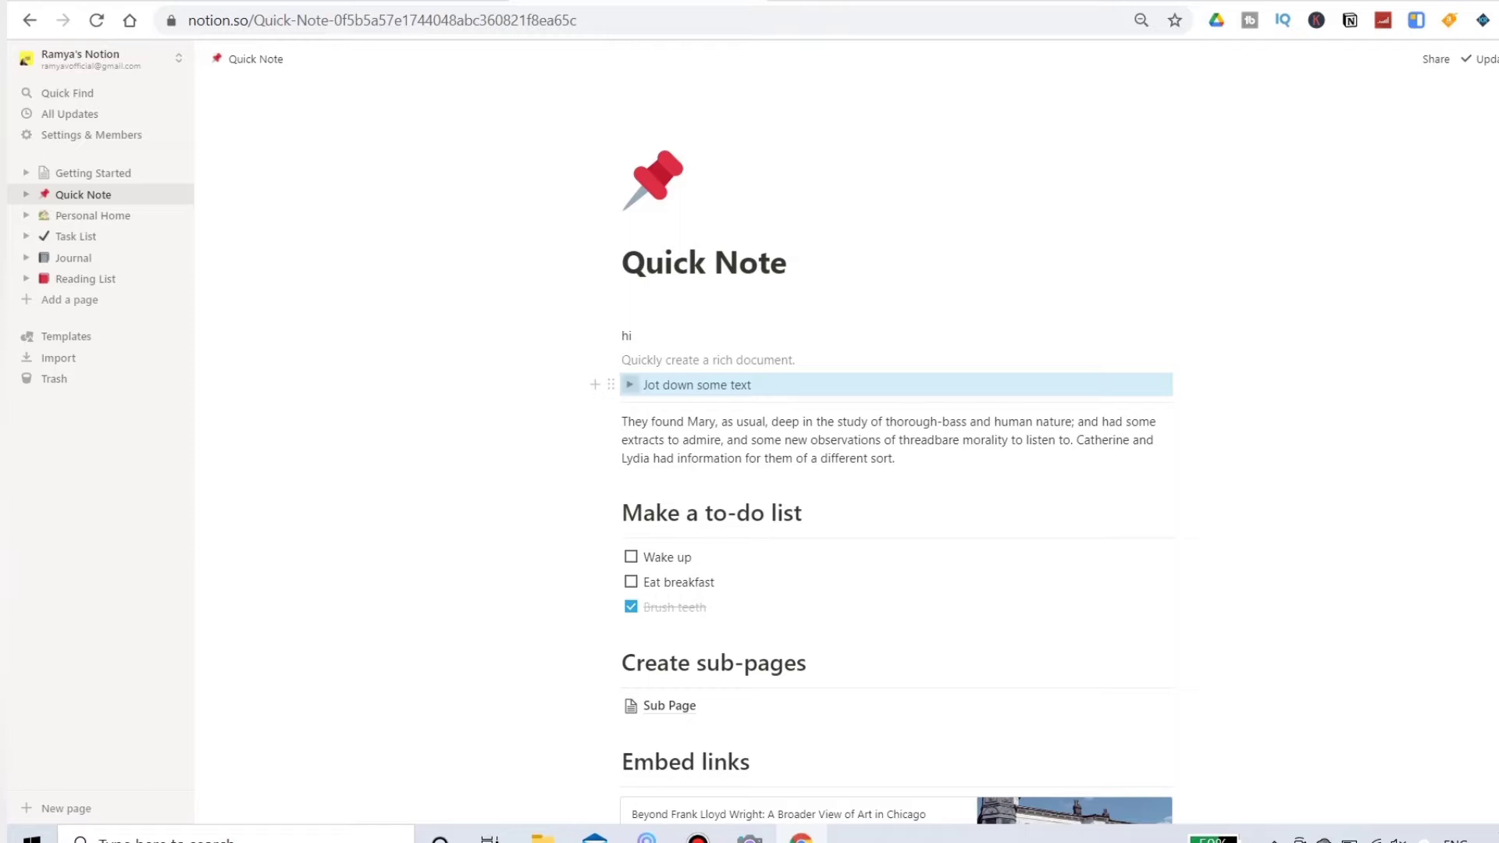
Step: Expand the "Jot down some text" toggle and move the paragraph and the "Make a to-do list" heading inside it
click(629, 385)
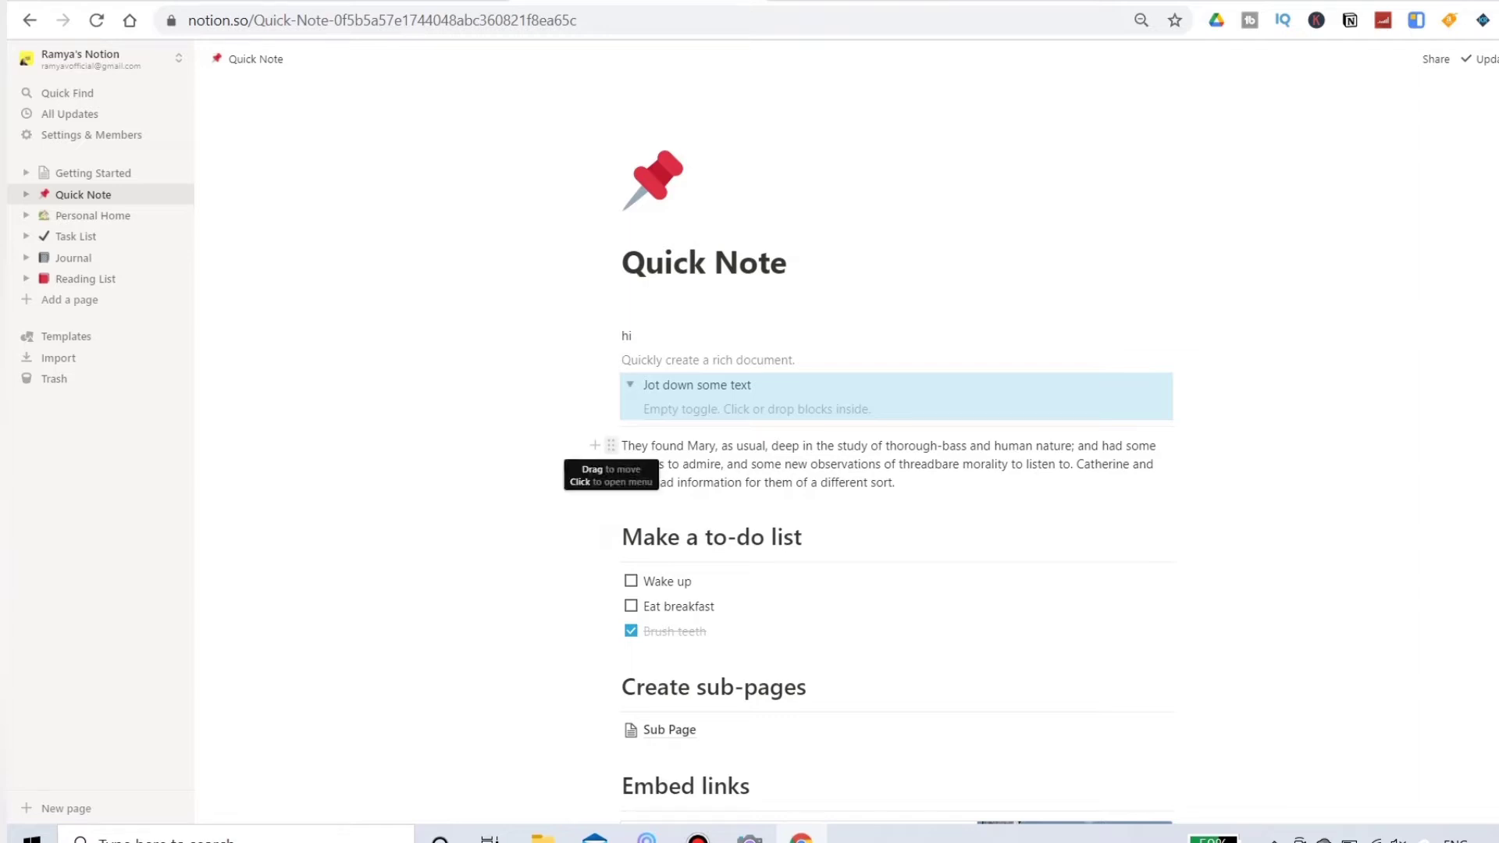
drag(610, 445, 653, 404)
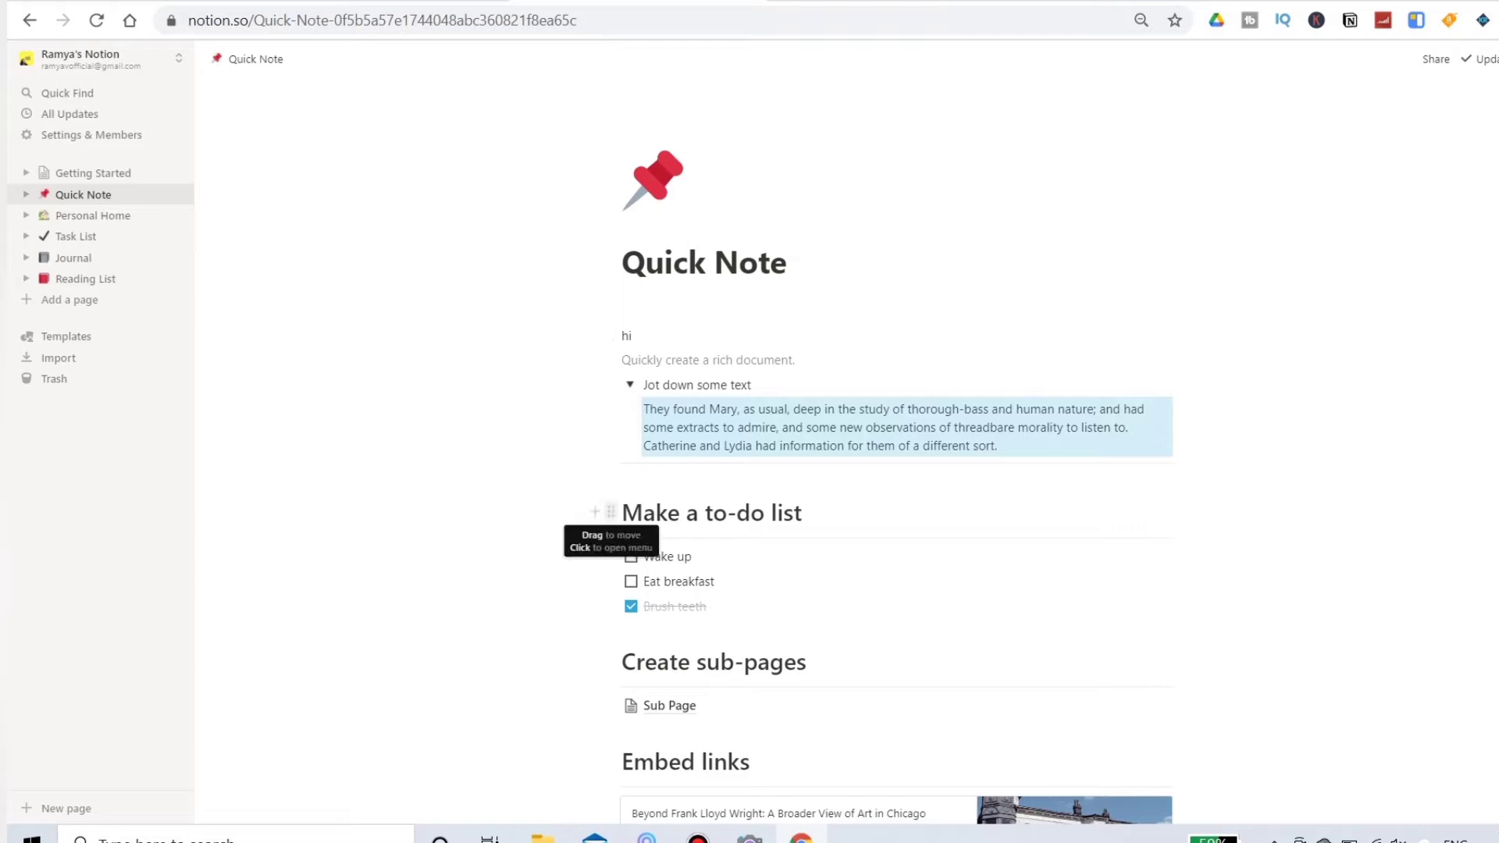
drag(610, 512, 668, 449)
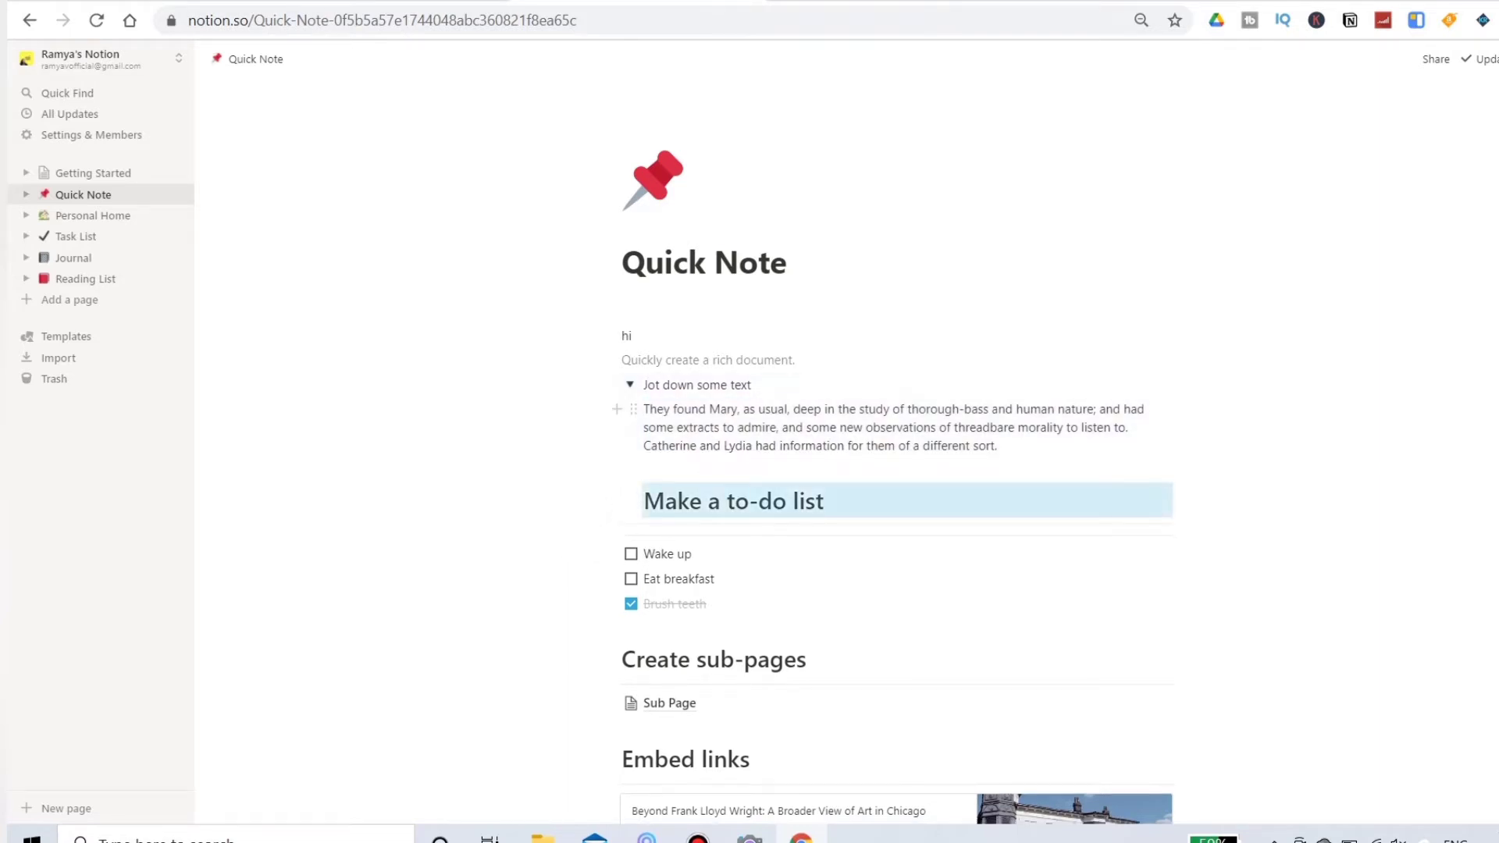
Step: Collapse and reopen the "Jot down some text" toggle, and move the "Make a to-do list" heading back out below it
click(629, 385)
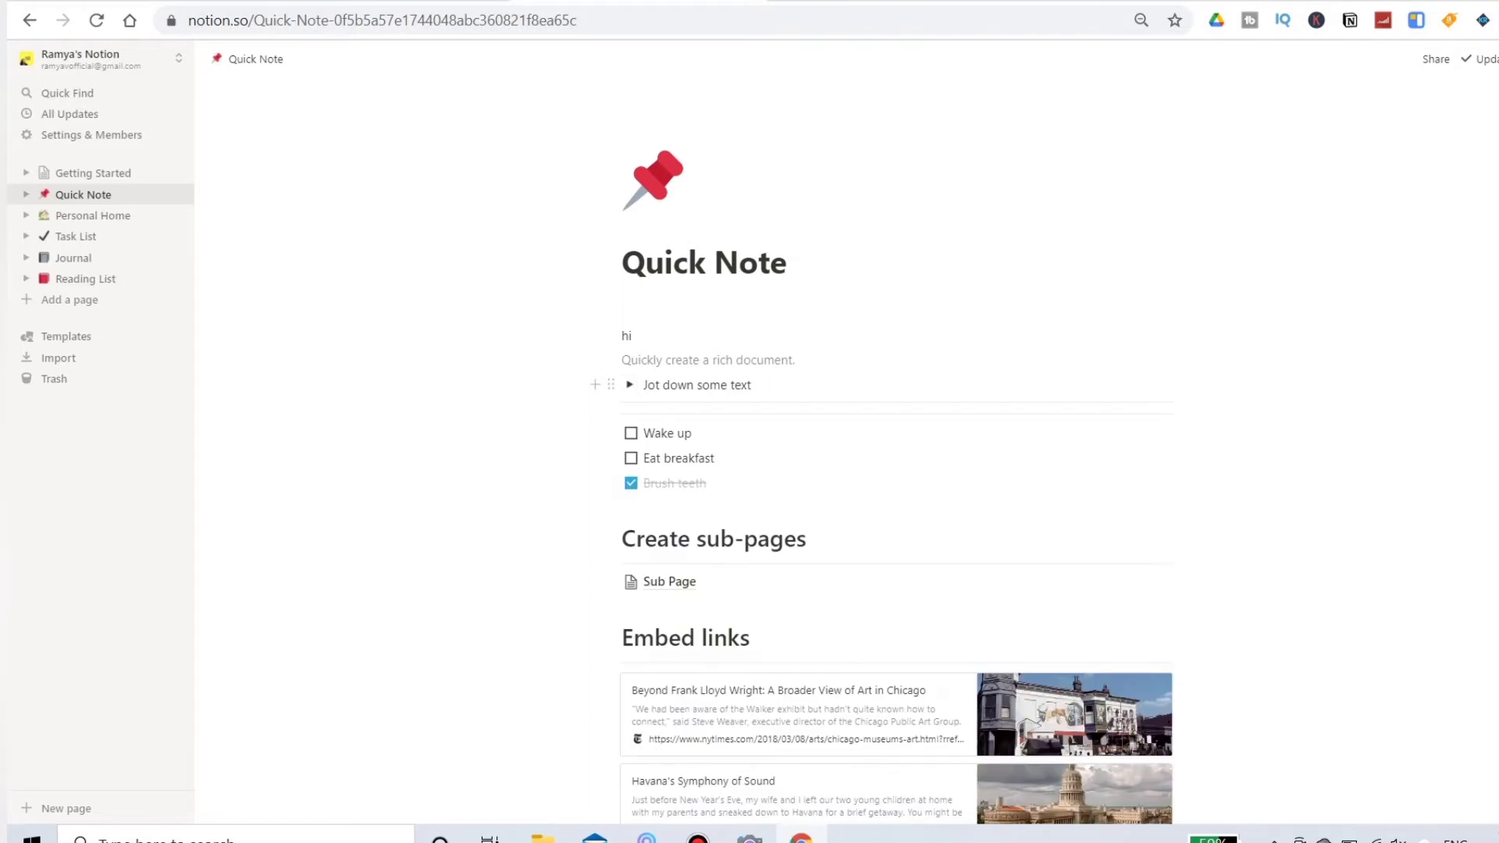
click(630, 384)
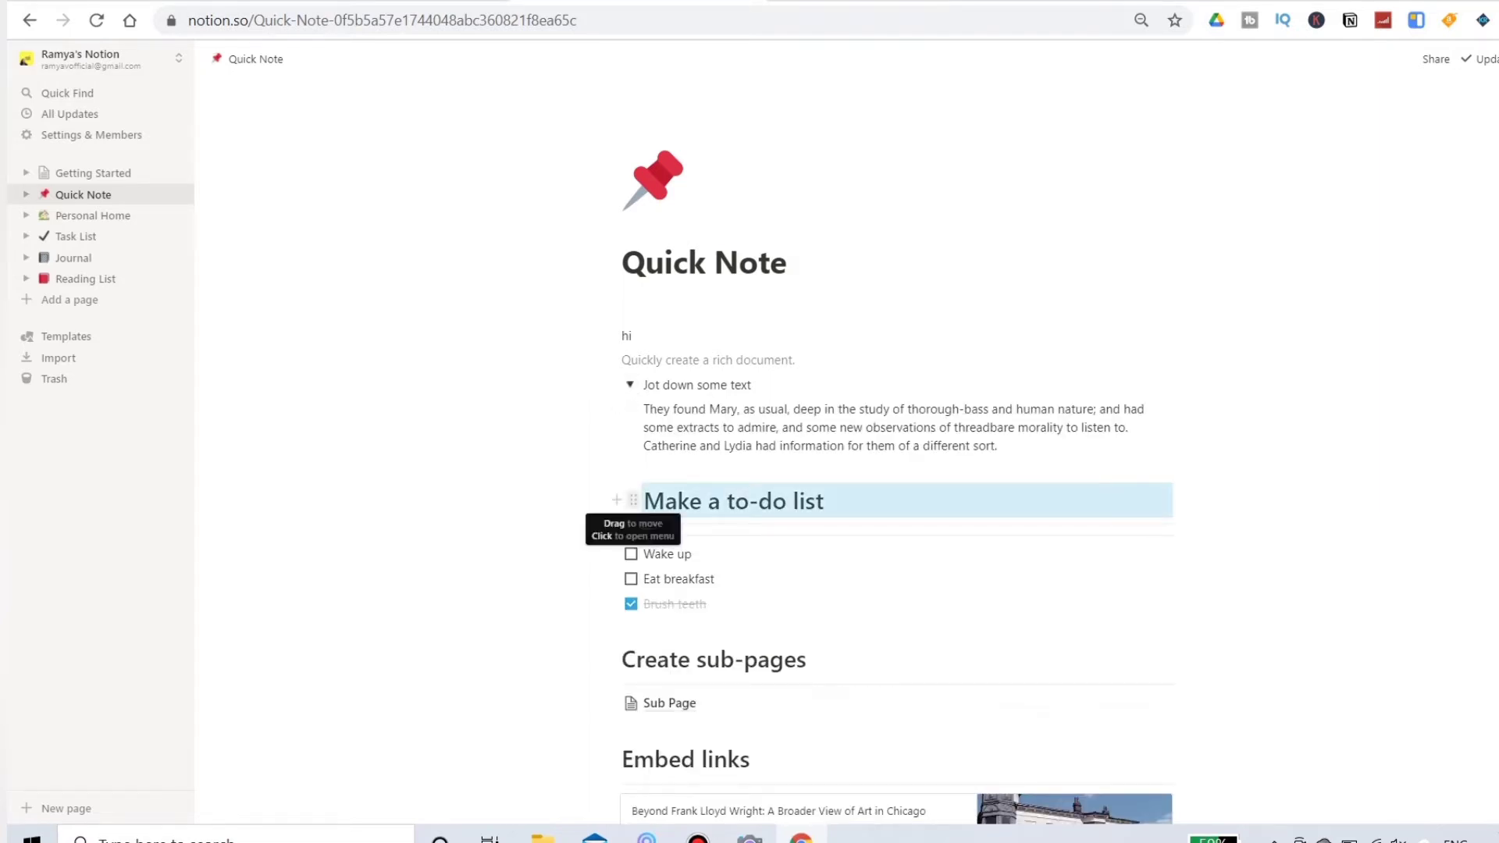
drag(633, 499, 593, 537)
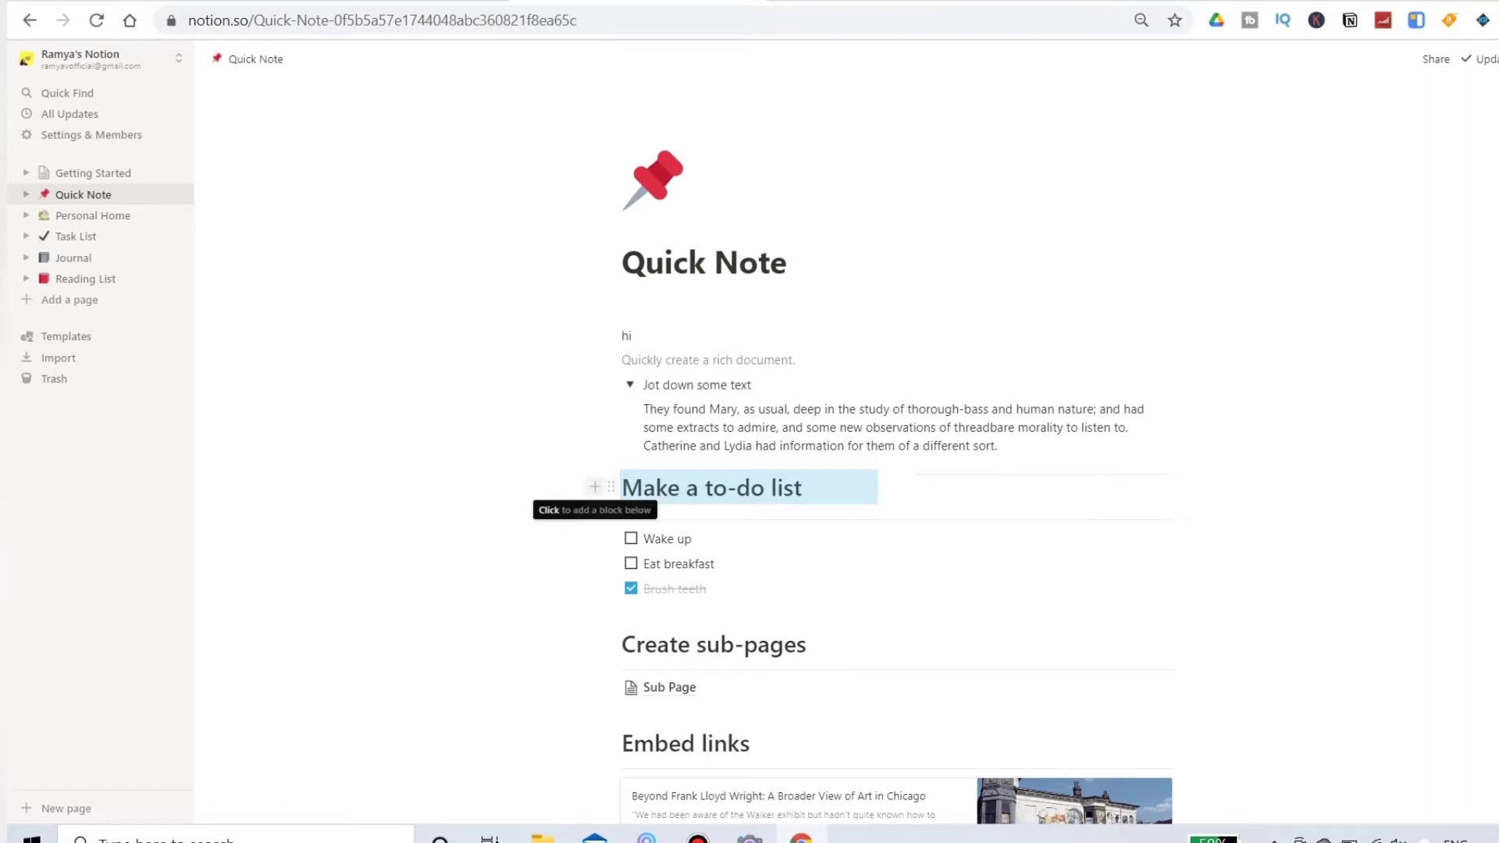
Step: Examine the block types that can be added under the "Make a to-do list" heading, including the inline database types
click(594, 486)
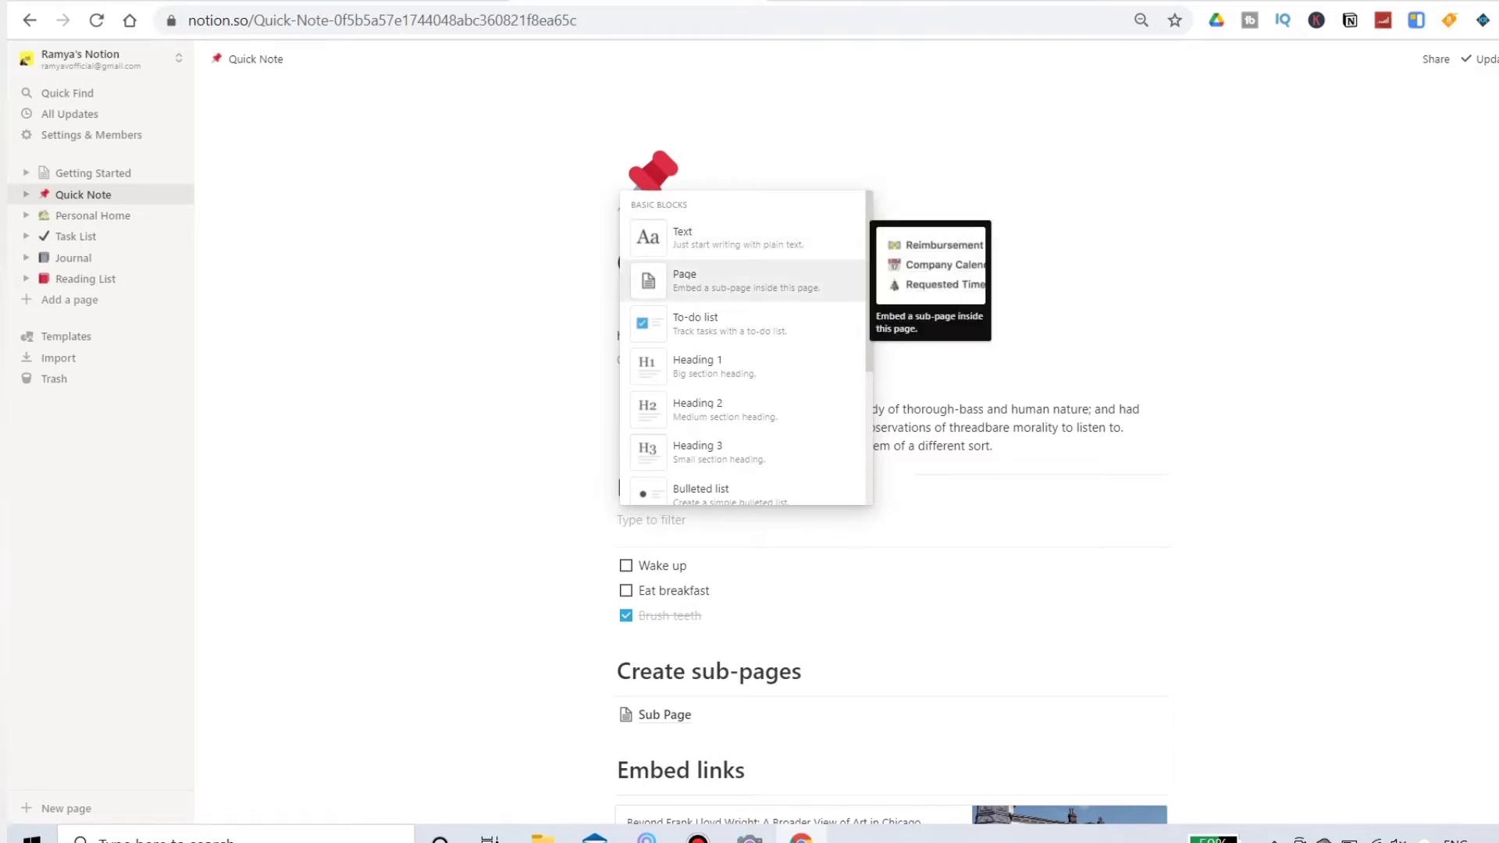
scroll(741, 347, down, 5)
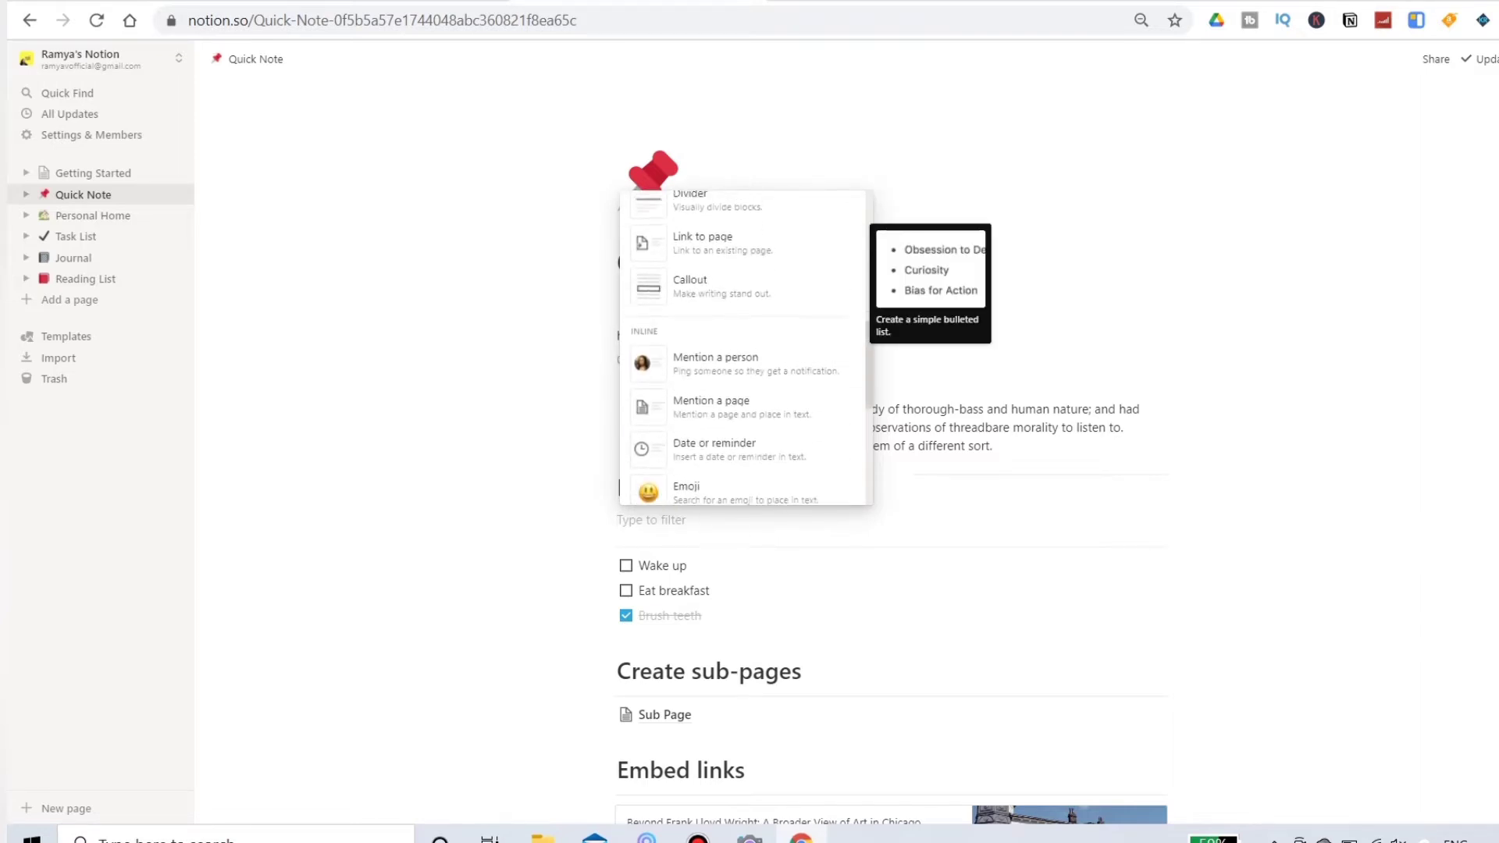
scroll(741, 261, up, 2)
scroll(741, 261, down, 2)
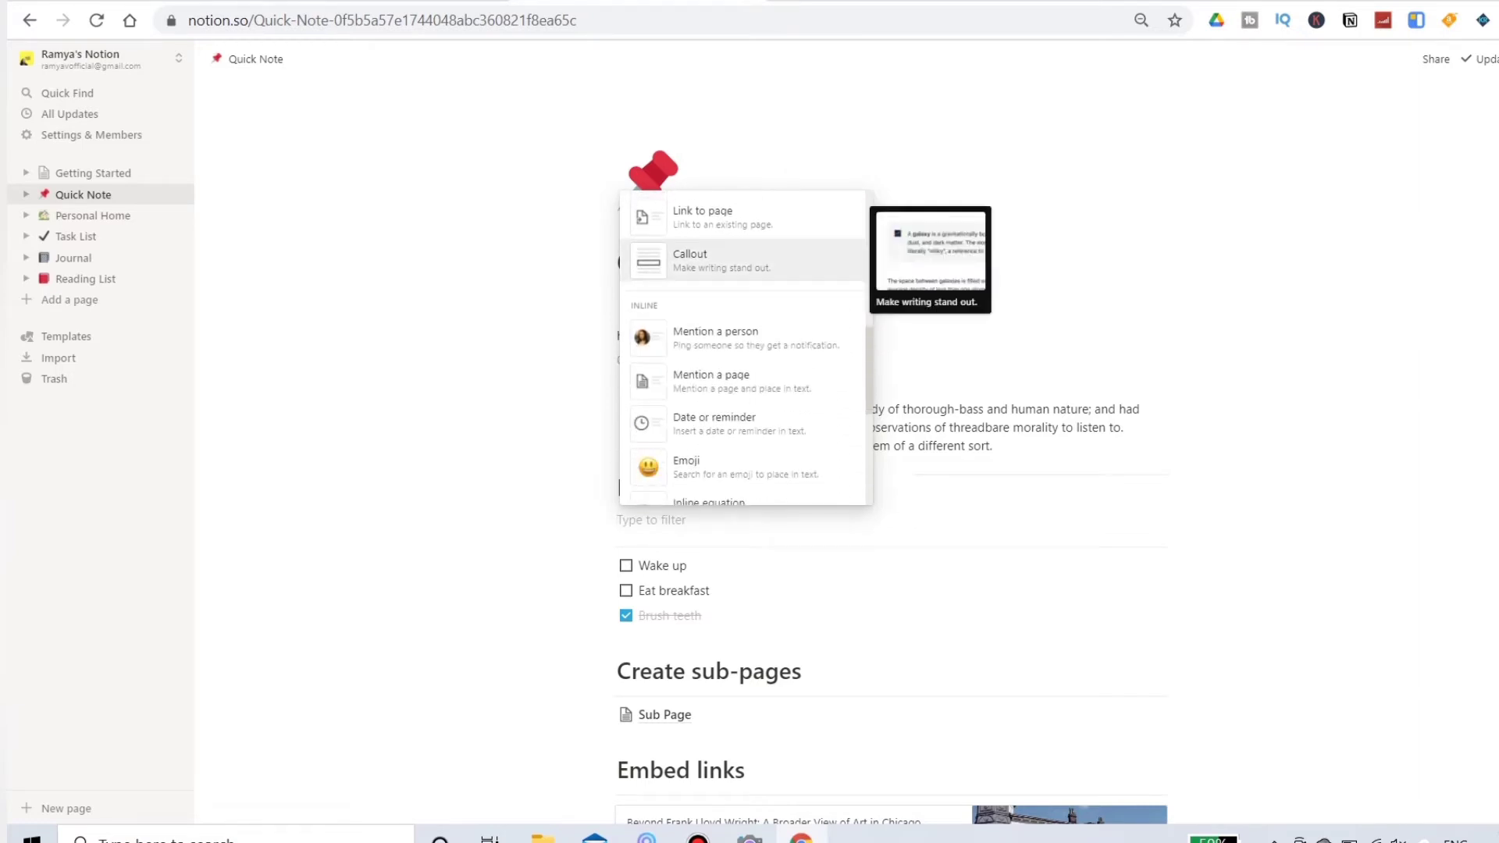
scroll(741, 347, down, 5)
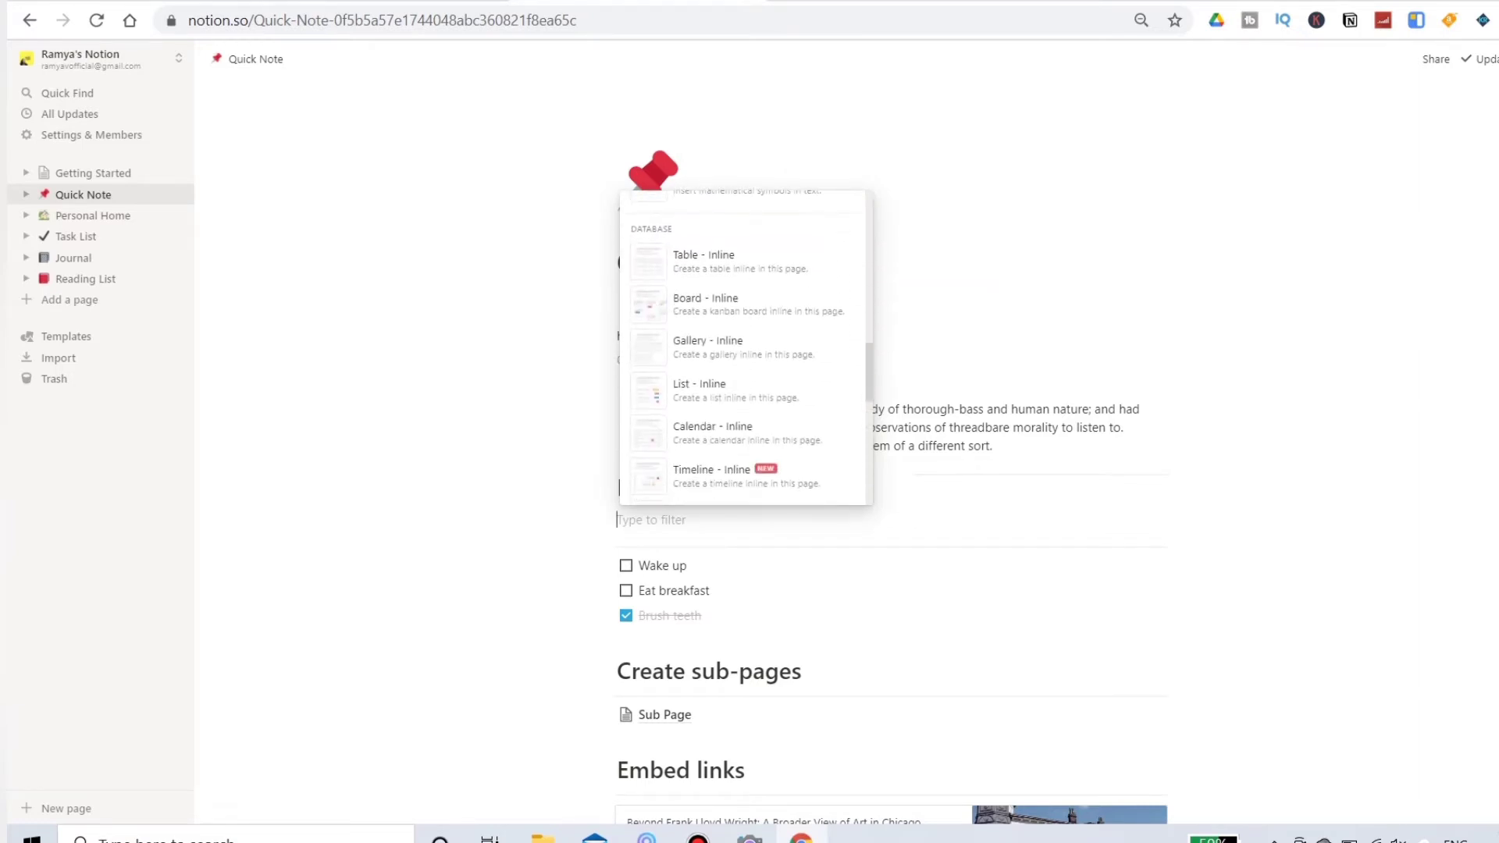
scroll(742, 262, up, 1)
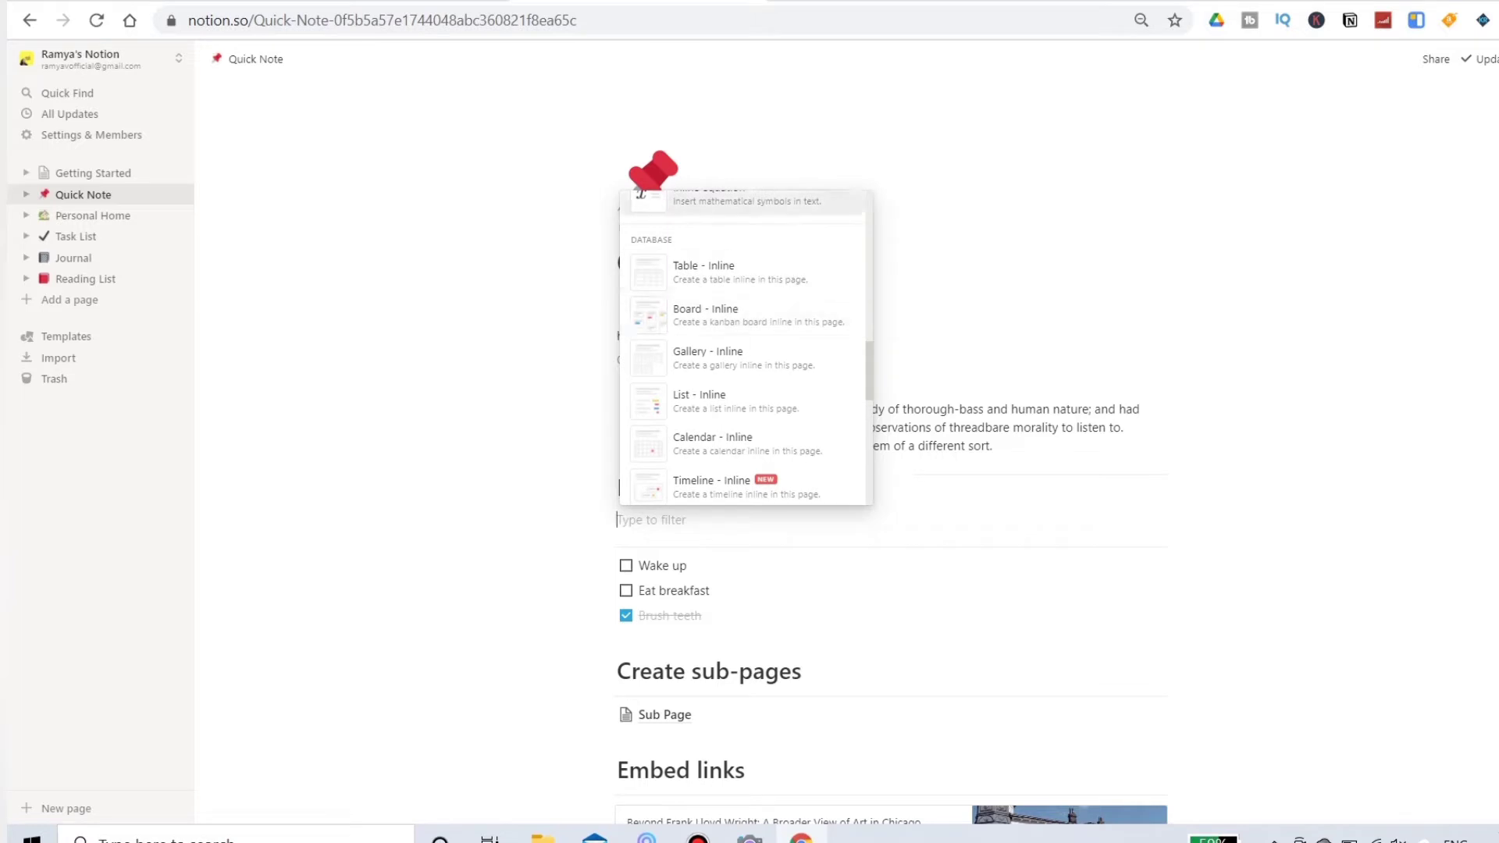
key(Down)
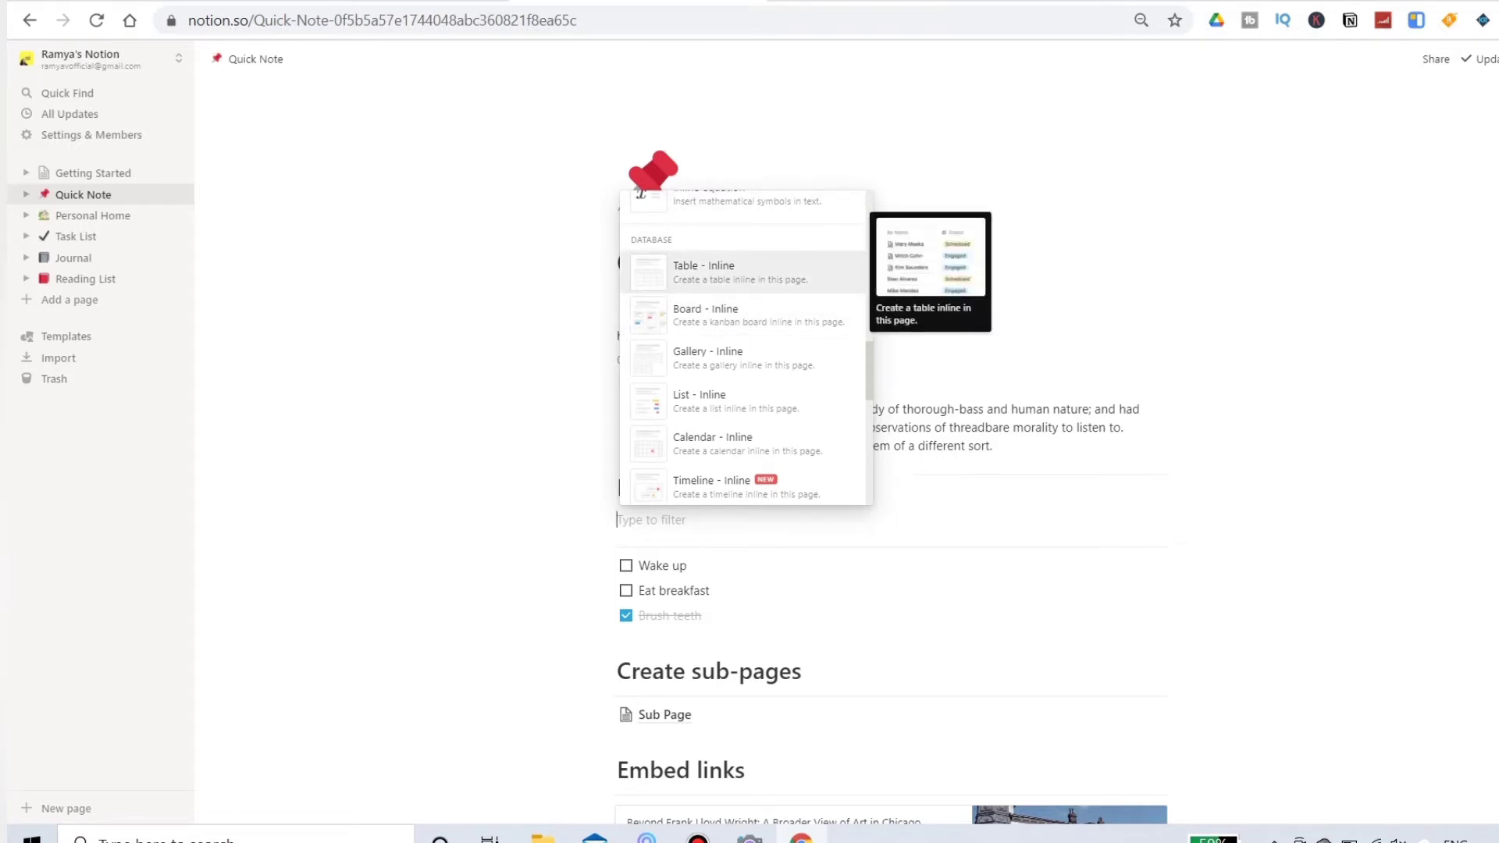
key(Down)
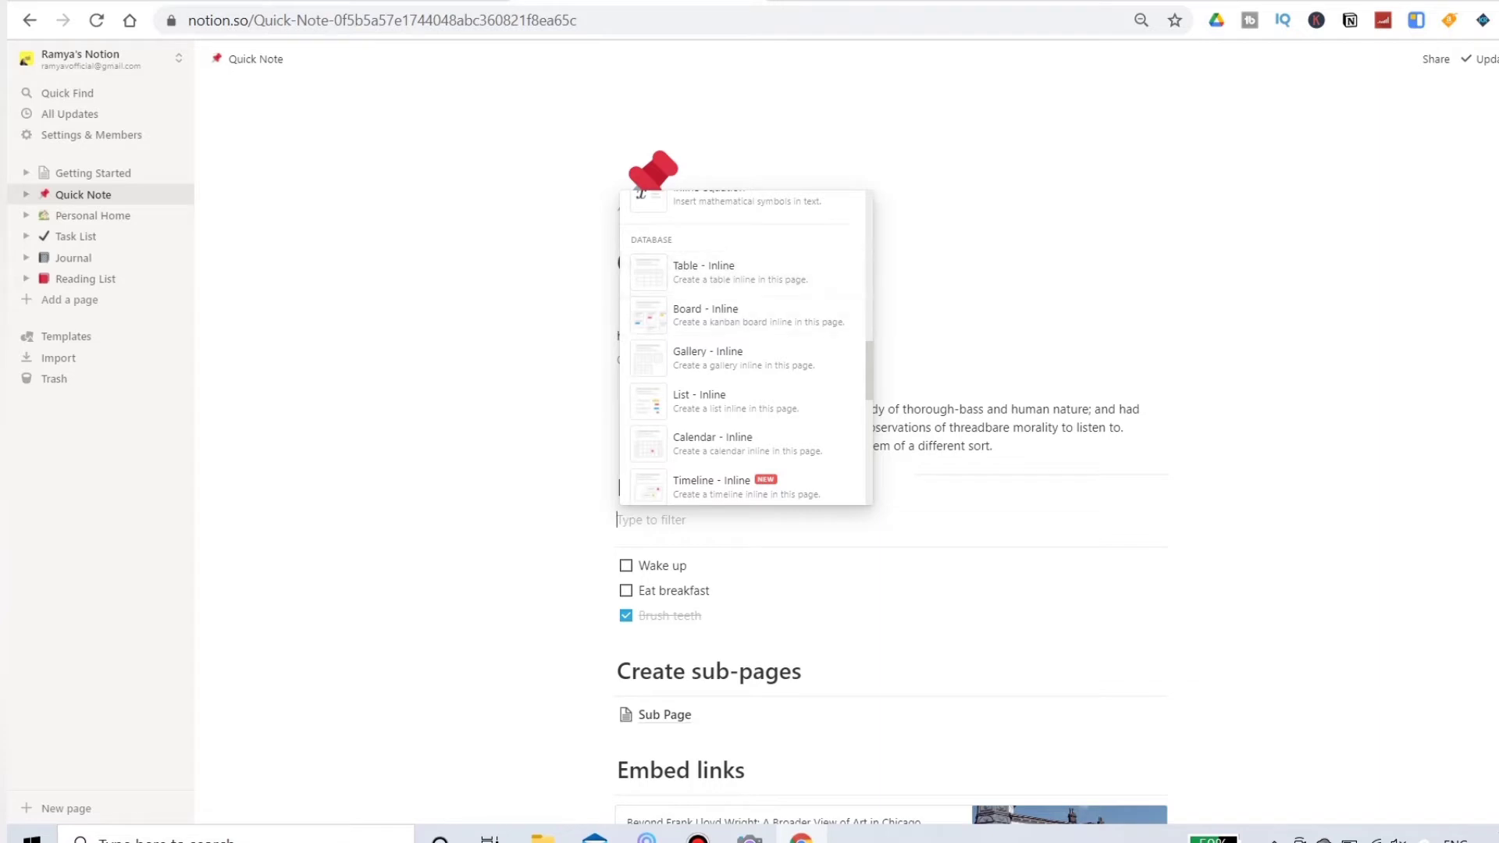
key(Up)
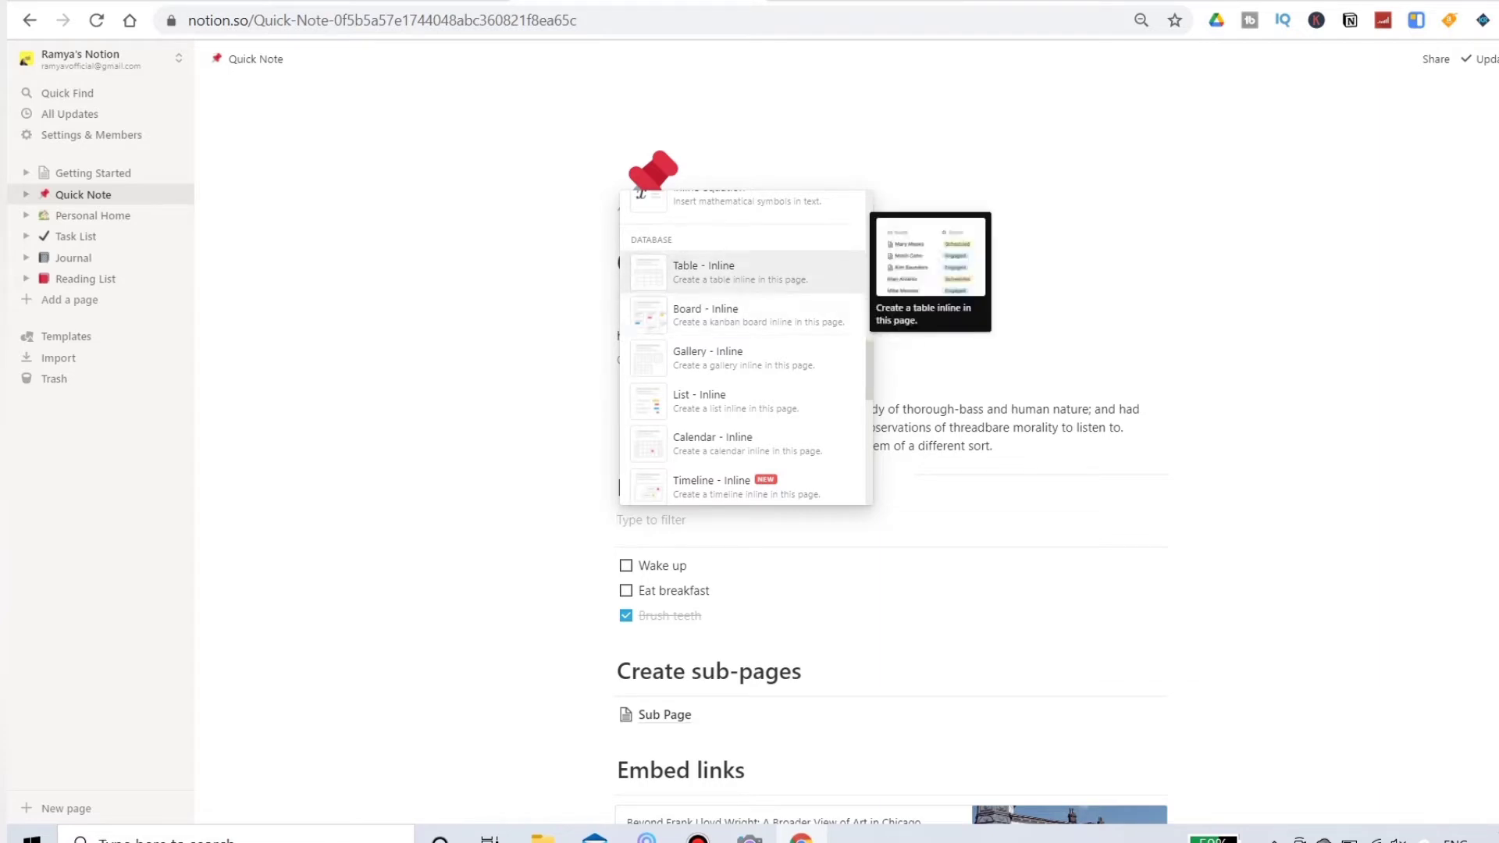
key(Down)
key(Down)
key(Up)
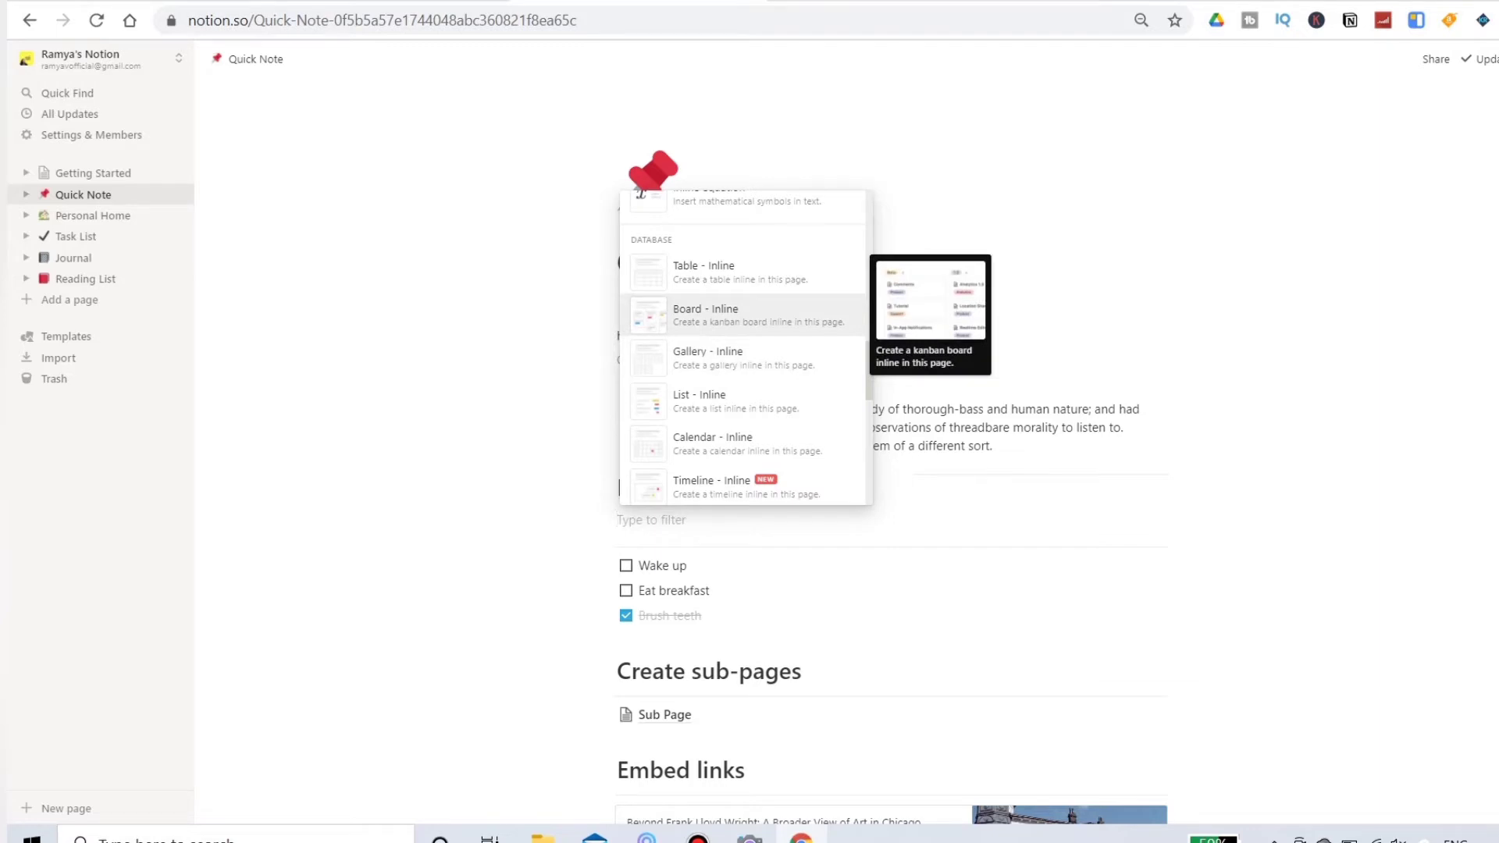
key(Down)
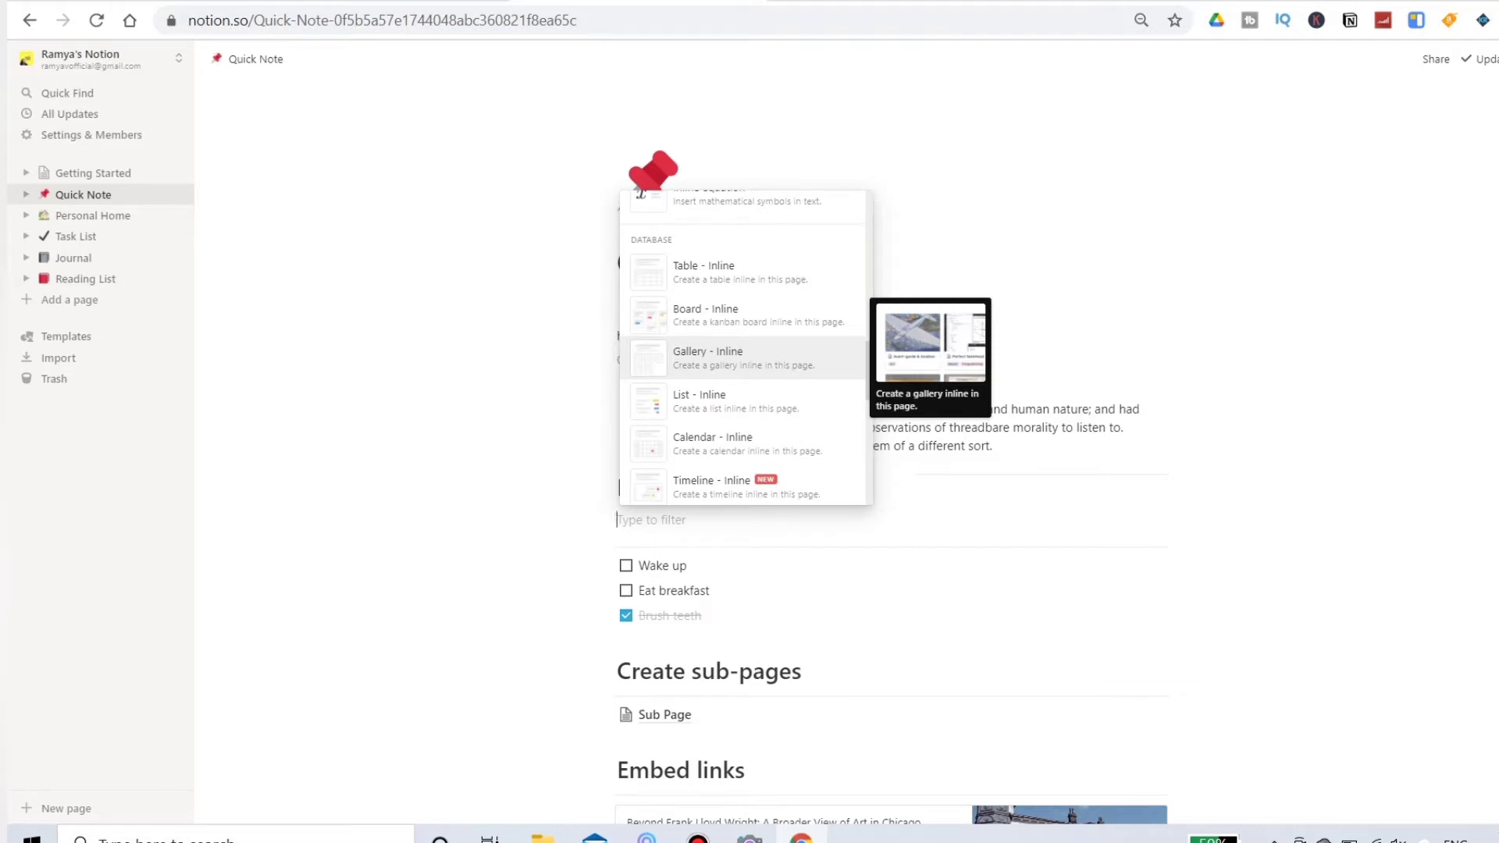
key(Down)
key(Down)
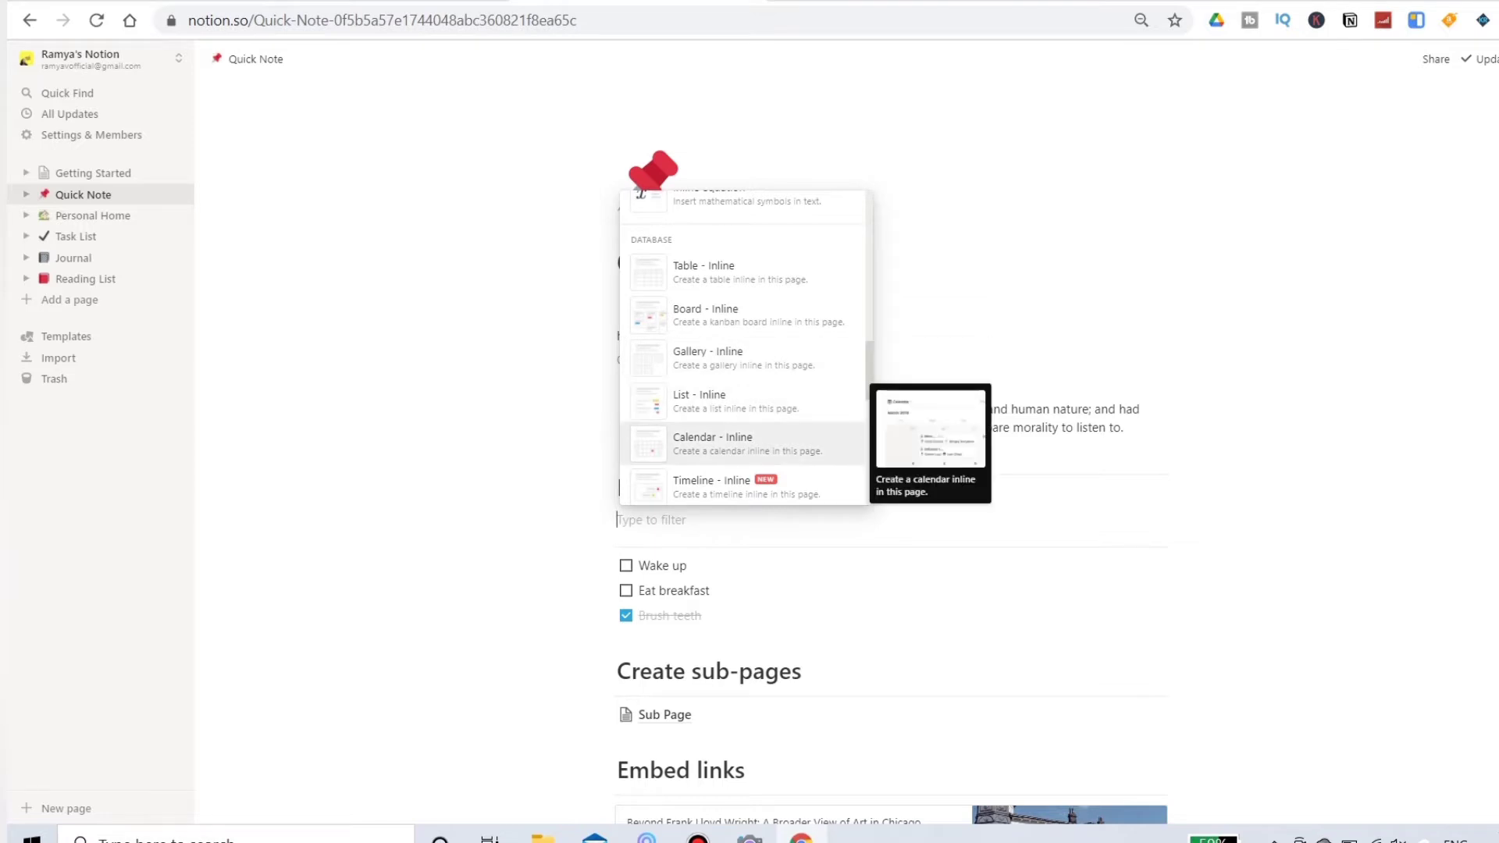
key(Down)
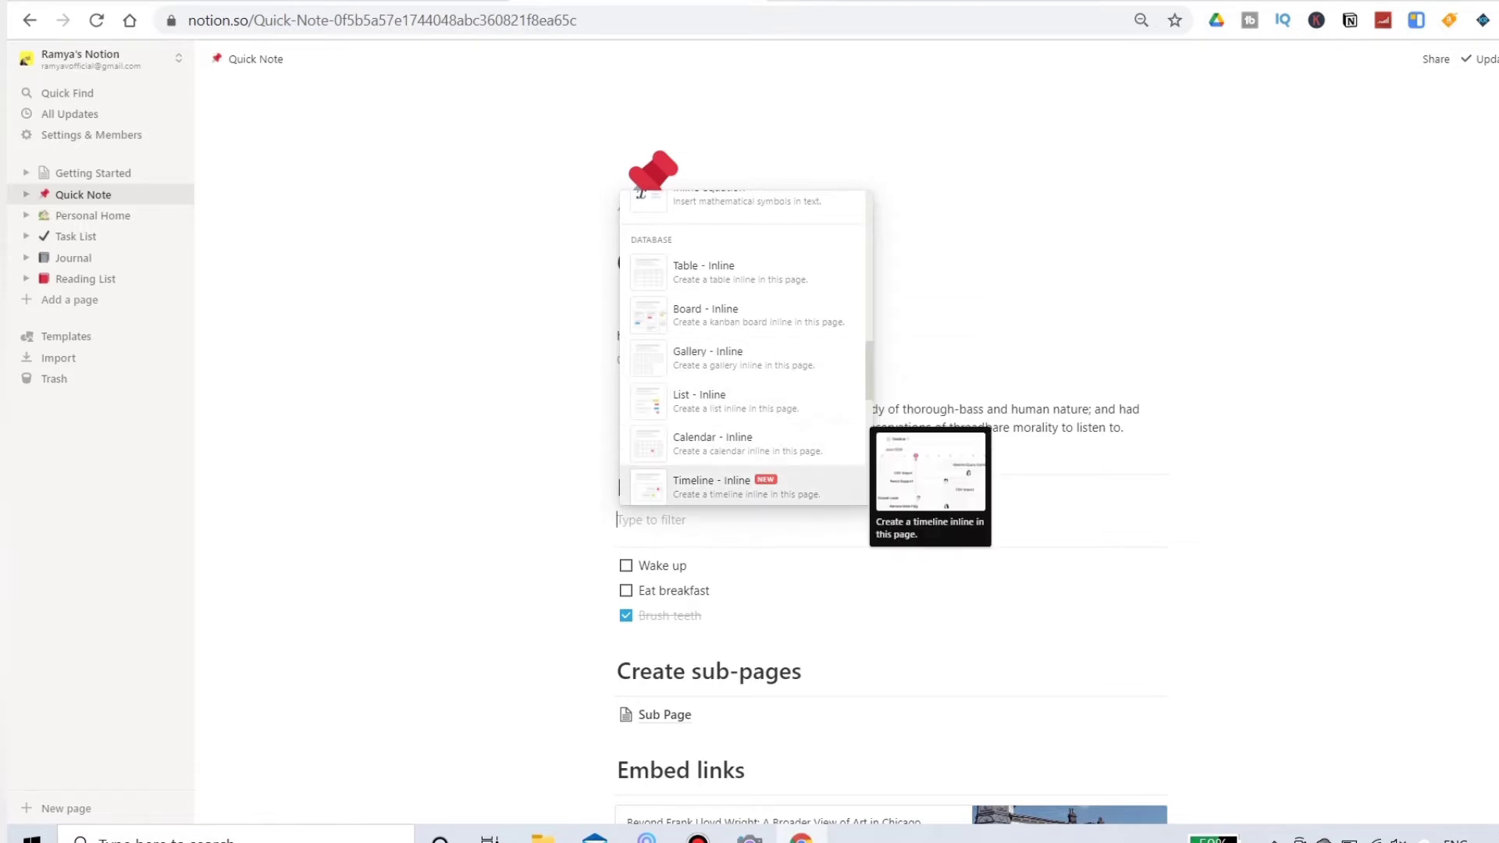
key(Down)
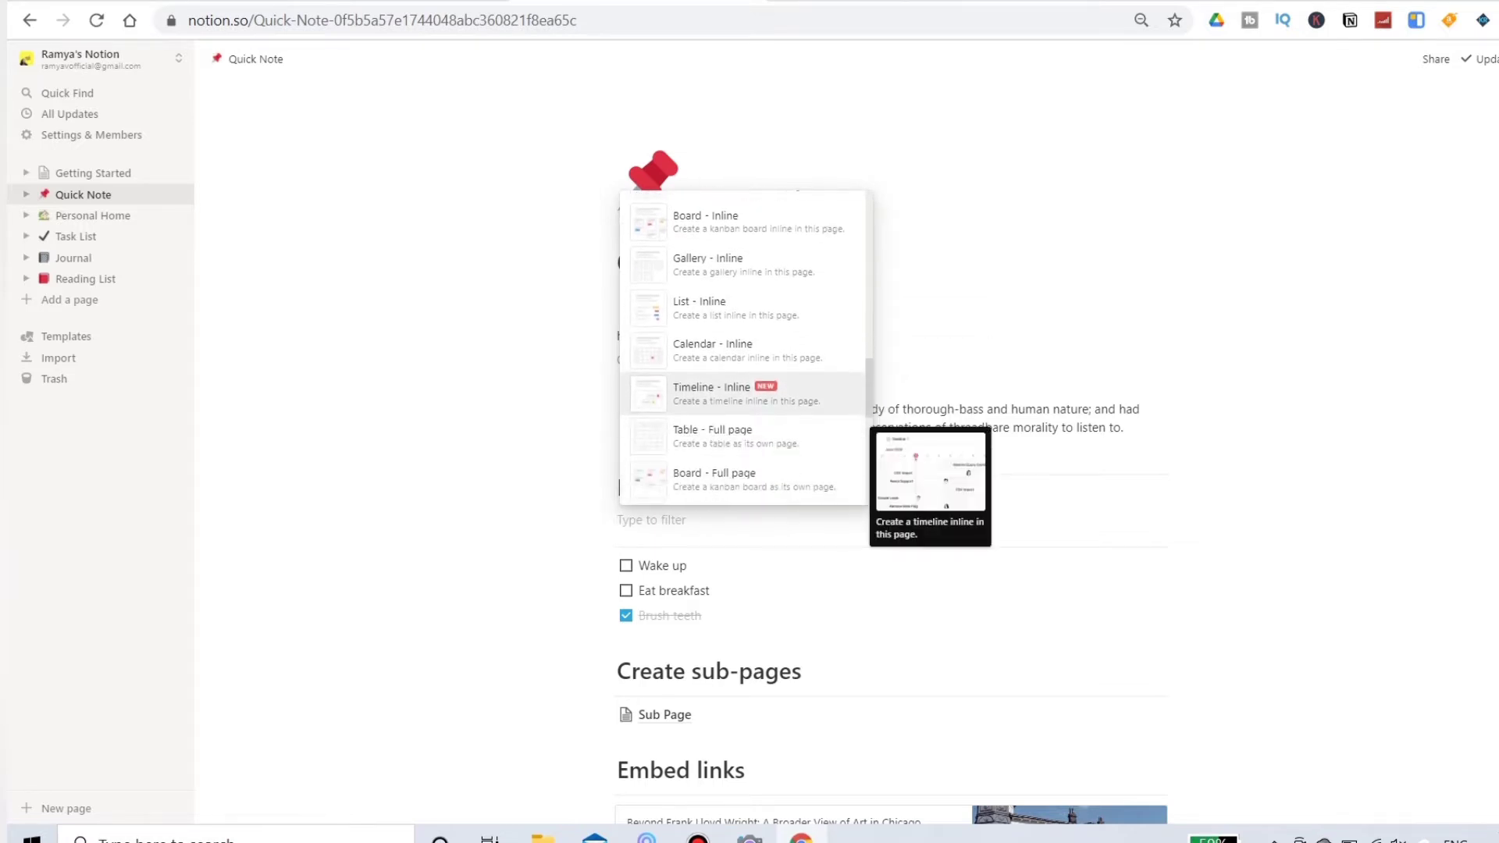
key(Escape)
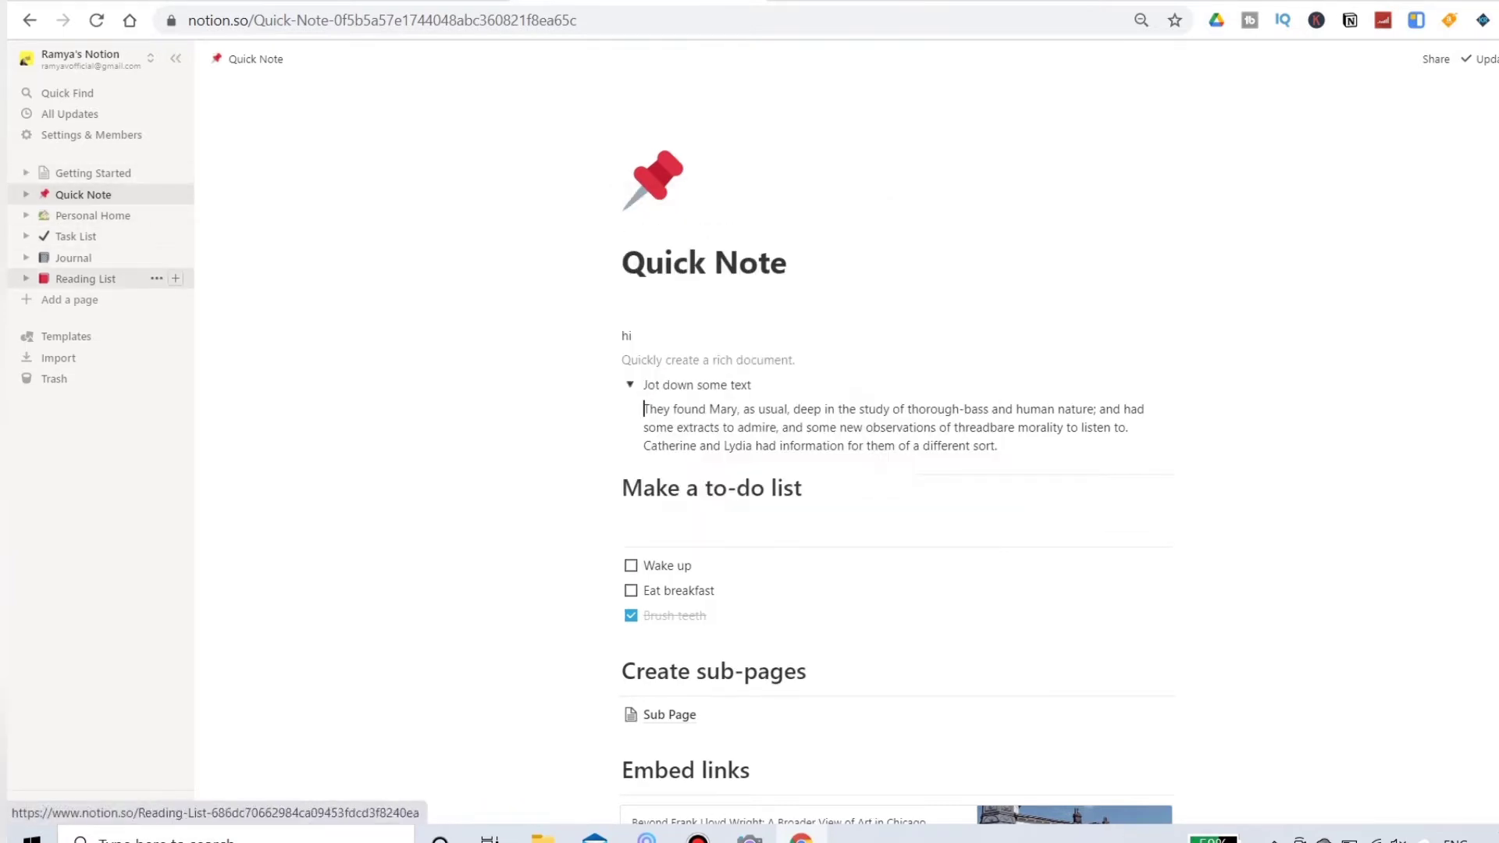
Step: Add a new page titled "TRADING JOURNAL" to the workspace
click(70, 300)
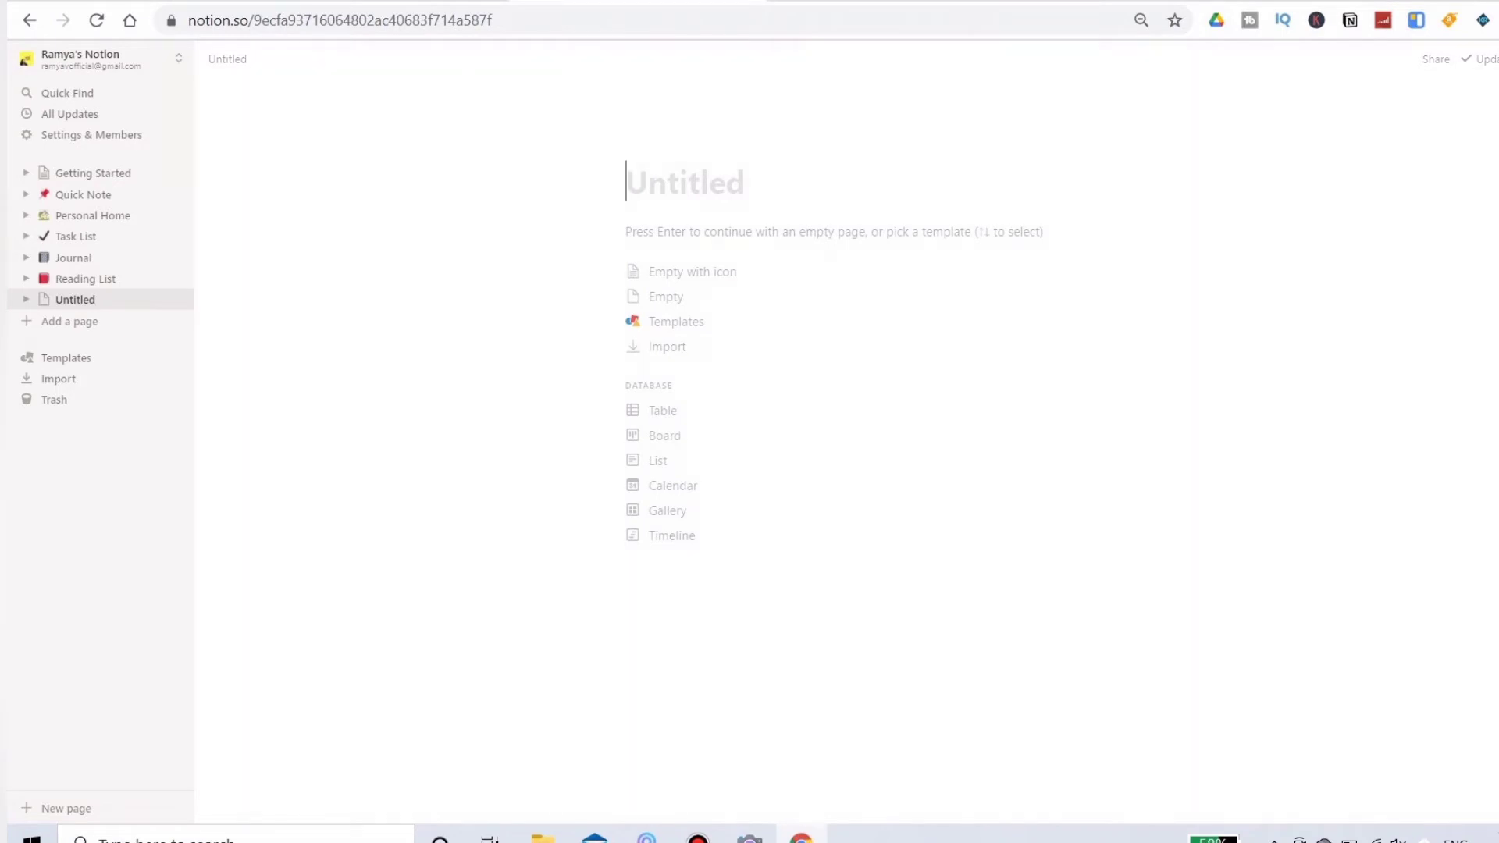
text(TRA)
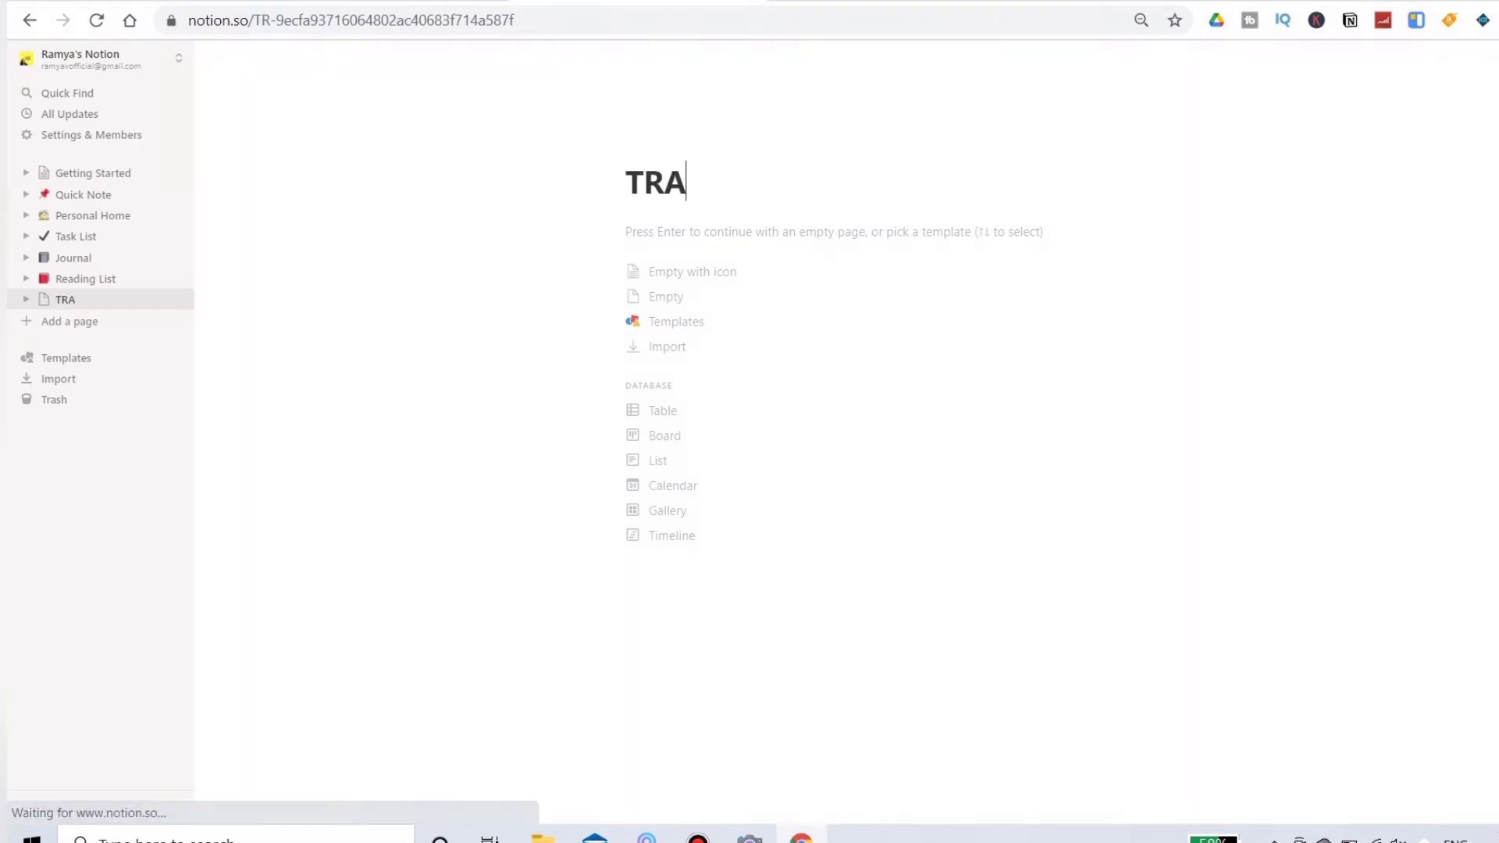
text(DING JOURNAL)
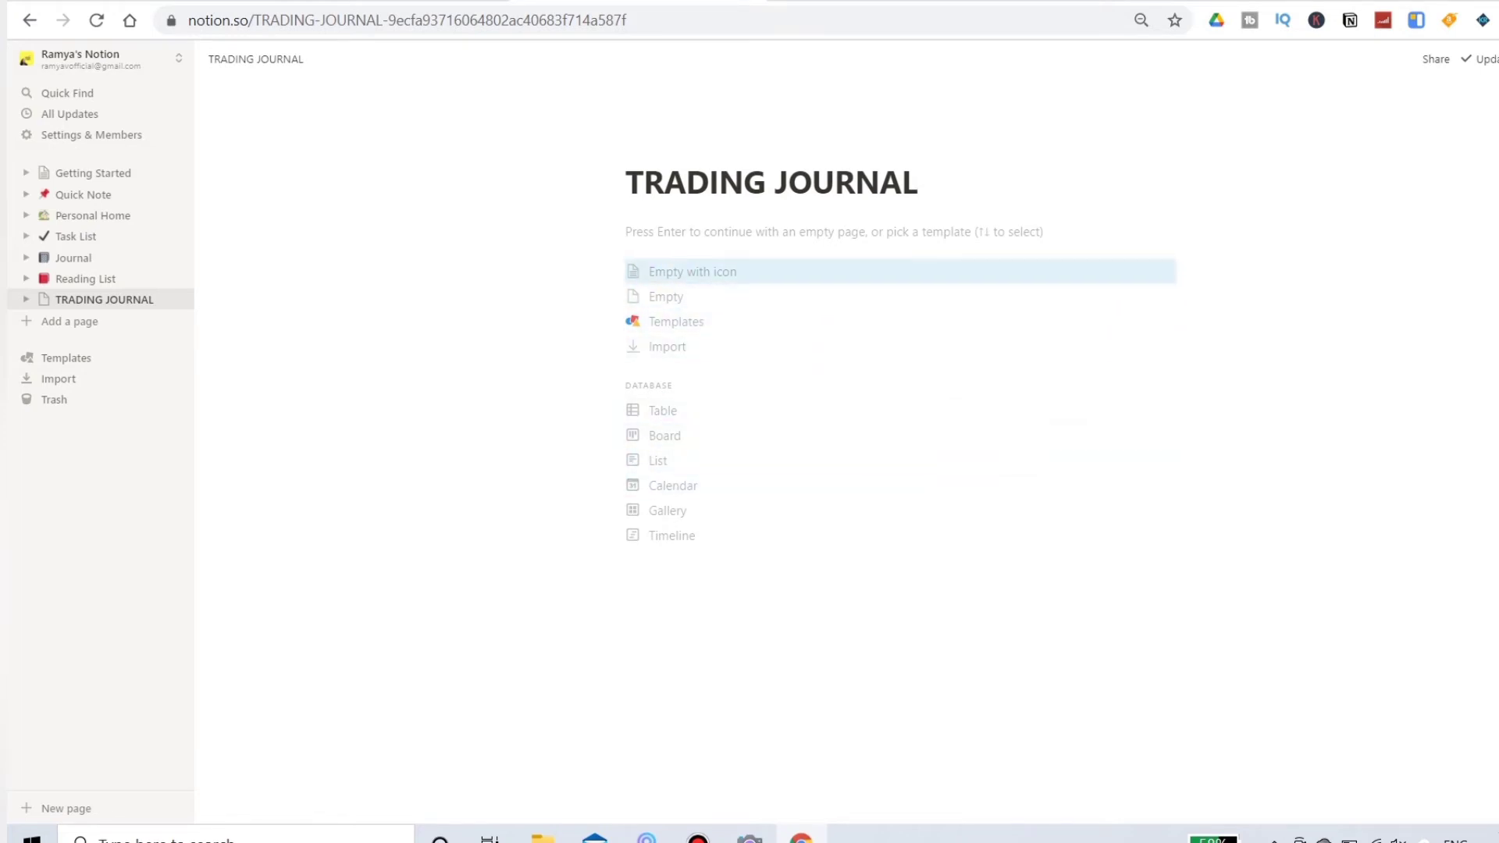
Step: Look through the Design and Education page templates available for the new page
key(Return)
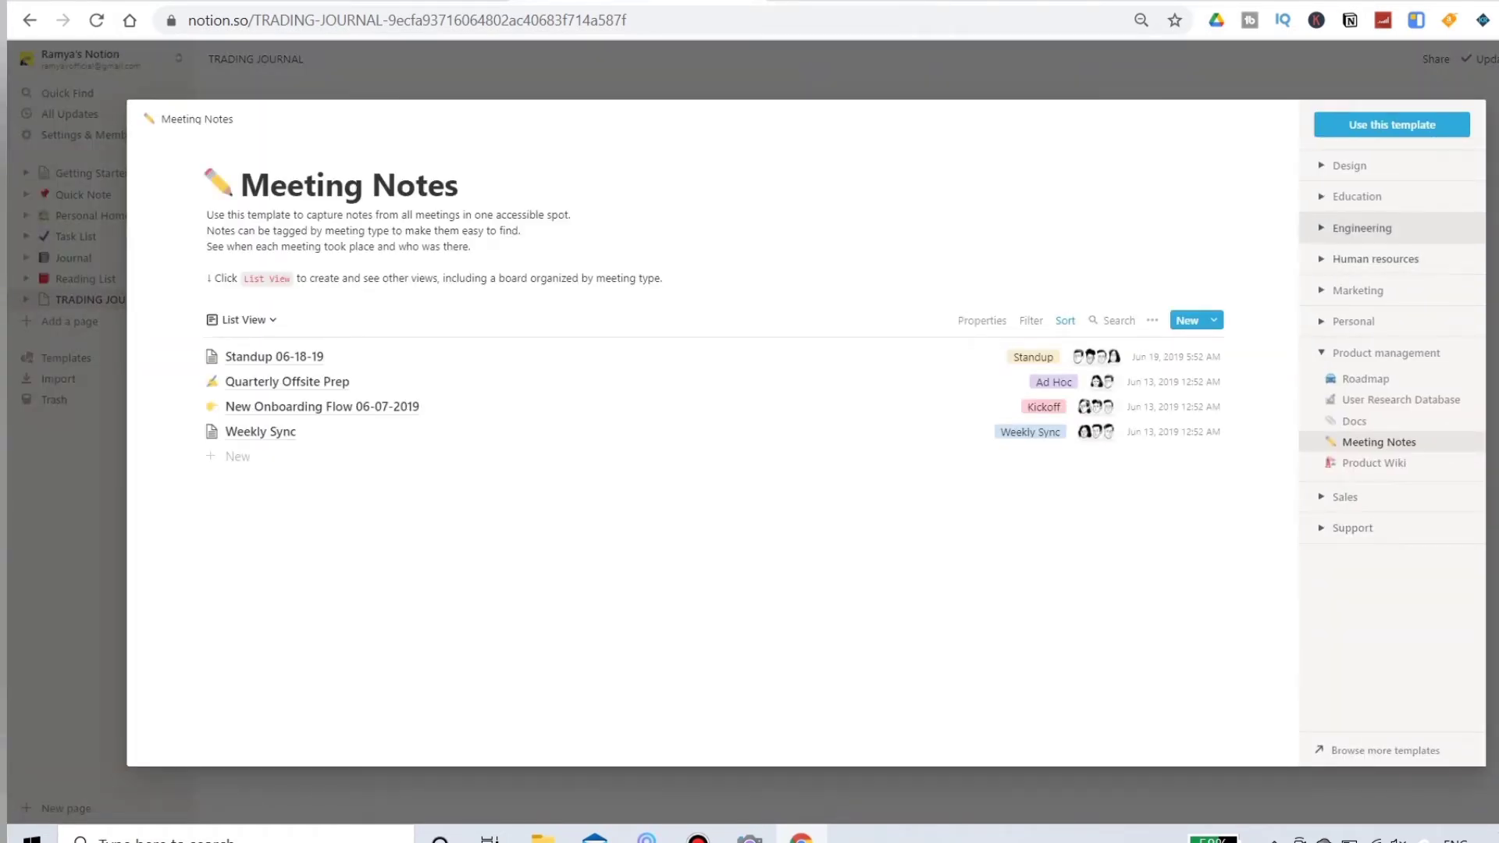
click(1350, 166)
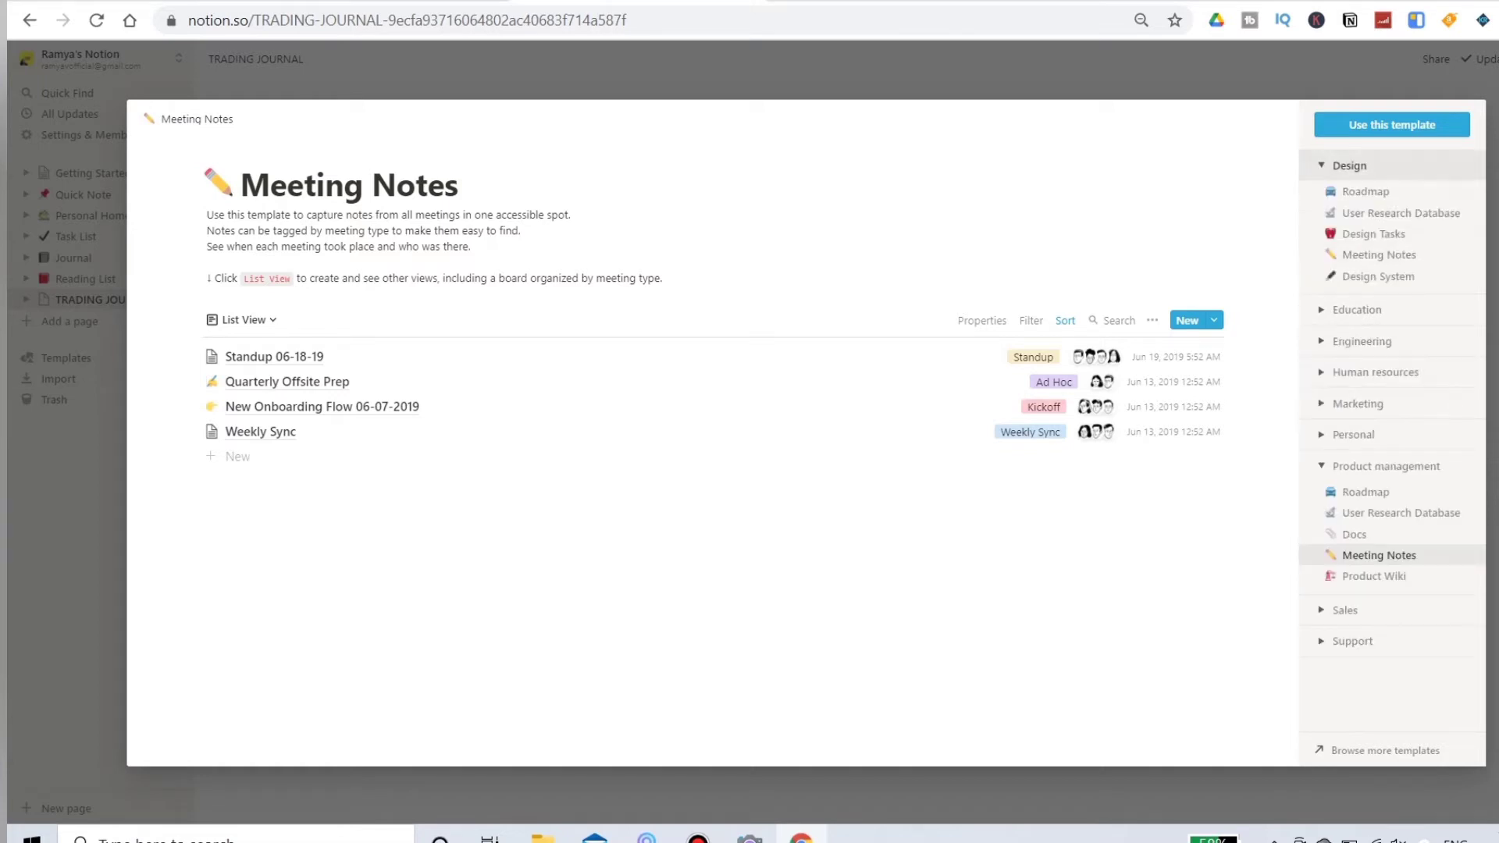
click(1357, 309)
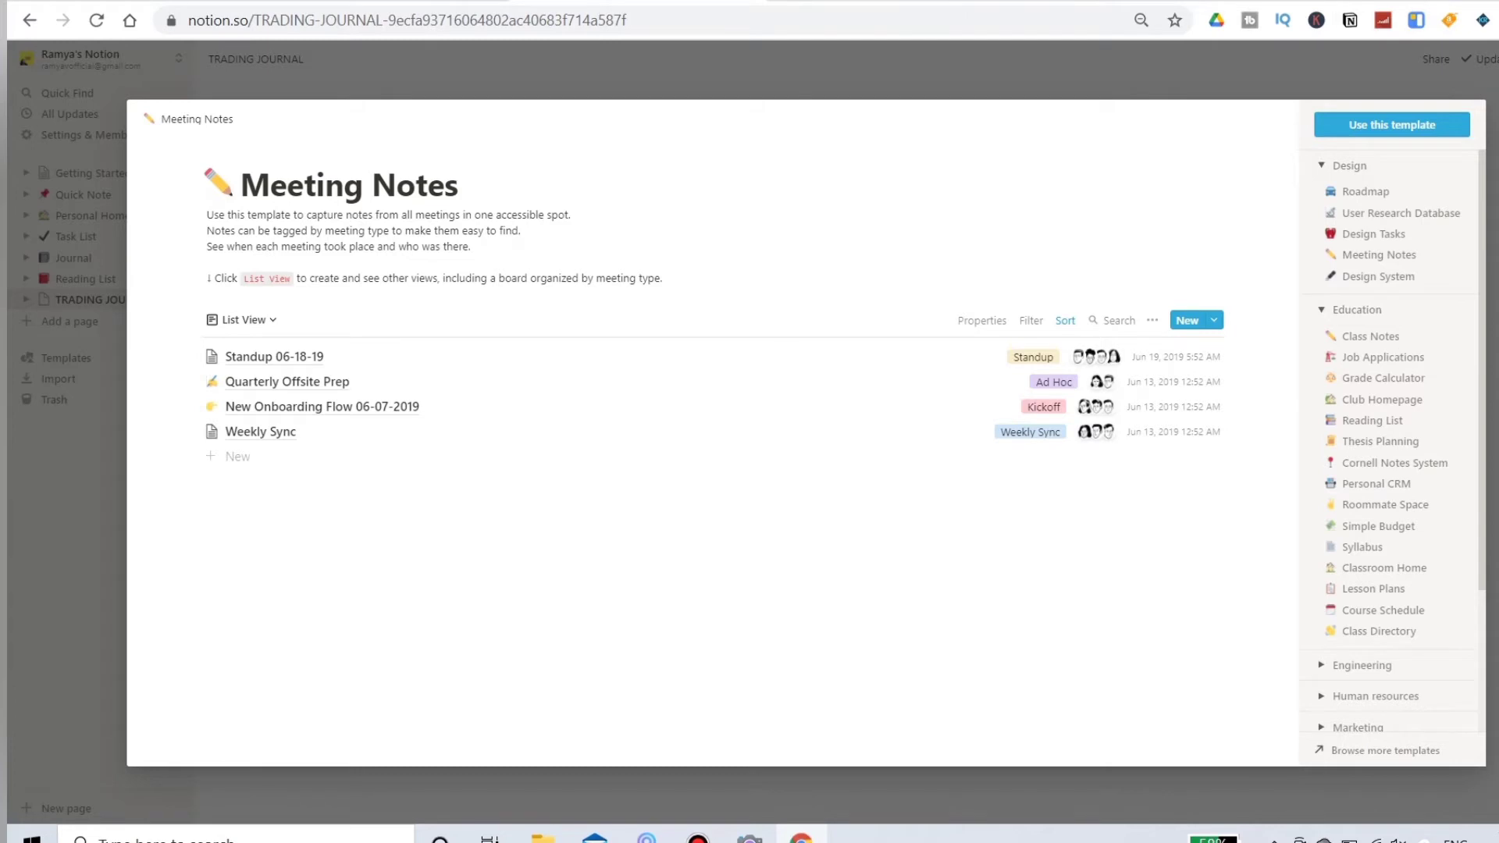
key(Escape)
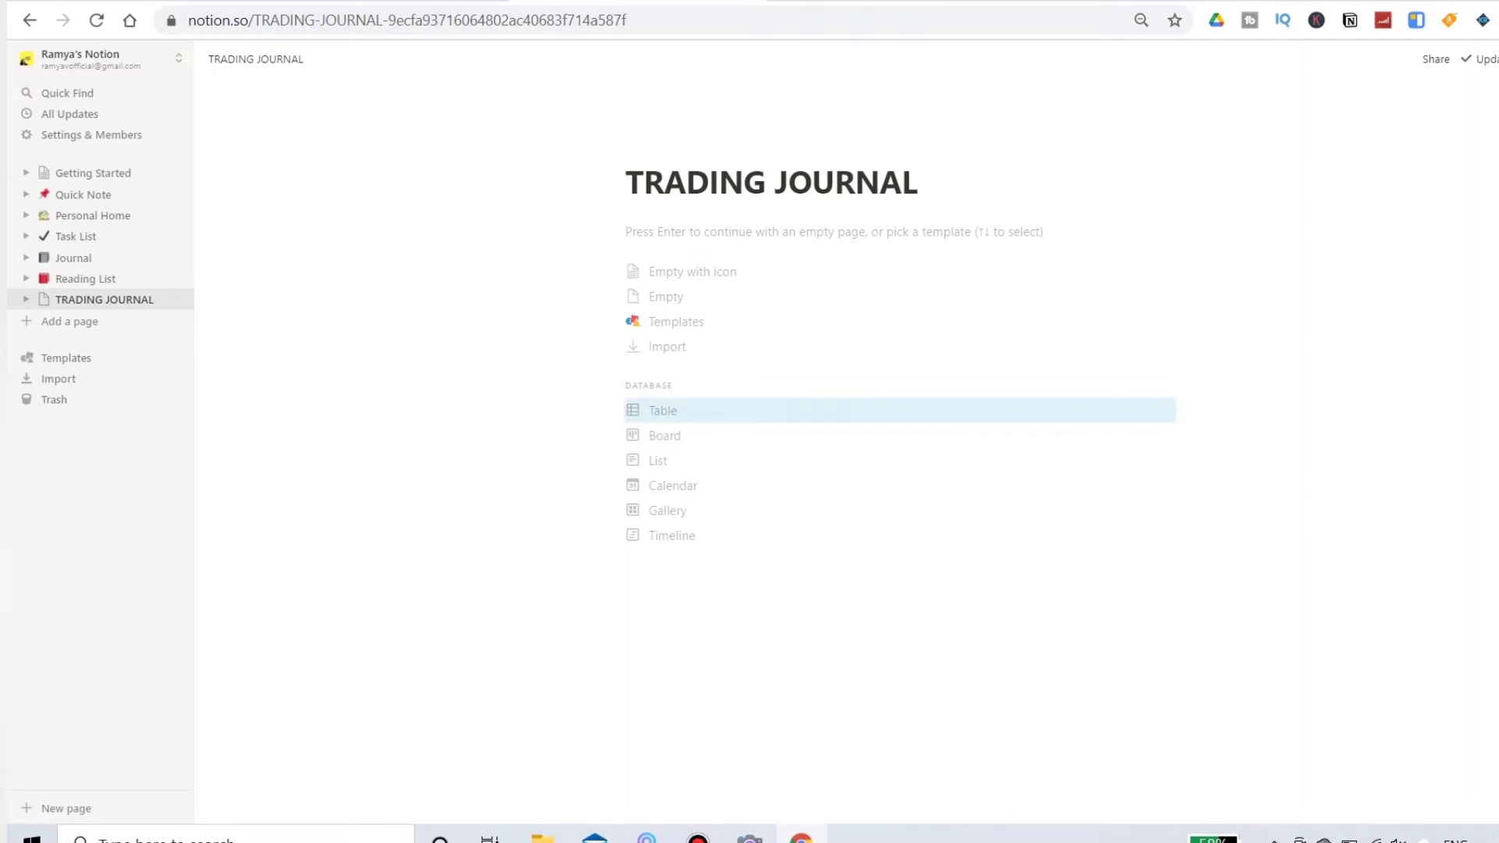
Step: Set up the TRADING JOURNAL page as a table database and rename its Name column to "STOCK NAME"
click(663, 411)
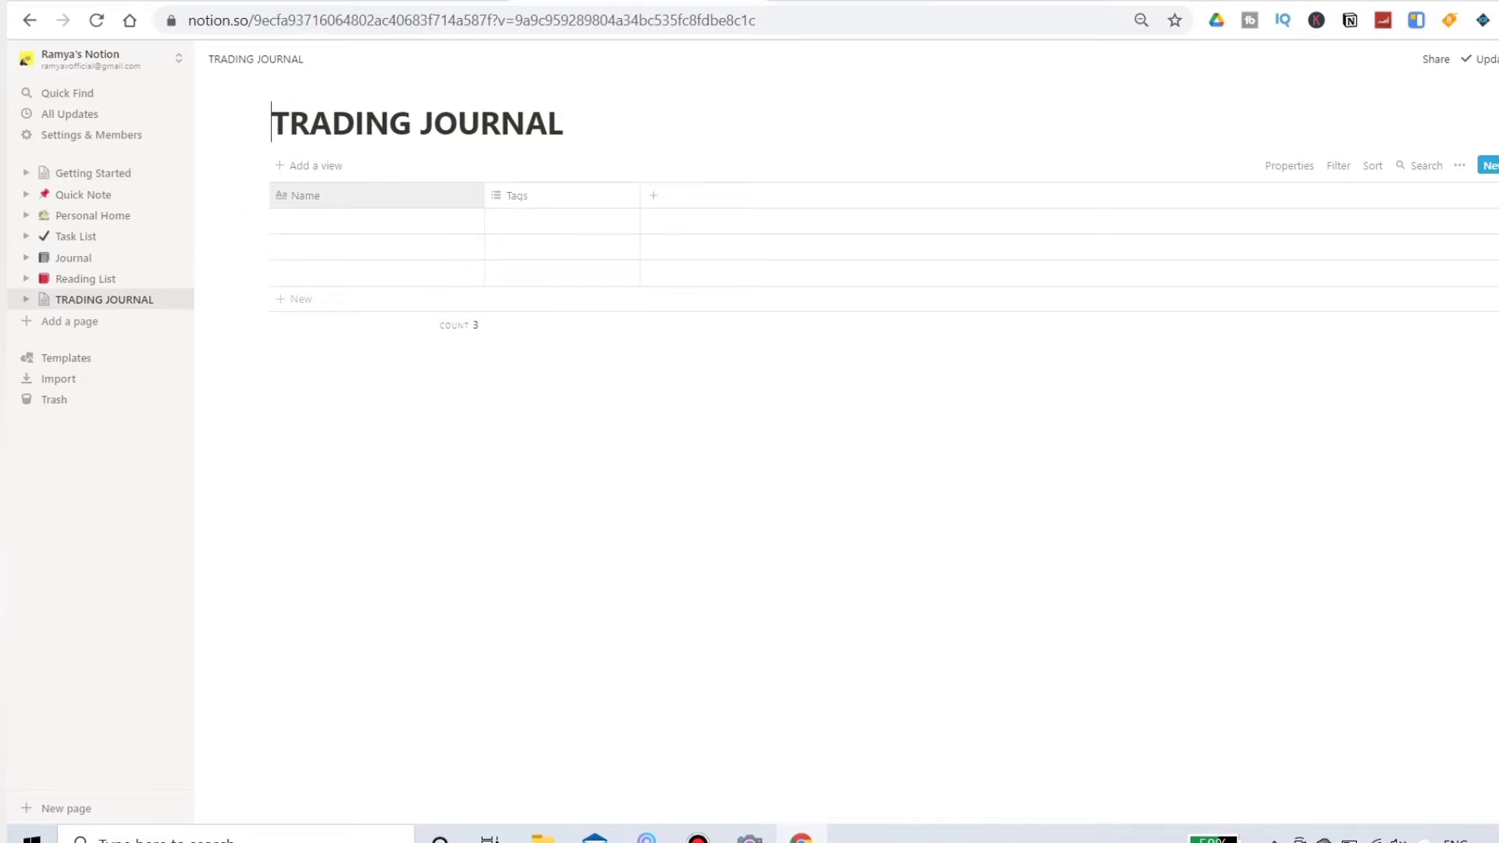
click(313, 195)
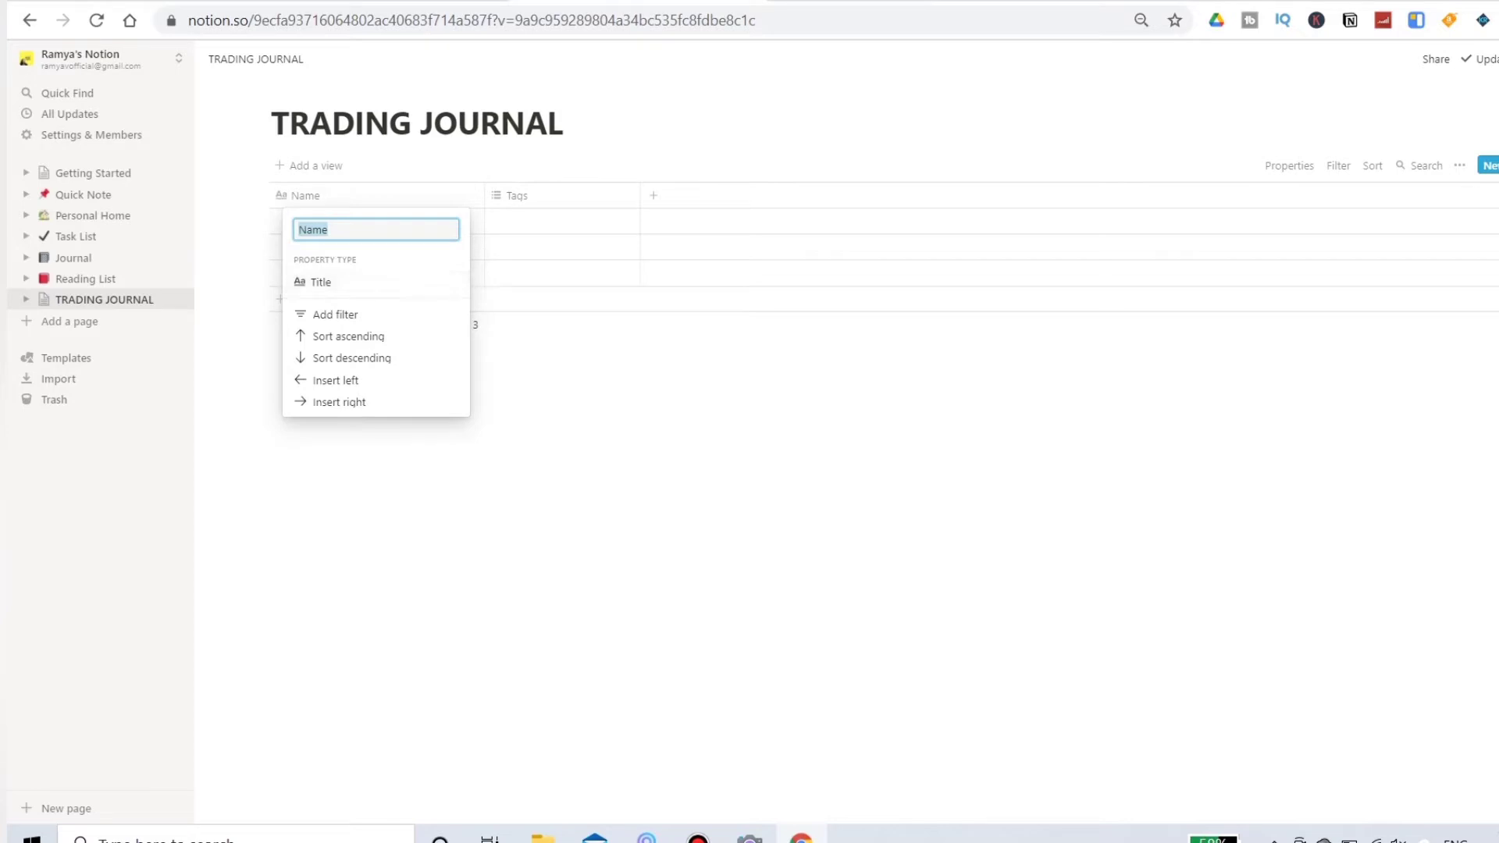
text(TITL)
text(E)
key(BackSpace)
key(BackSpace)
key(BackSpace)
key(BackSpace)
key(BackSpace)
text(STOCK NAME)
key(Return)
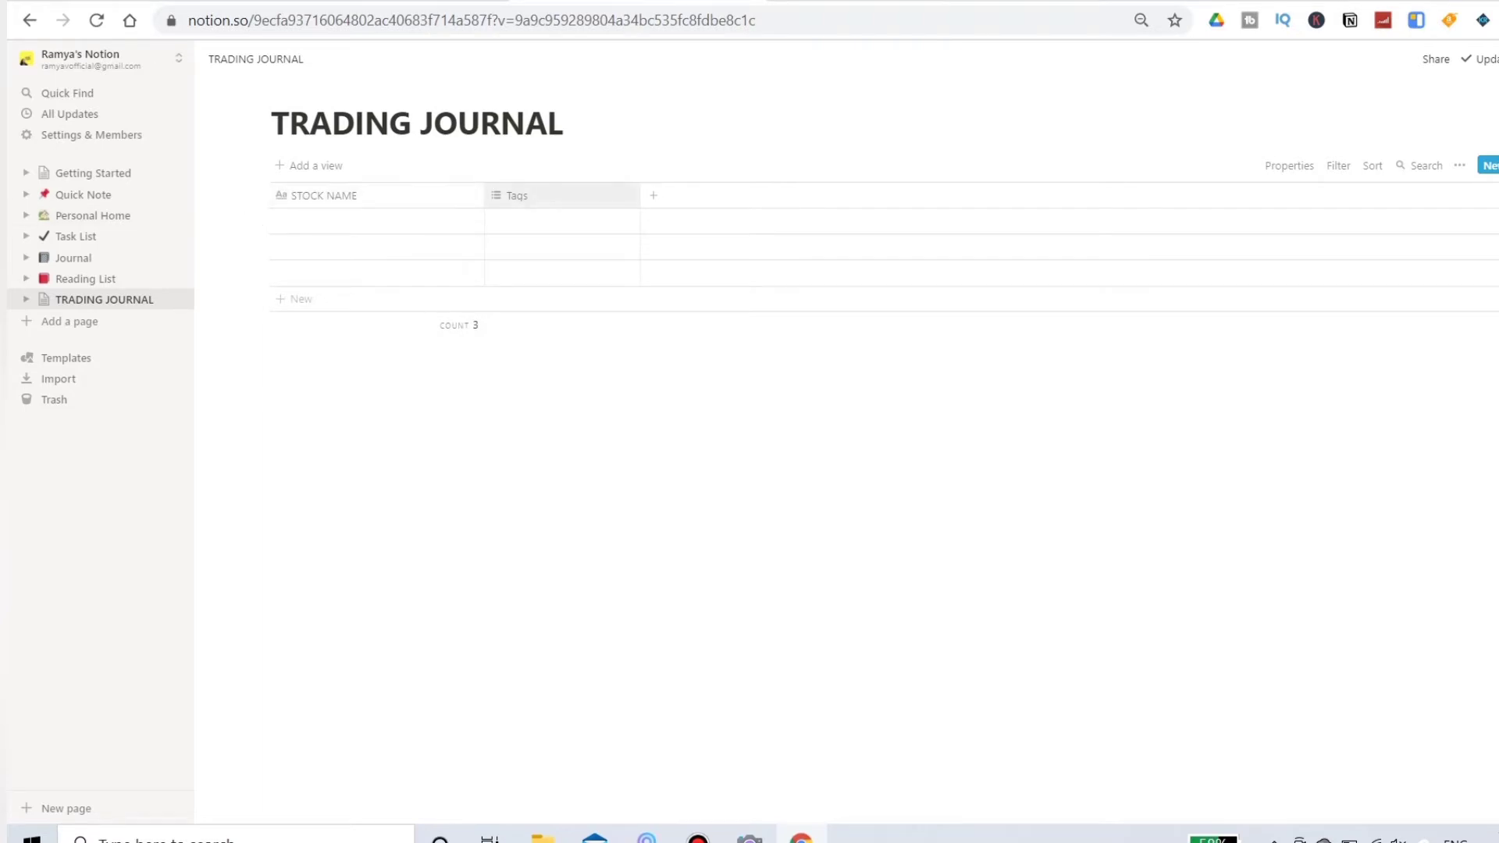
Step: Rename the Tags column to "date" and change its property type to Date
click(517, 195)
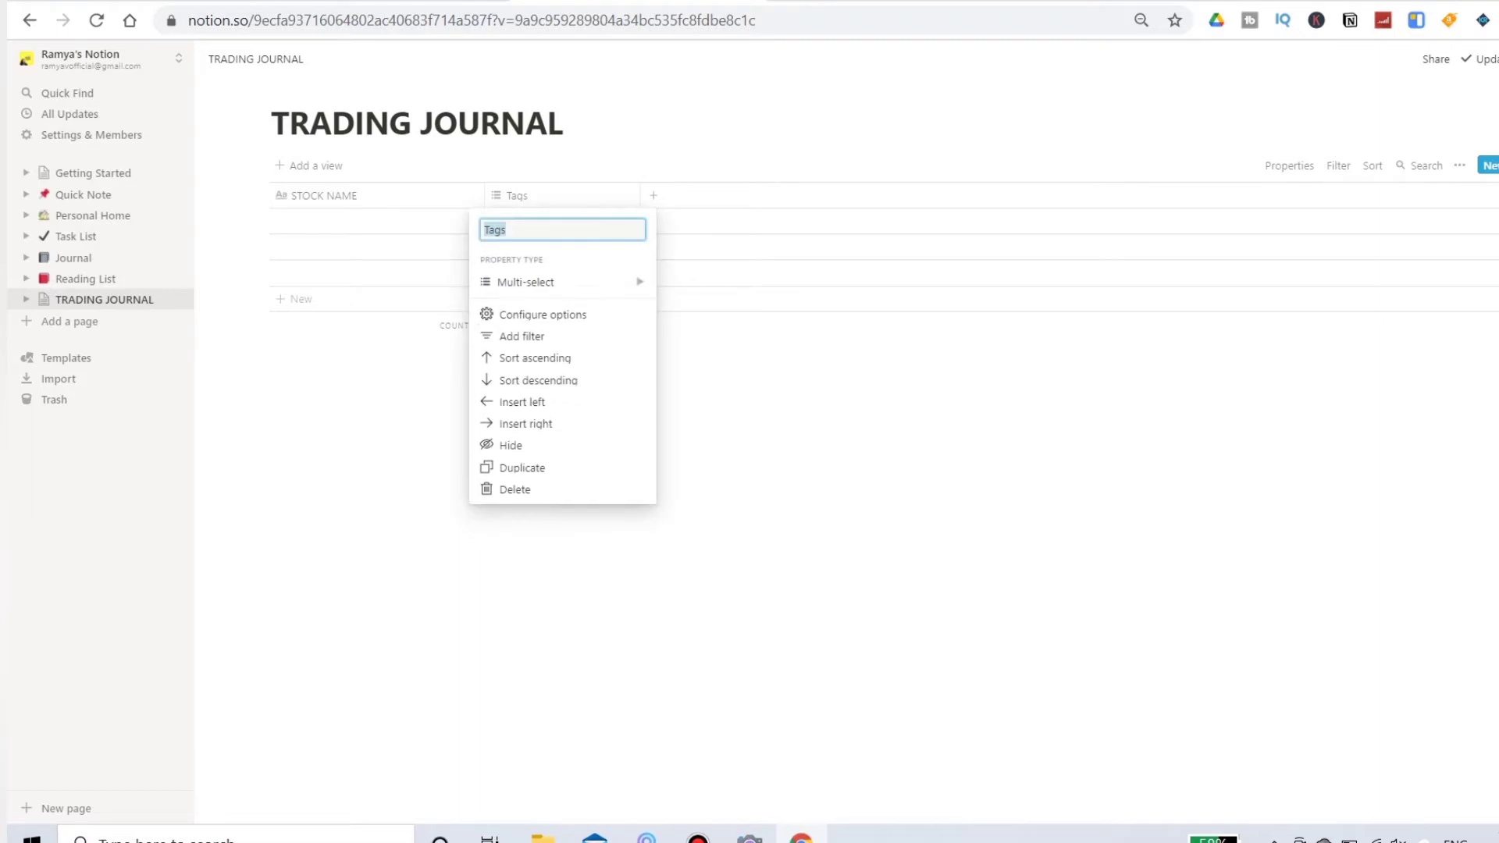
key(Caps_Lock)
text(date)
mouse_move(562, 282)
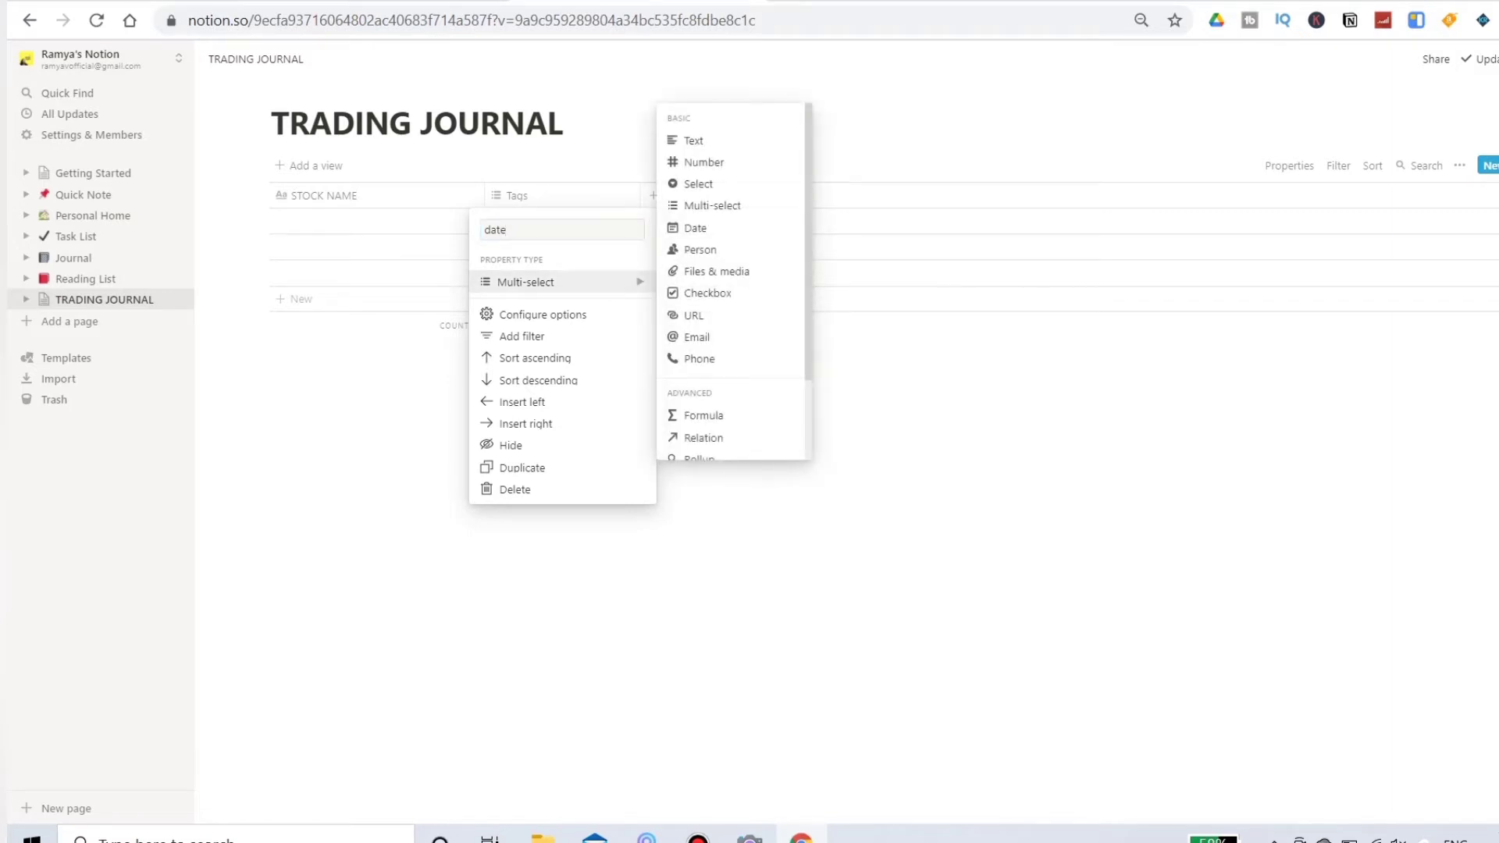
click(696, 227)
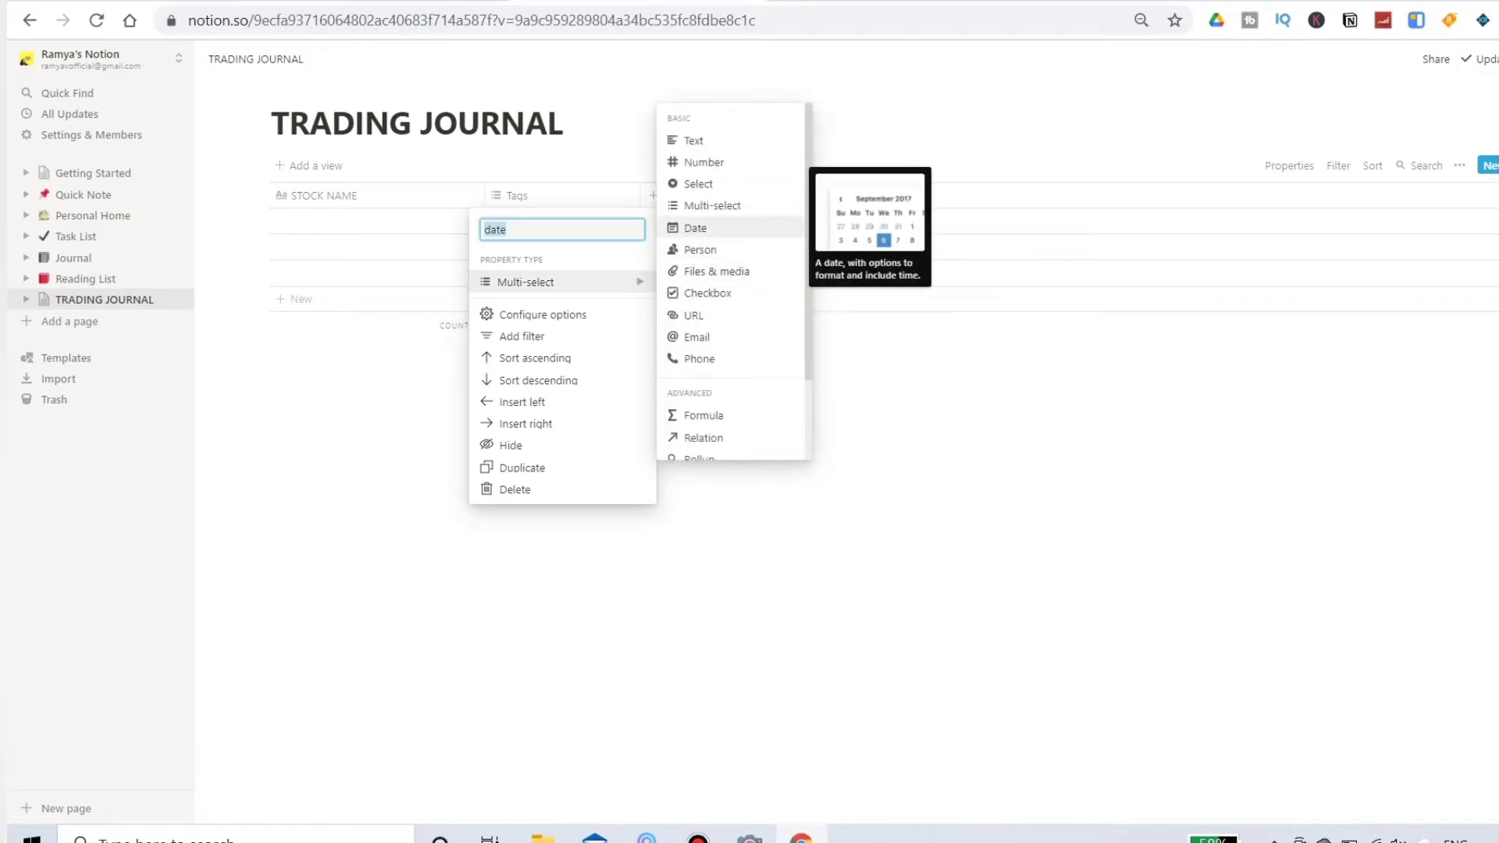
click(695, 228)
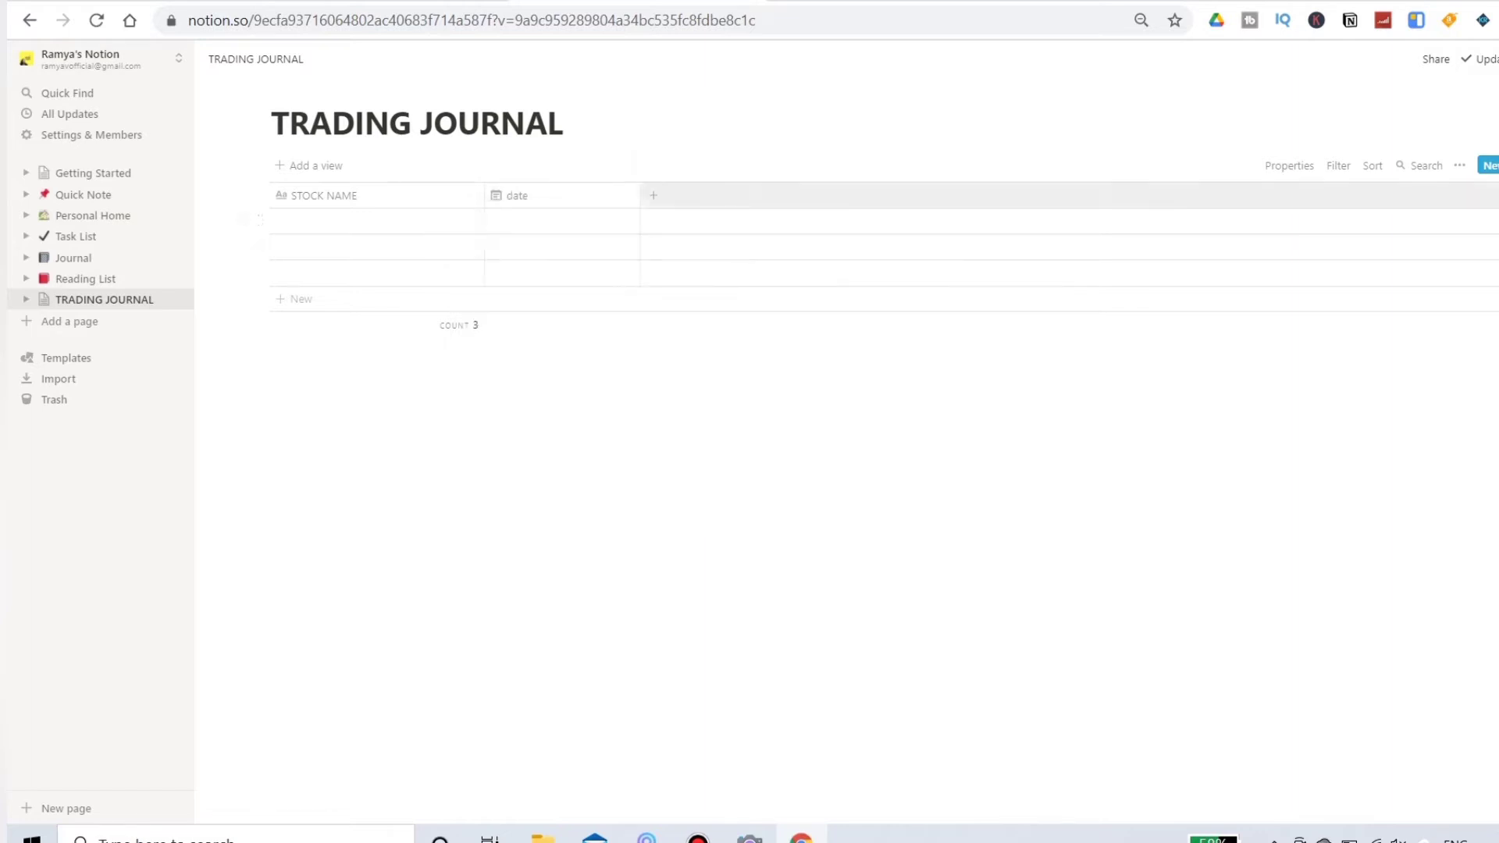
Step: Rename the date column to "entry date"
click(517, 195)
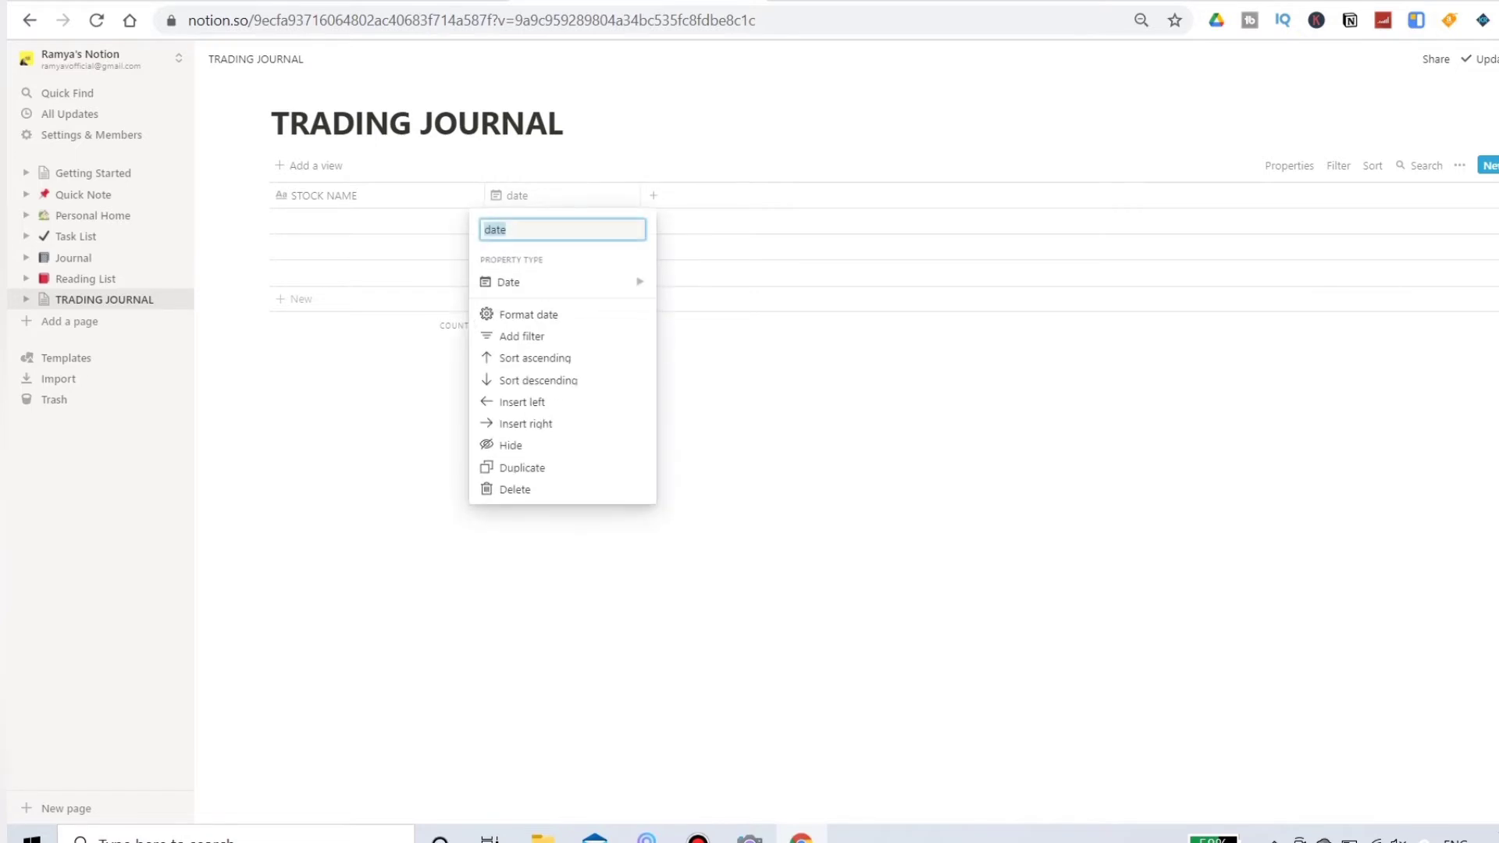
text(entry date)
key(Return)
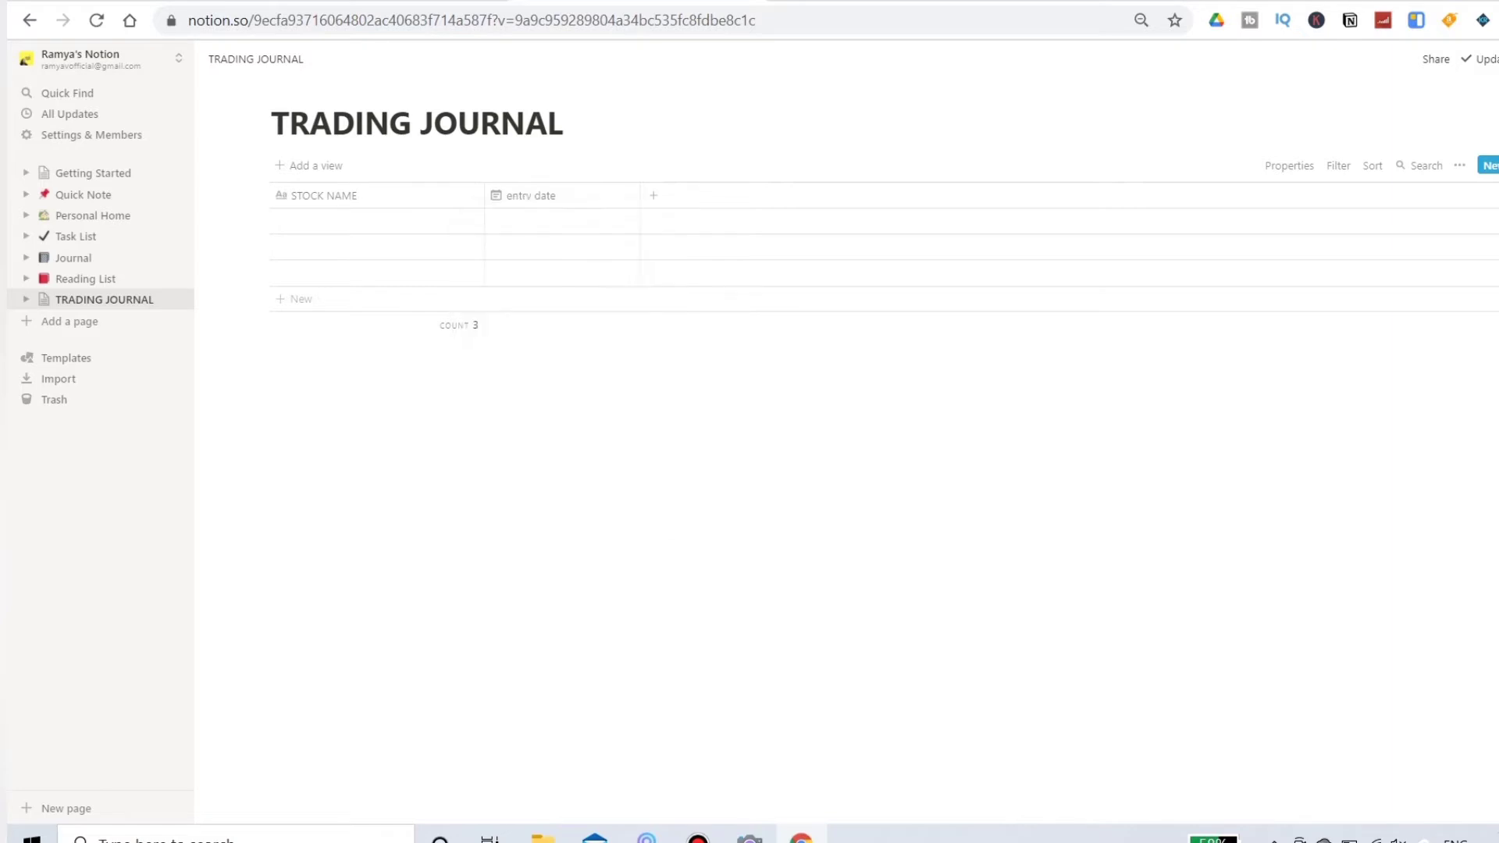
Step: Add a column named "exit date" after the entry date column, with the Date property type
click(653, 195)
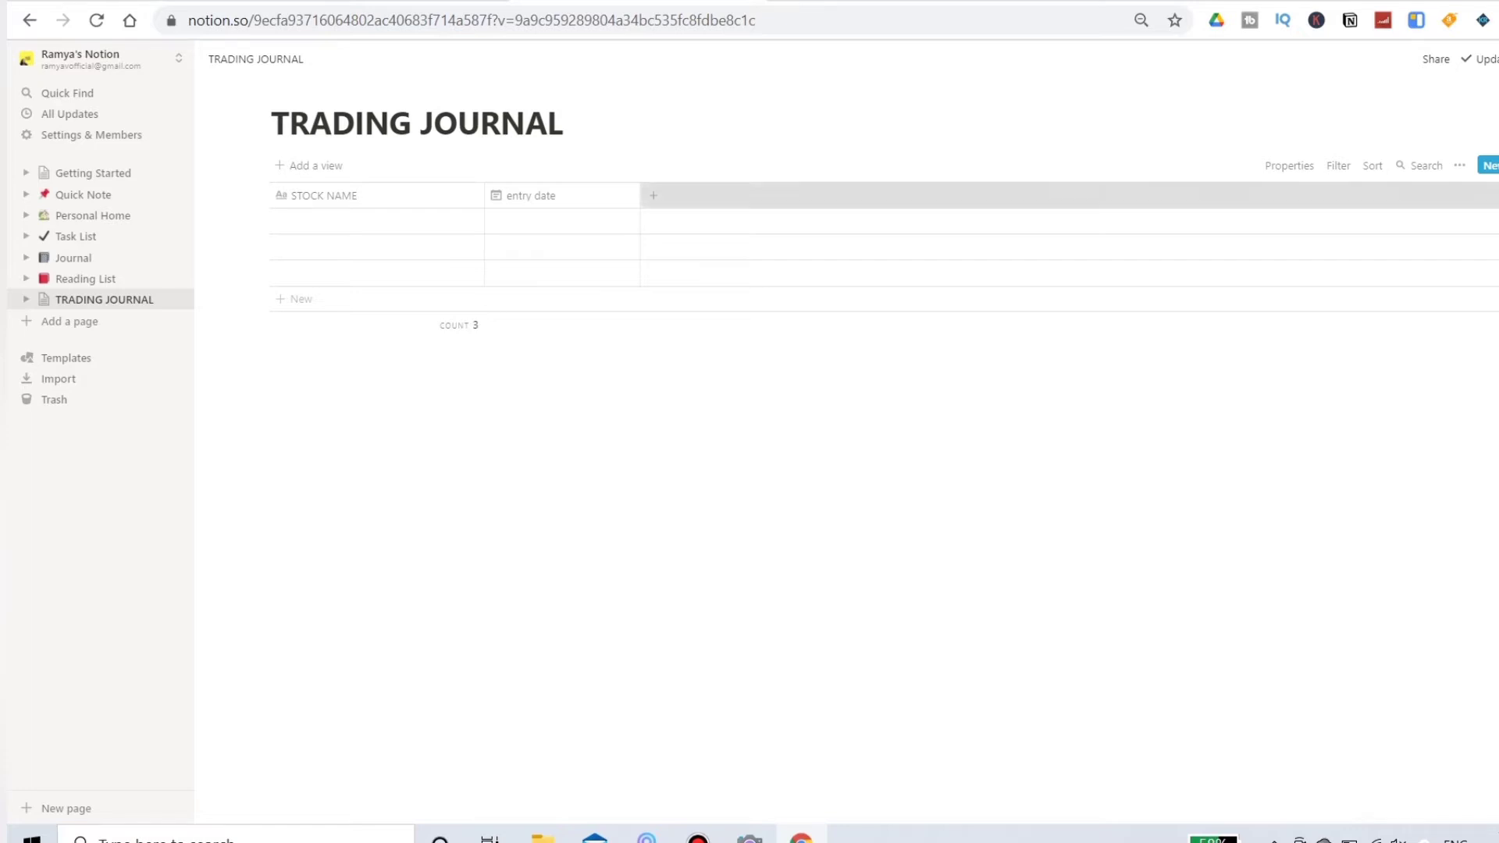
text(ex)
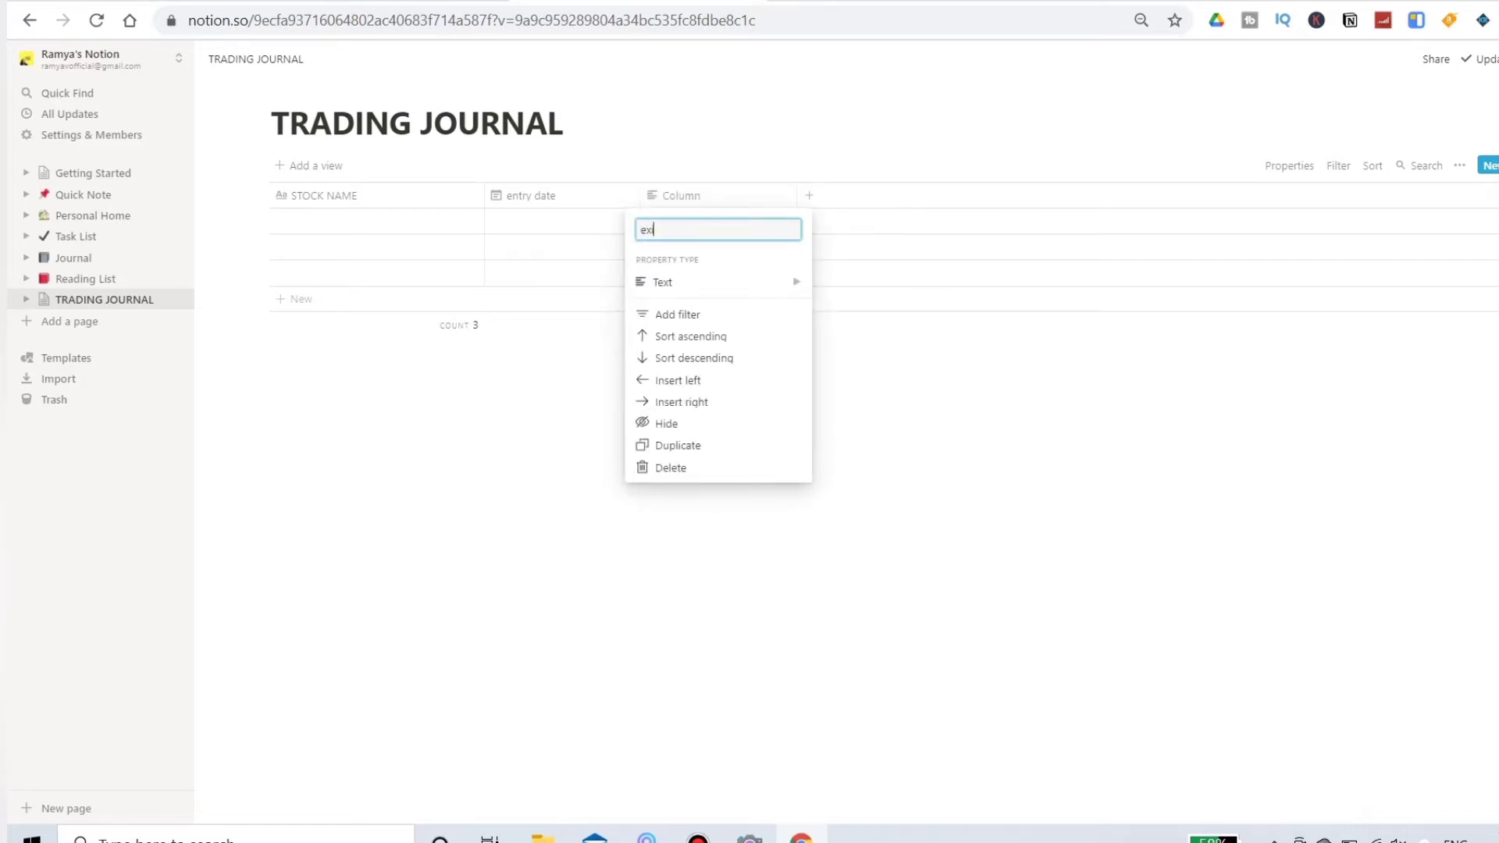
text(it date)
click(703, 282)
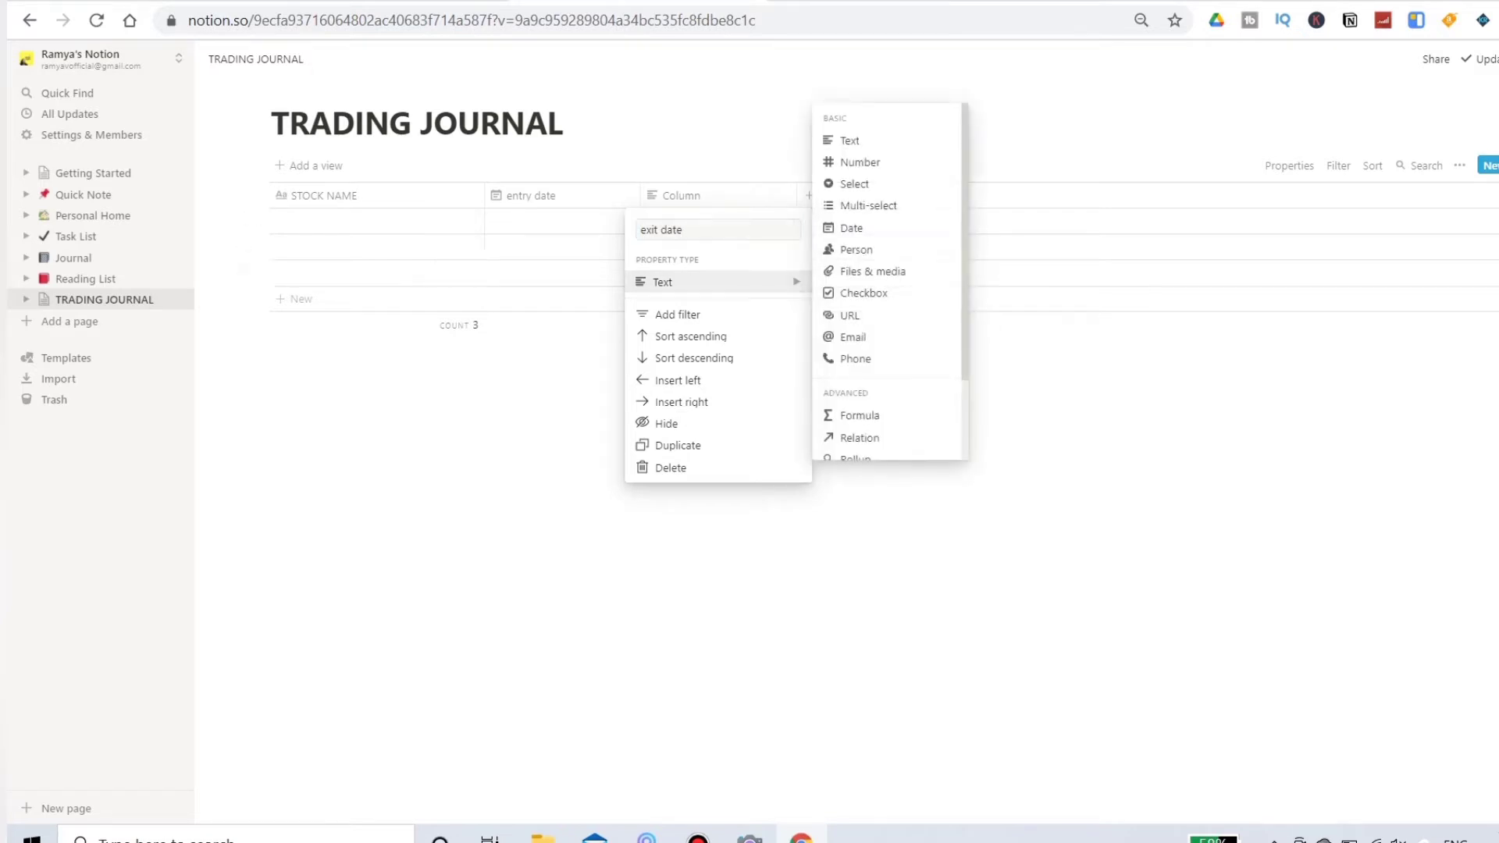
click(851, 227)
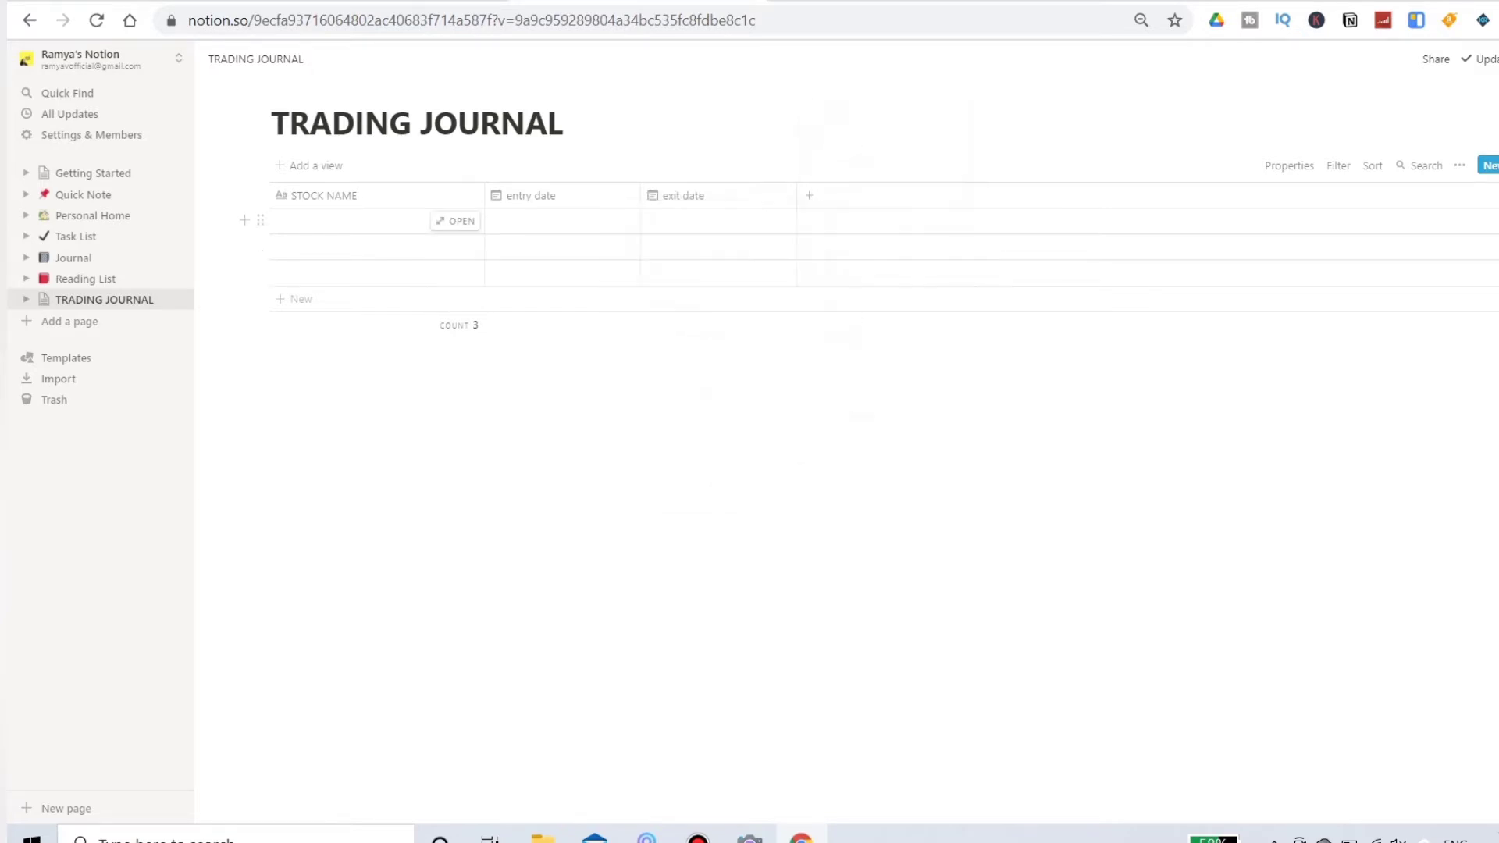
Step: Enter "adani power" as the stock name in the first row
click(354, 221)
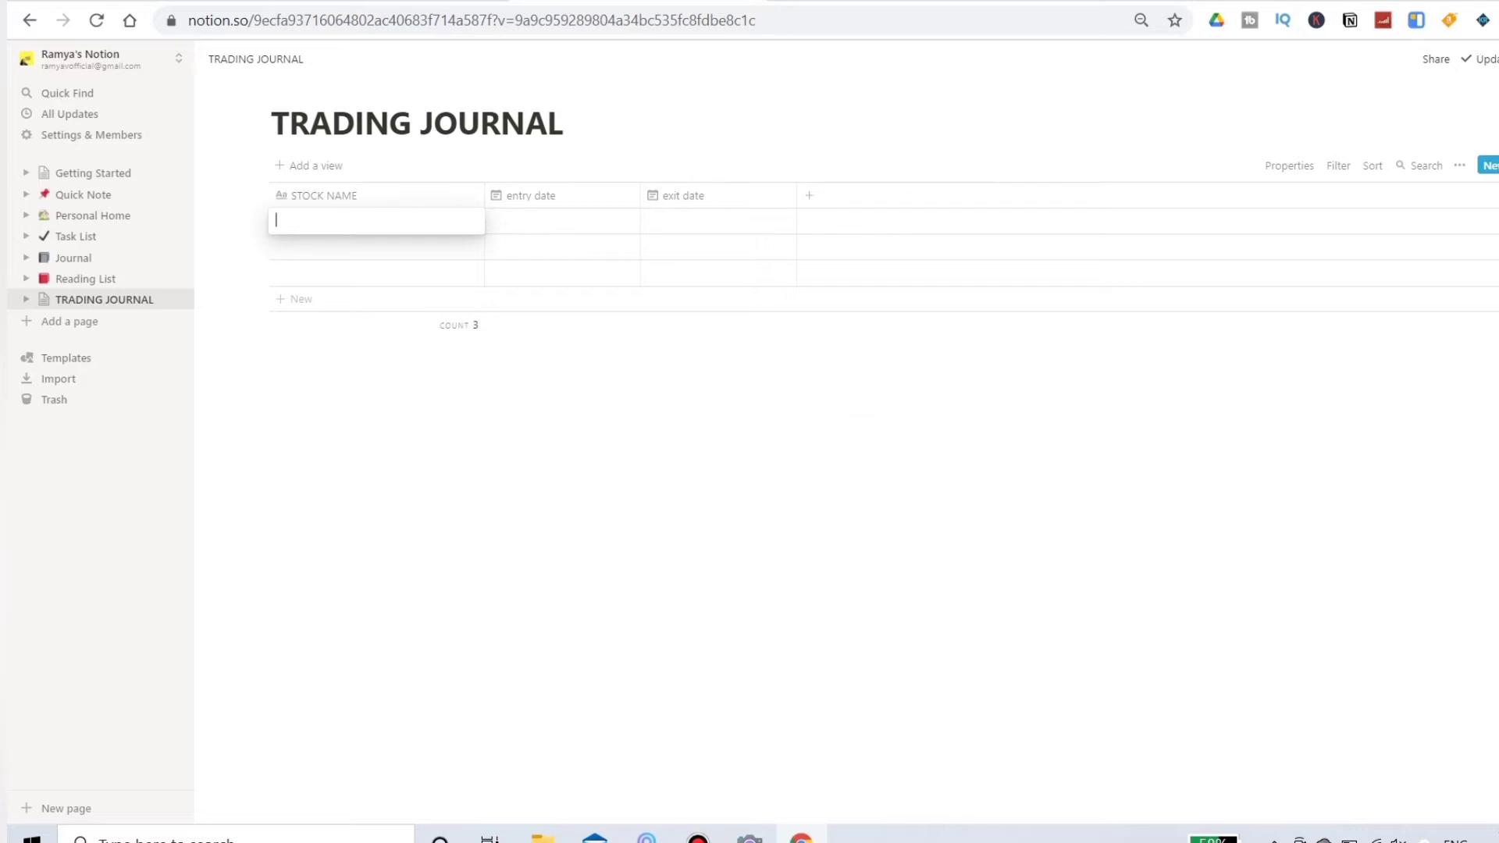
text(adani power)
key(Escape)
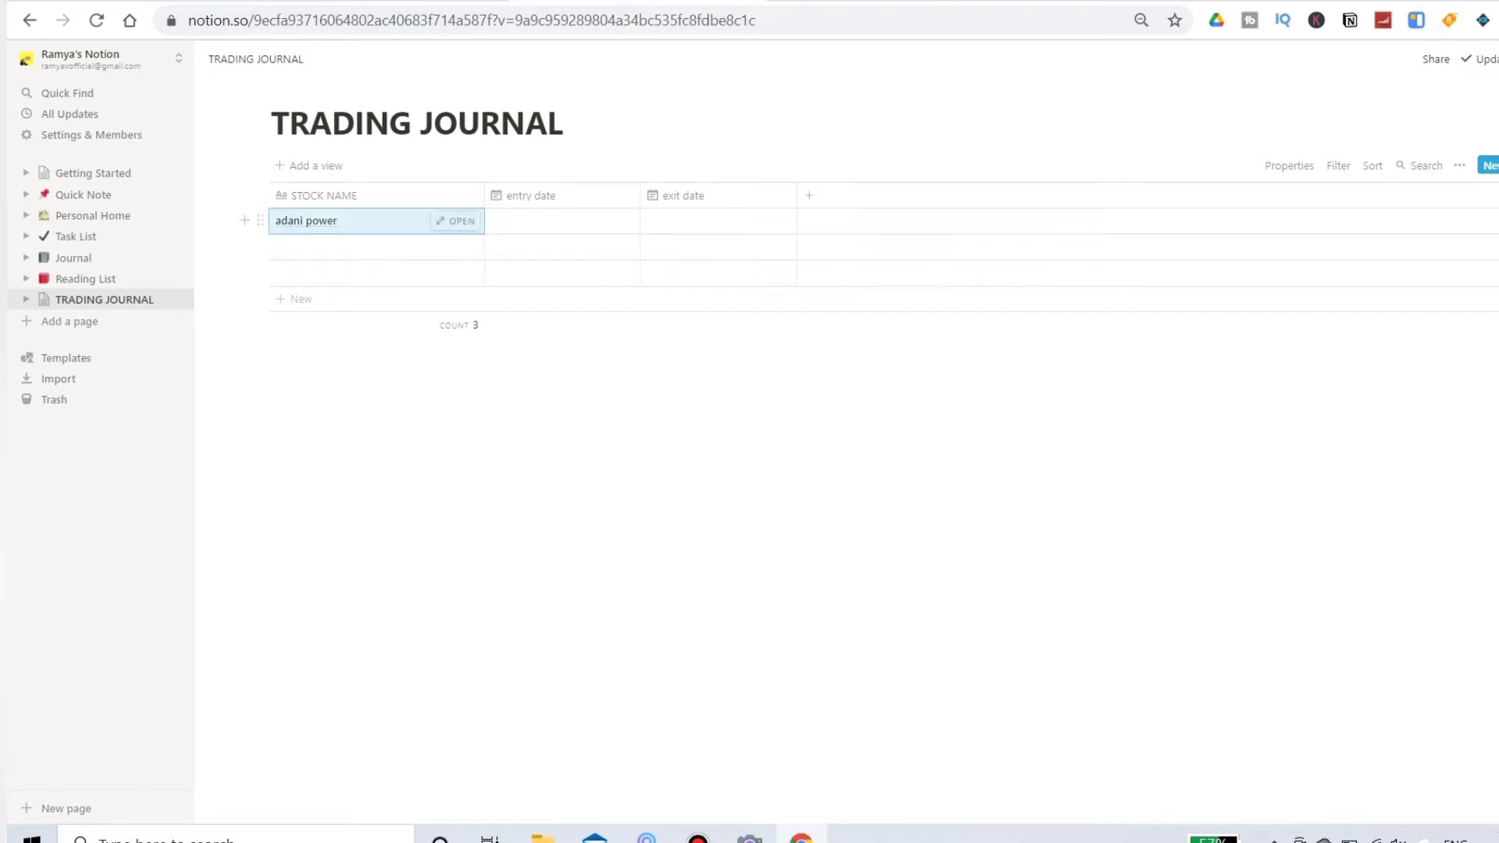
Step: Set the adani power row's entry date to Mar 2, 2021 and its exit date to Mar 5, 2021
click(562, 221)
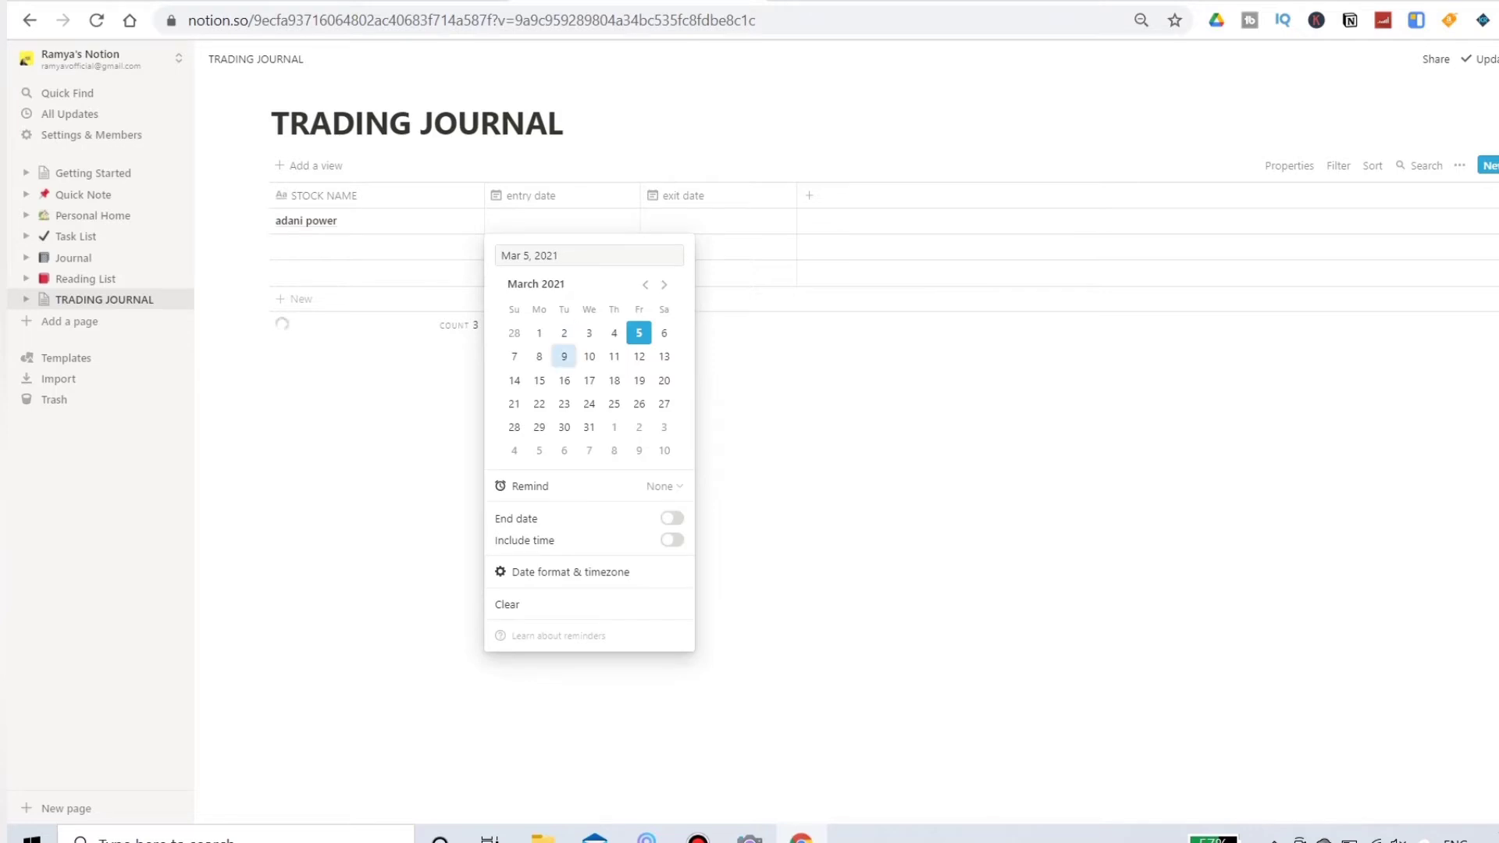
click(563, 332)
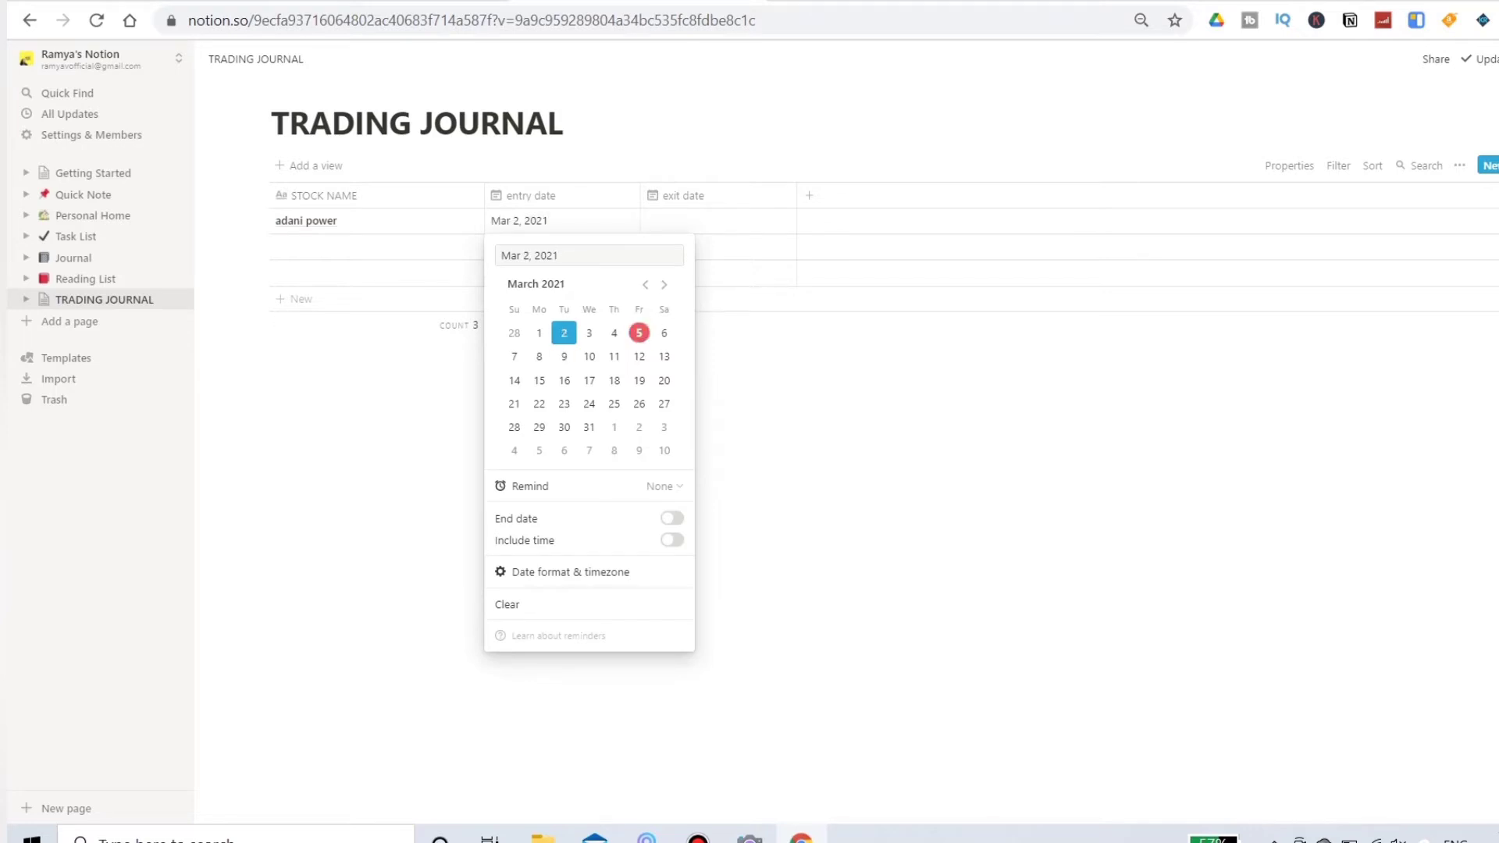
key(Escape)
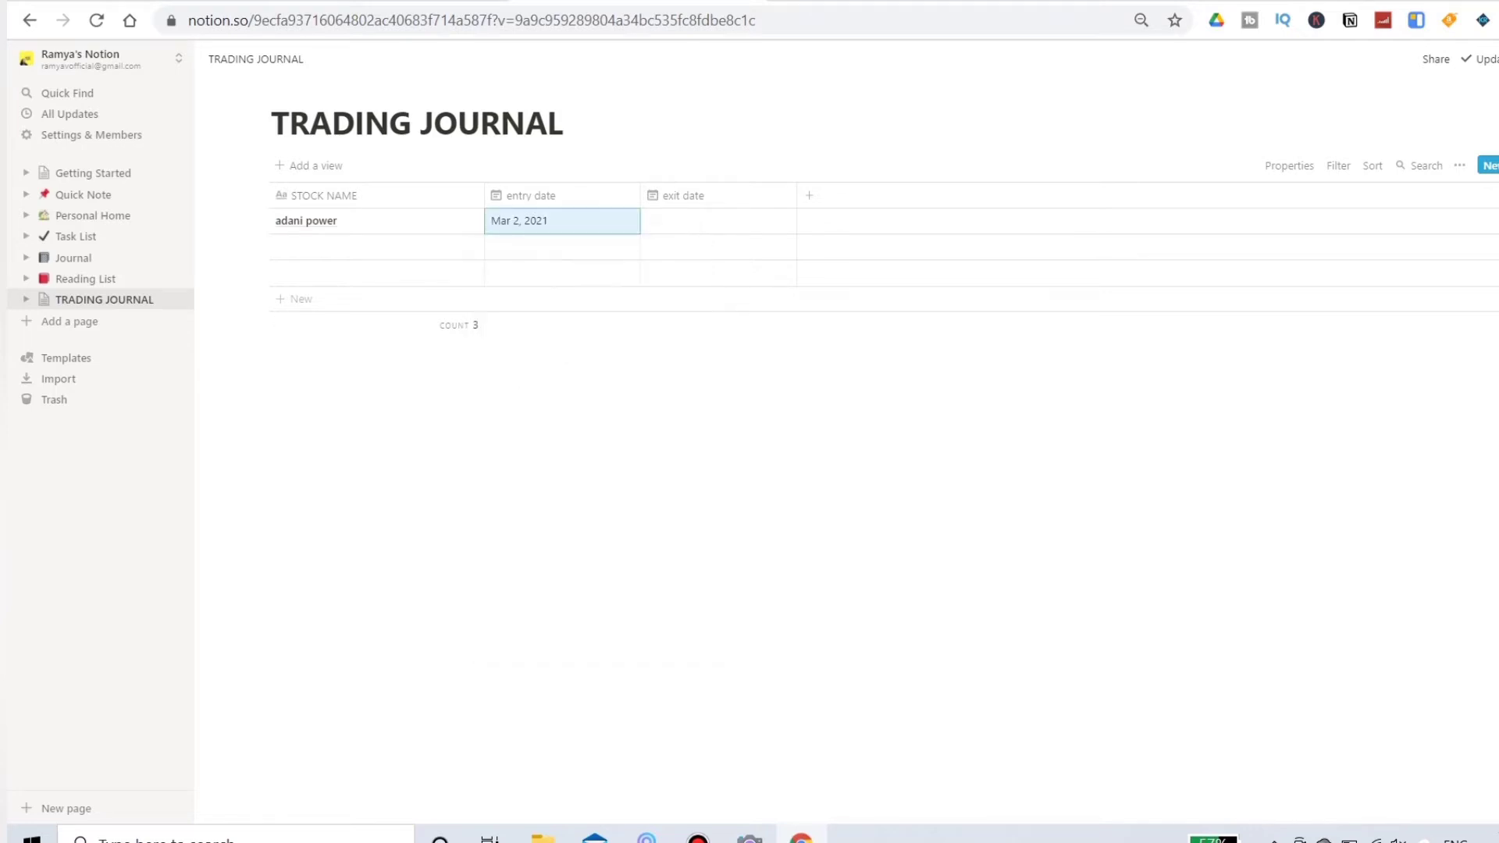
click(718, 221)
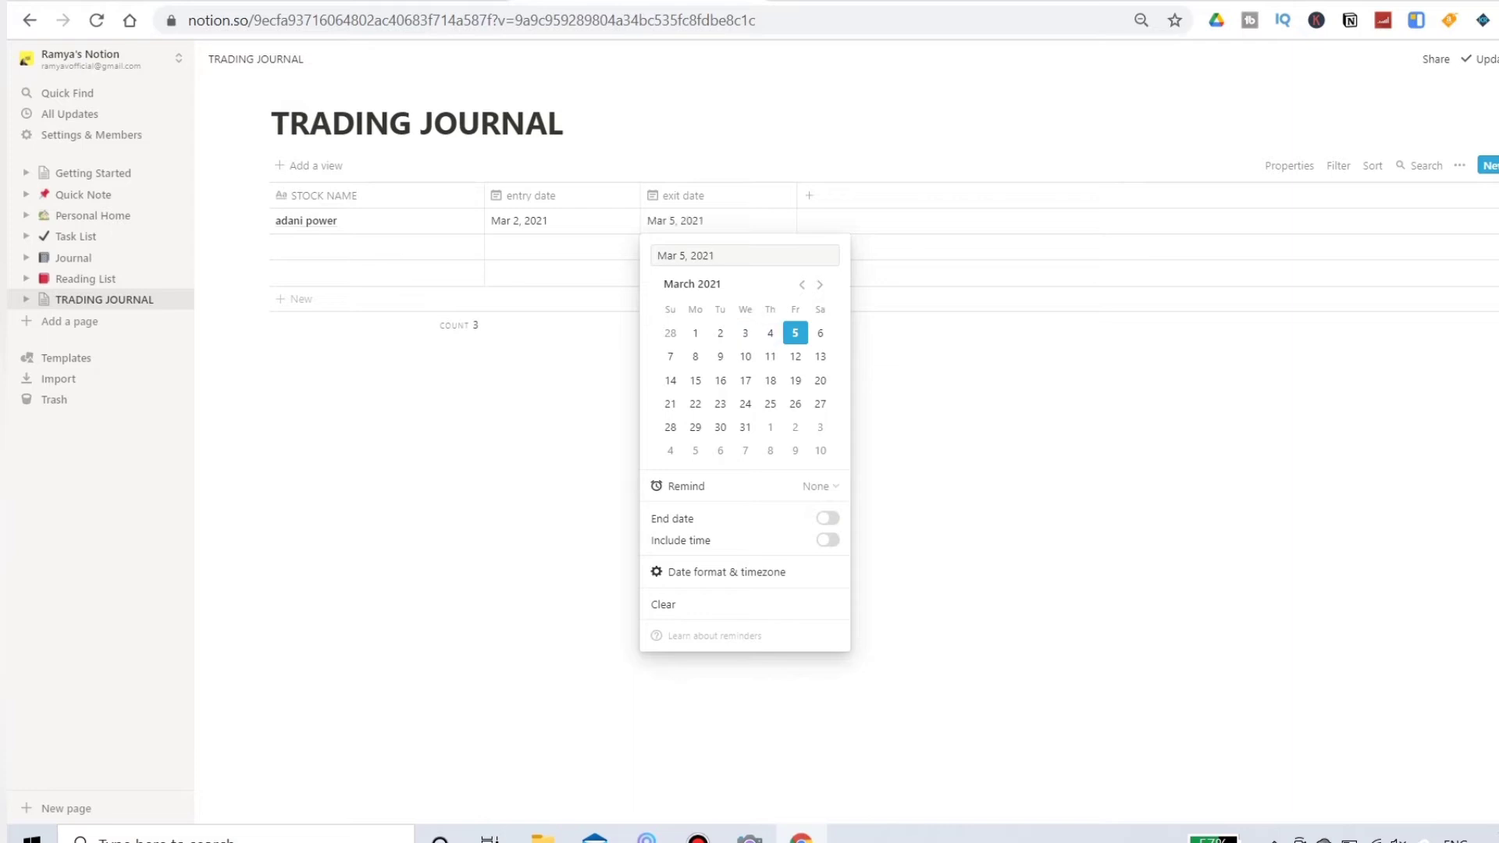
key(Escape)
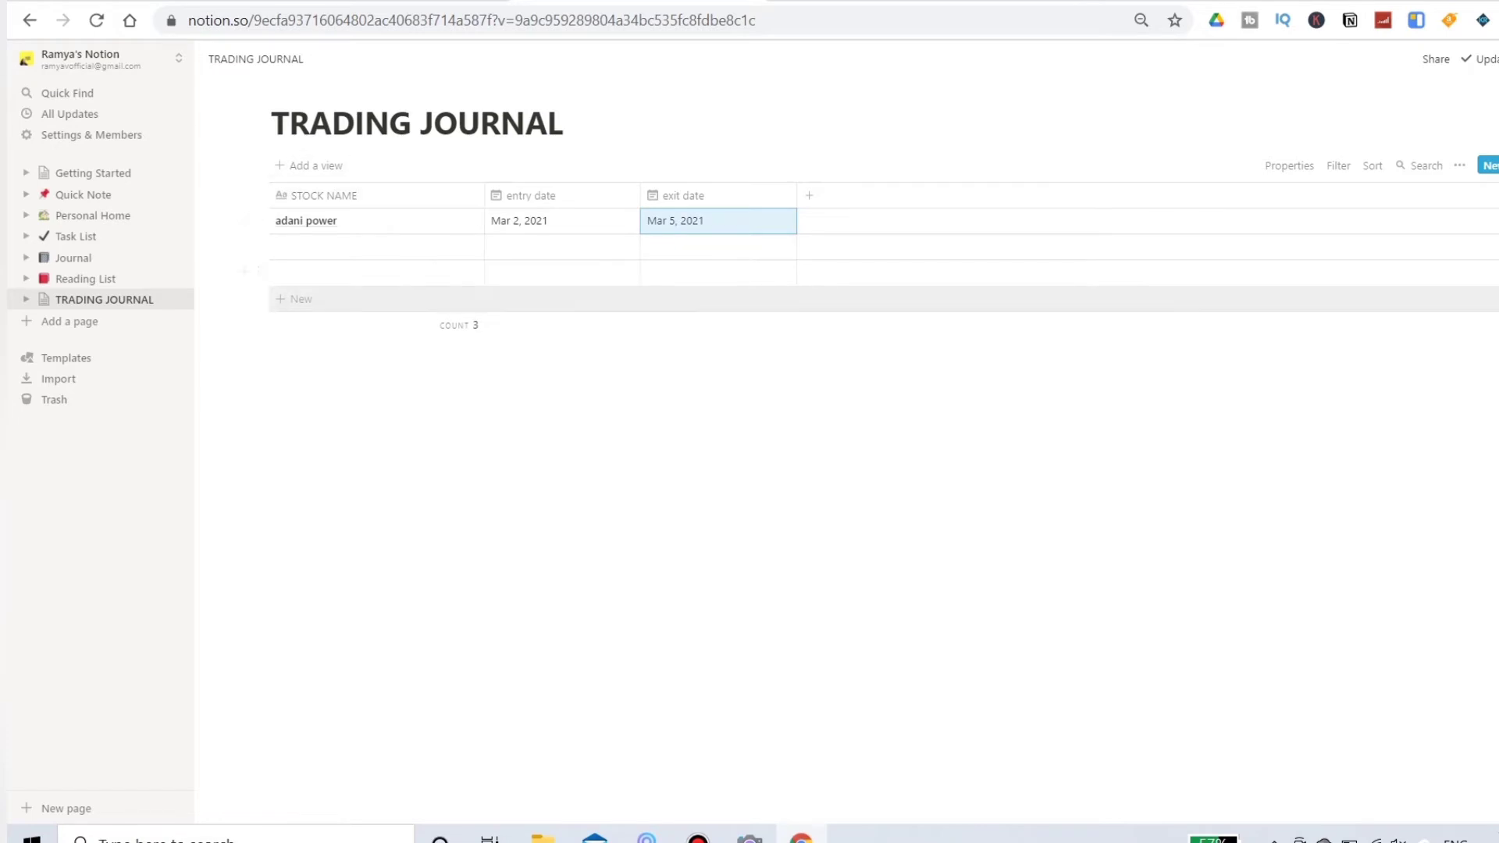
Step: Add a new column after exit date and look through its basic and advanced property types
click(810, 196)
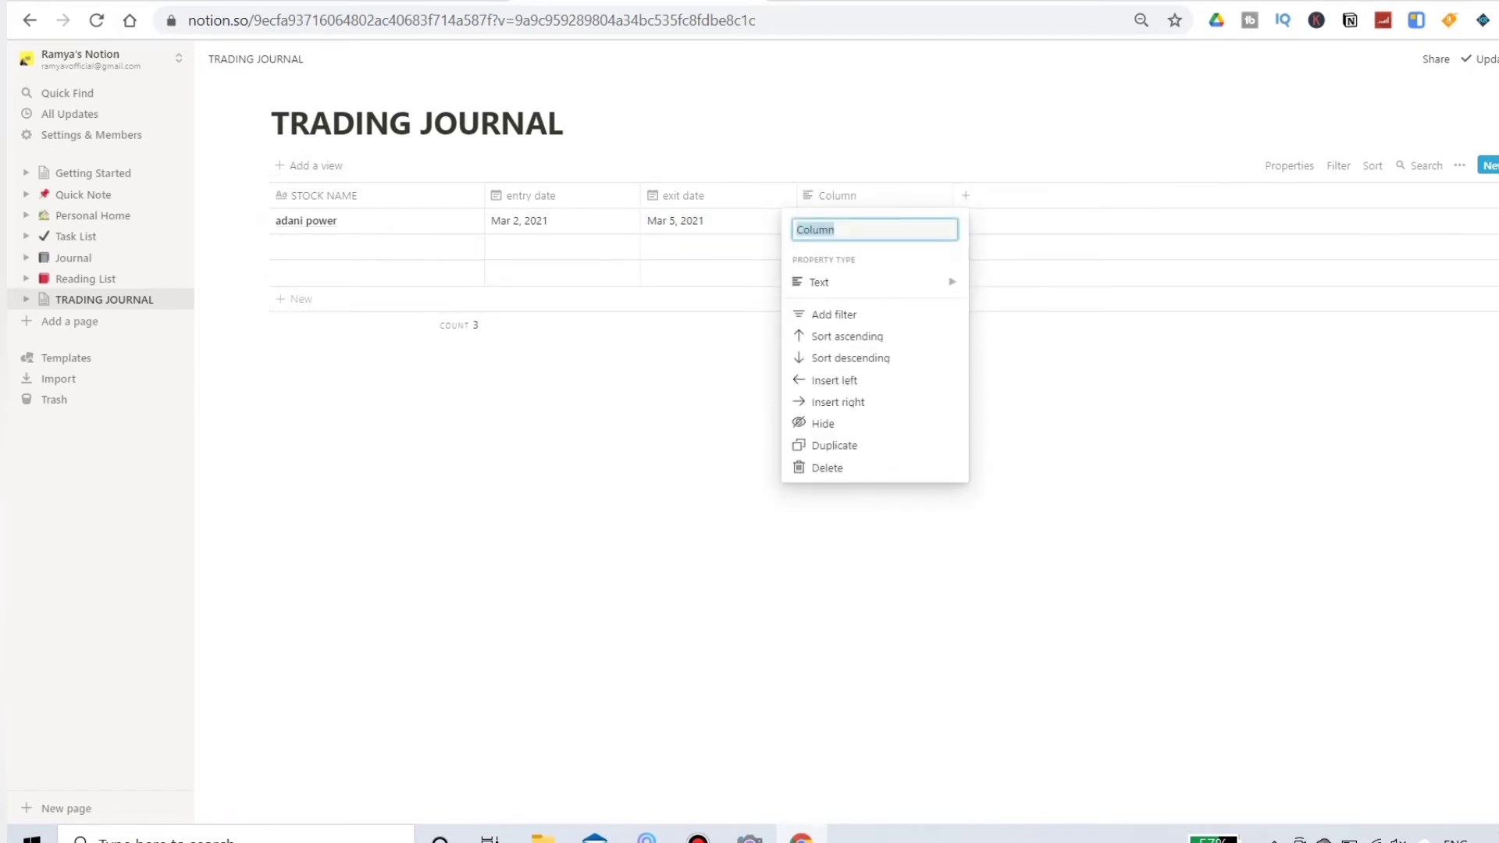
mouse_move(874, 282)
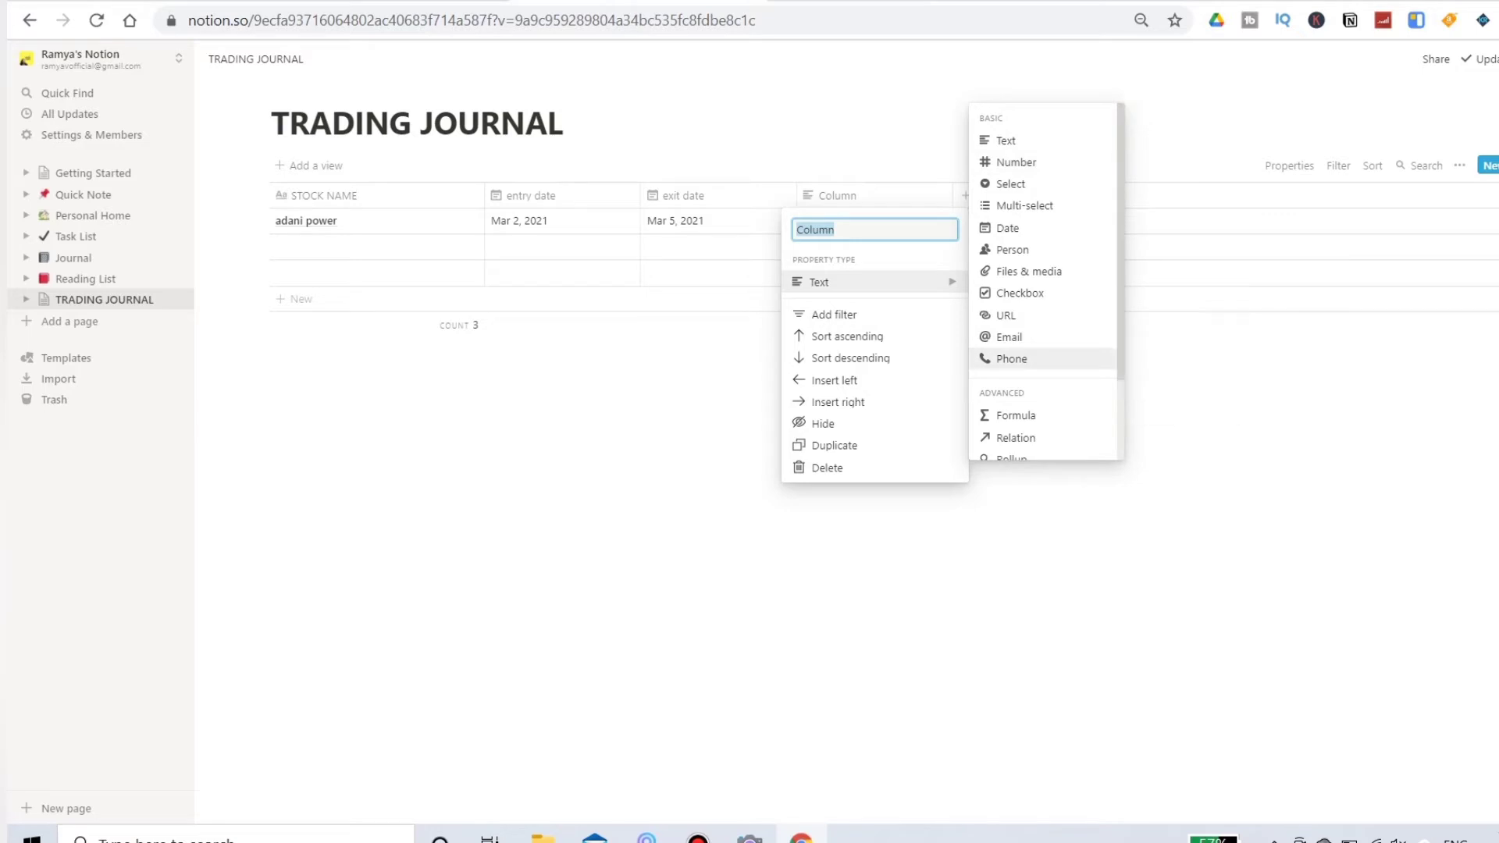
scroll(1043, 359, down, 2)
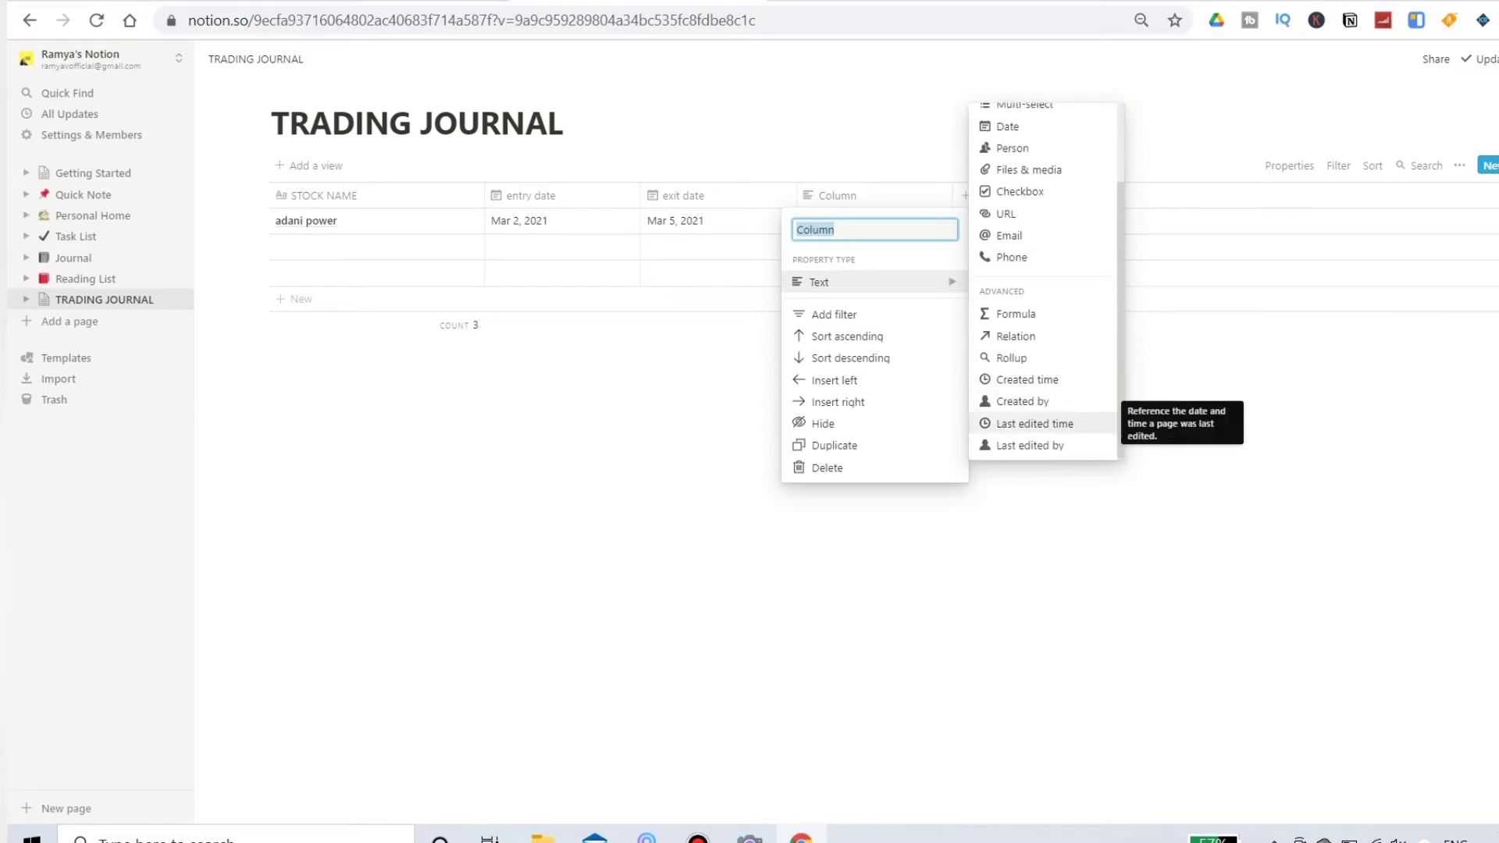
key(Escape)
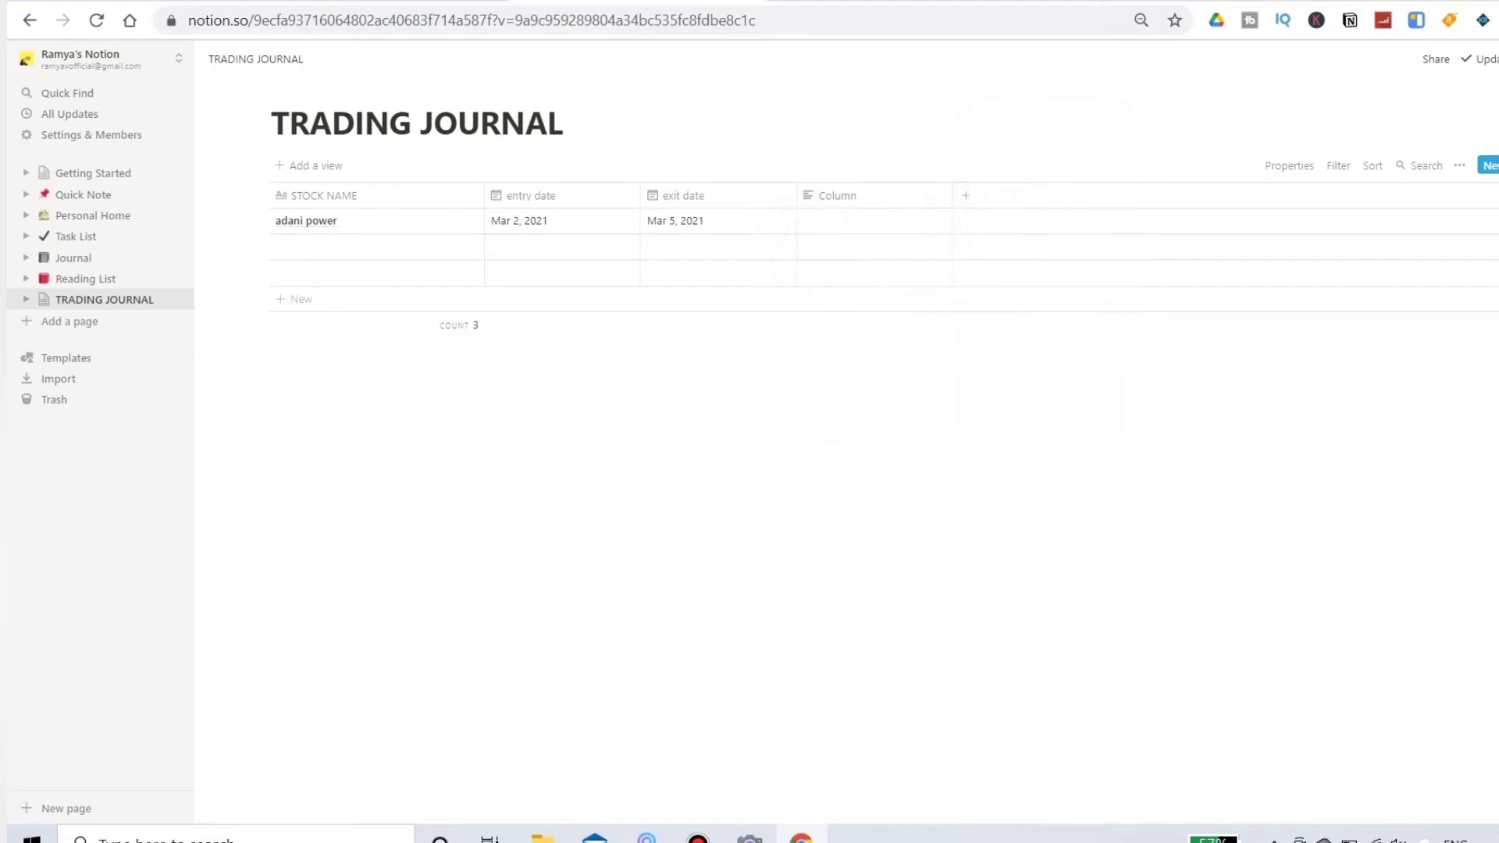
Step: Rename the new column to "entry time" and set its property type to Created time
click(835, 195)
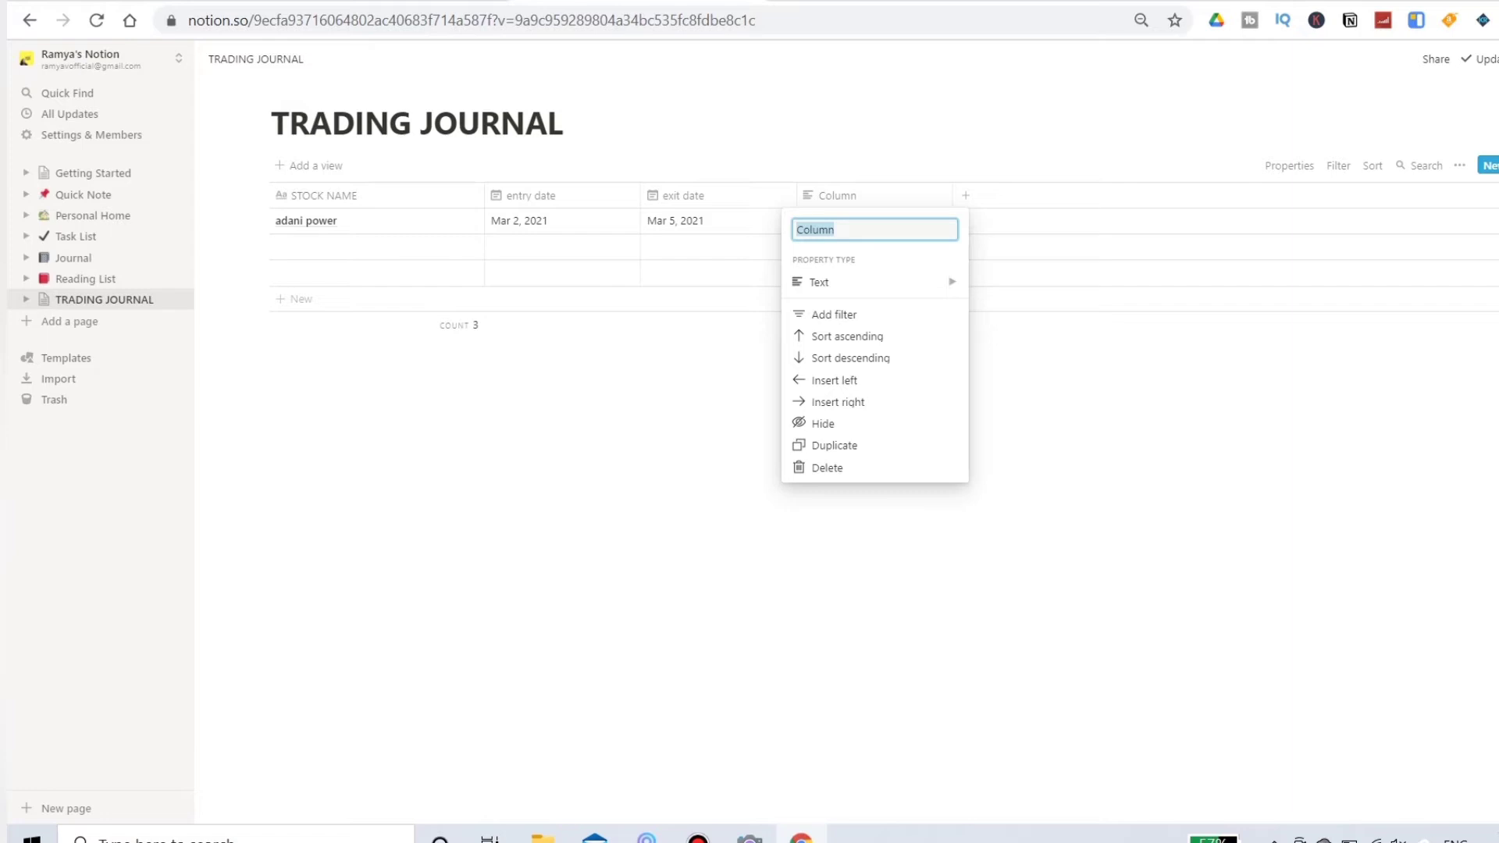
text(time)
key(BackSpace)
key(BackSpace)
key(BackSpace)
key(BackSpace)
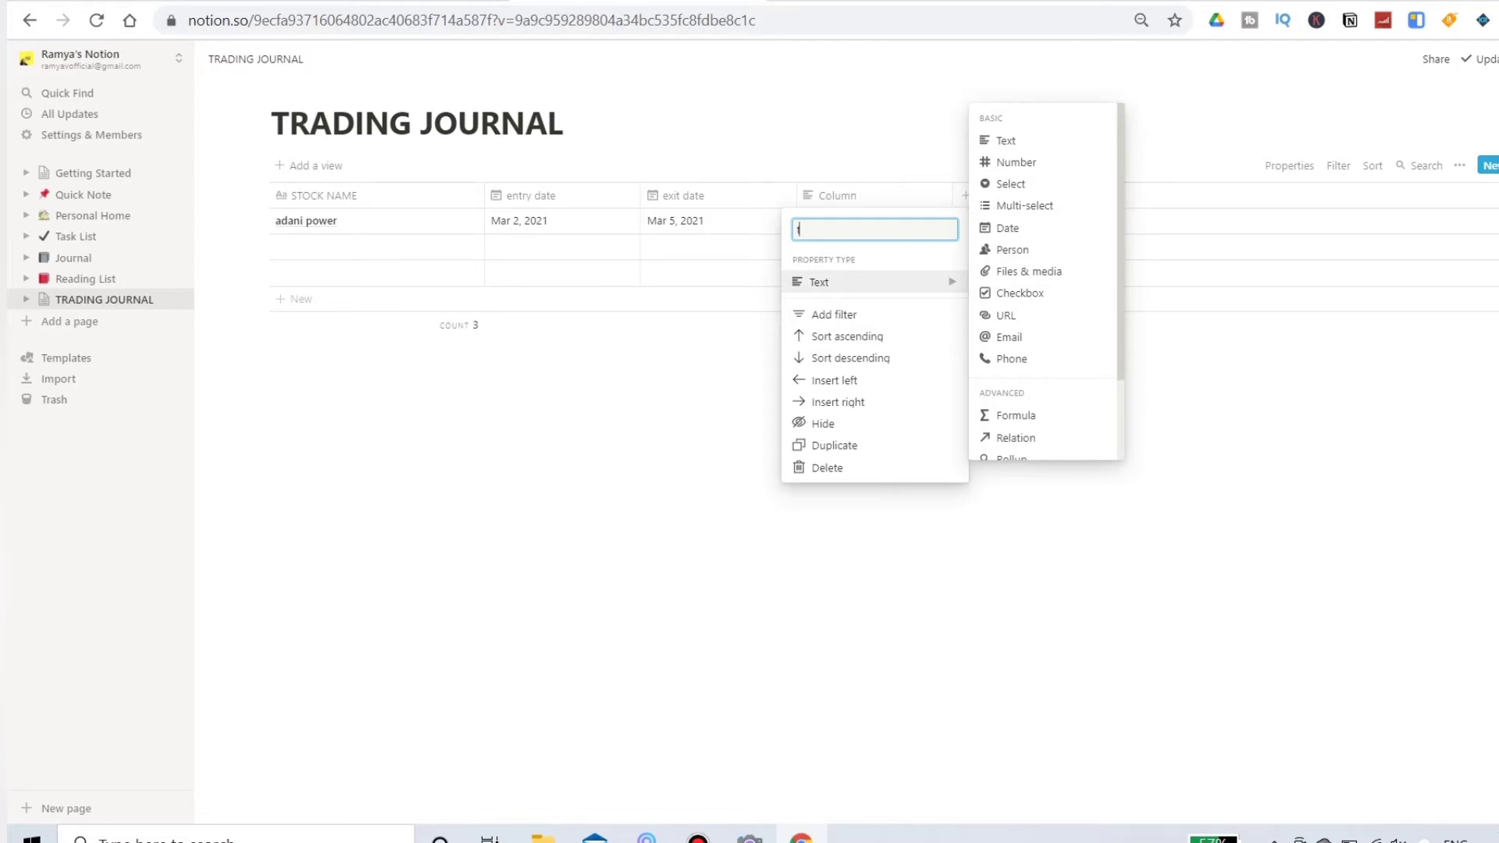
text(entry time)
scroll(1042, 281, down, 2)
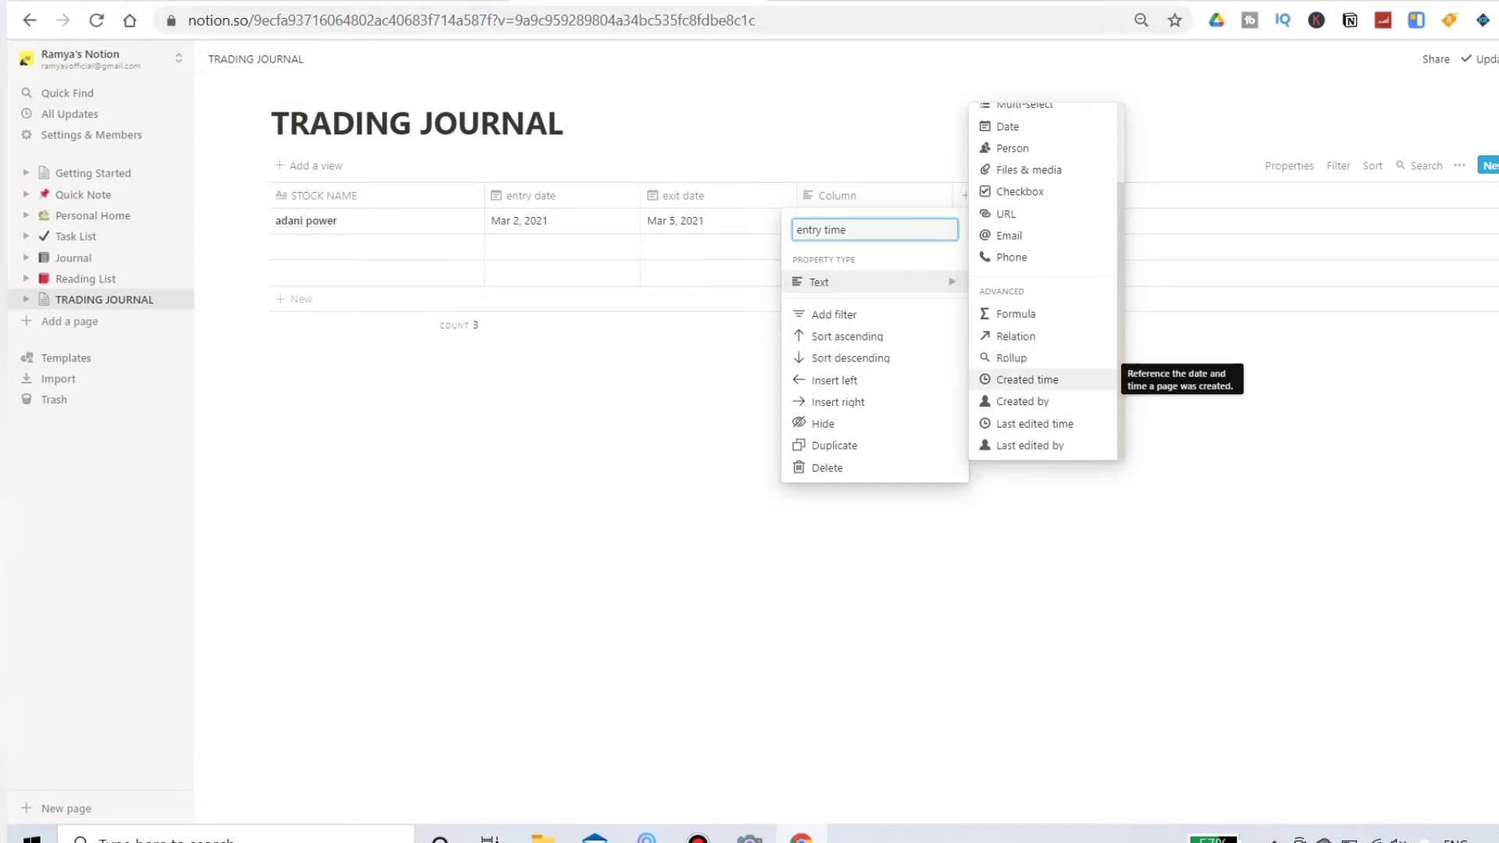
click(1028, 380)
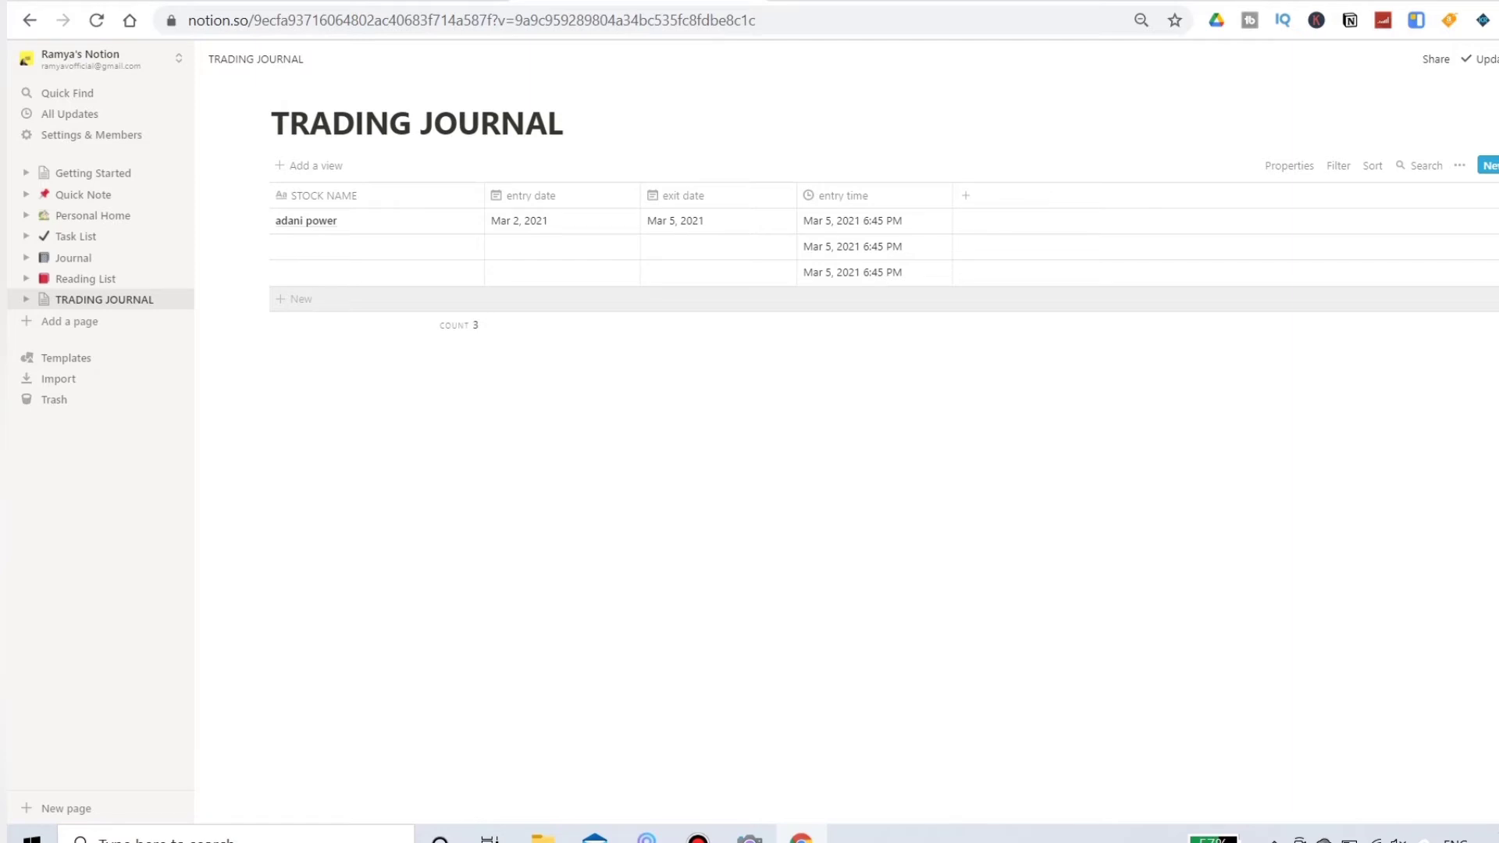
Step: Add an empty row at the end of the table and change the entry time column's type to Date
click(301, 299)
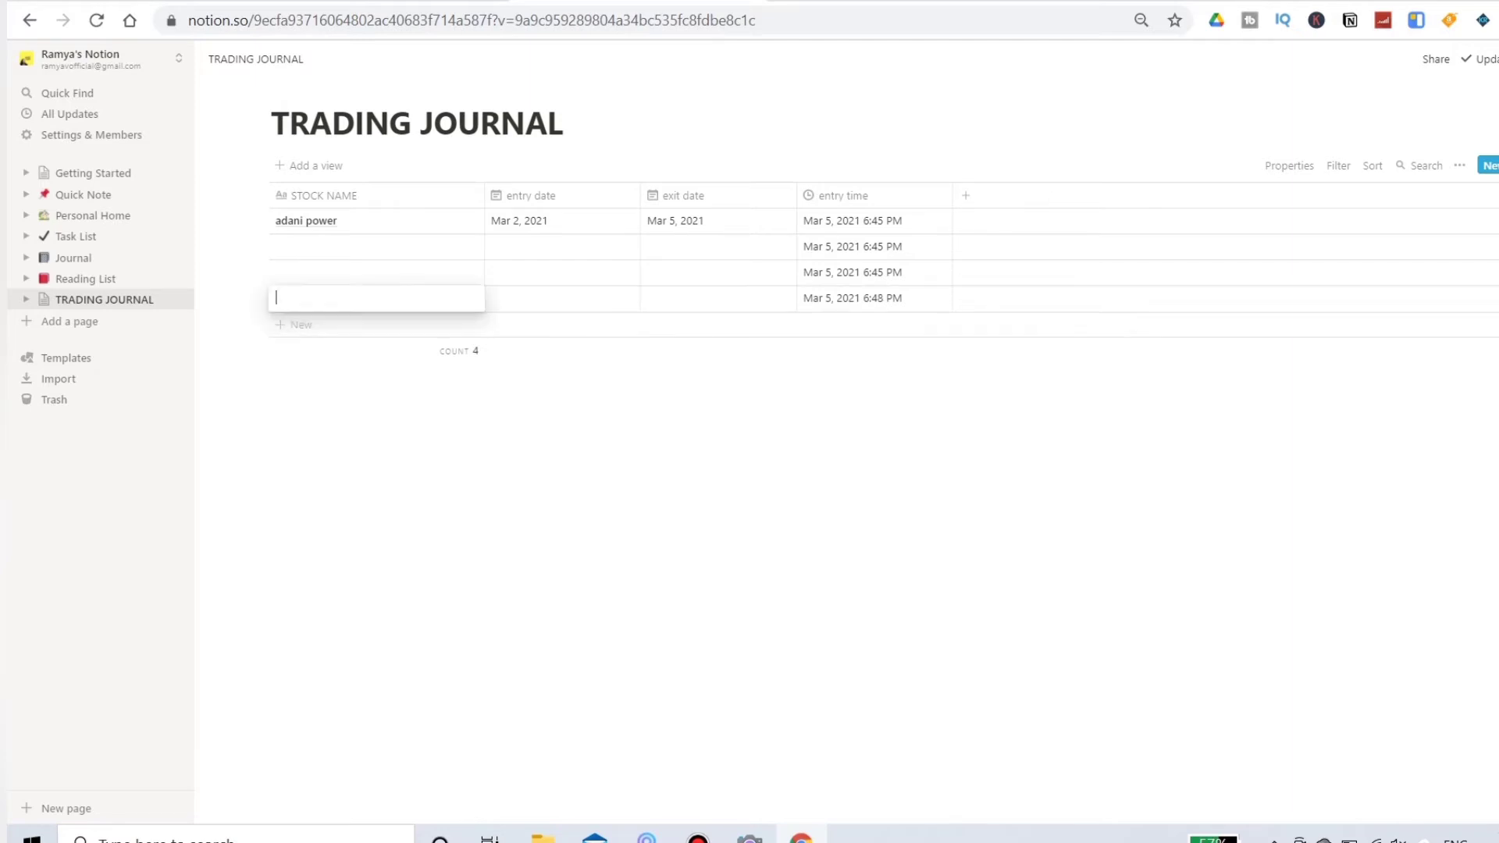
key(Escape)
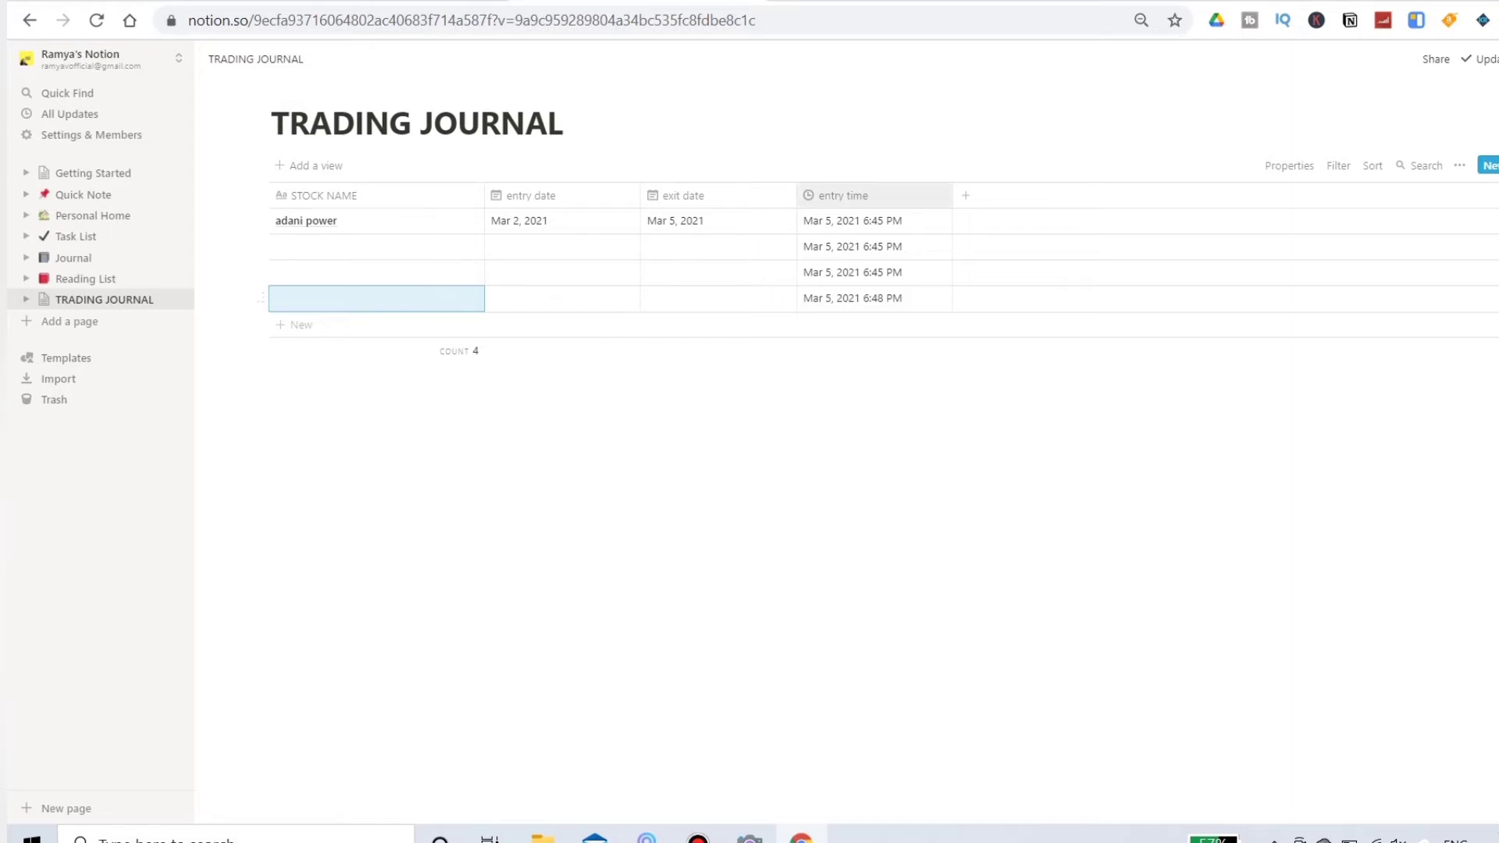
click(843, 196)
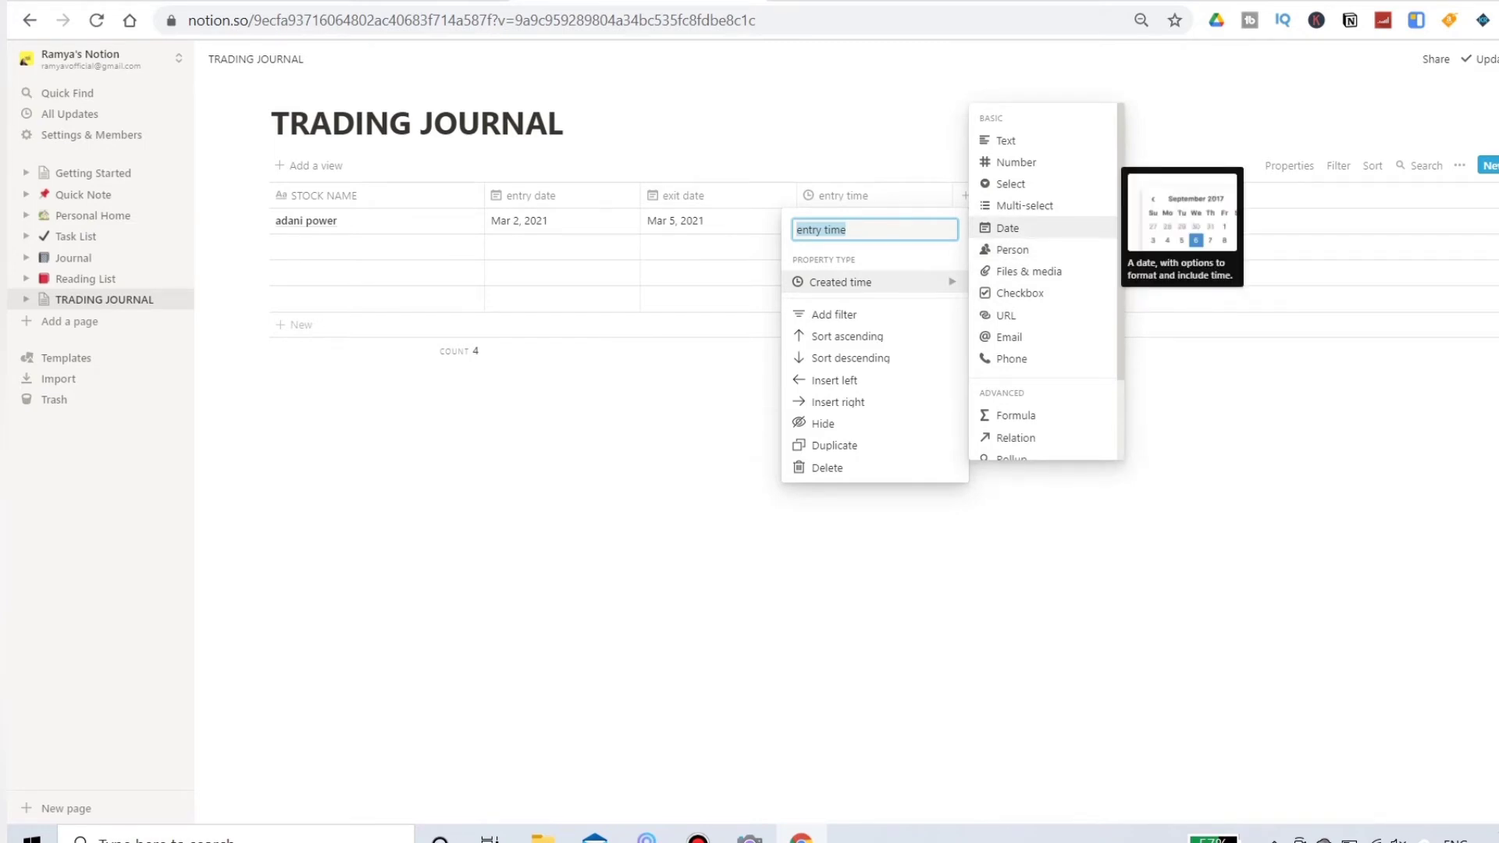
click(1007, 227)
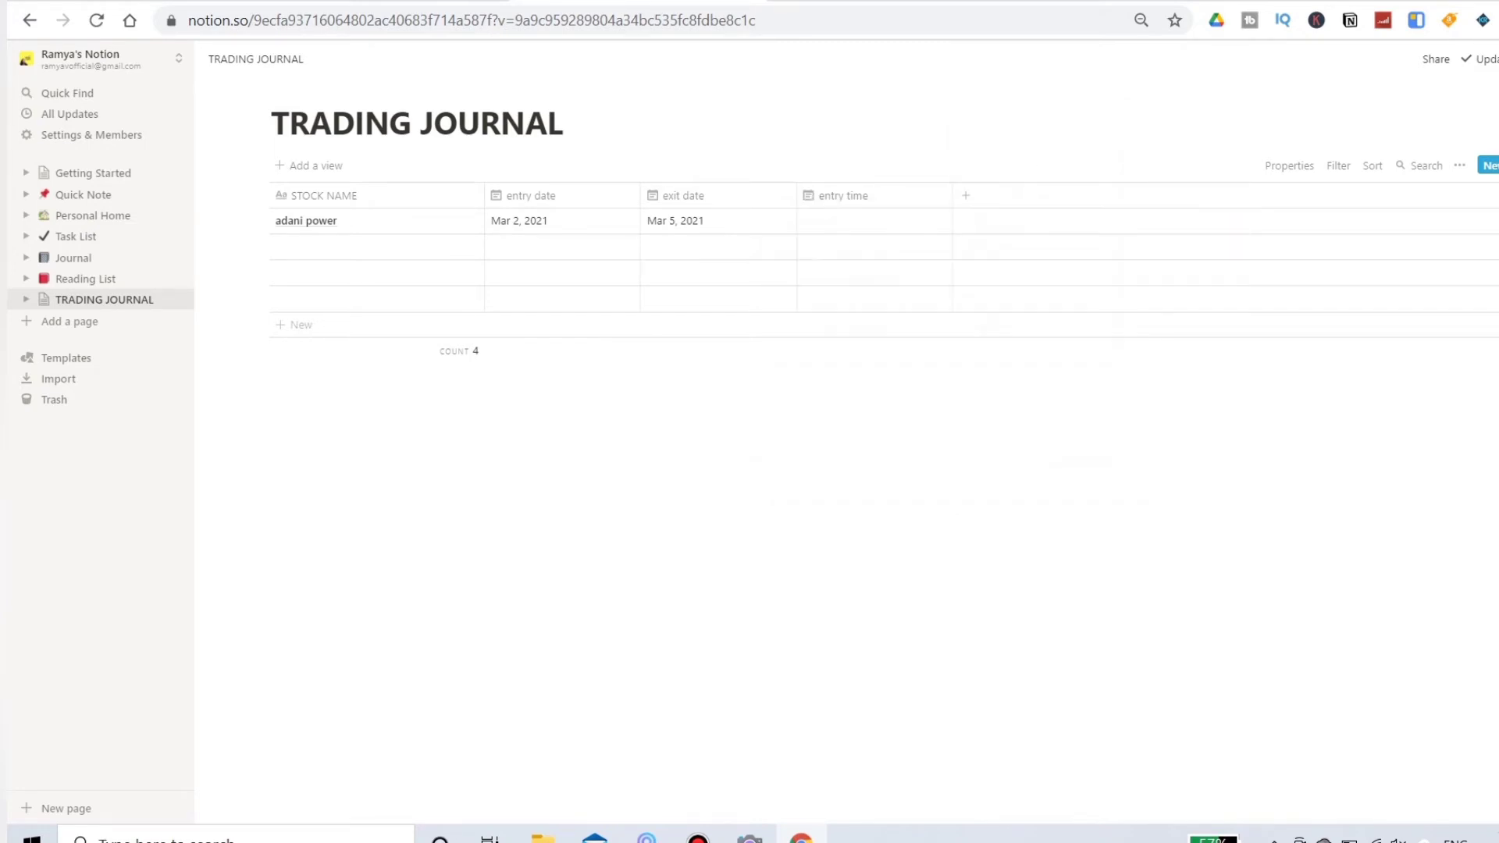
Step: Set the adani power row's entry time to Mar 5, 2021 with the time included, at 11:00 AM
click(874, 221)
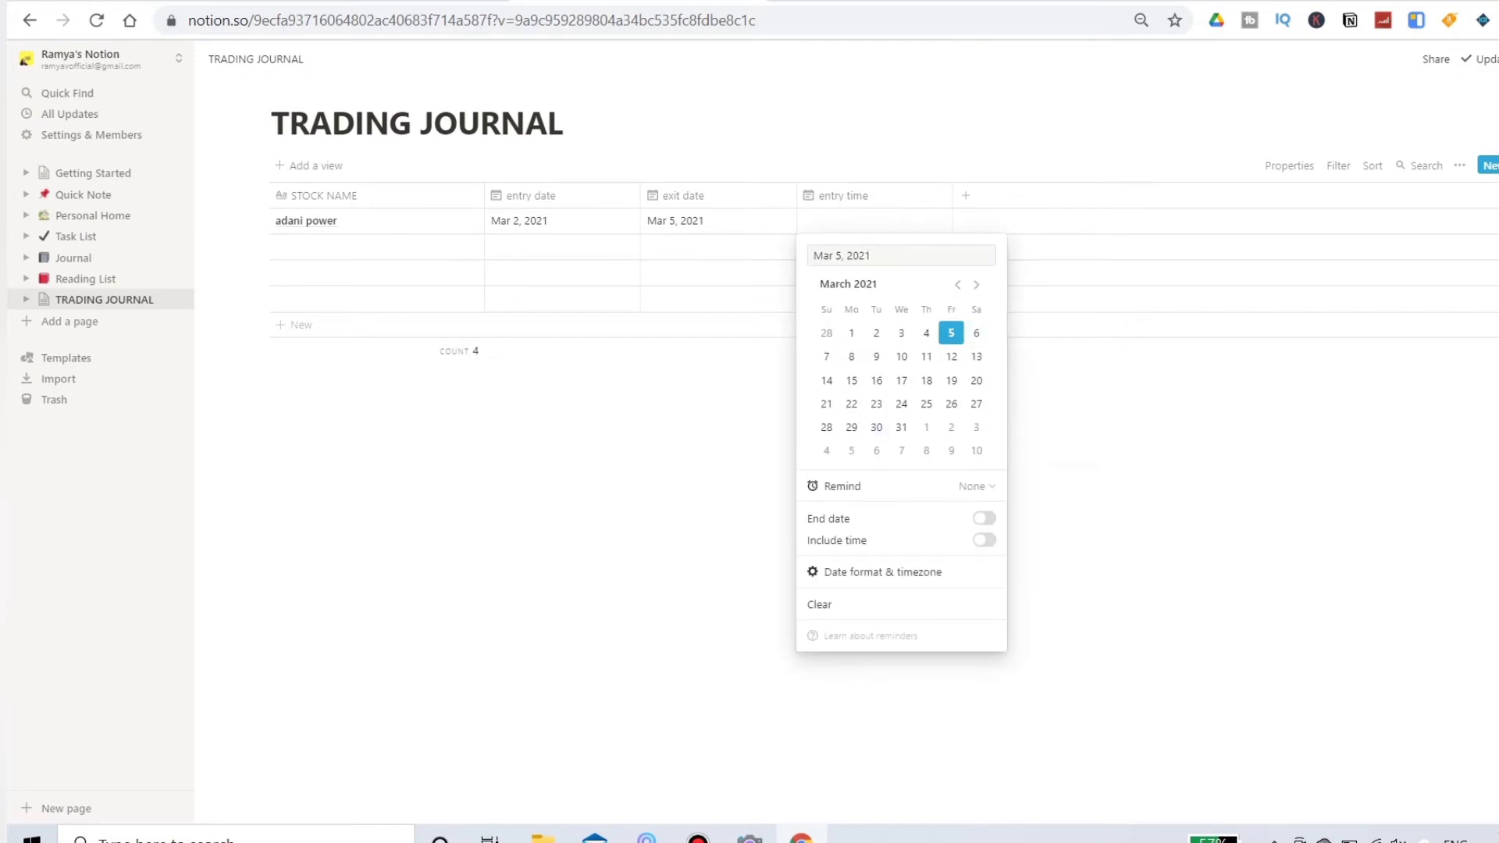
click(951, 333)
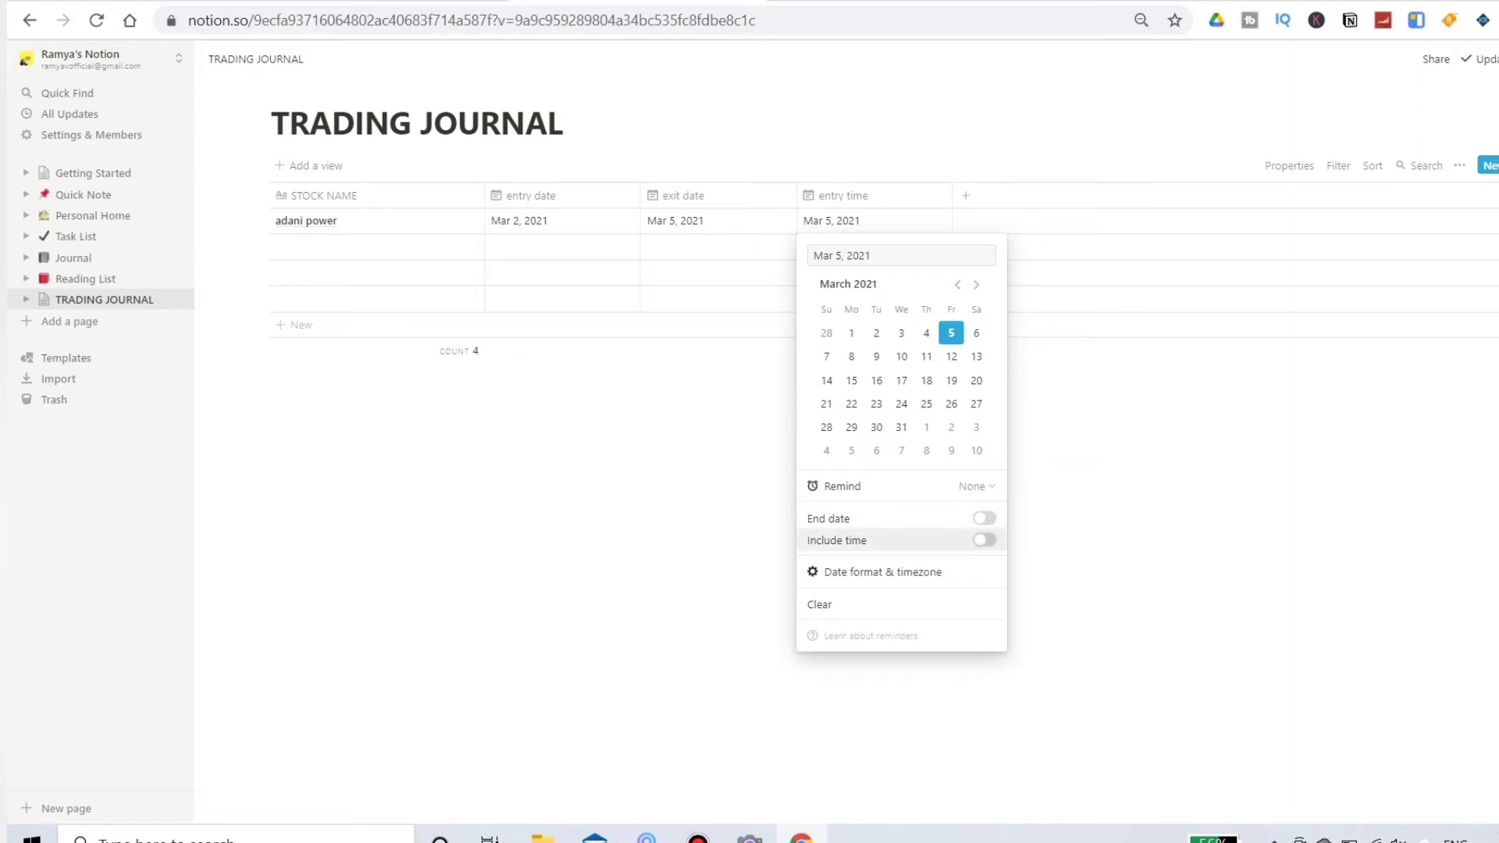
click(983, 540)
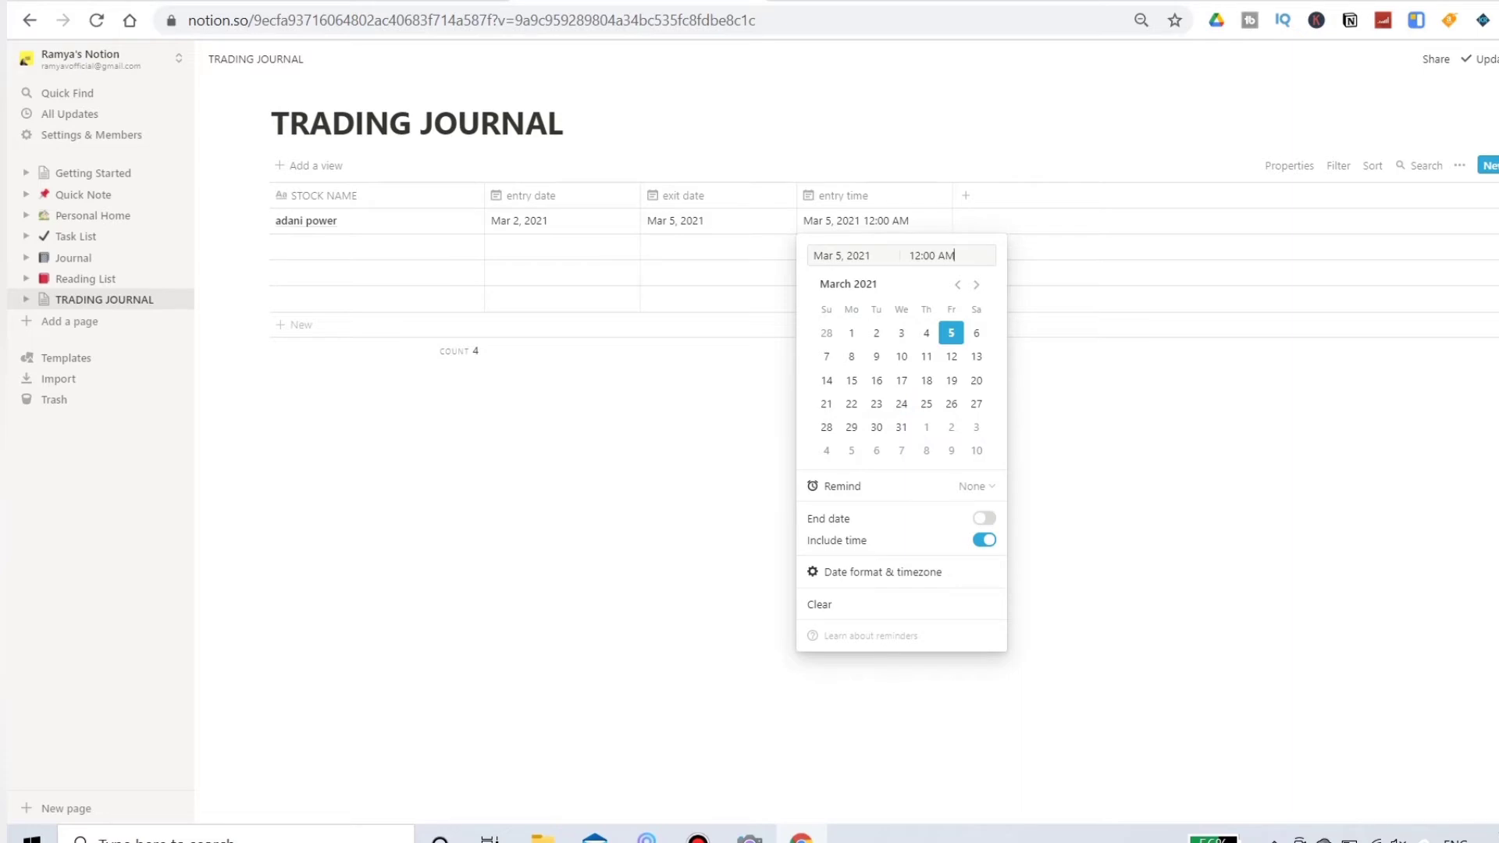
key(BackSpace)
key(BackSpace)
key(BackSpace)
key(BackSpace)
key(BackSpace)
key(BackSpace)
key(BackSpace)
key(BackSpace)
text(6 am)
key(BackSpace)
key(BackSpace)
key(BackSpace)
text(11 am)
key(Return)
key(Escape)
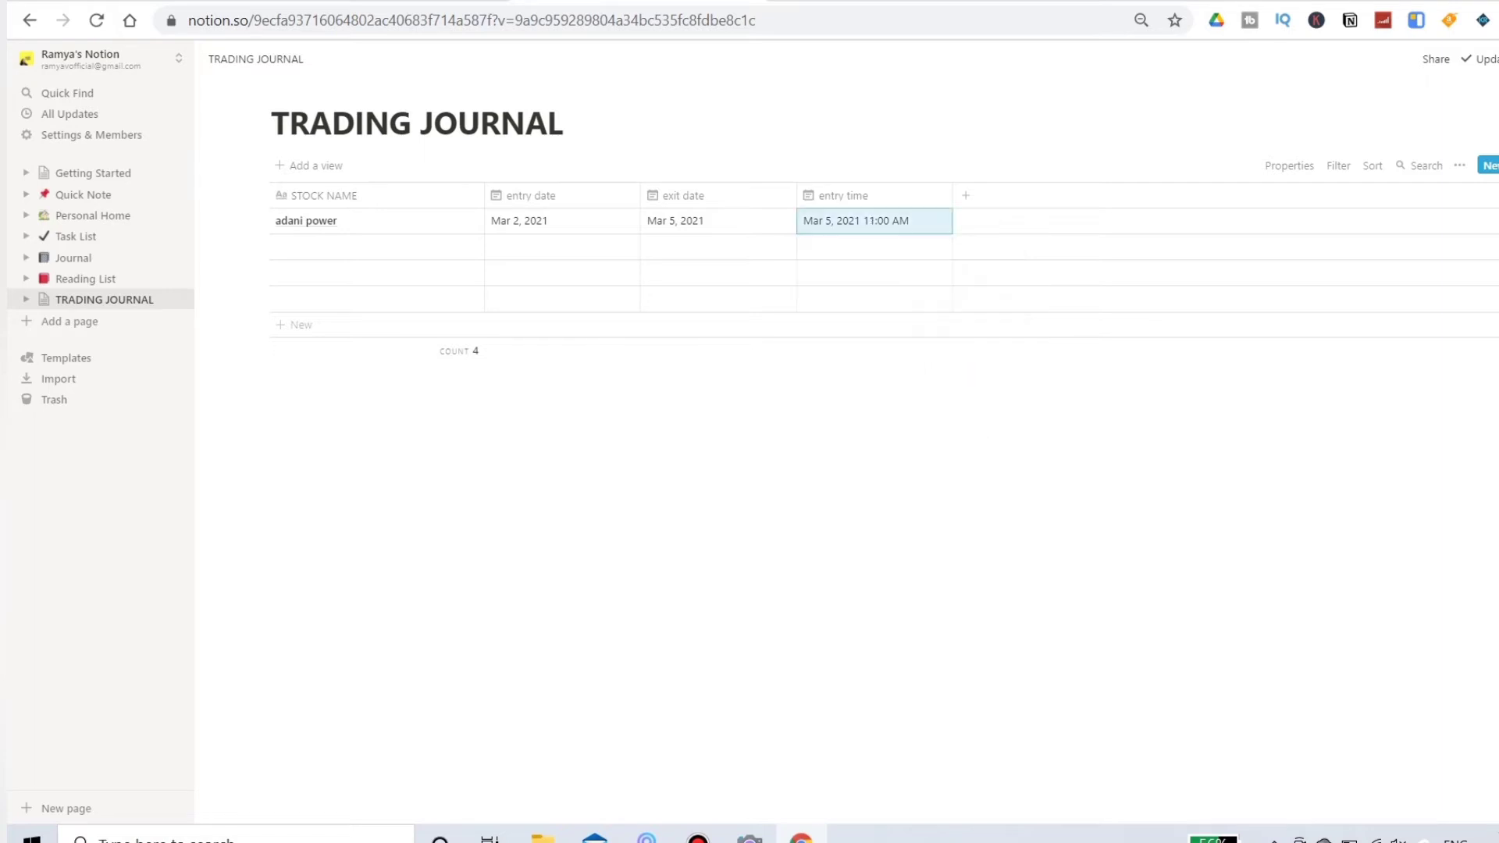
Step: Add a text column named "exit time" after the entry time column
click(966, 196)
text(ex)
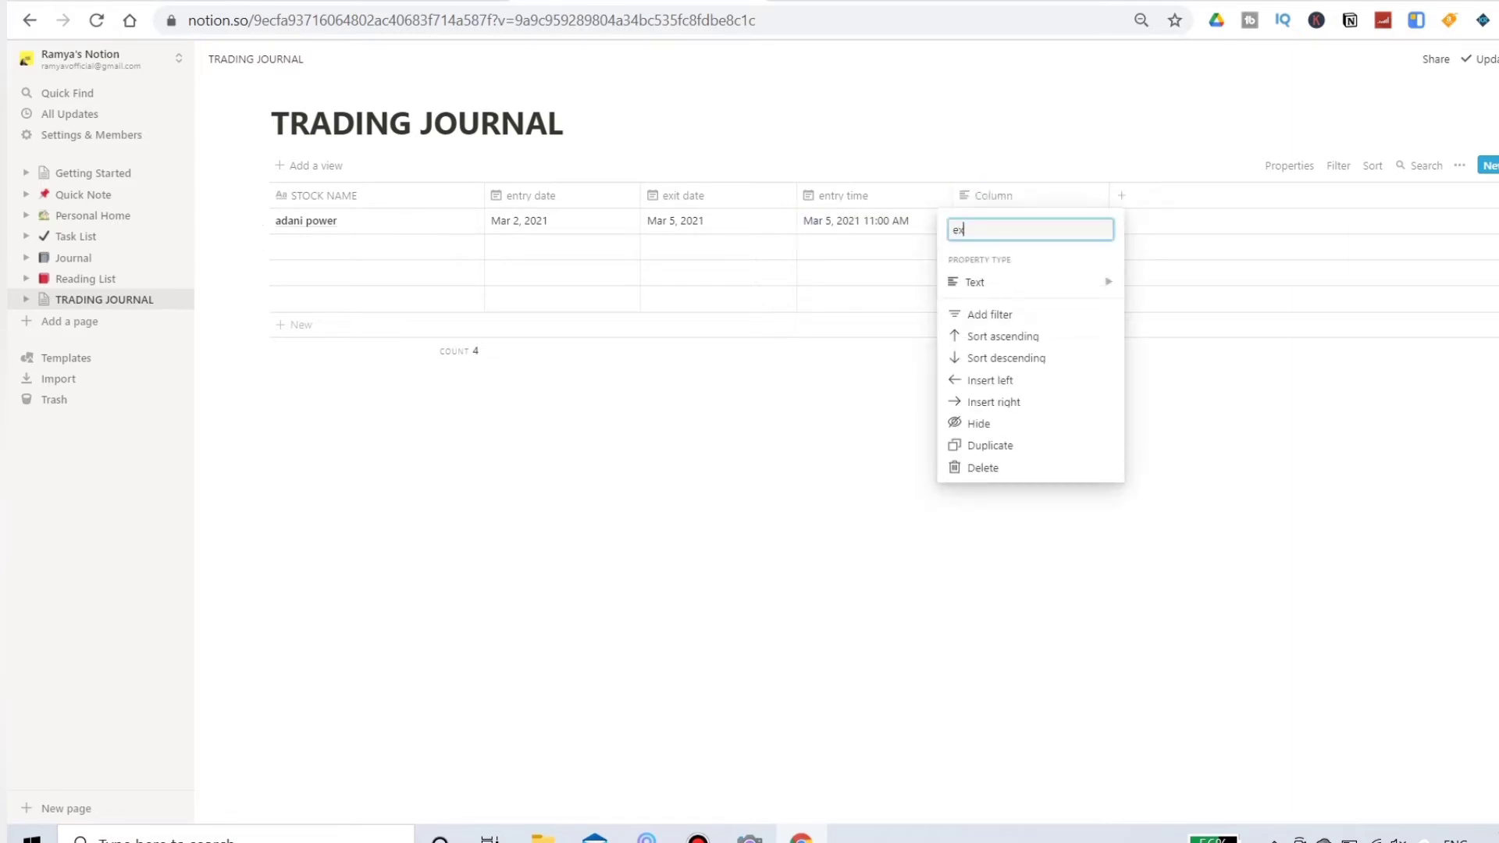
text(it time)
key(Return)
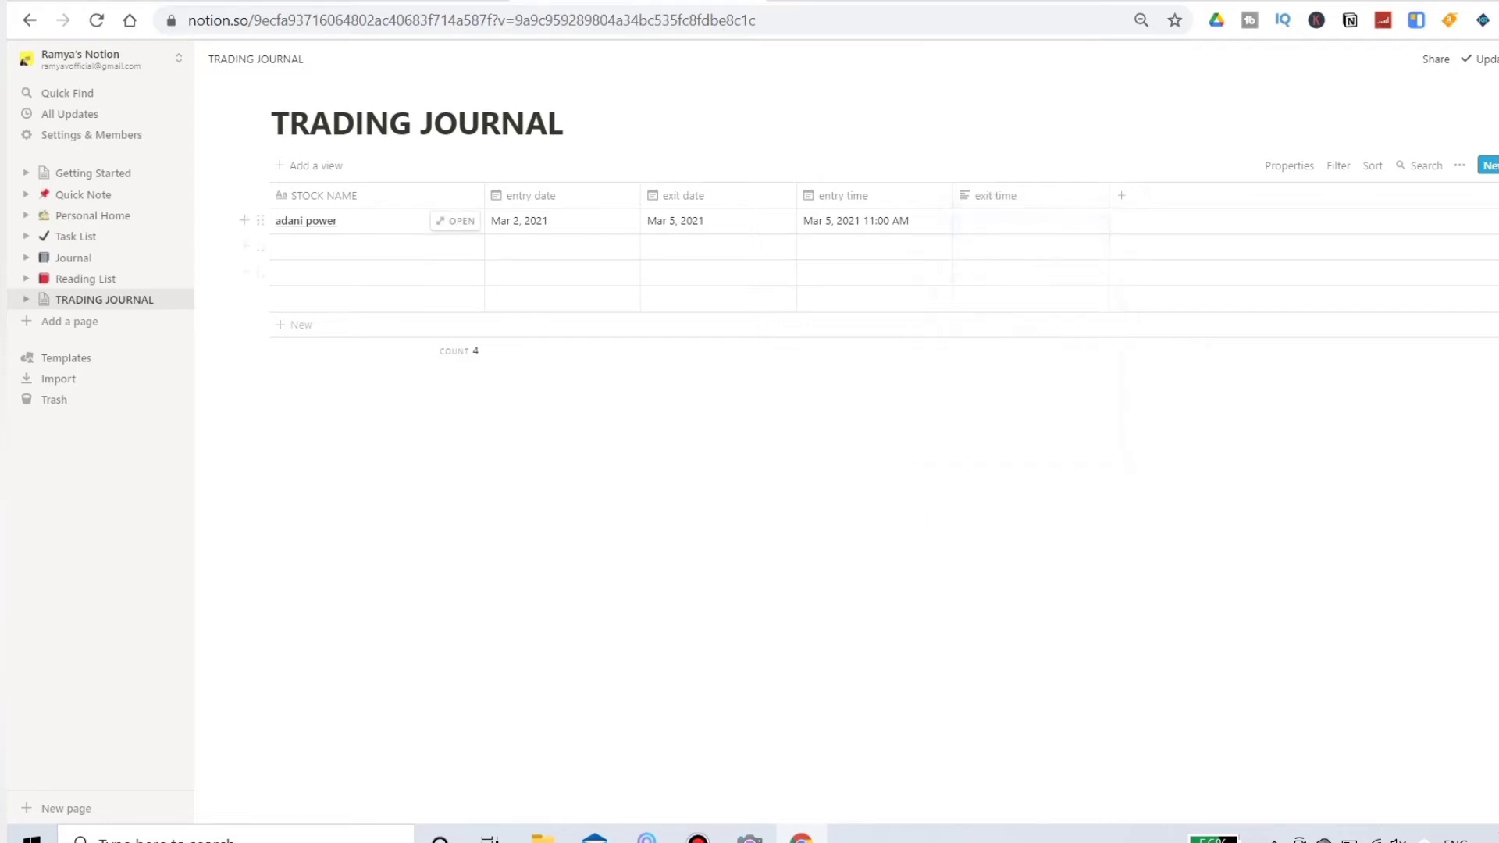
click(995, 195)
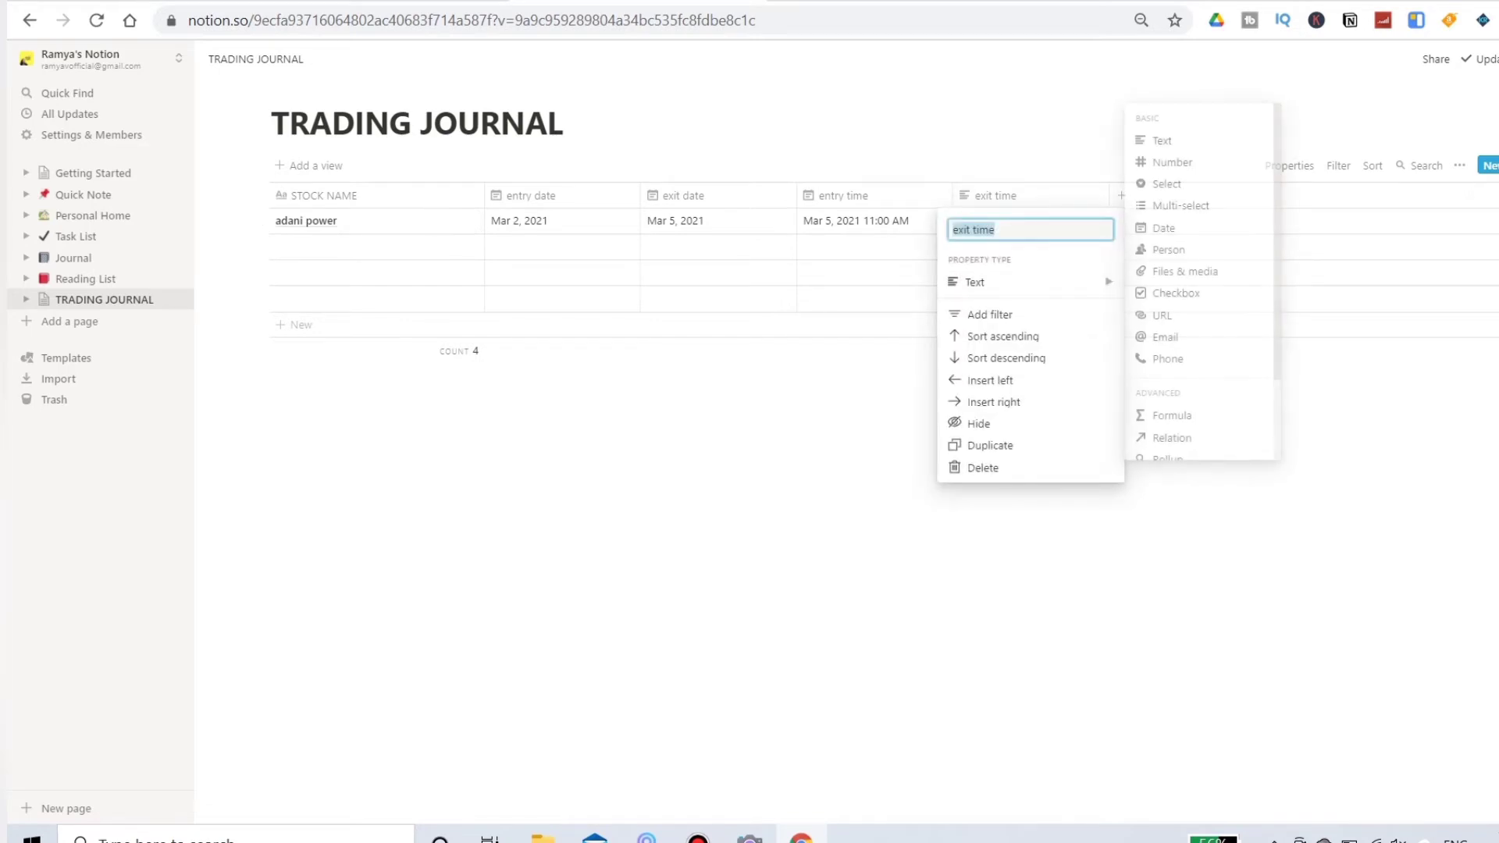
key(Escape)
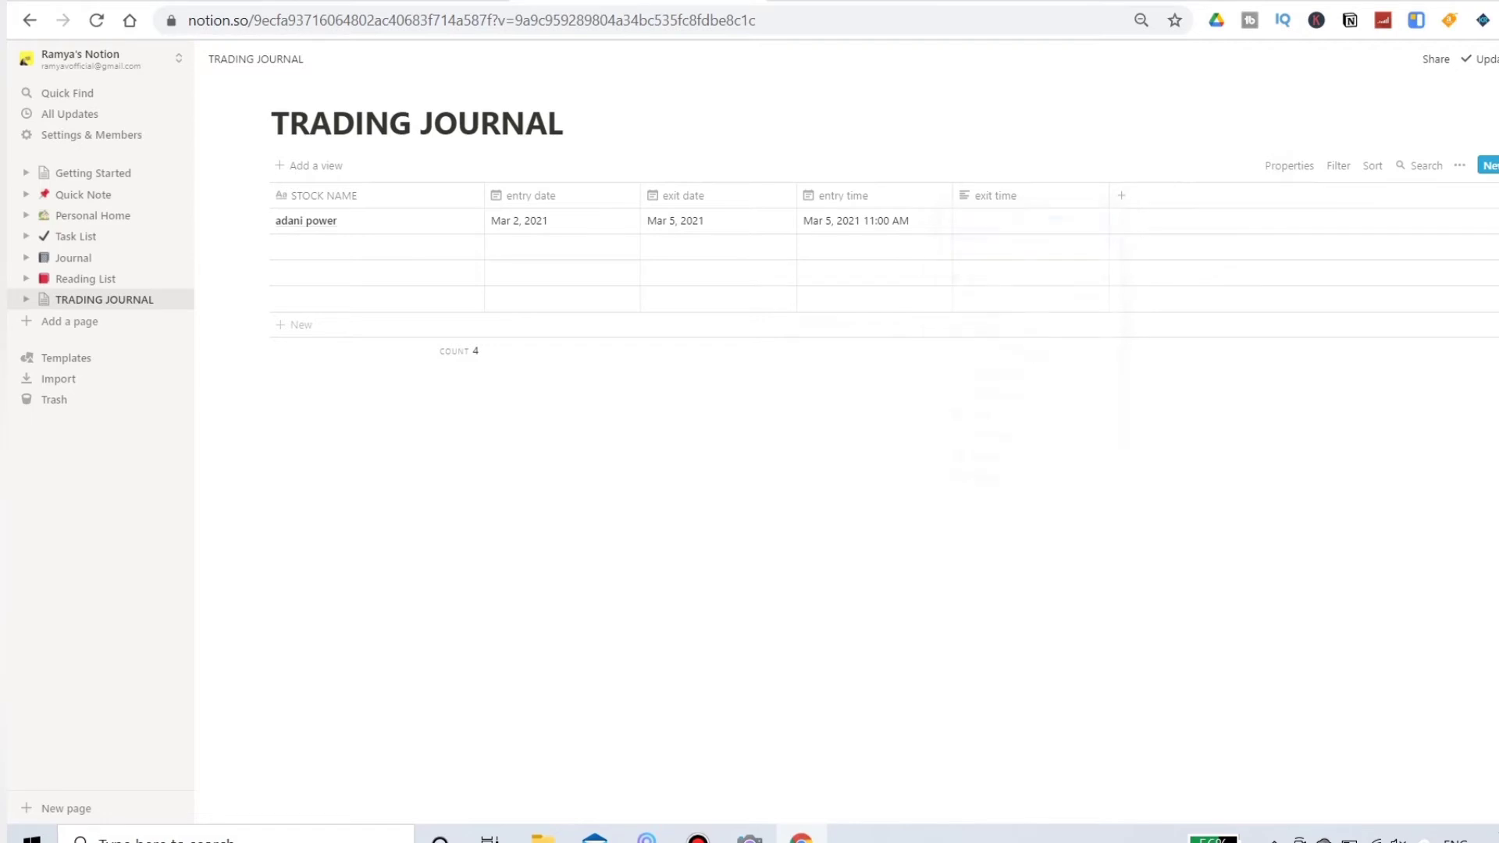
click(531, 196)
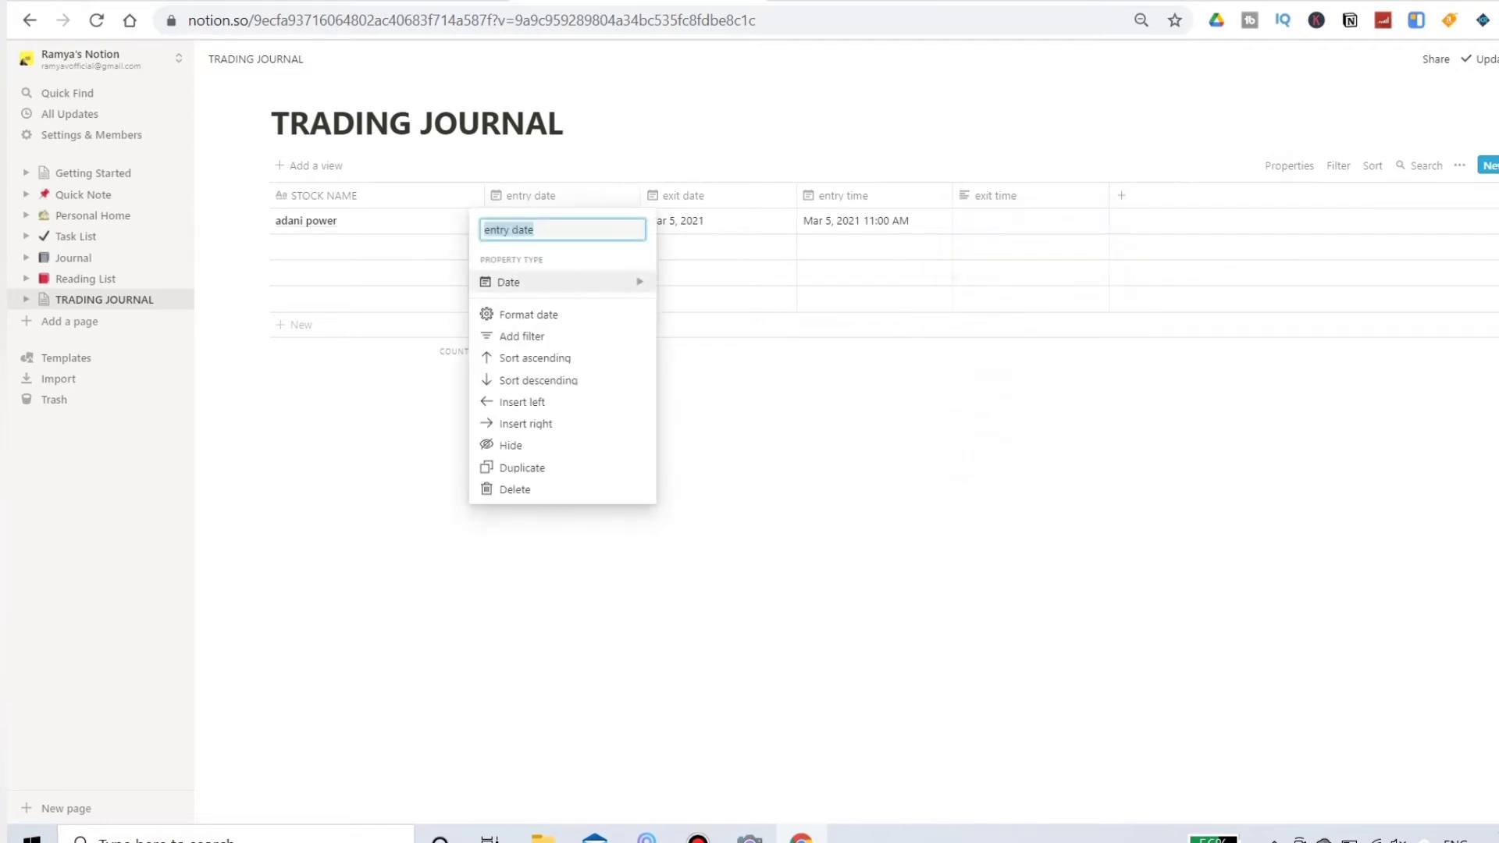
mouse_move(546, 282)
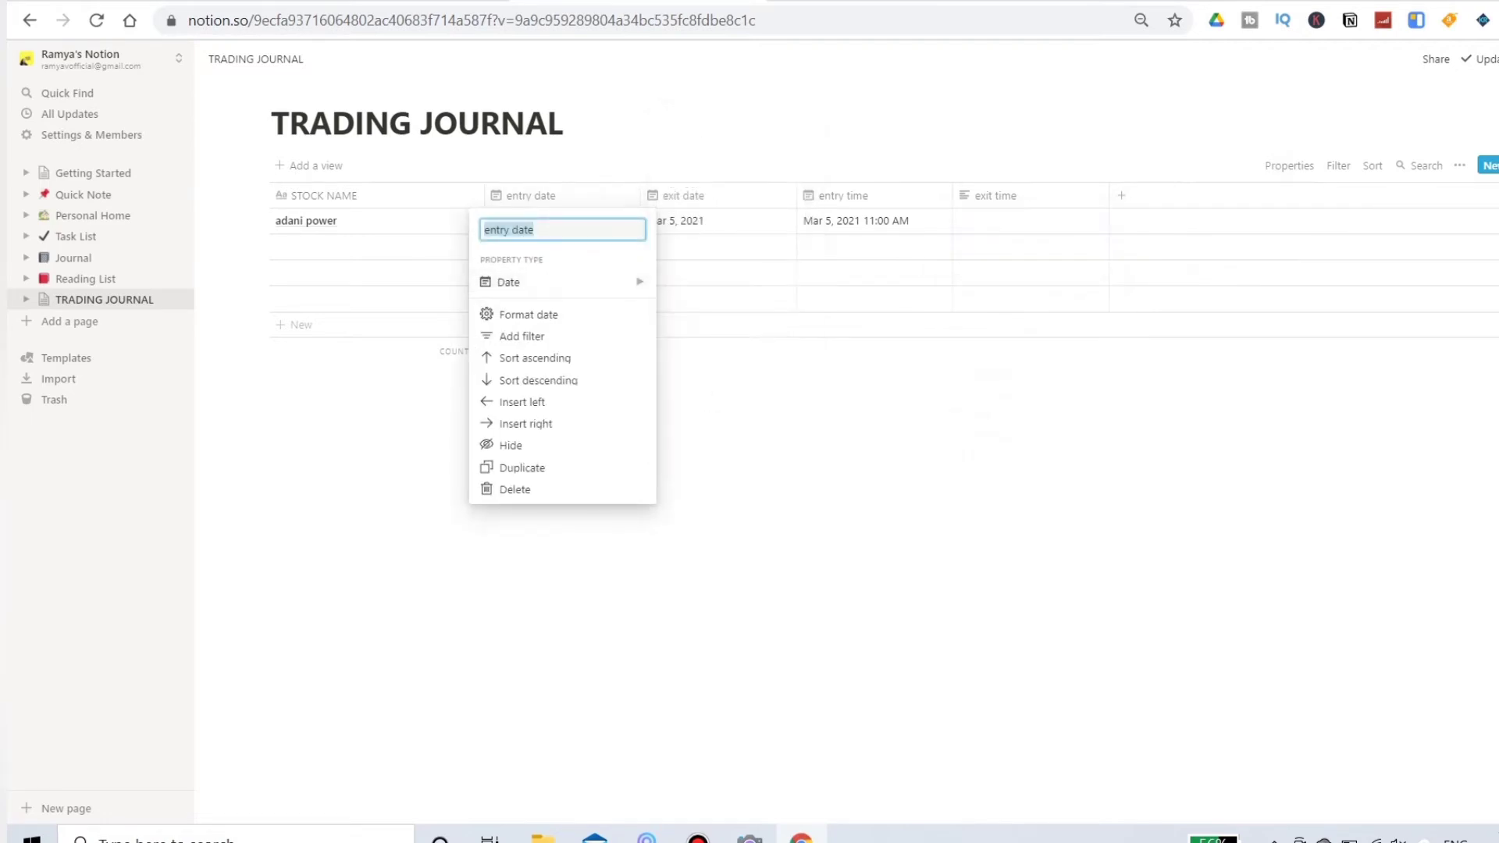
key(Escape)
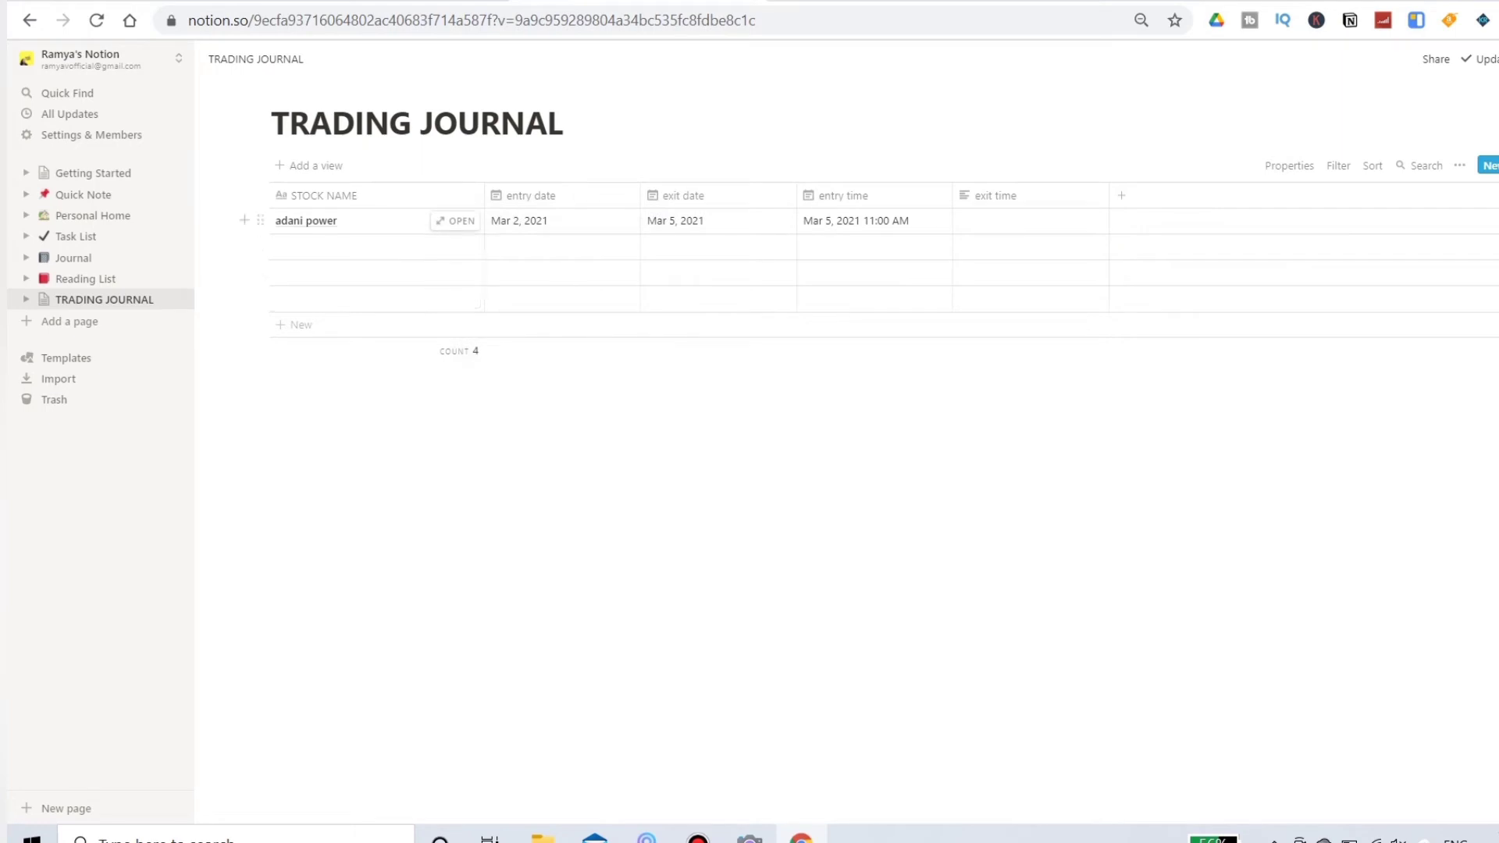
Step: Include the time in the adani power row's entry date
click(561, 221)
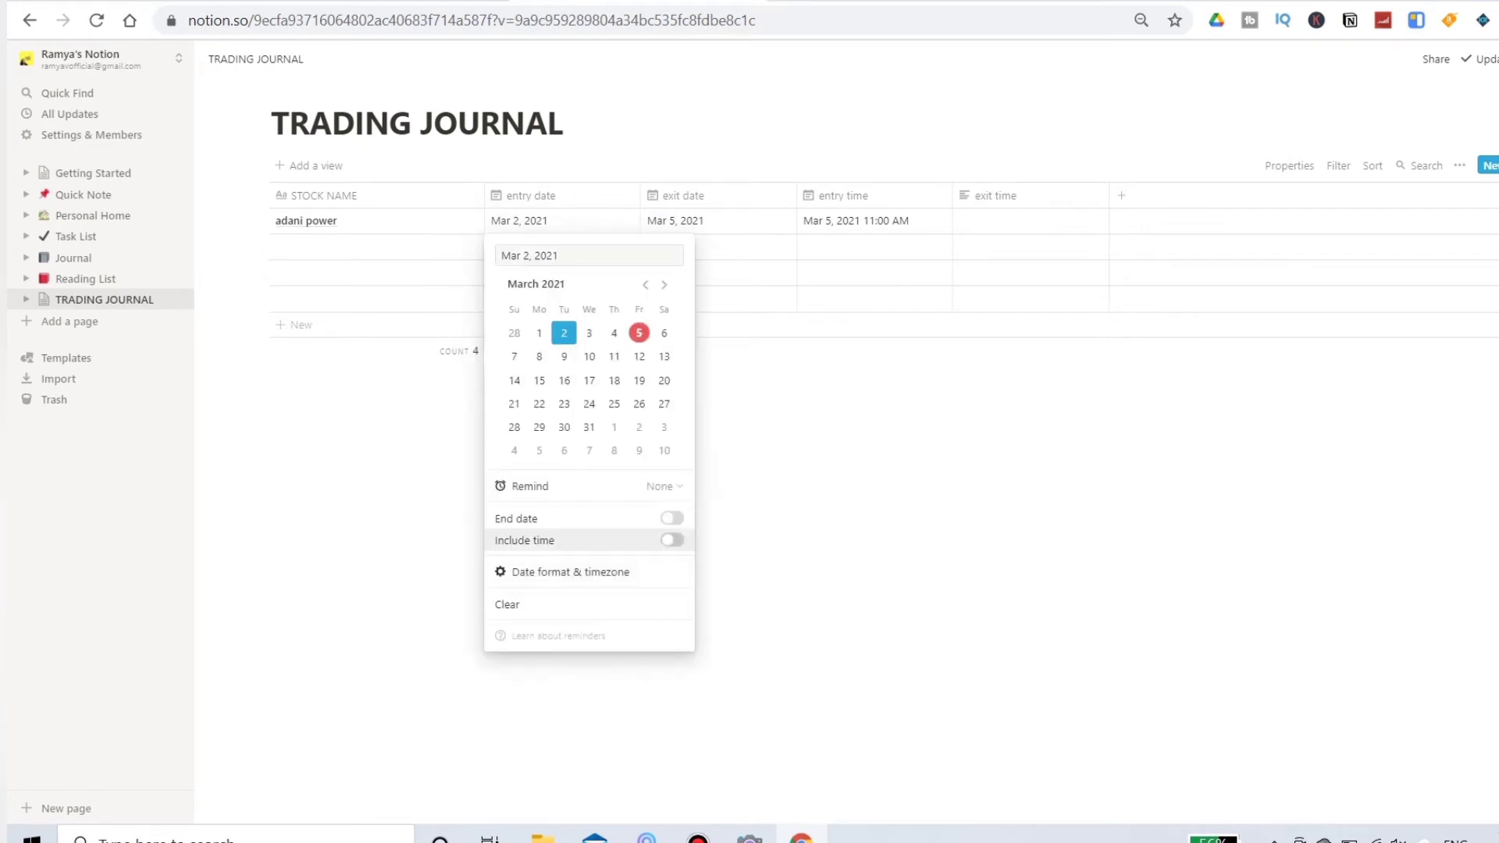
click(671, 540)
key(Escape)
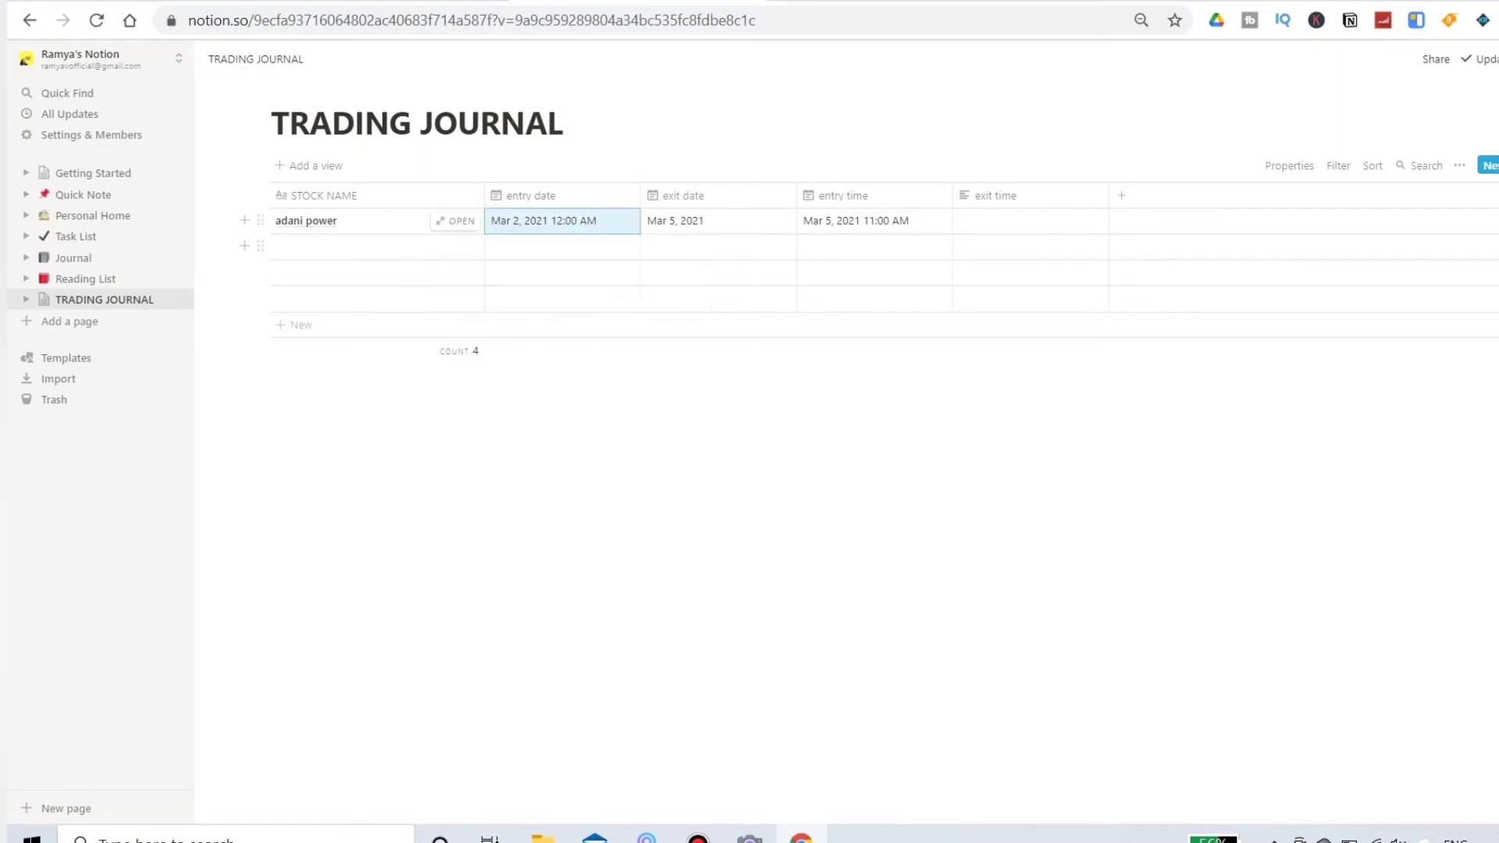
Step: Rename the entry date column to "entry date time" and the exit date column to "exit date time"
click(530, 195)
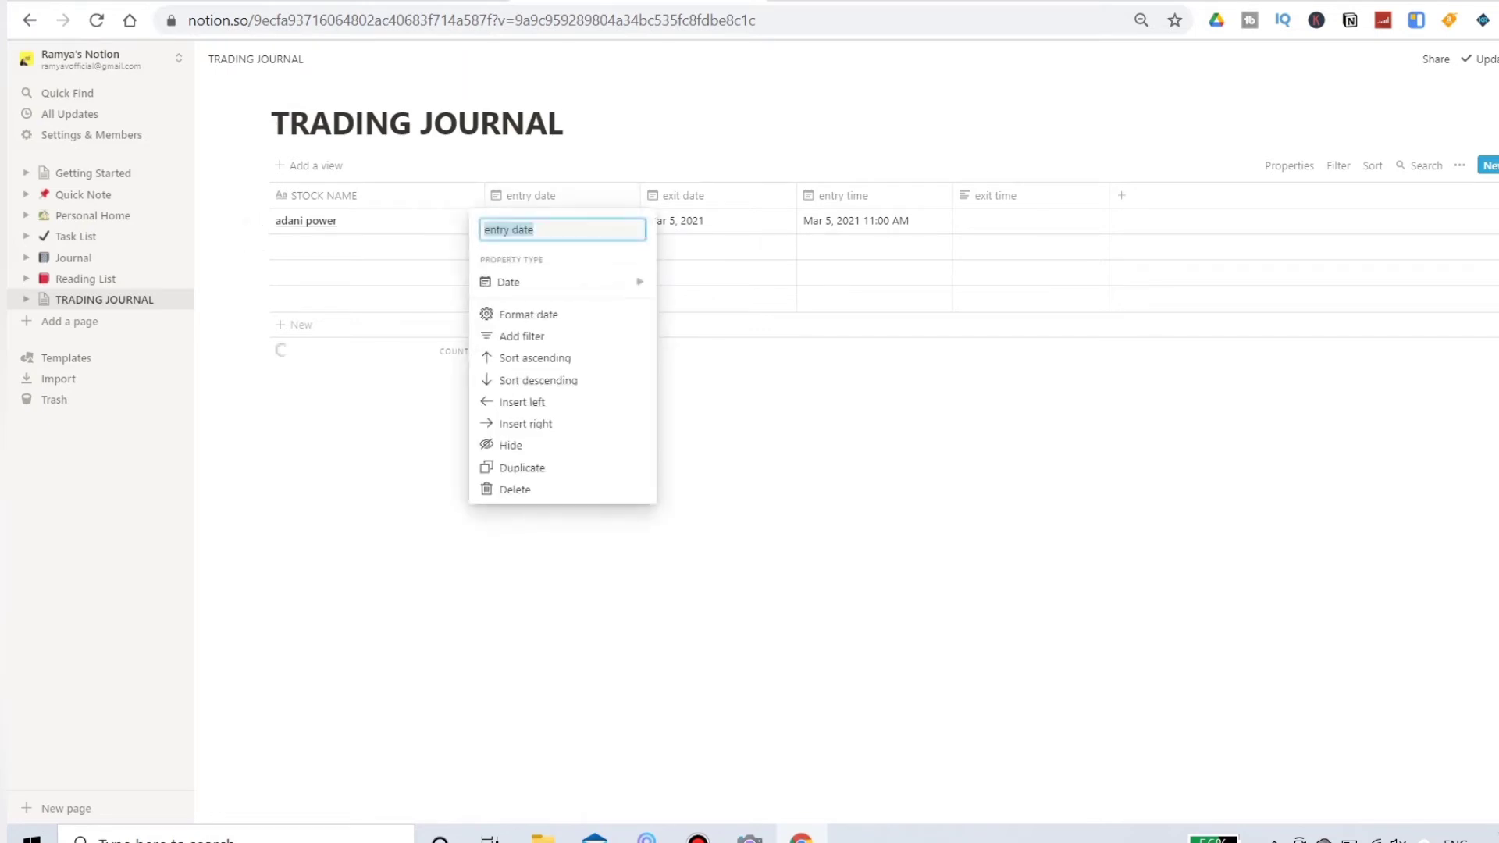
click(537, 229)
text(time)
key(Return)
click(683, 195)
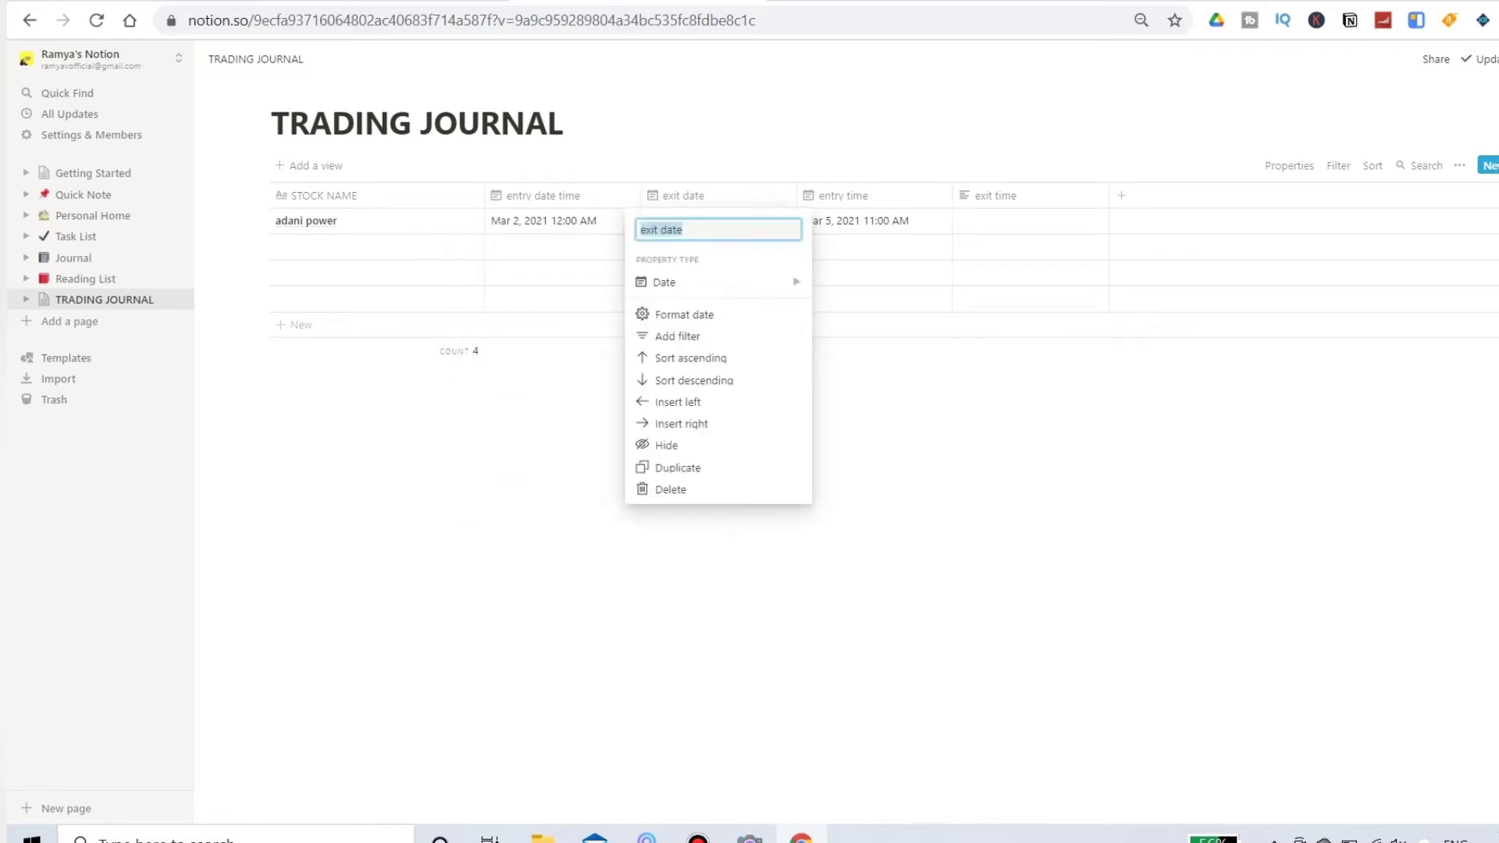
click(683, 230)
text(time)
key(Return)
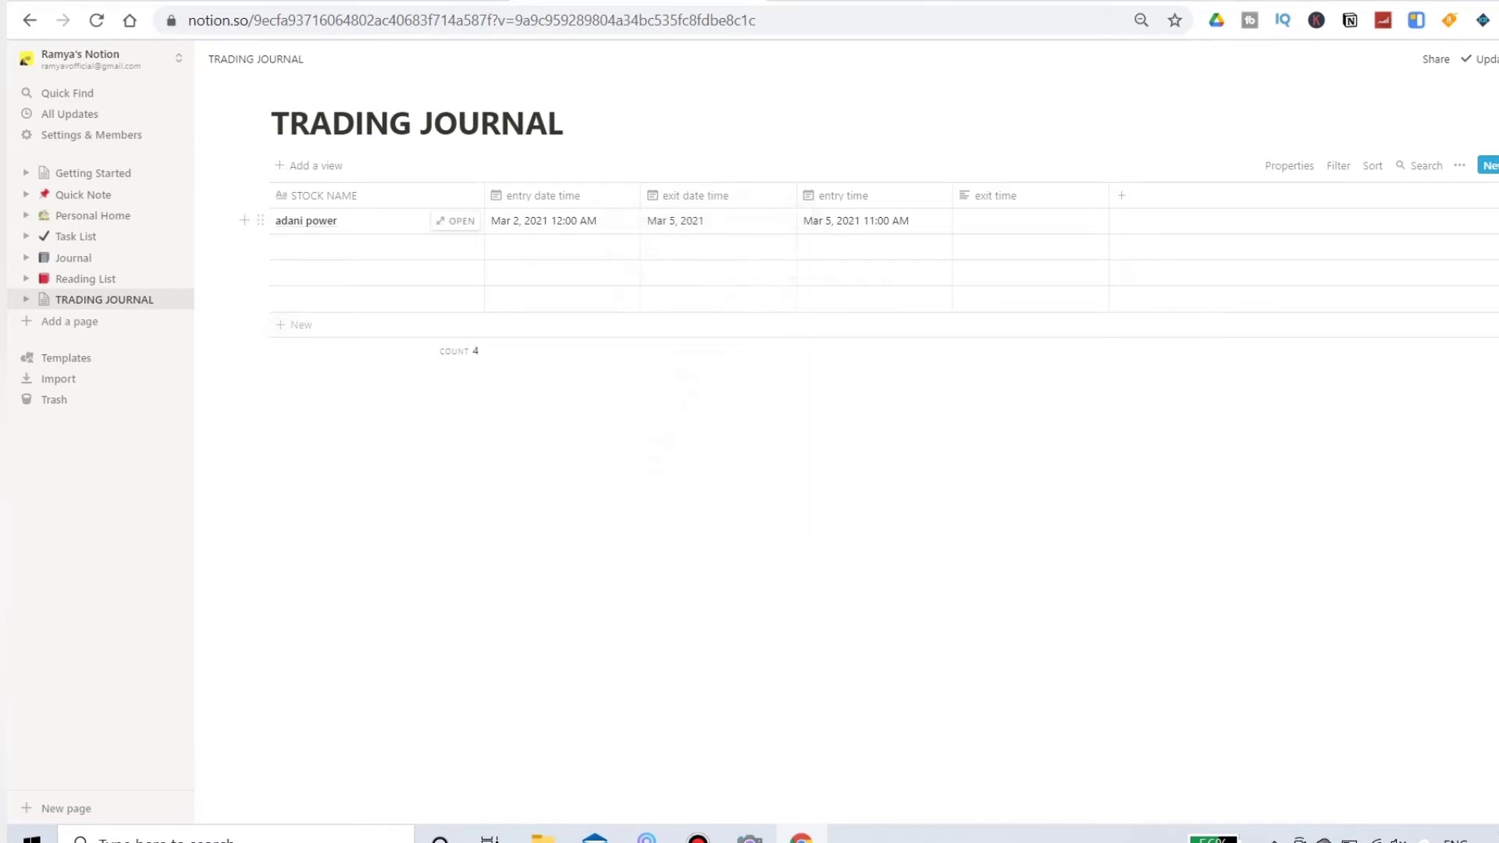
Step: Rename the entry time column to "stock namee"
click(843, 195)
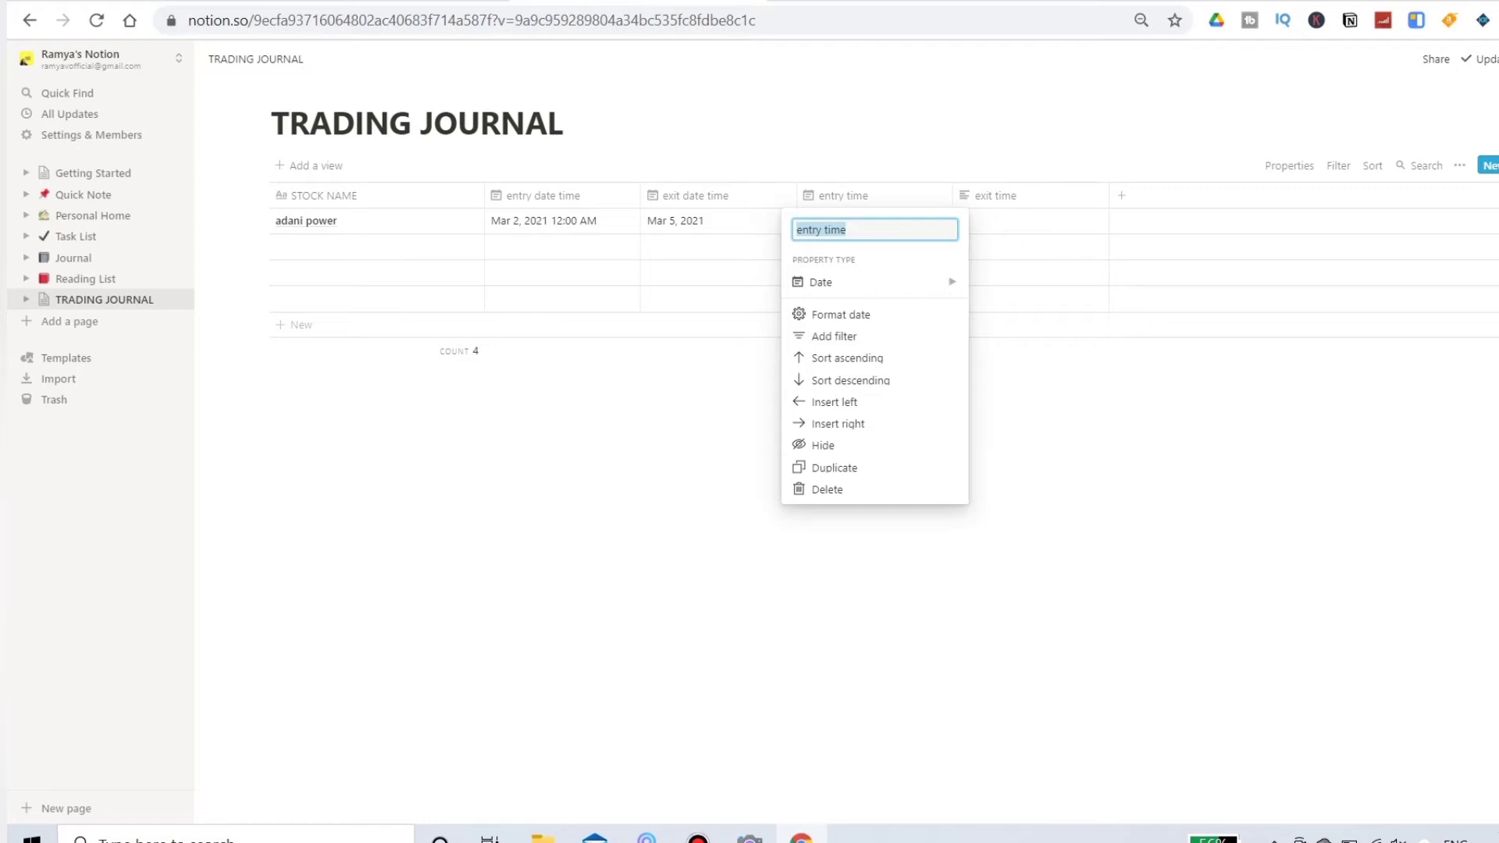
text(stock)
text( r)
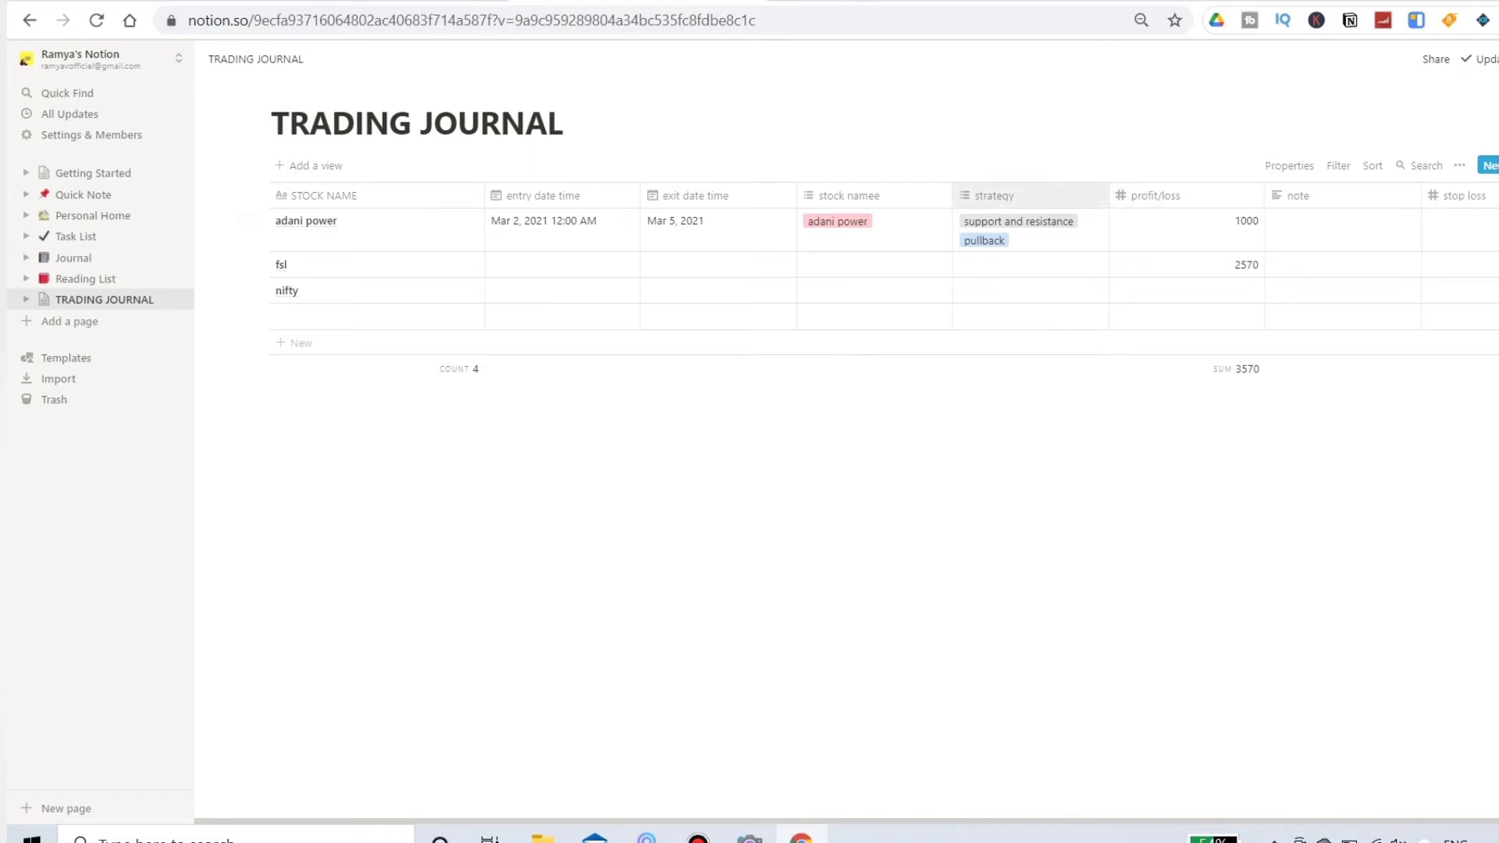
Step: Replace the profit/loss value in the fsl row with 2700
click(1195, 264)
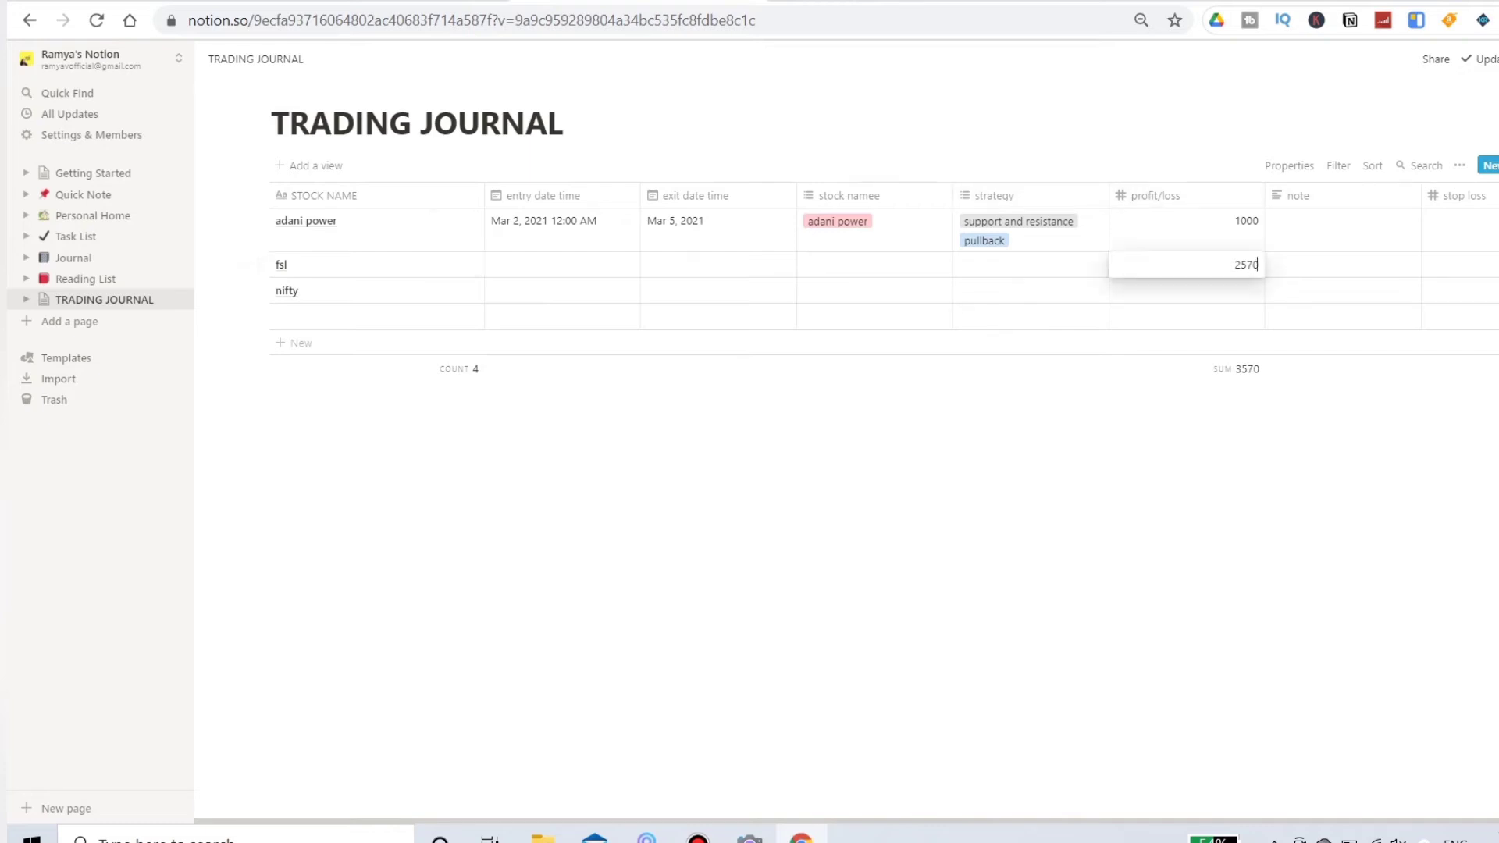
key(Escape)
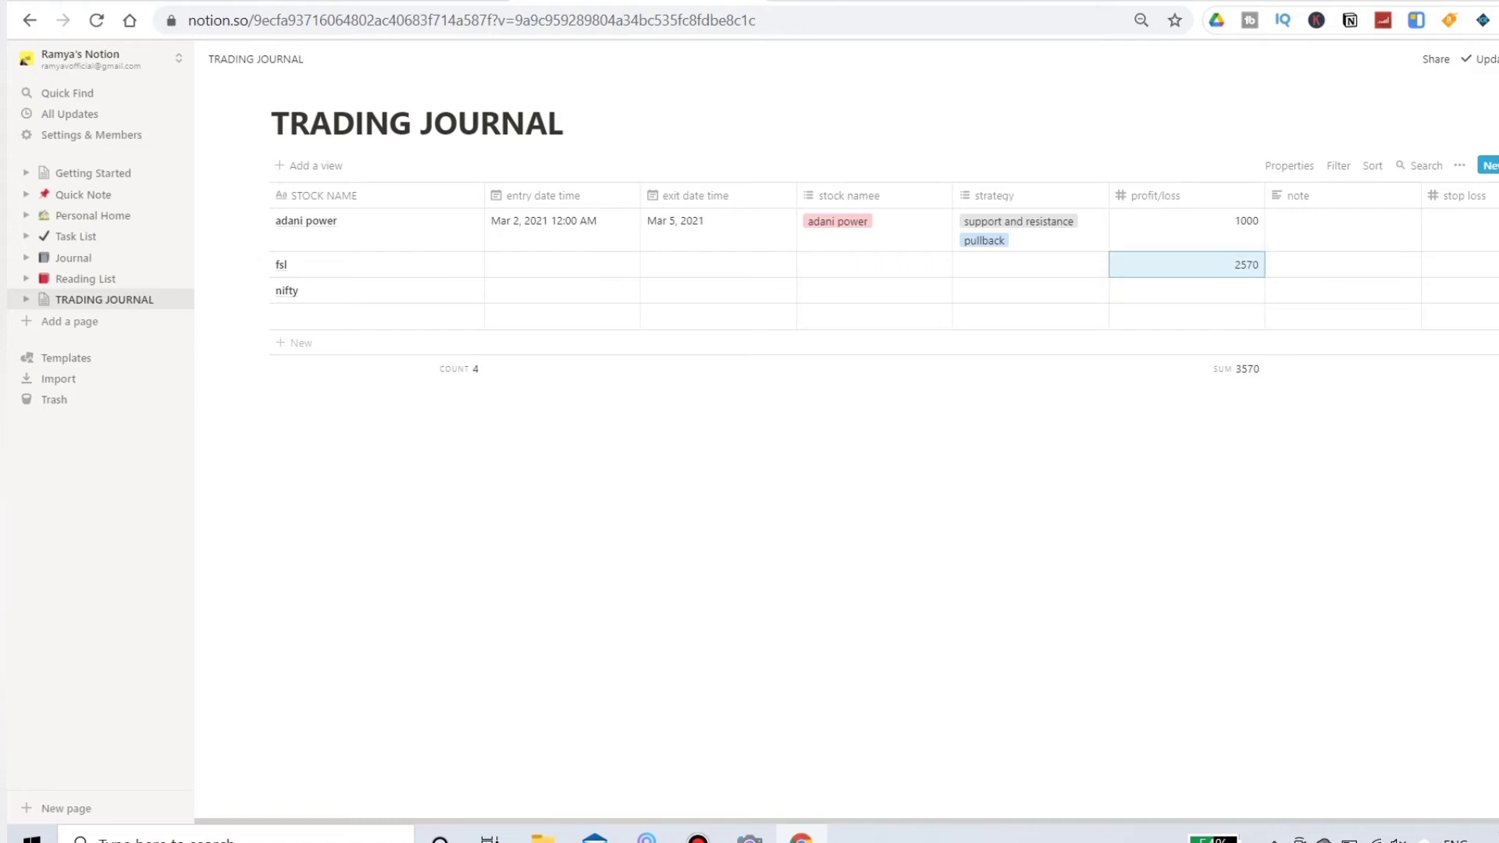
key(BackSpace)
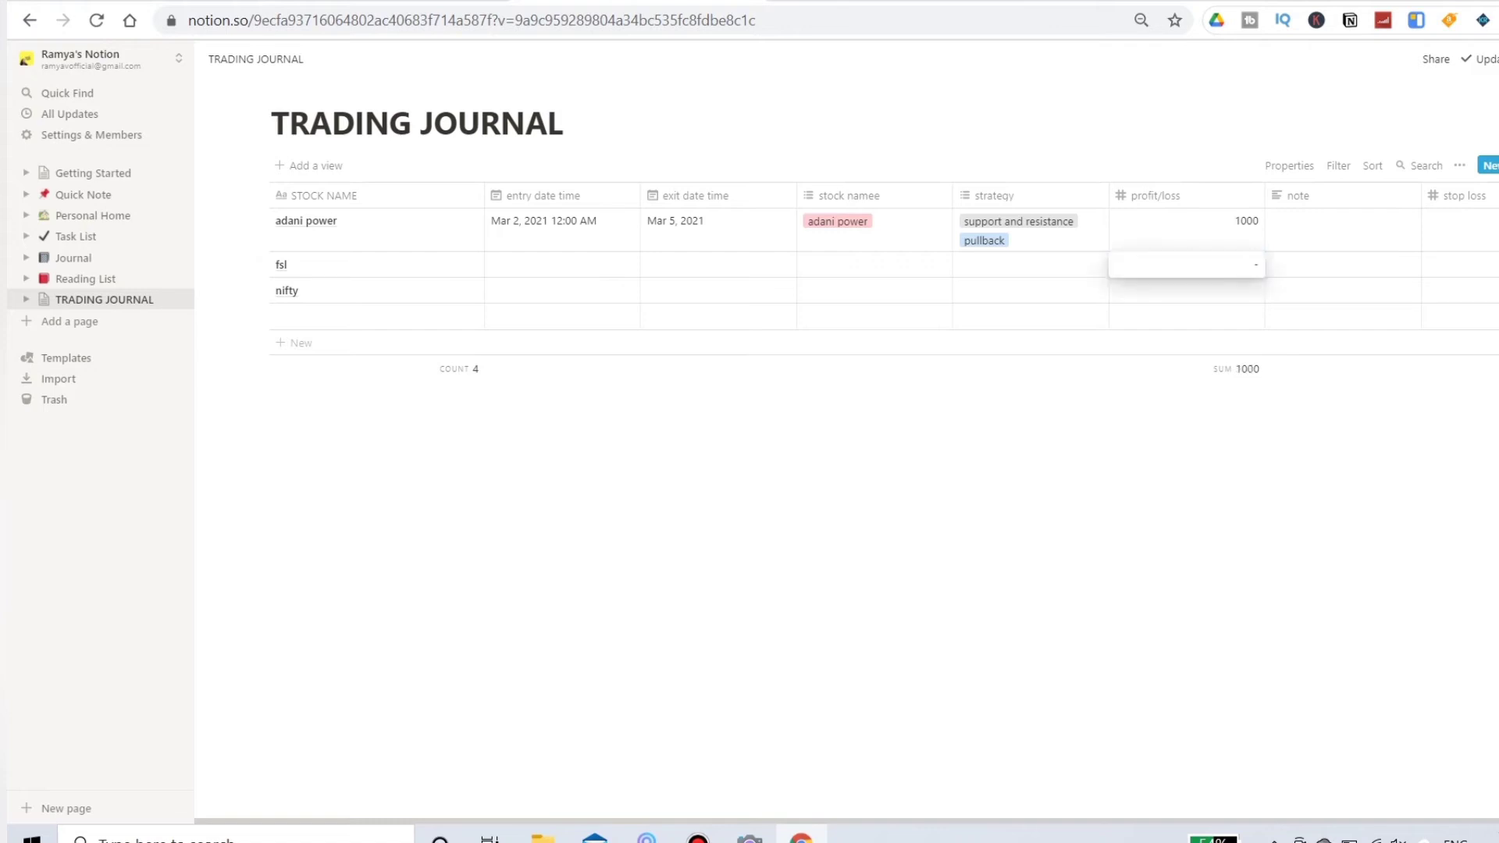
key(BackSpace)
text(2700)
key(Escape)
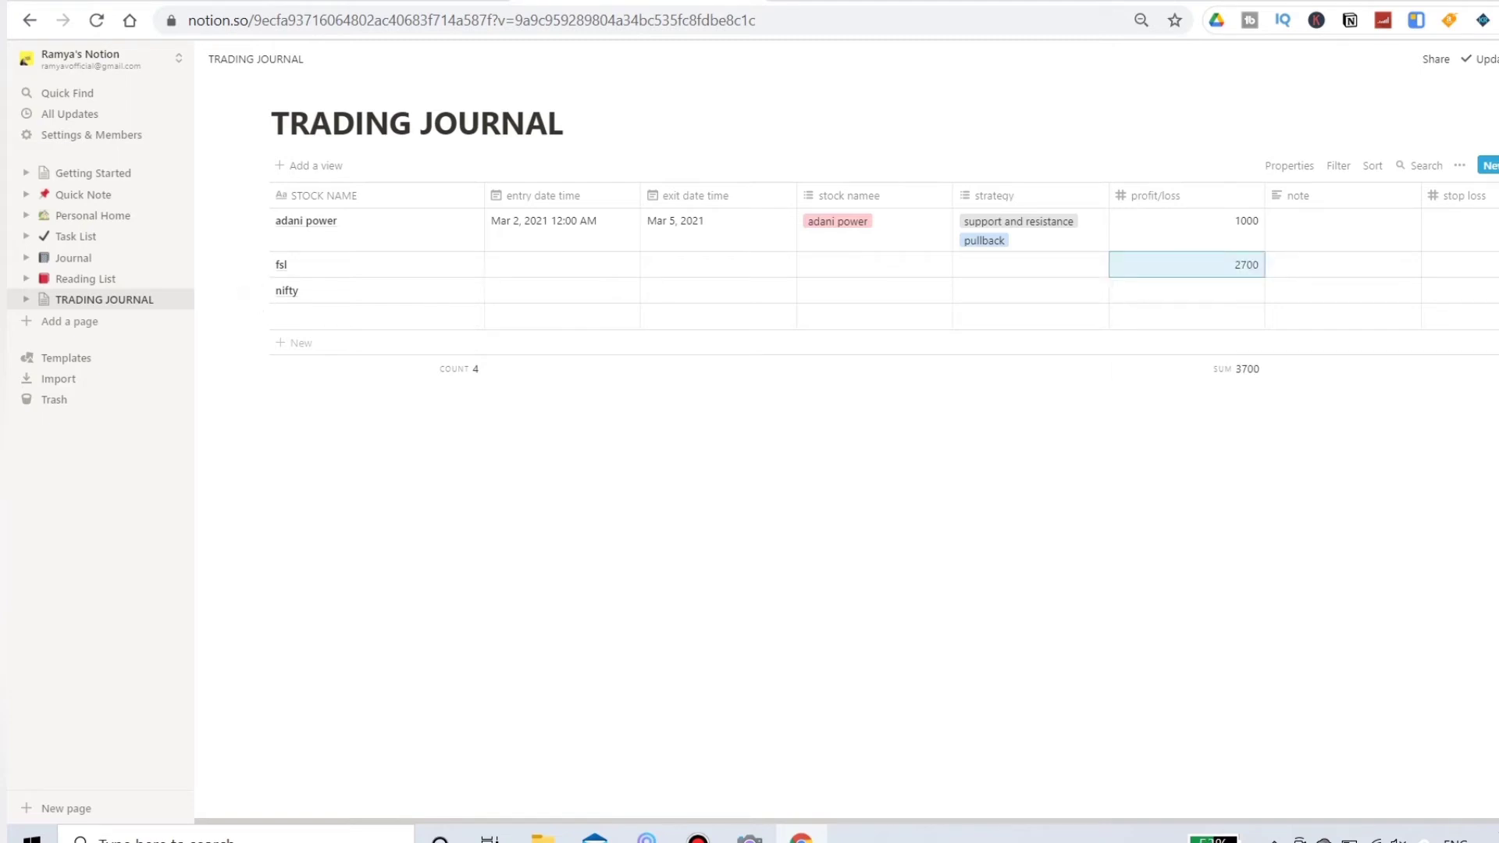
Step: Enter a loss of -1000 in the nifty row's profit/loss cell
click(1186, 291)
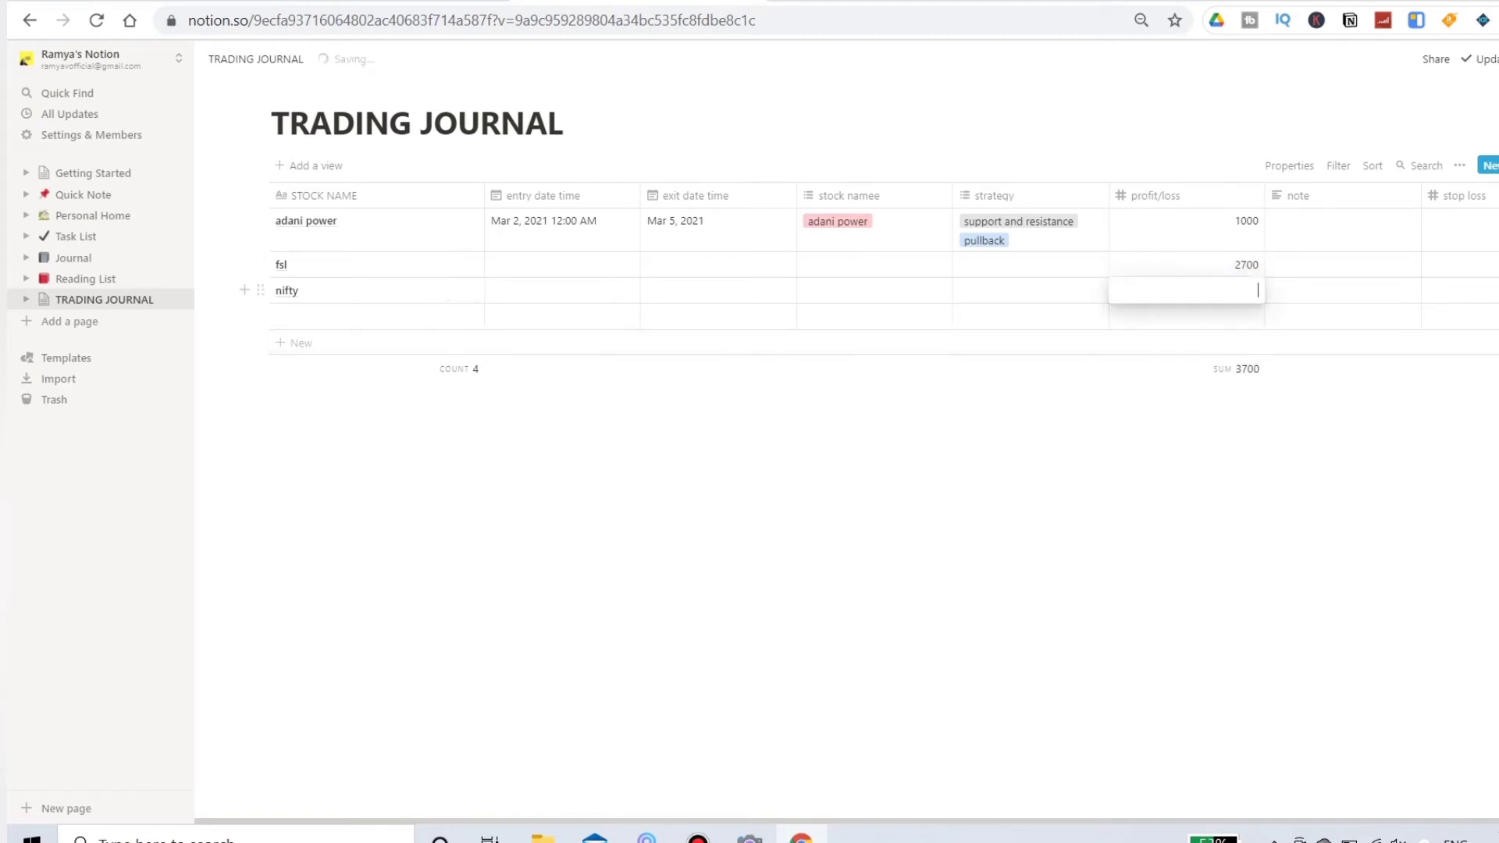
text(-1000)
key(Return)
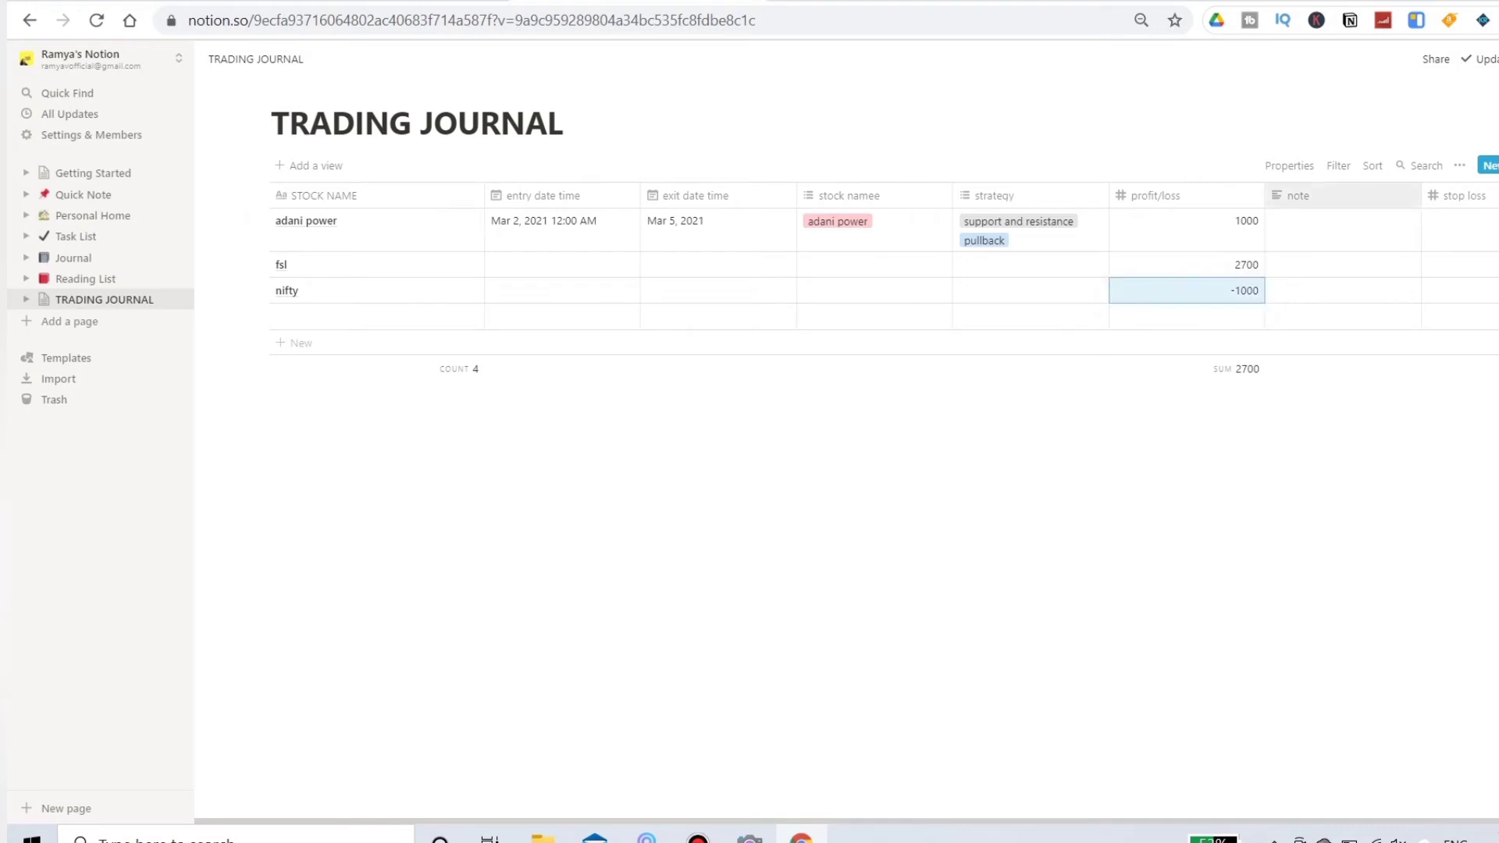
Step: Add a column named "profit percent" after the stop loss column and set its property type to Formula
click(1298, 195)
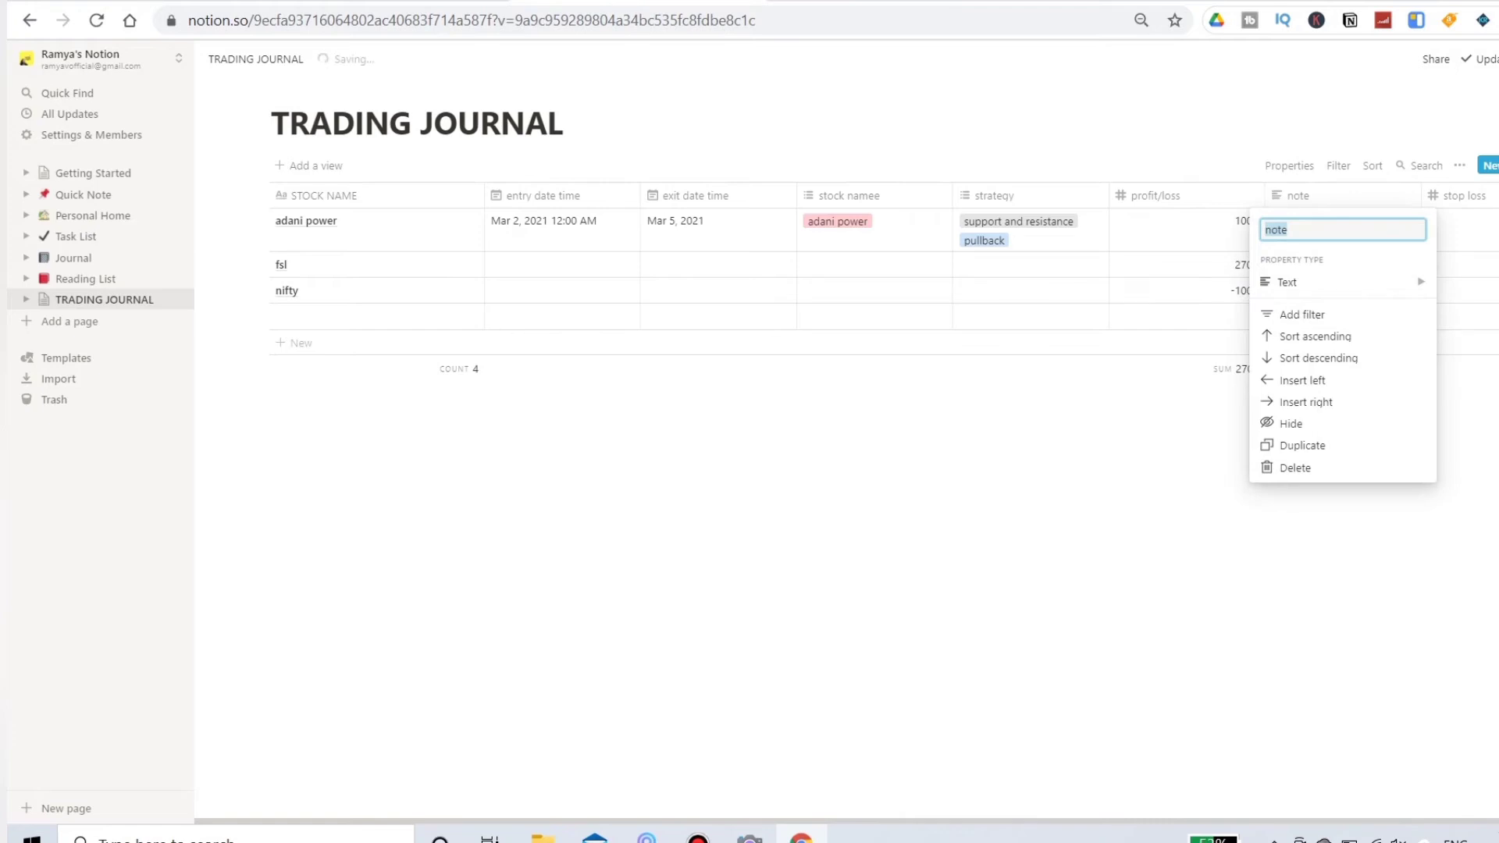
text(profit)
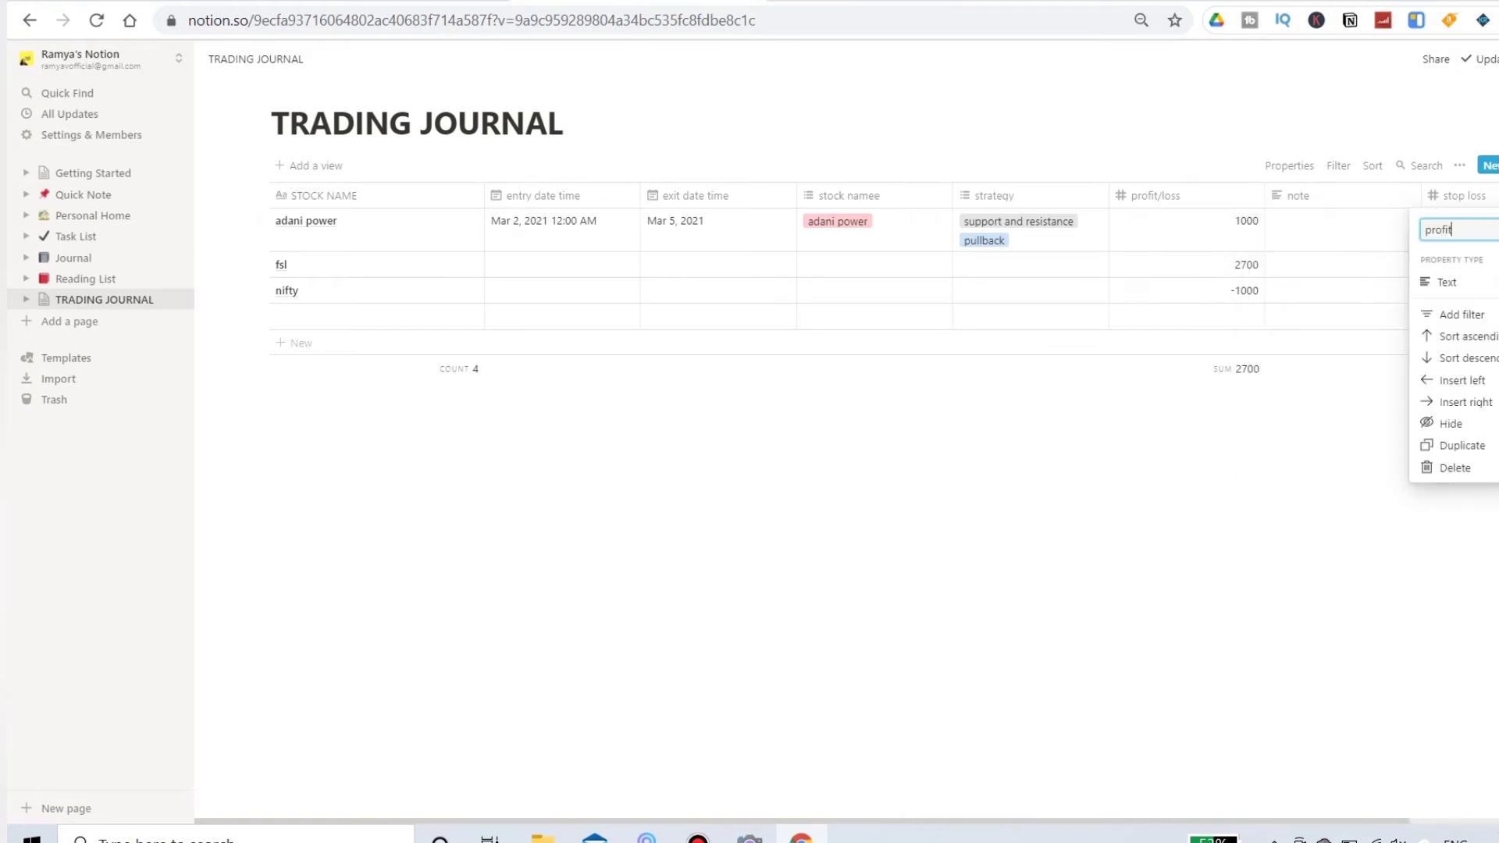
text( percent)
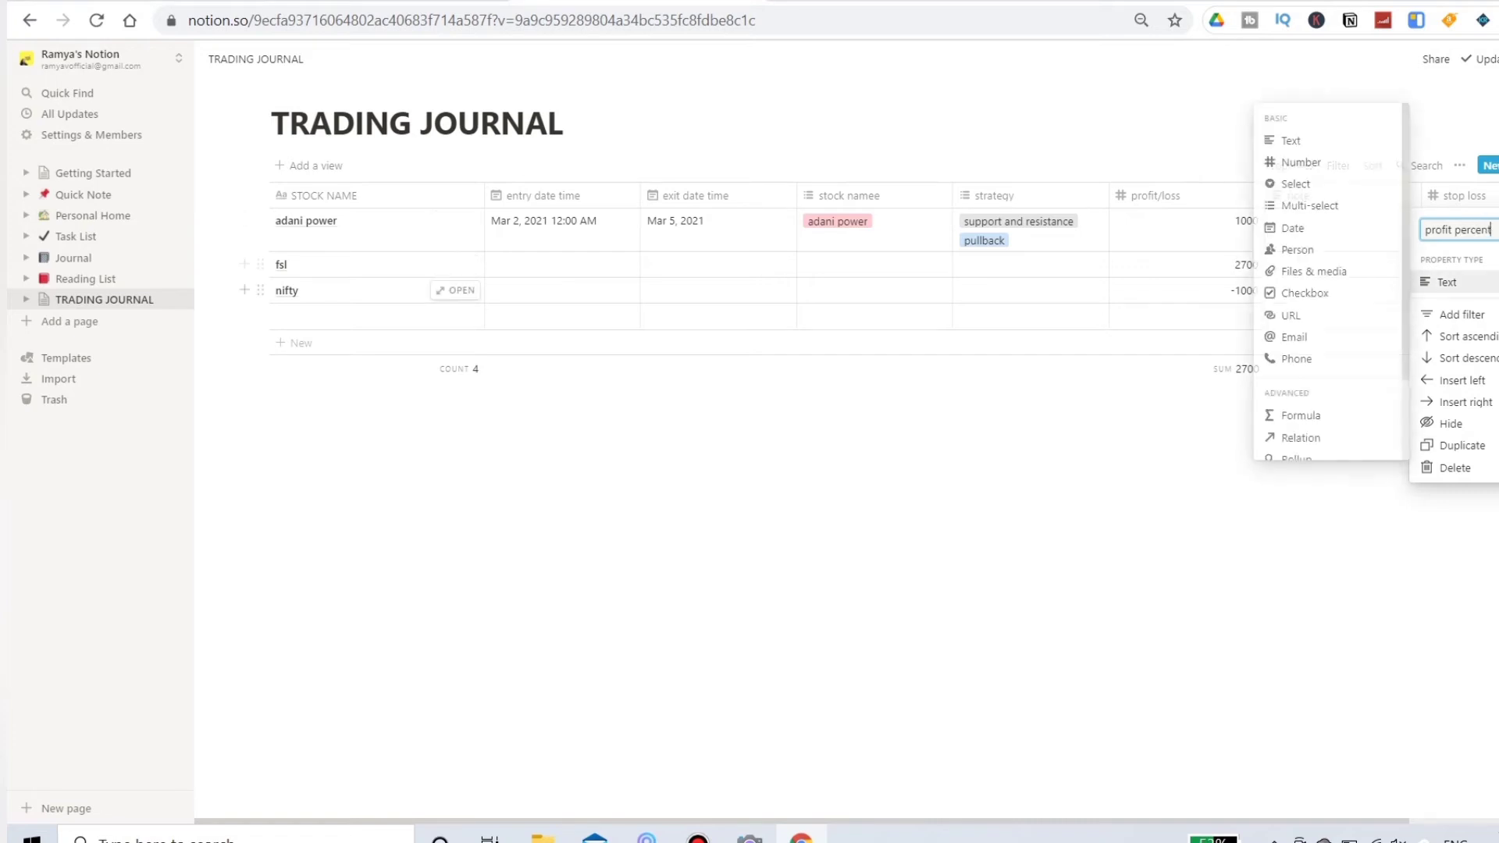
click(1446, 282)
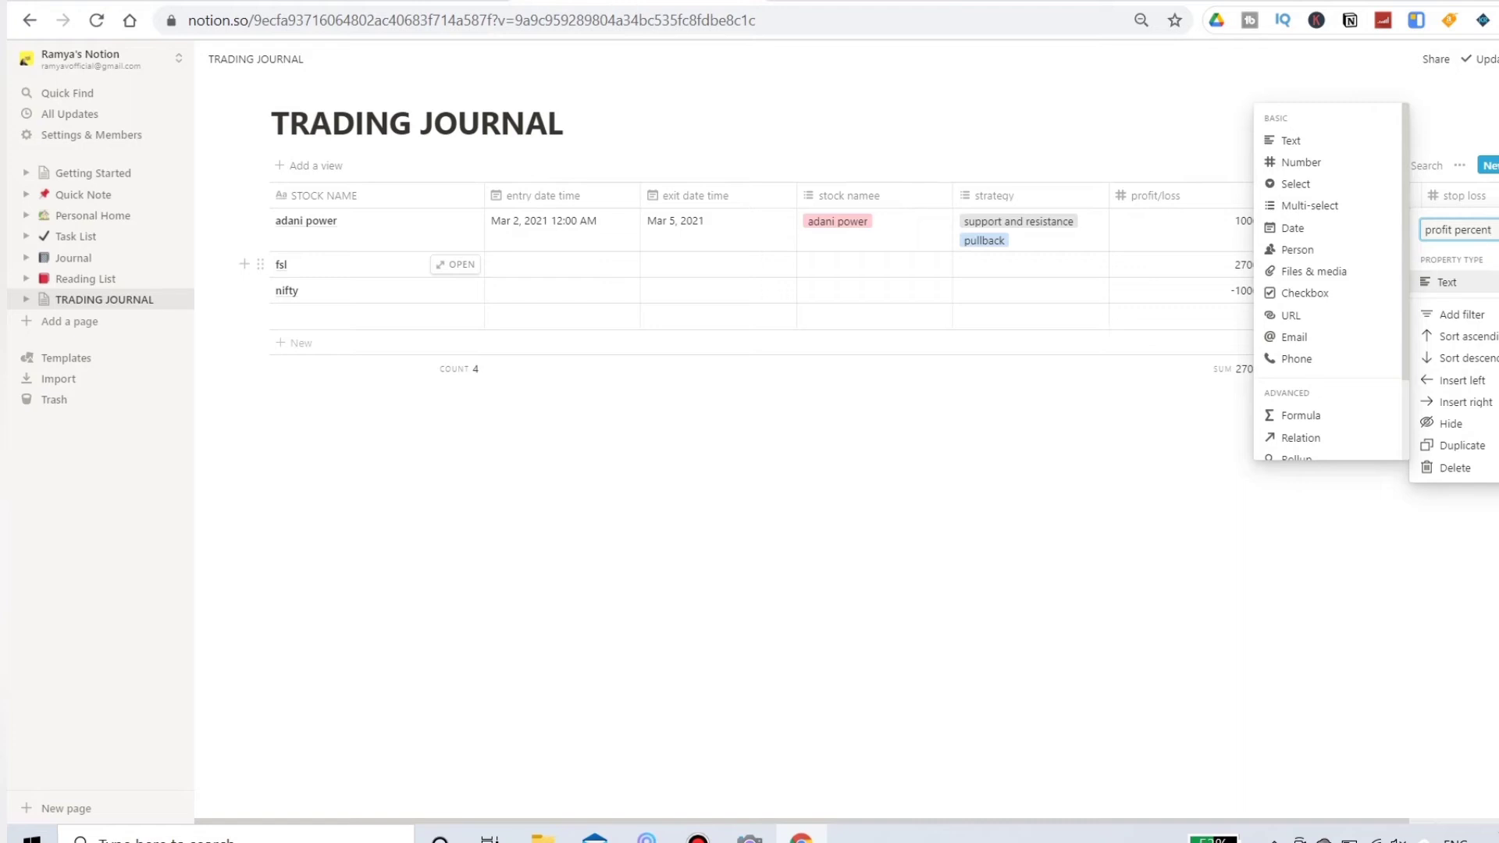
click(1456, 282)
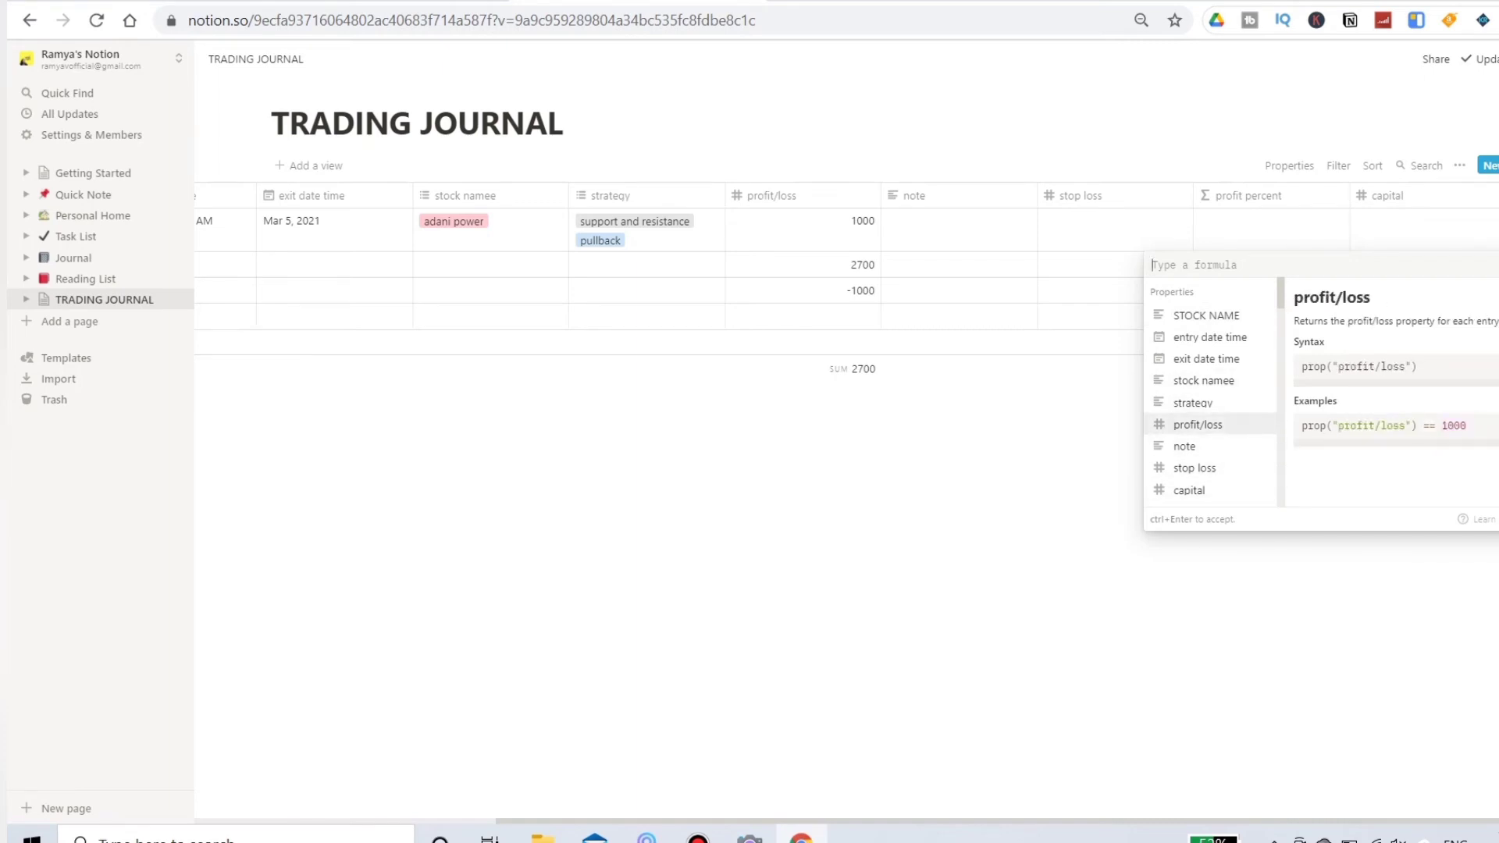
Step: Set the profit percent formula to prop("profit/loss")*100/prop("capital")
click(1197, 423)
text(8100)
key(BackSpace)
key(BackSpace)
key(BackSpace)
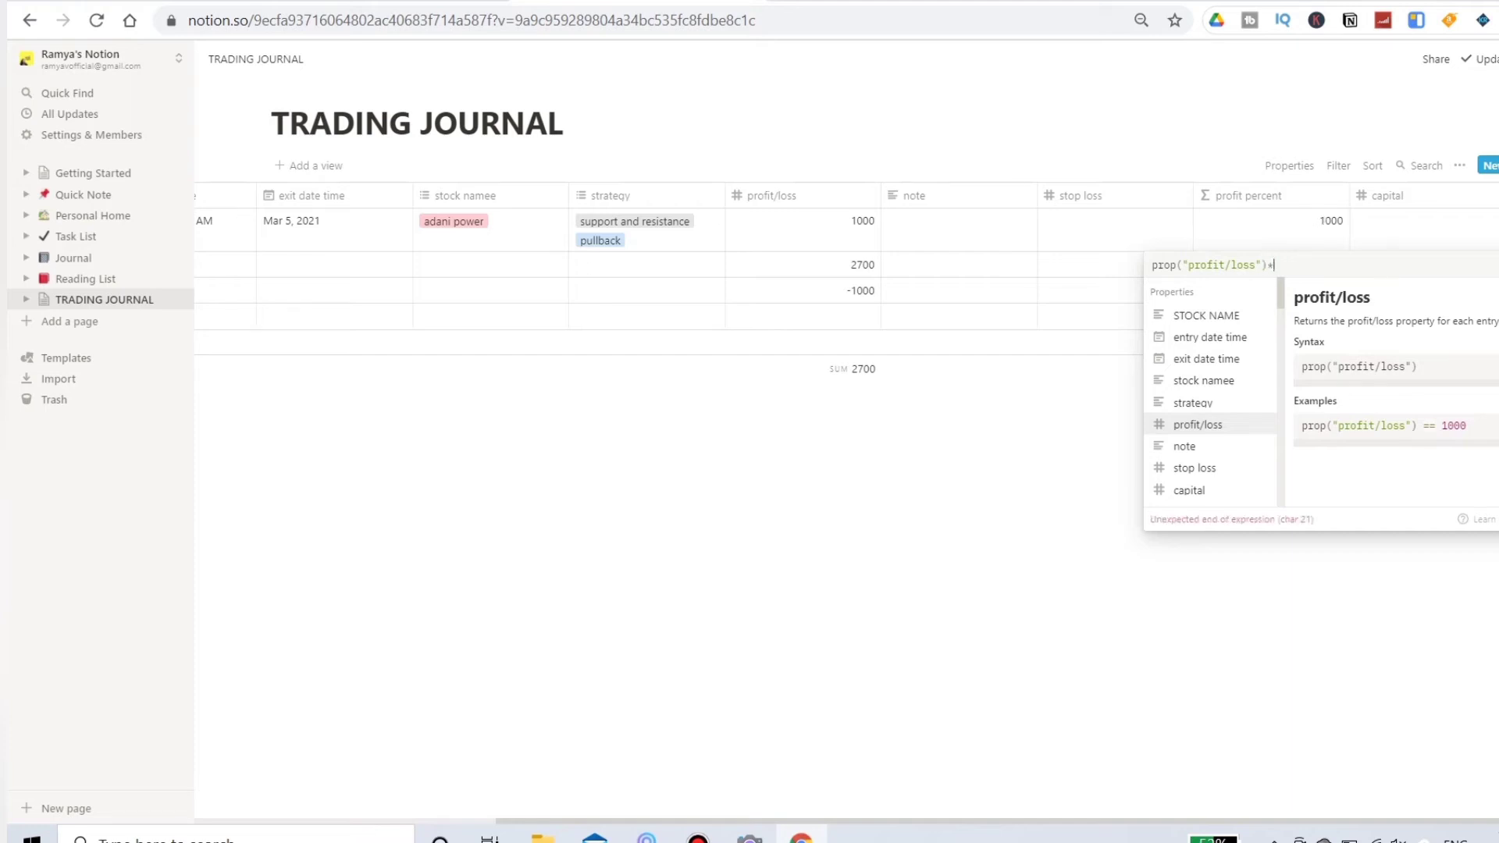
text(*100/)
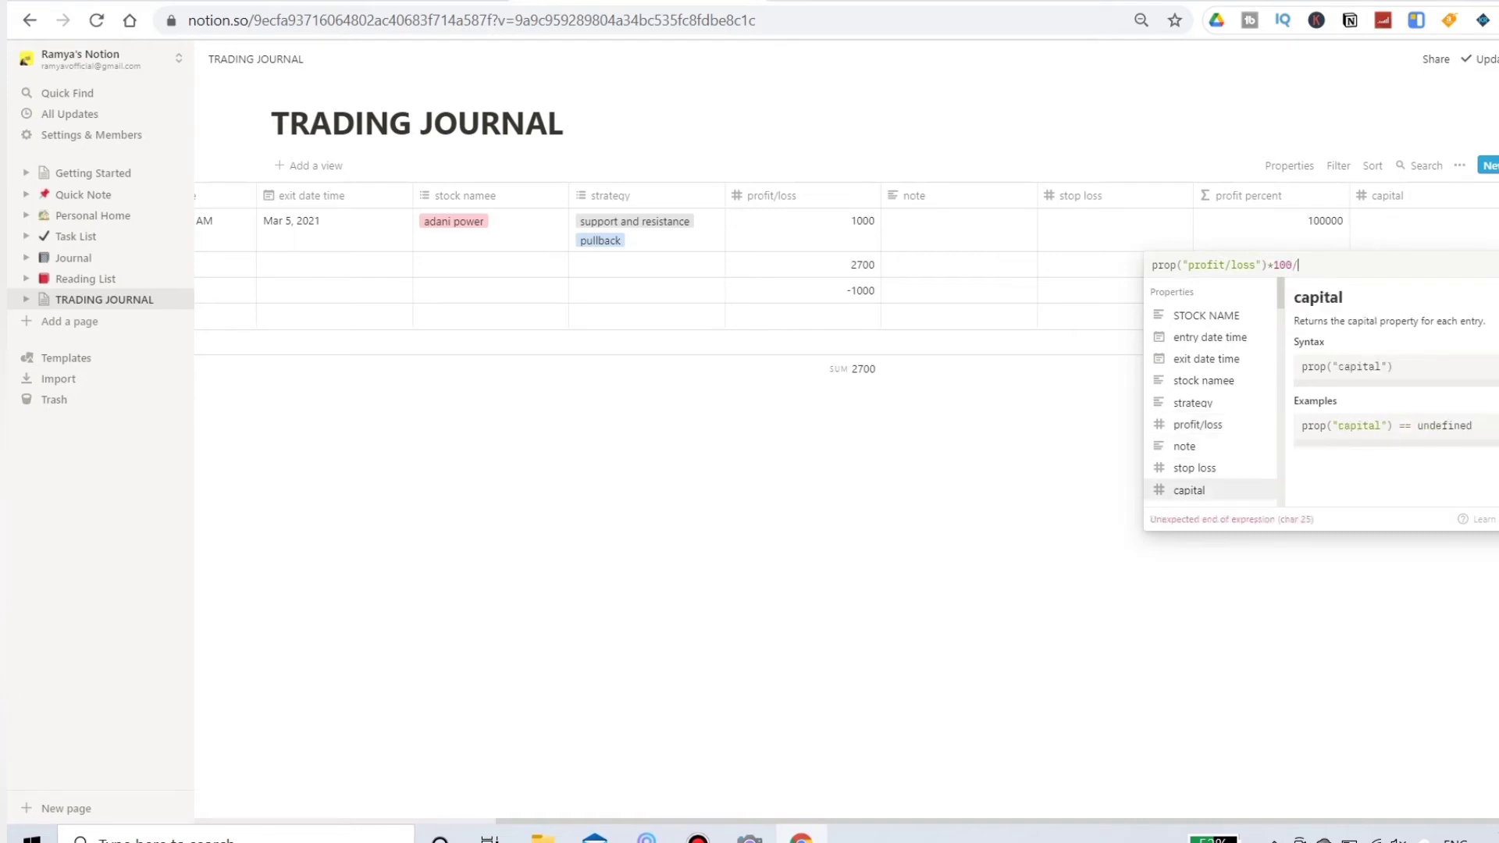
key(Return)
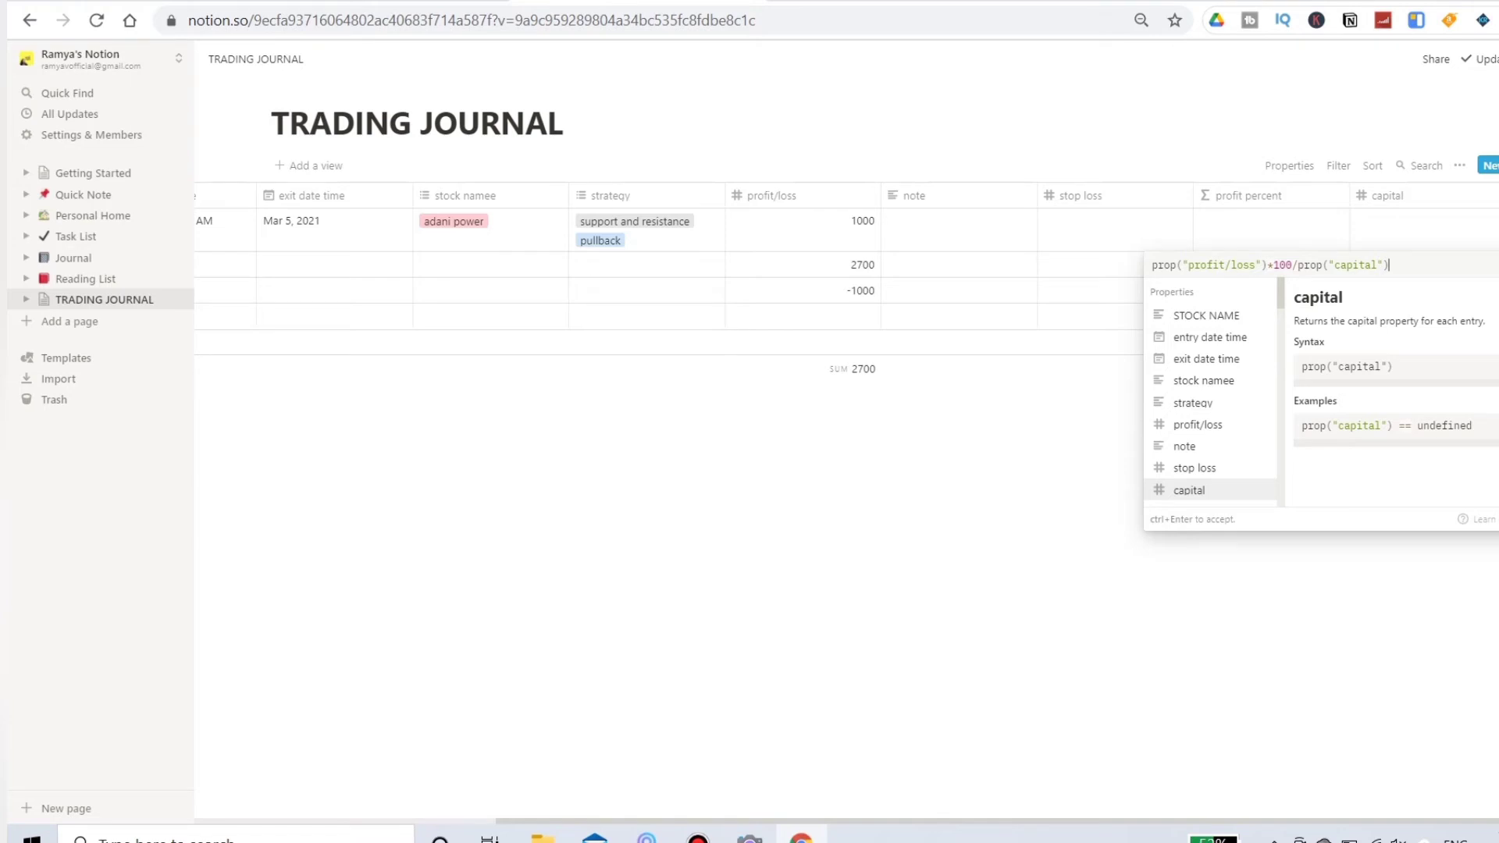
key(ctrl+Return)
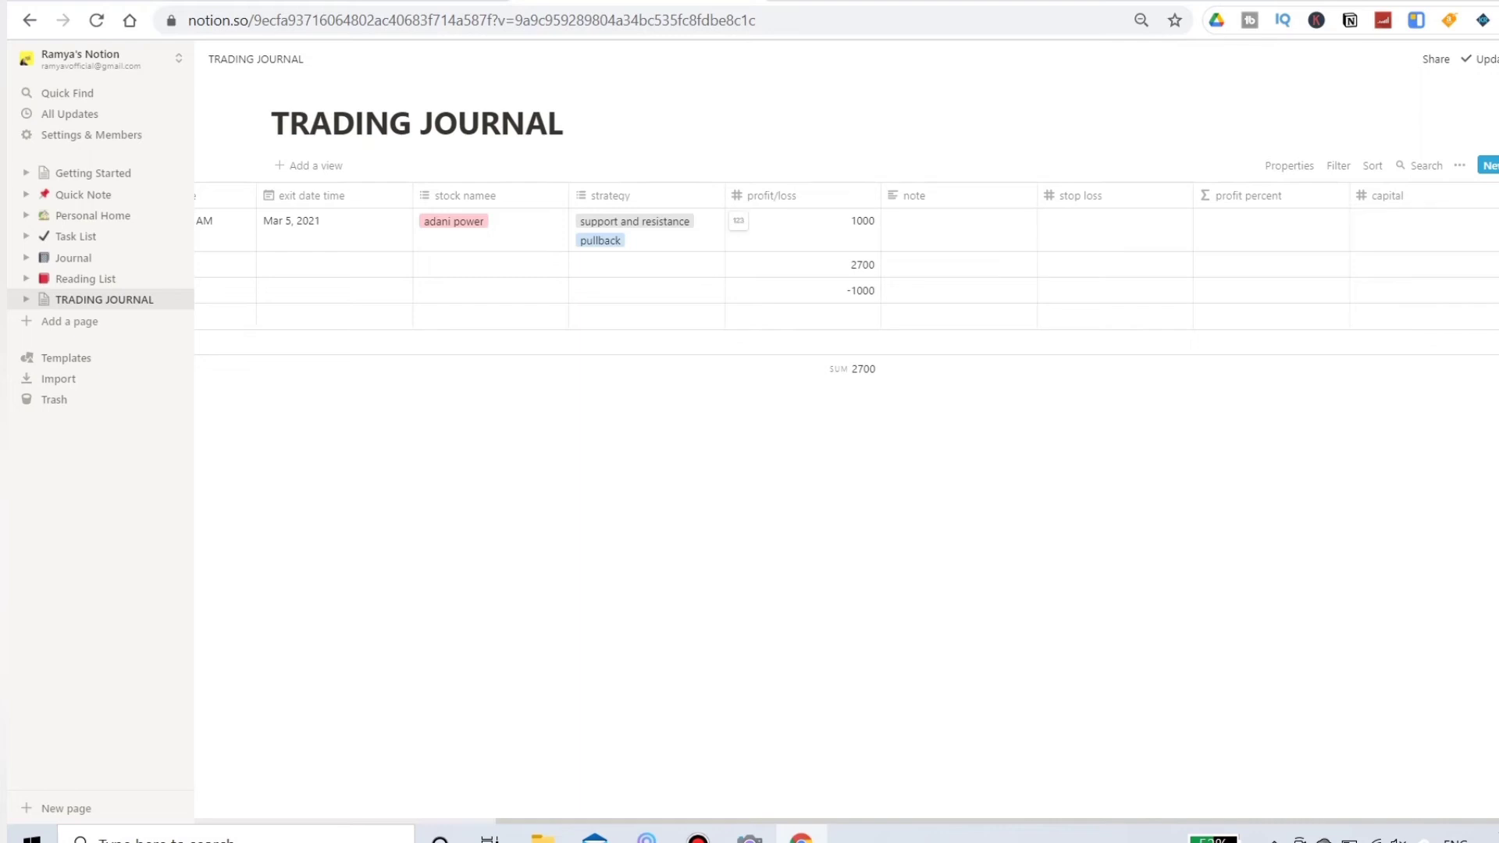
Step: Enter a capital of 10000 for the adani power trade
click(1495, 221)
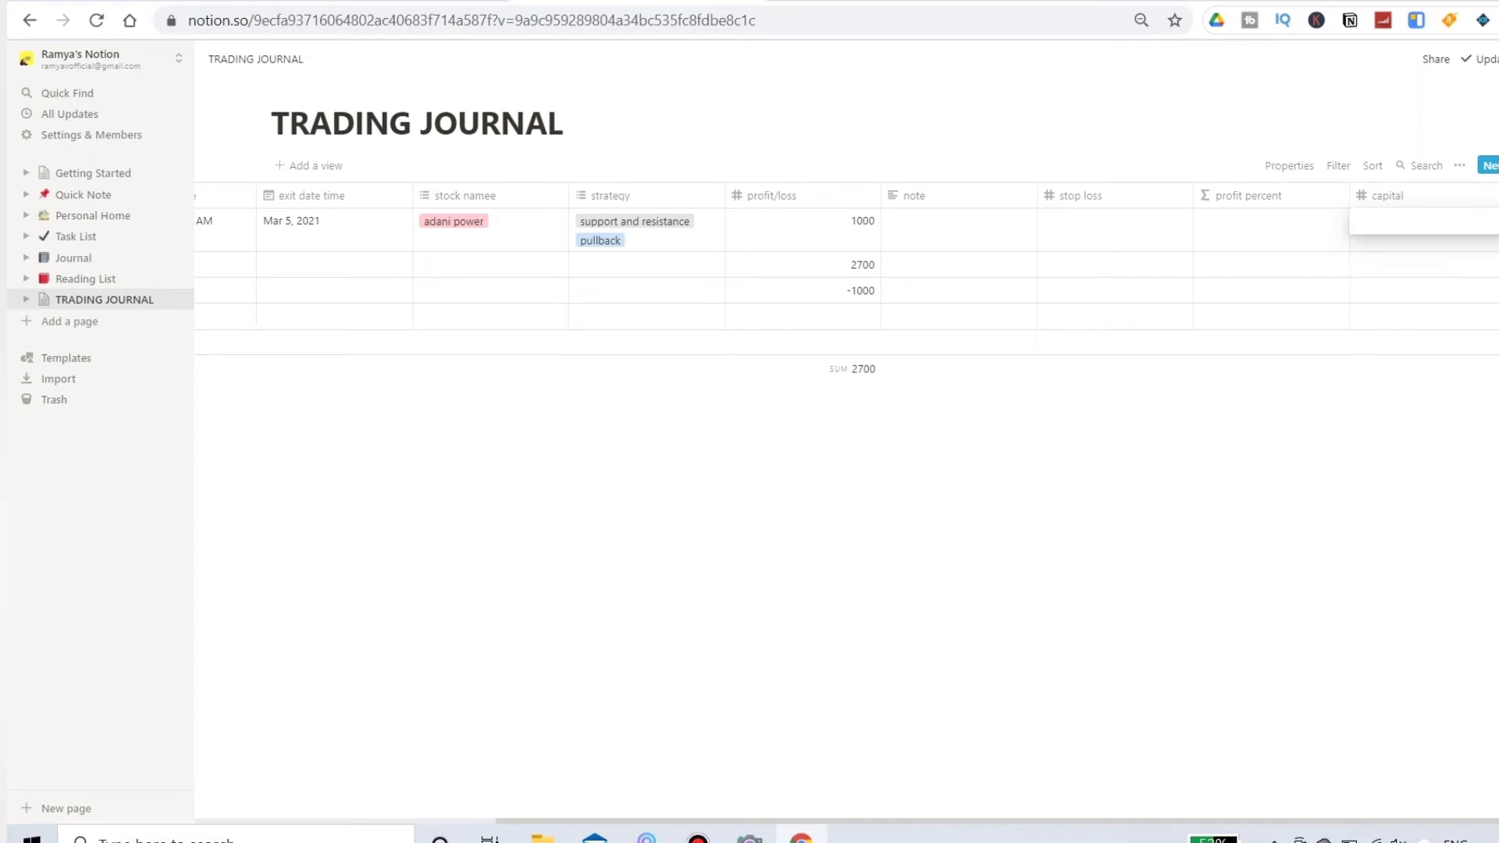
text(100000)
key(BackSpace)
key(Return)
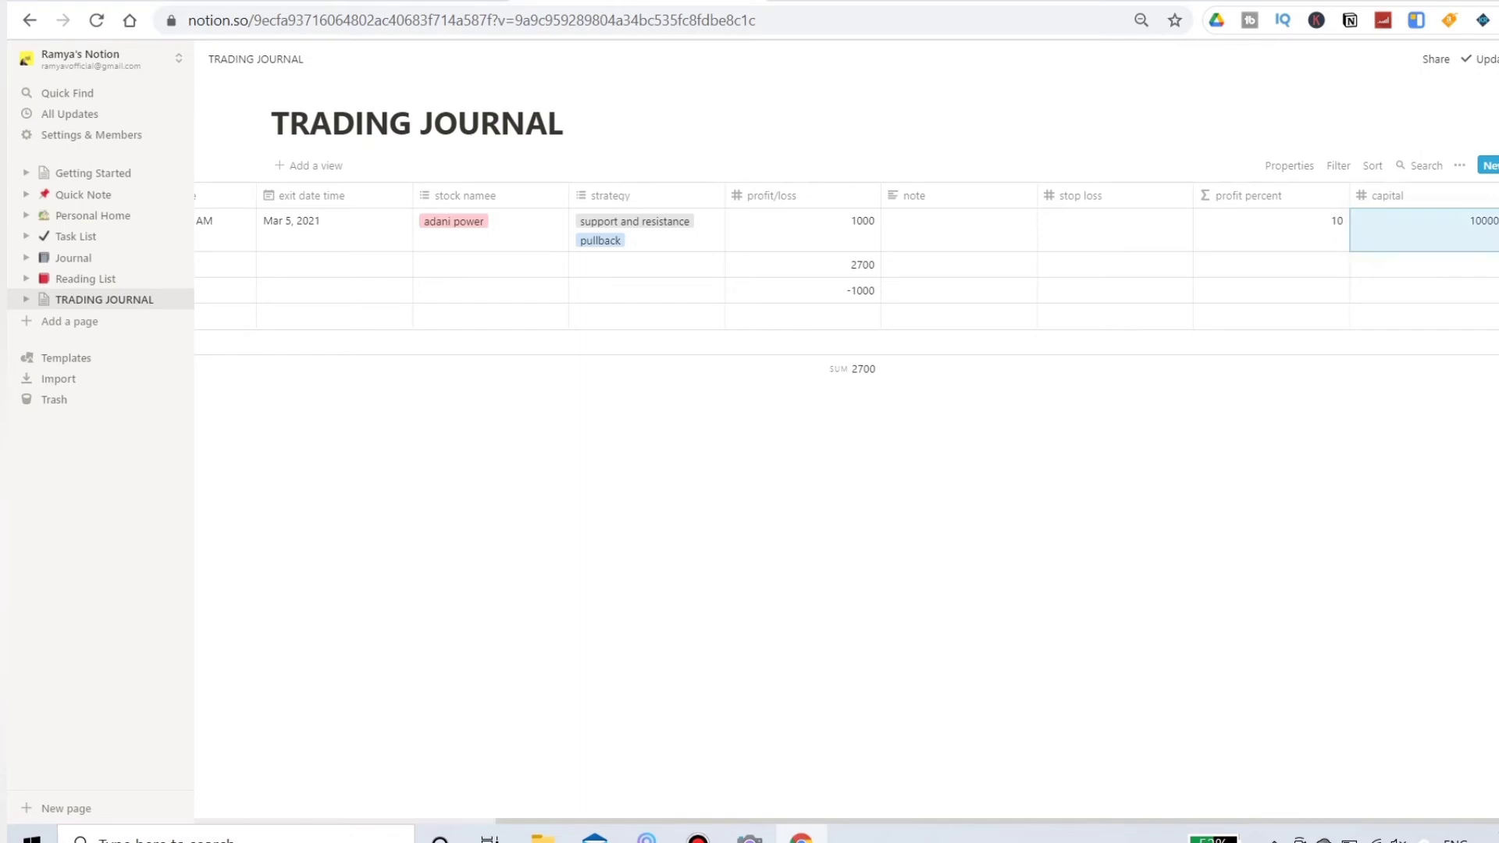
Step: Enter a capital of 270000 for the fsl trade
click(1405, 265)
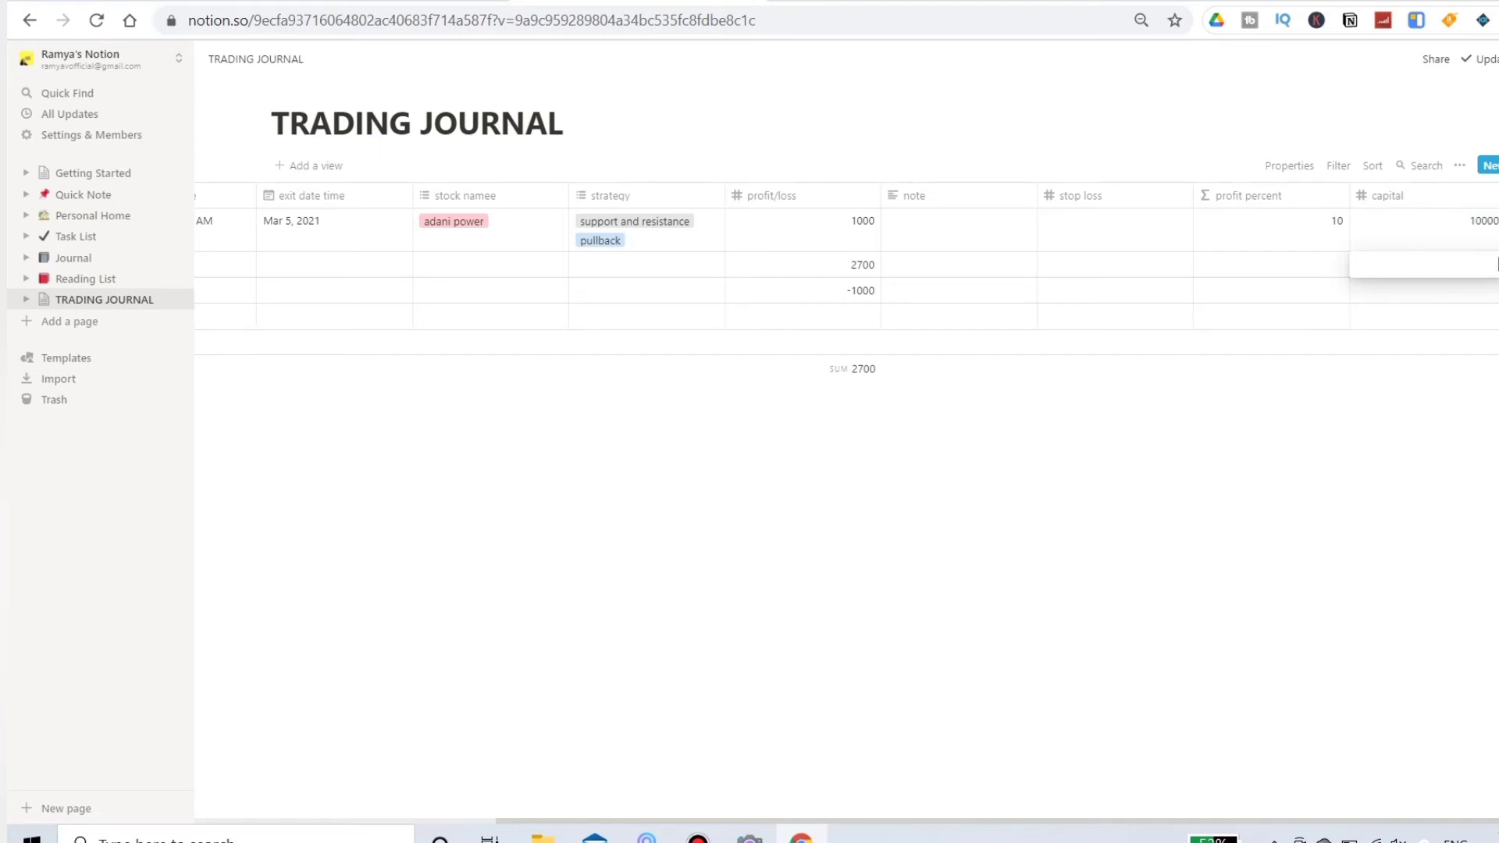
text(270000)
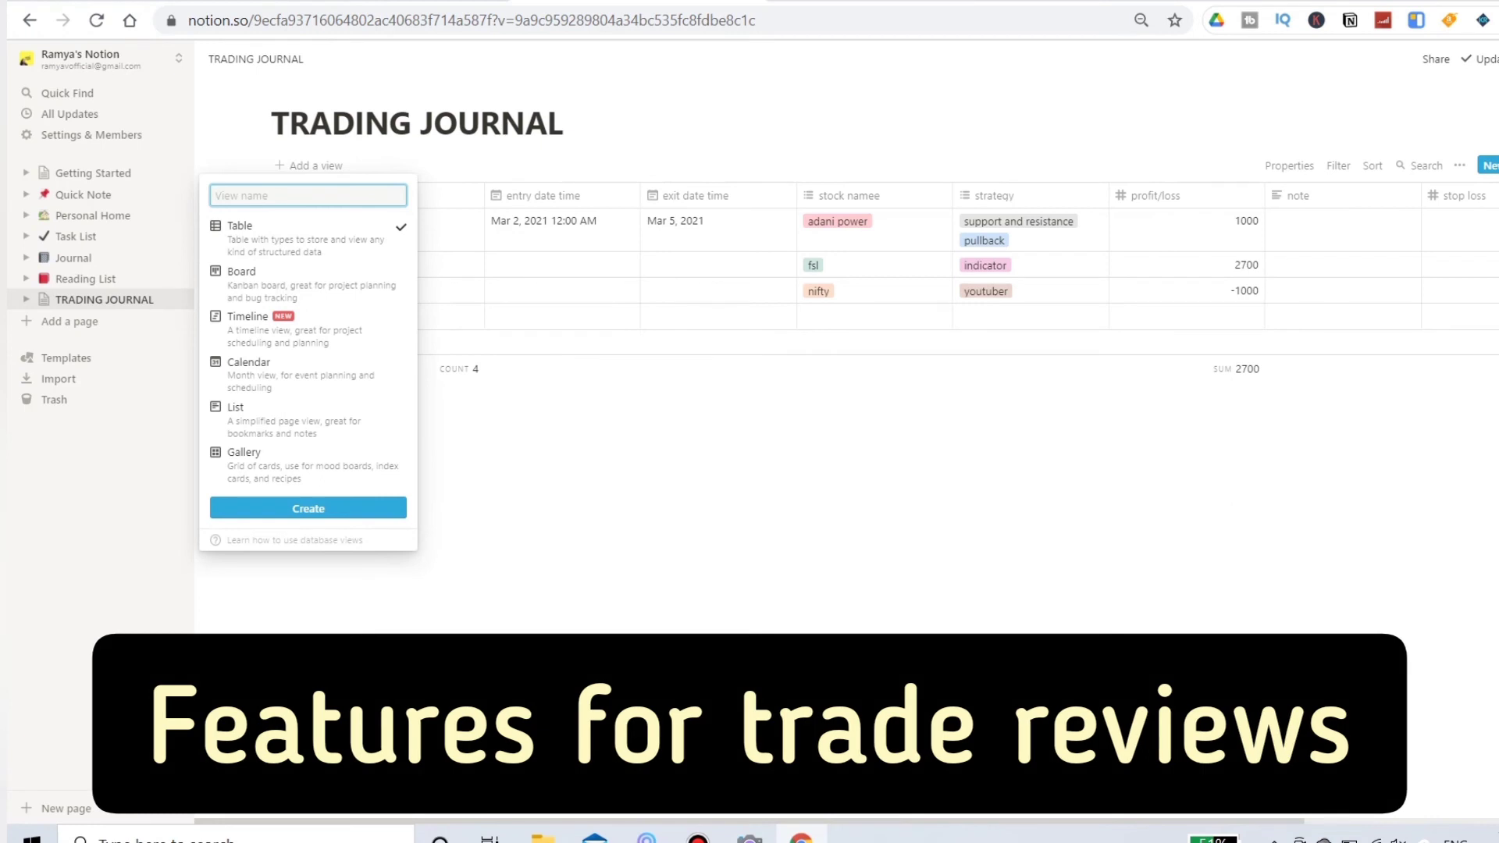
Step: Create a Board view of the trading journal named "strategy"
text(strate)
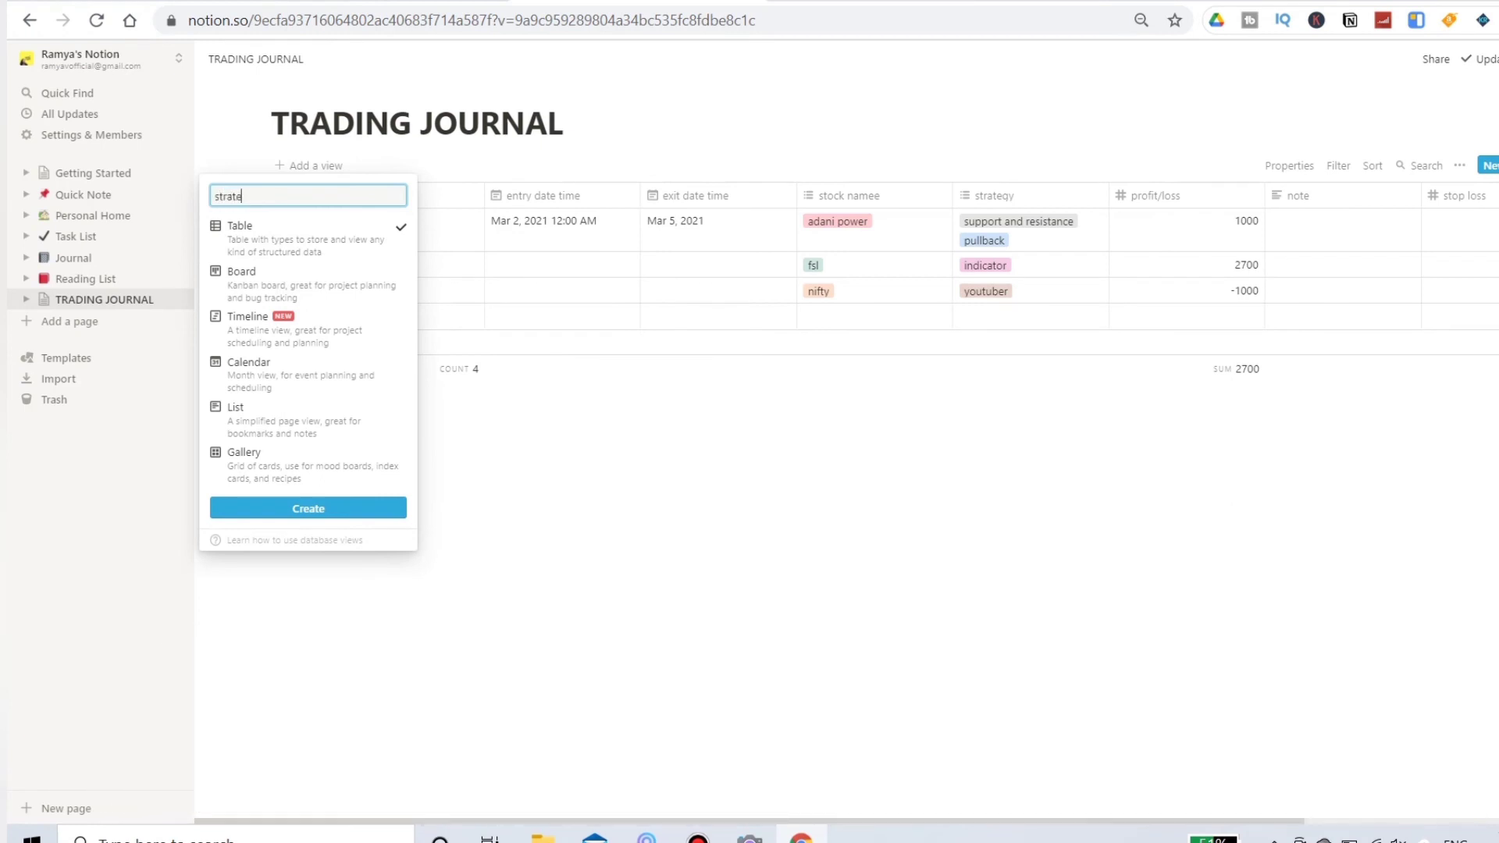
text(gy)
key(Down)
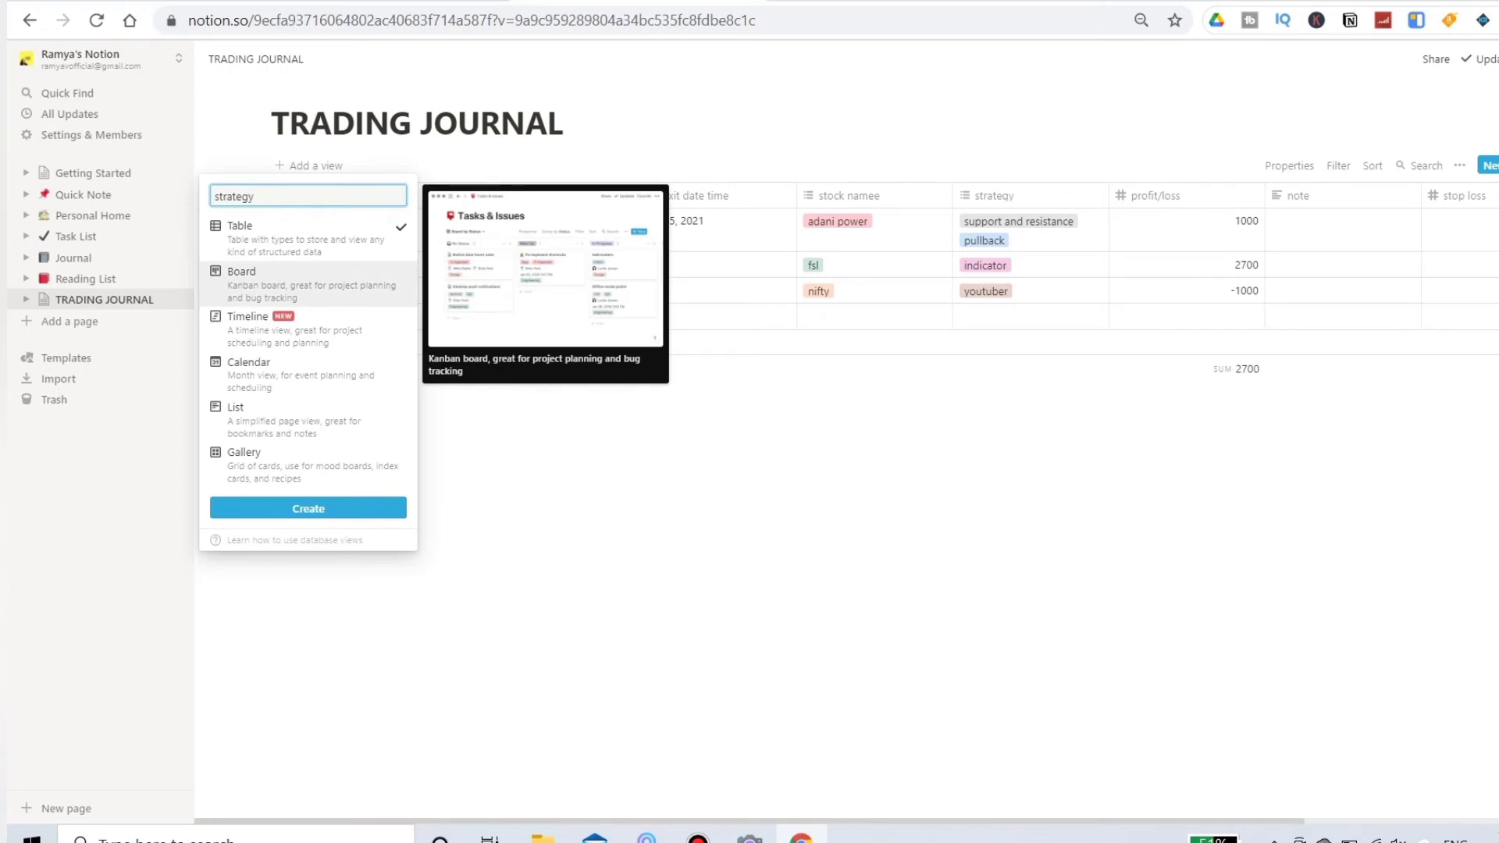
key(Return)
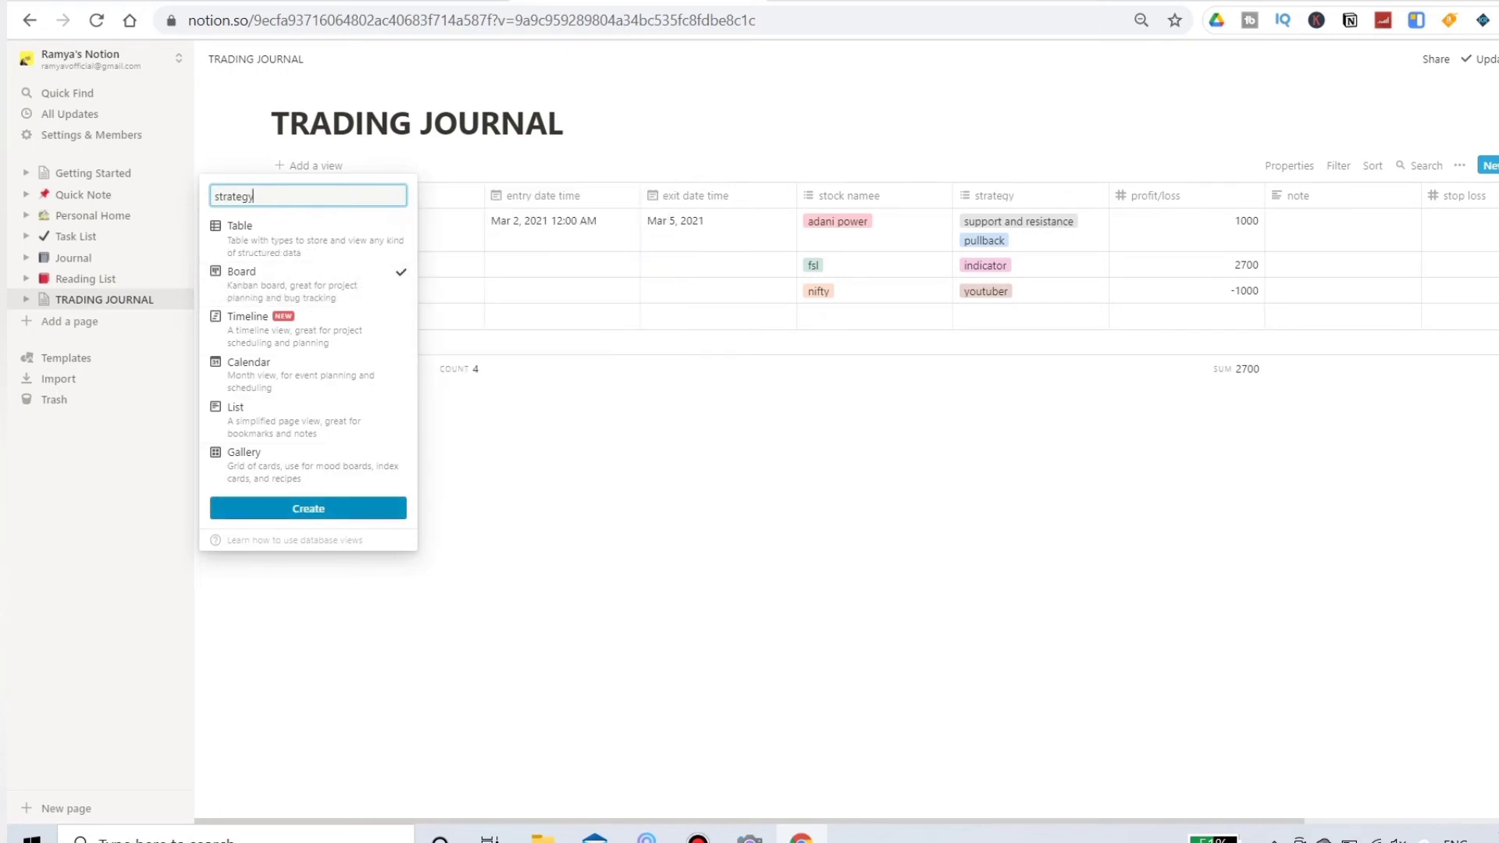
key(Return)
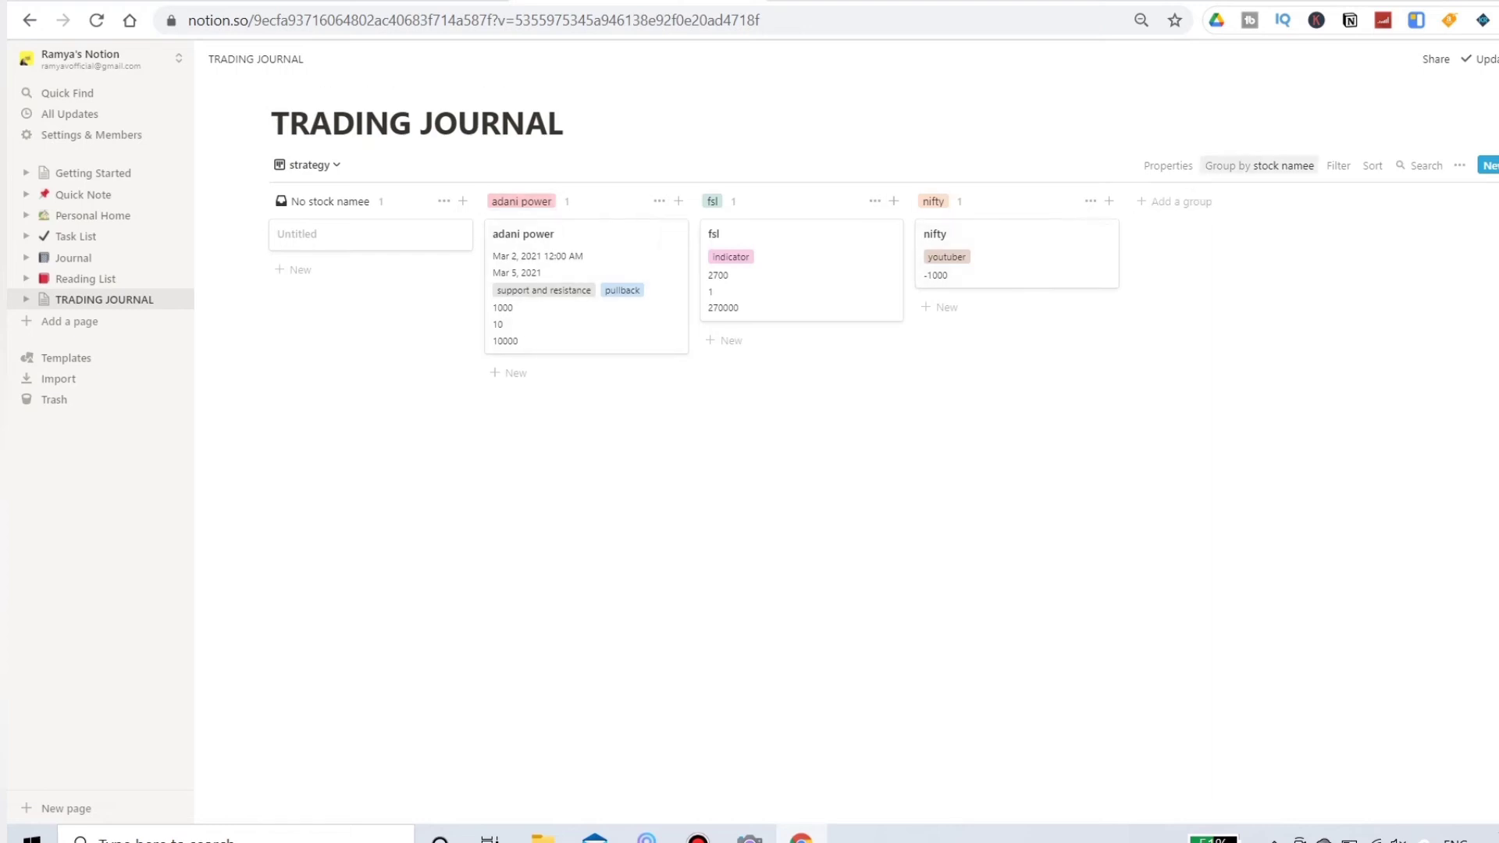
Step: Group the board by the strategy property
click(1259, 165)
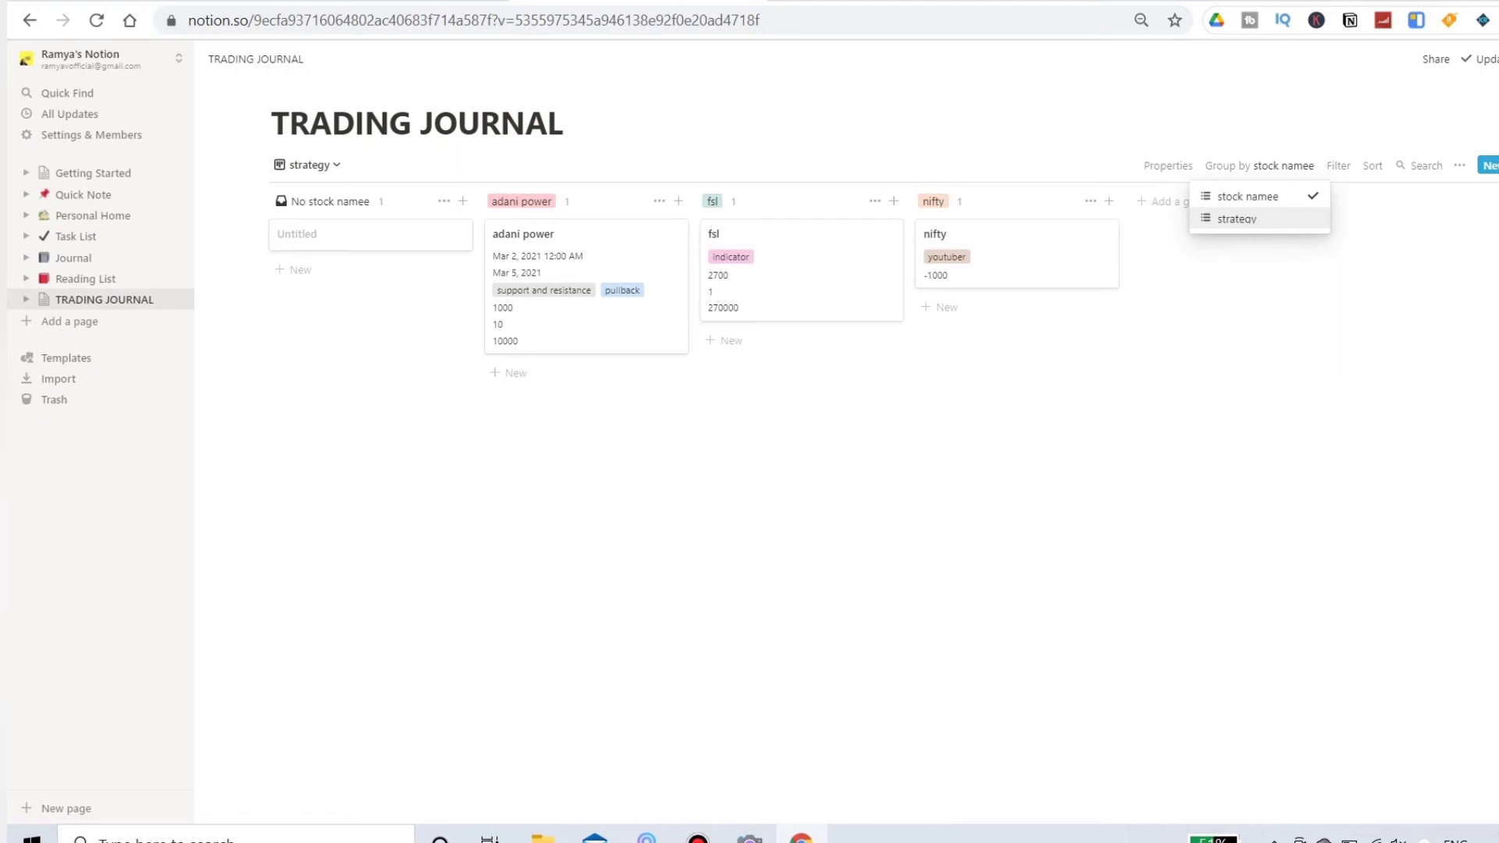
click(1236, 219)
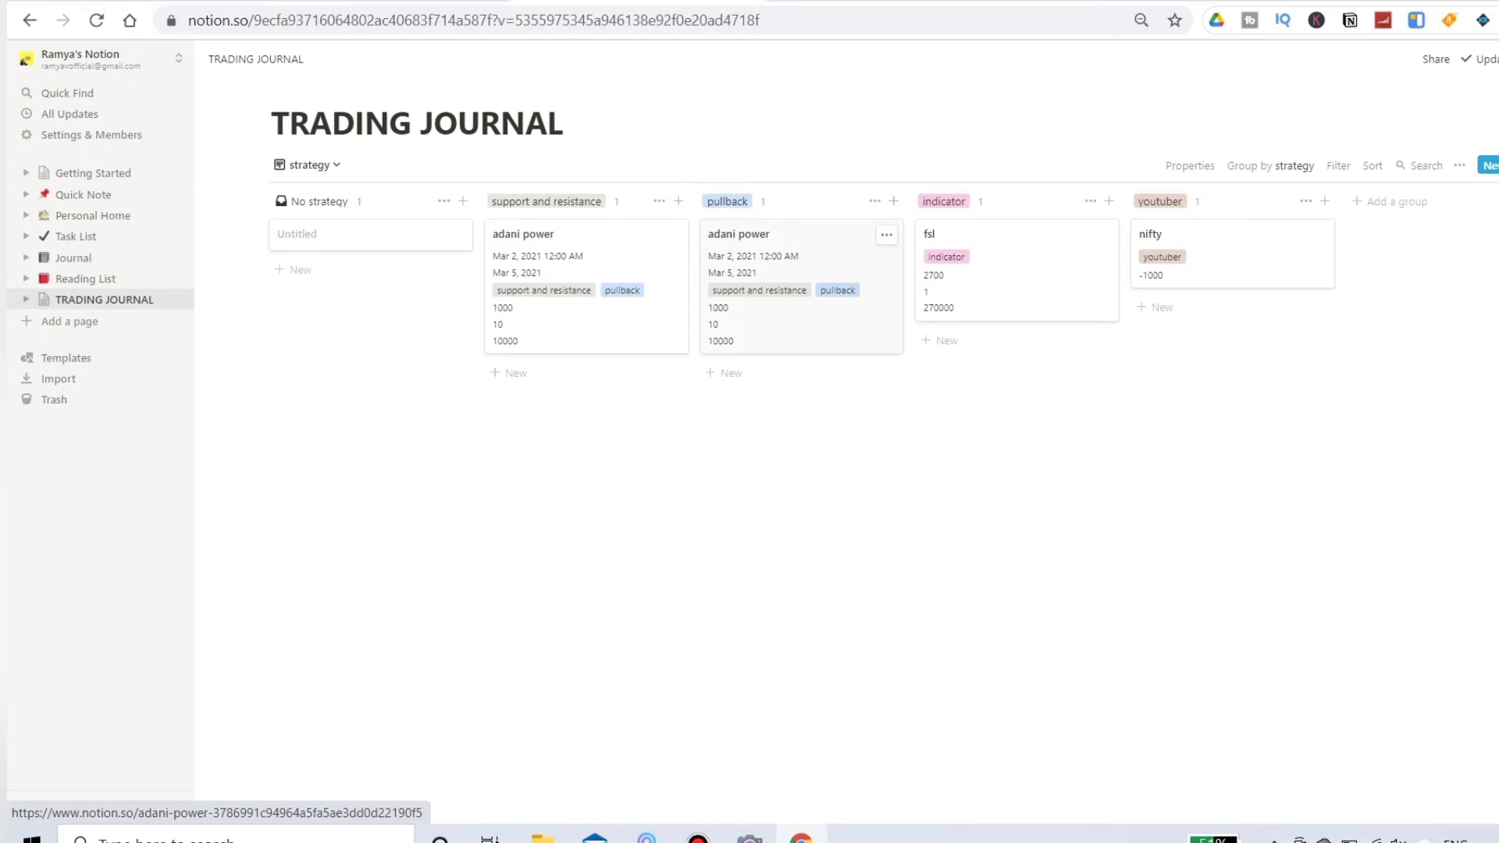
Step: Remove the pullback tag from the adani power trade's strategy, keeping only support and resistance
click(578, 304)
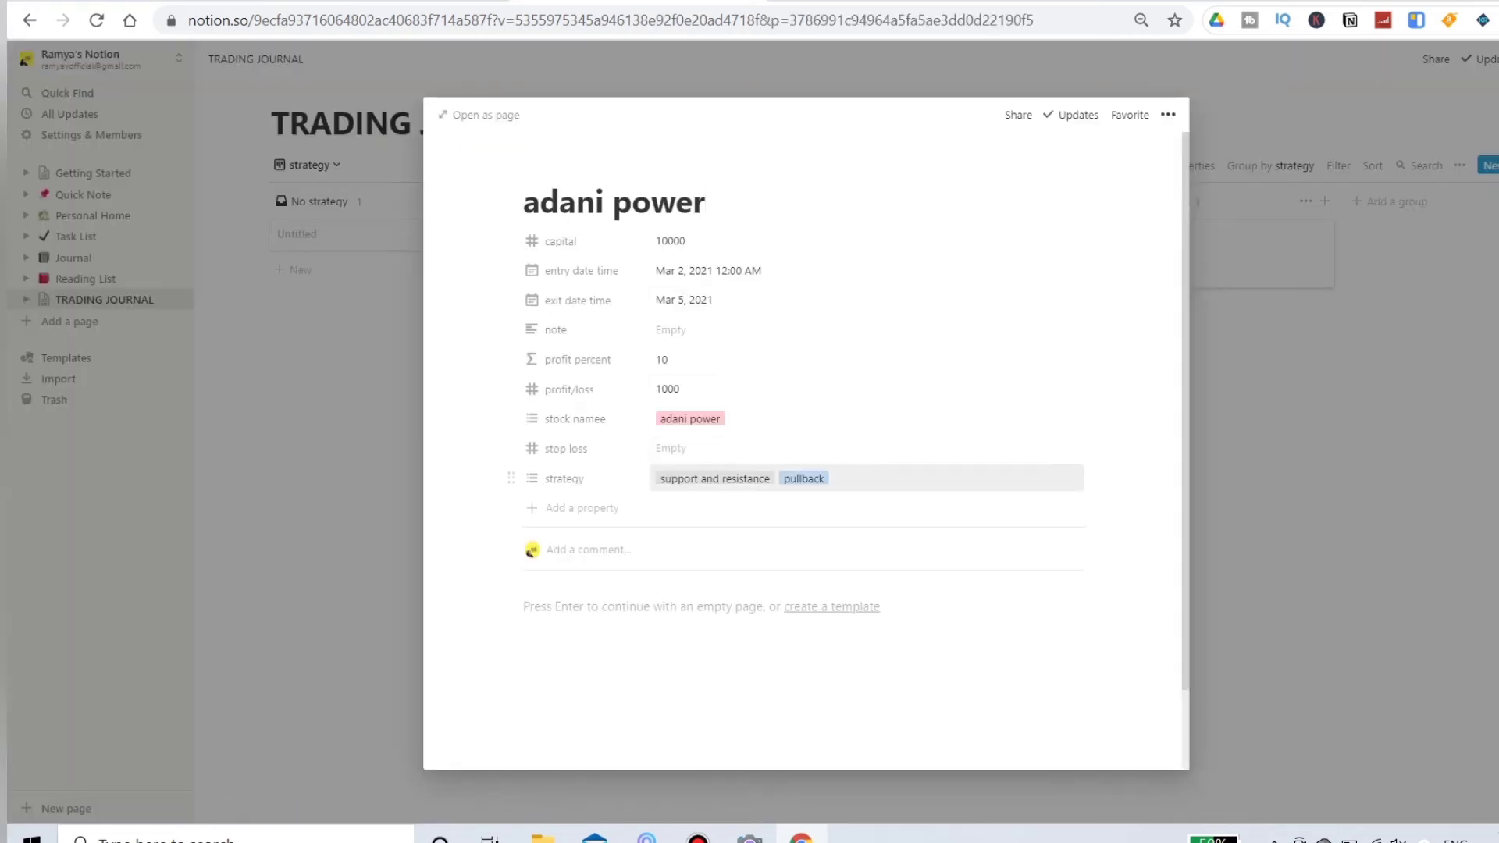
click(867, 478)
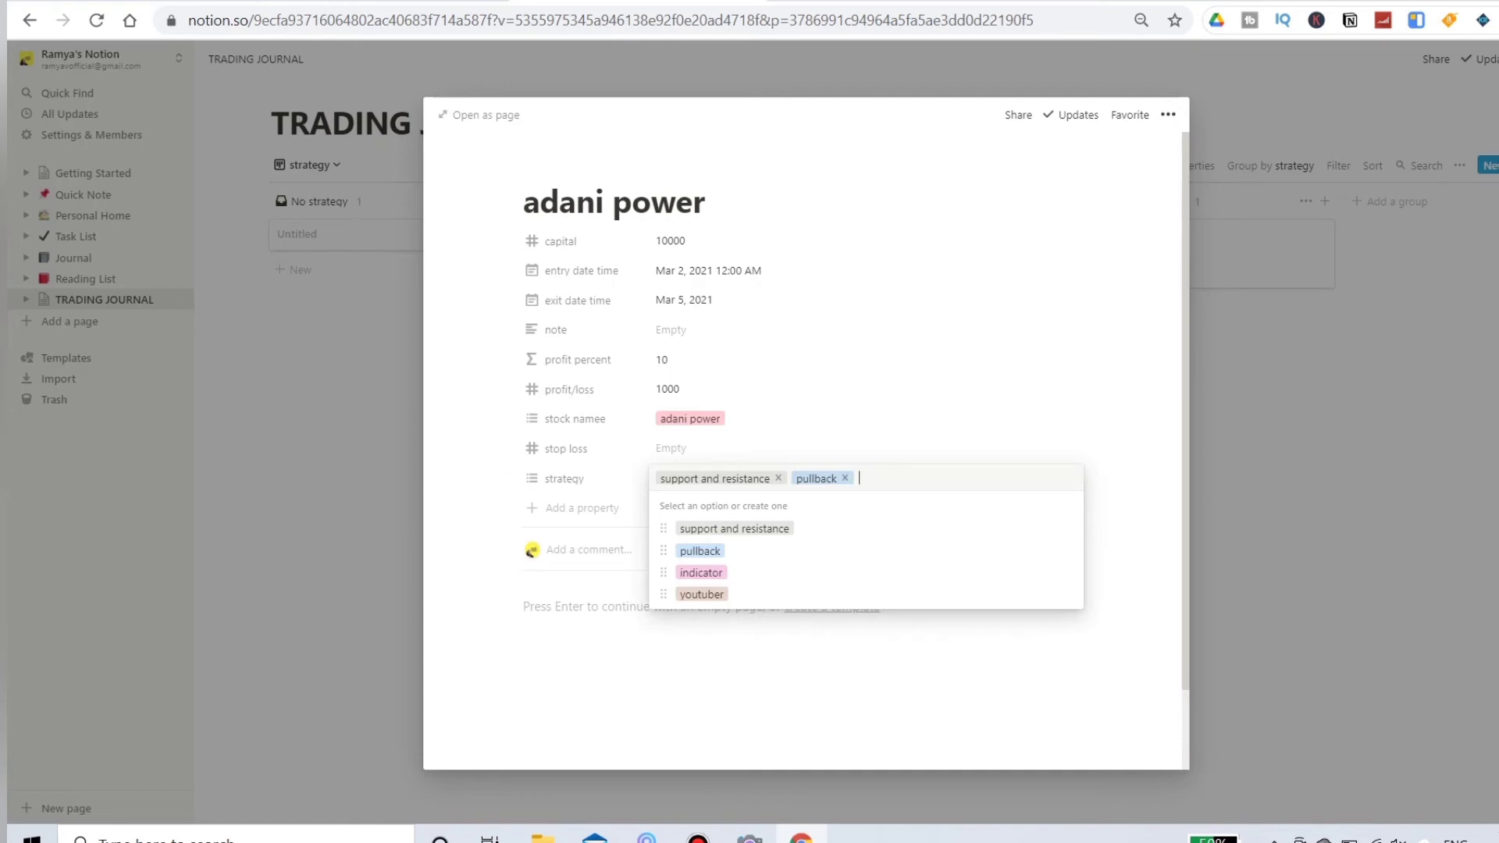
key(BackSpace)
key(Escape)
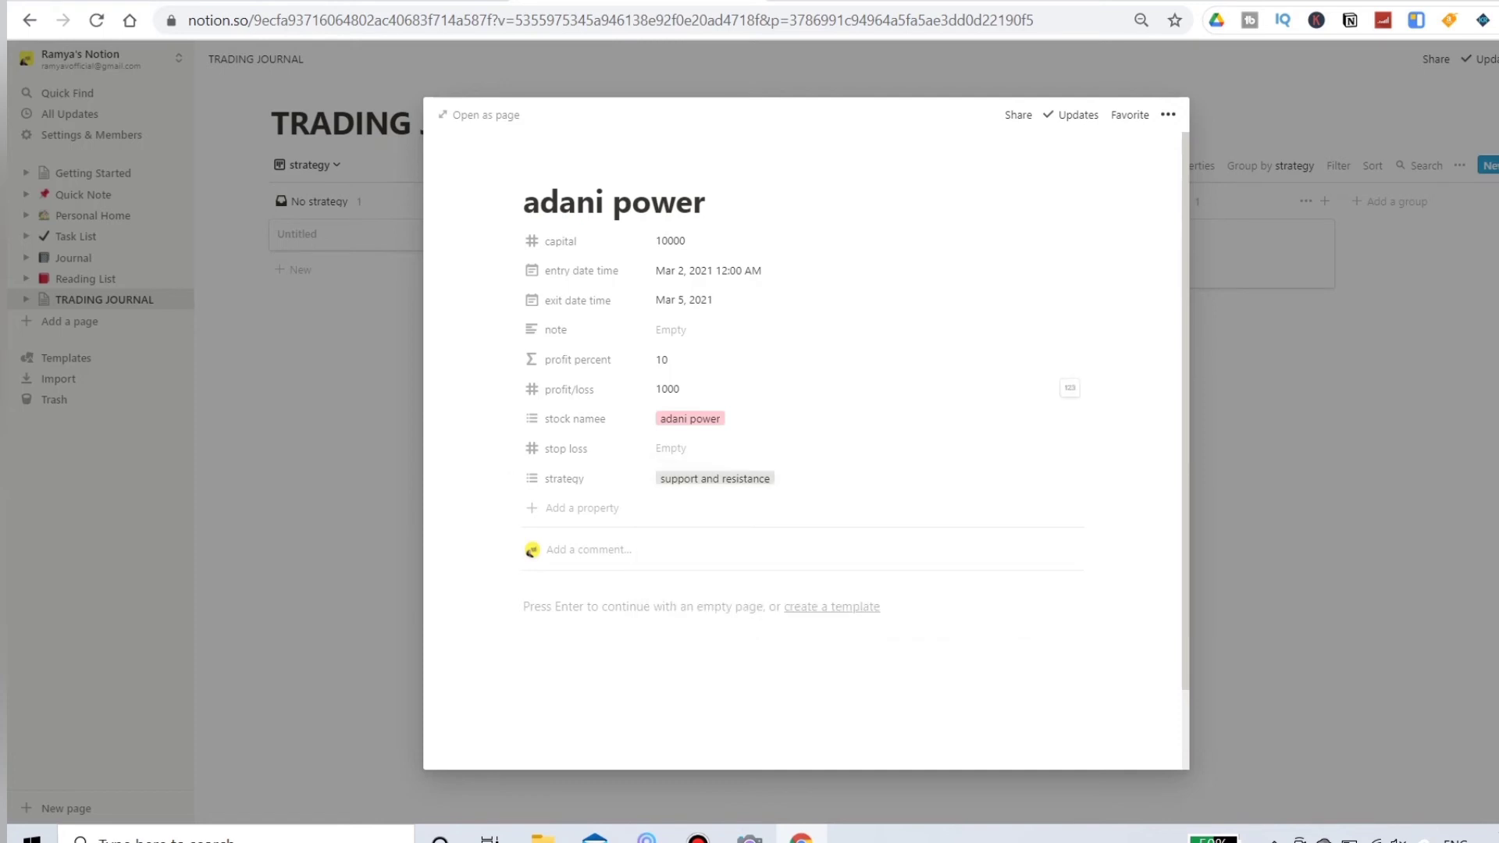
key(Escape)
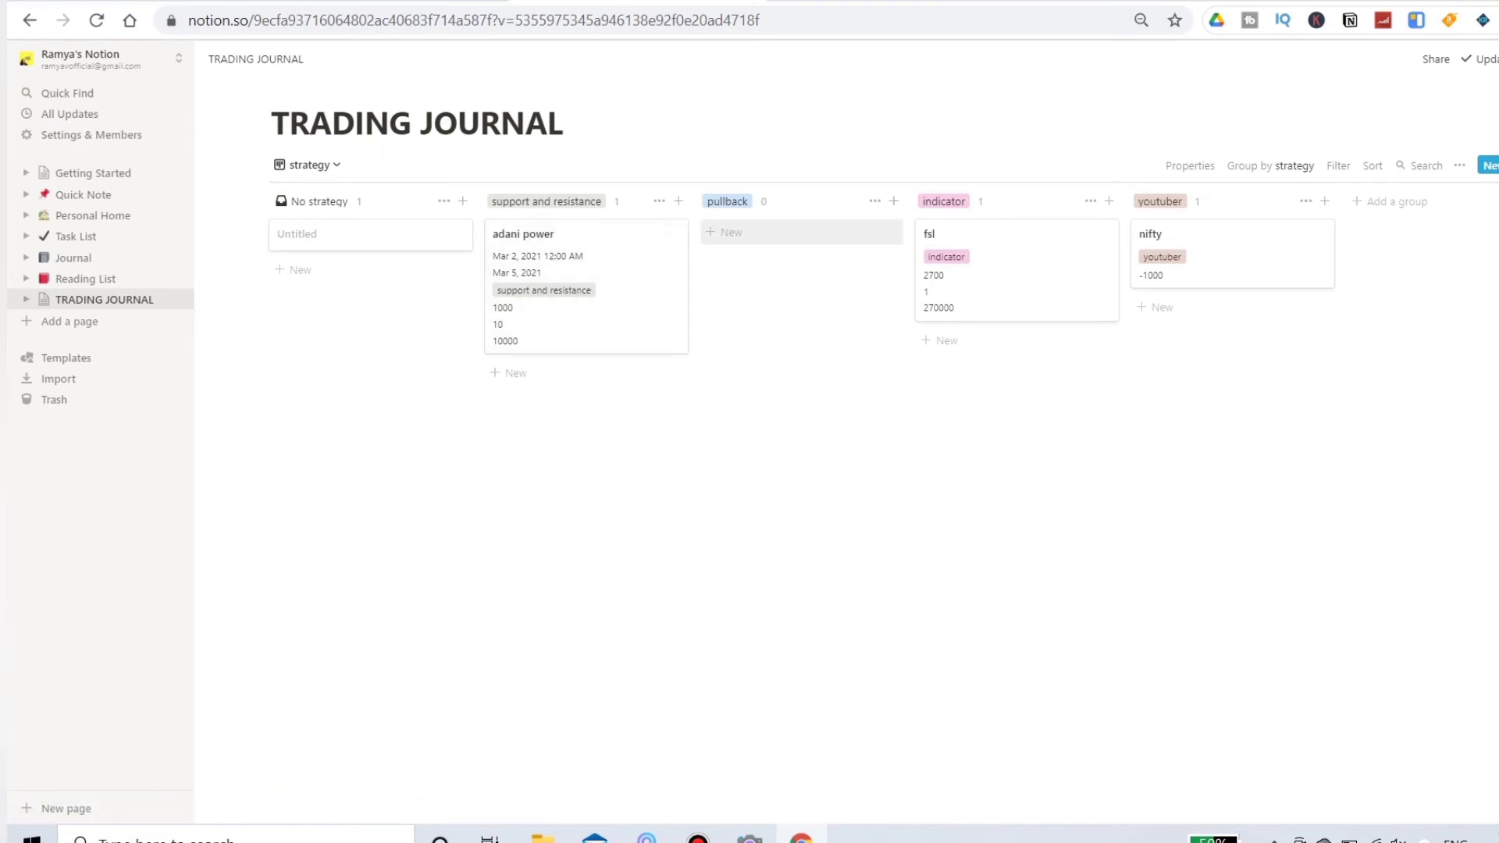
click(1270, 165)
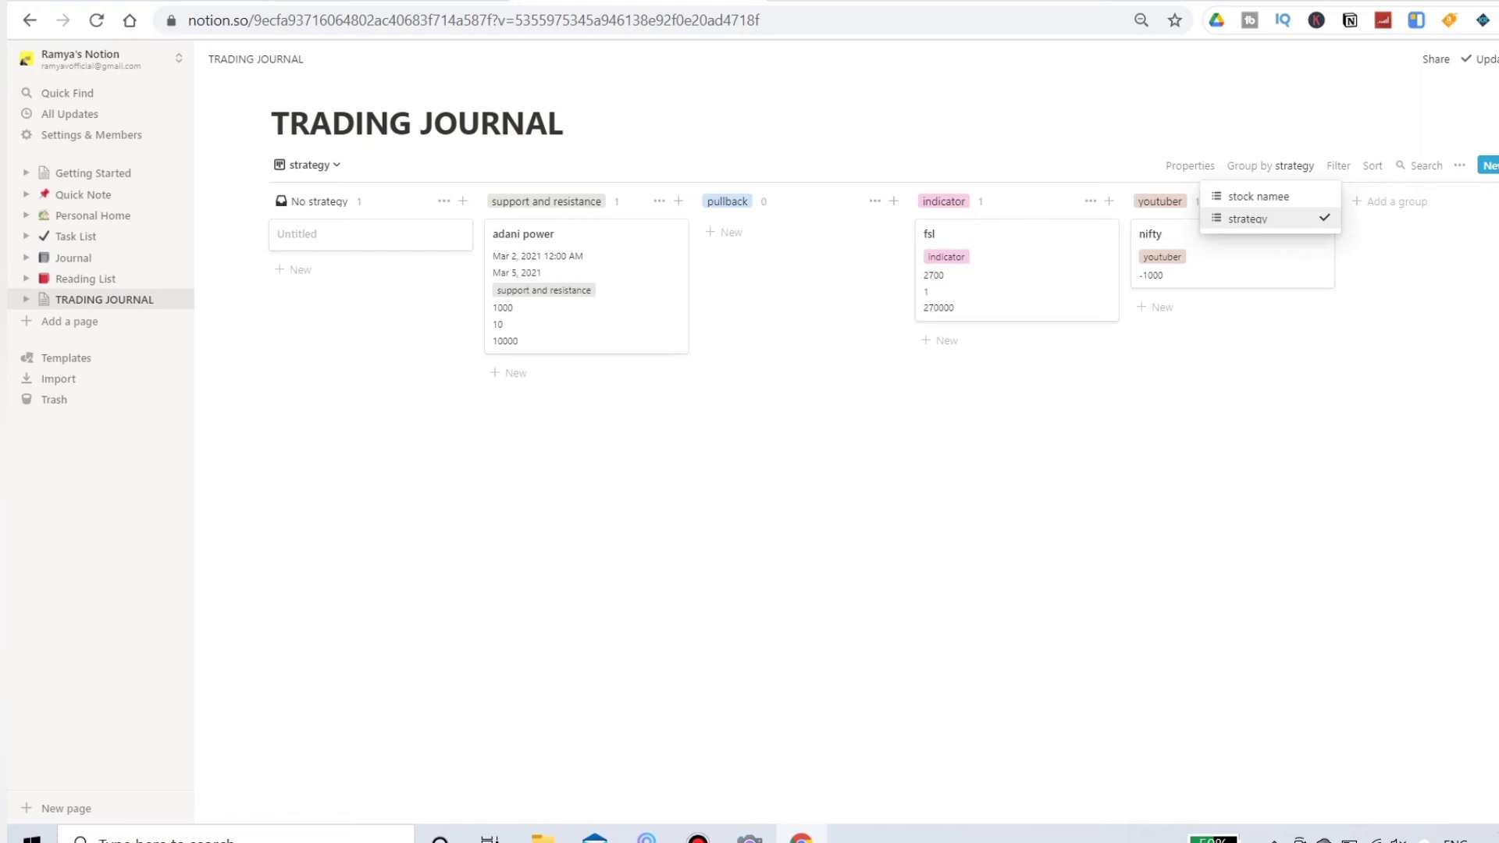
click(1270, 219)
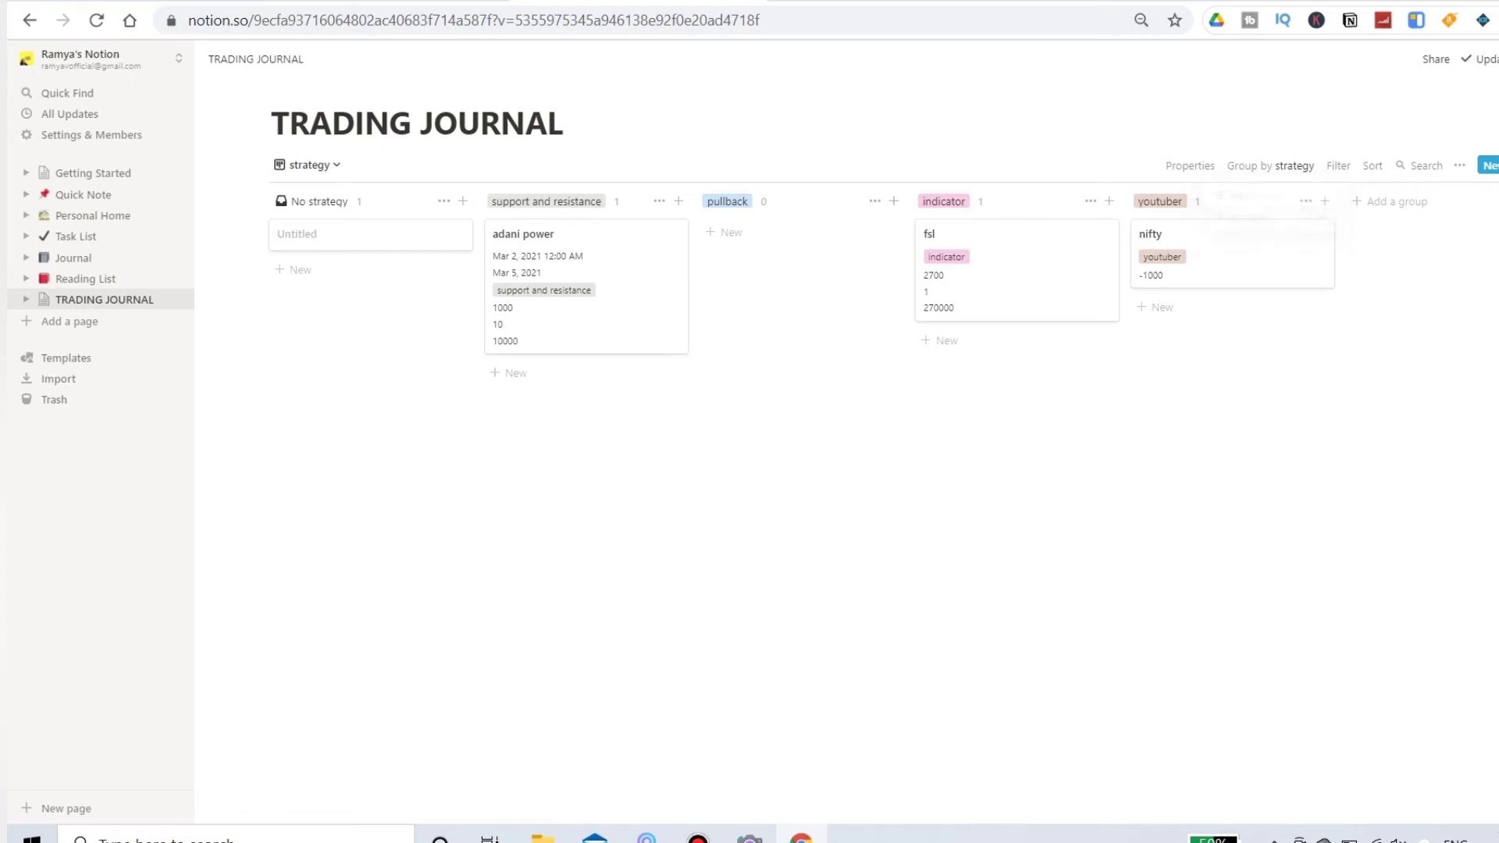
Step: Filter the board to trades whose strategy contains "support and resistance"
click(1338, 166)
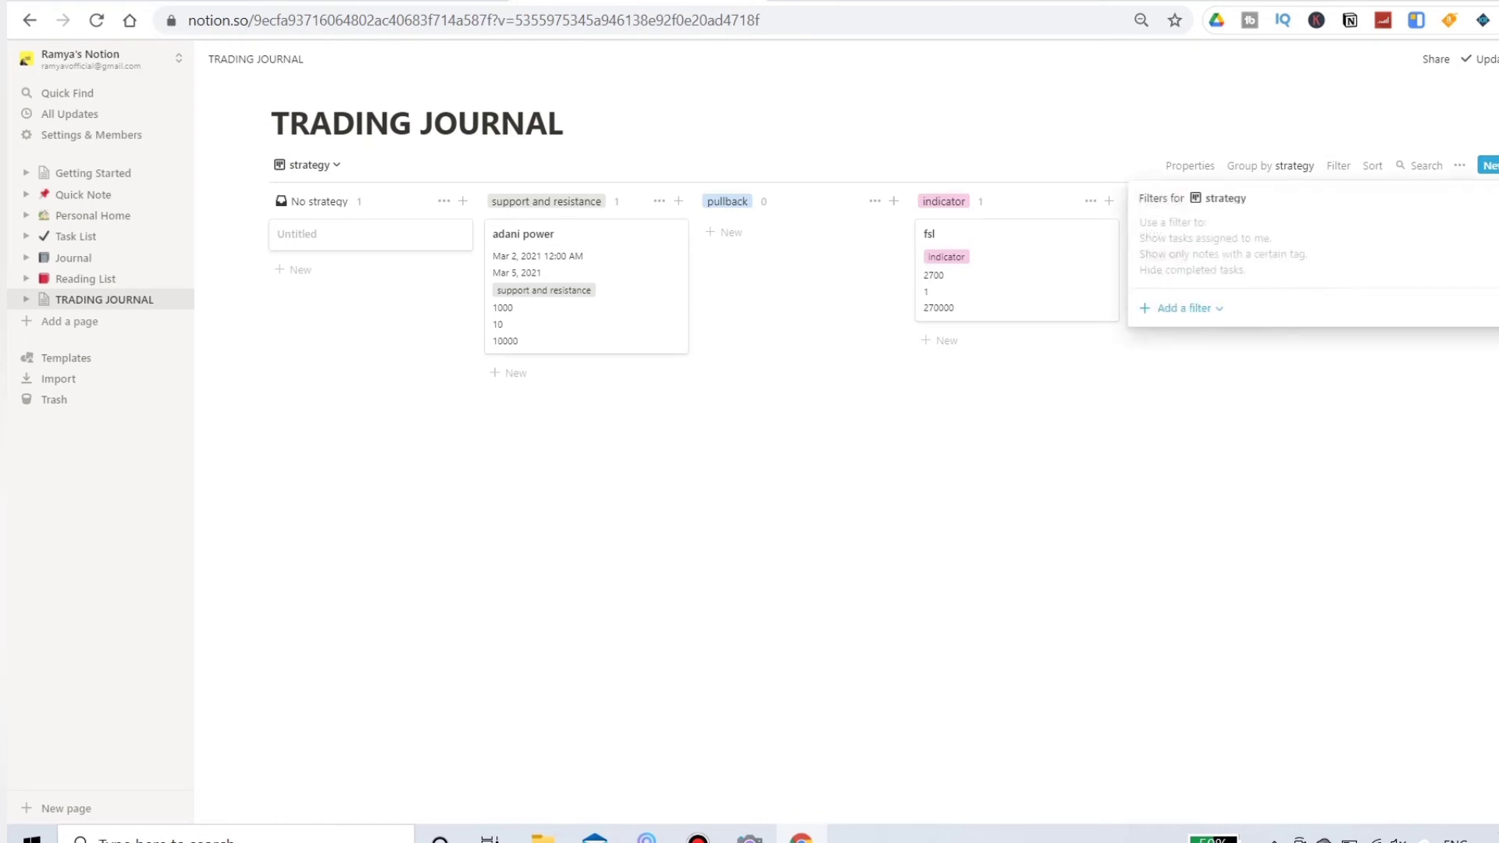
click(1183, 308)
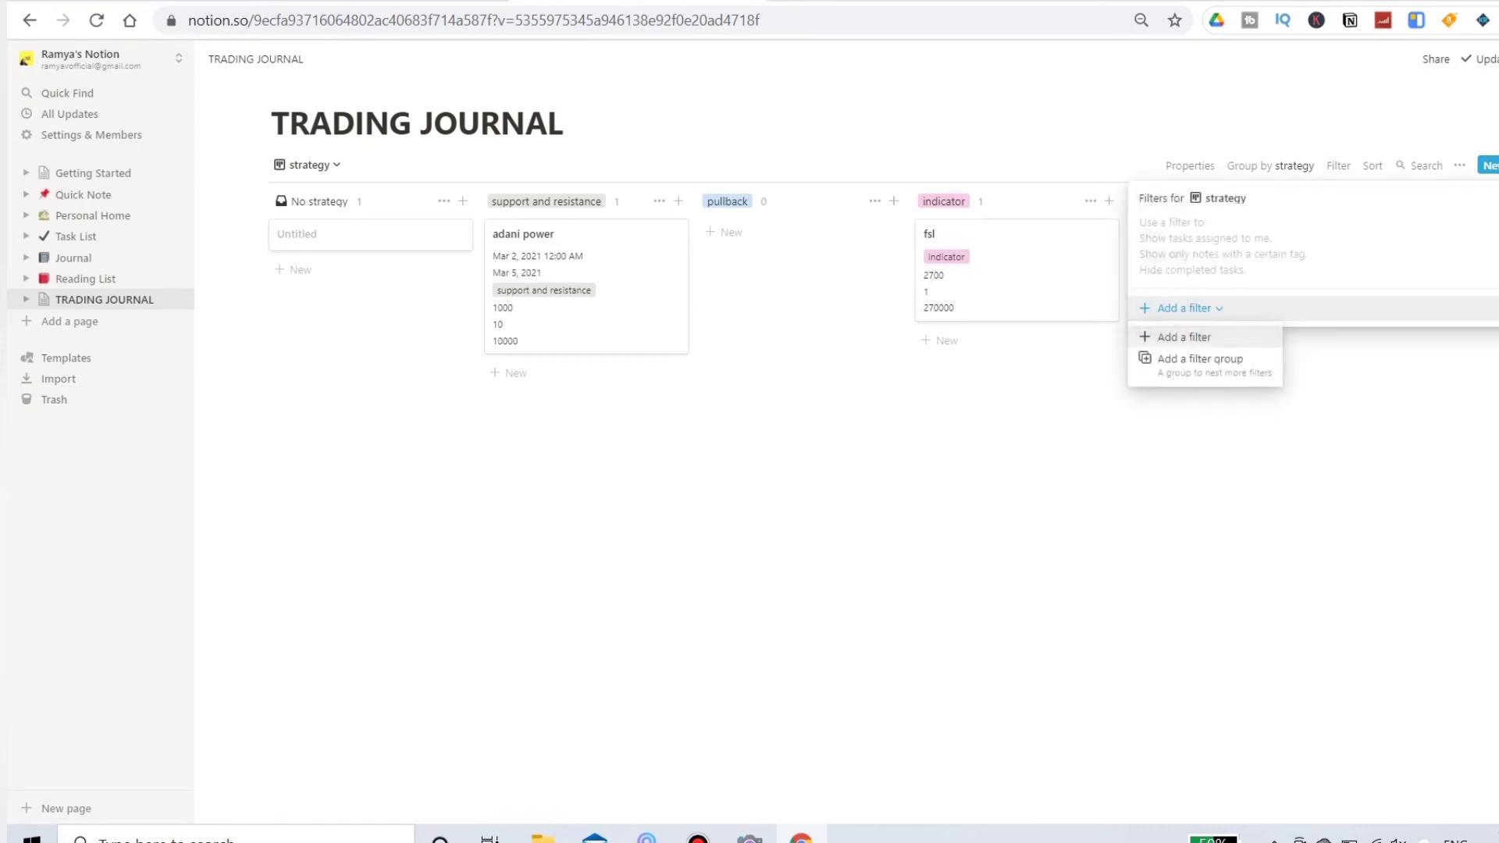
click(1183, 336)
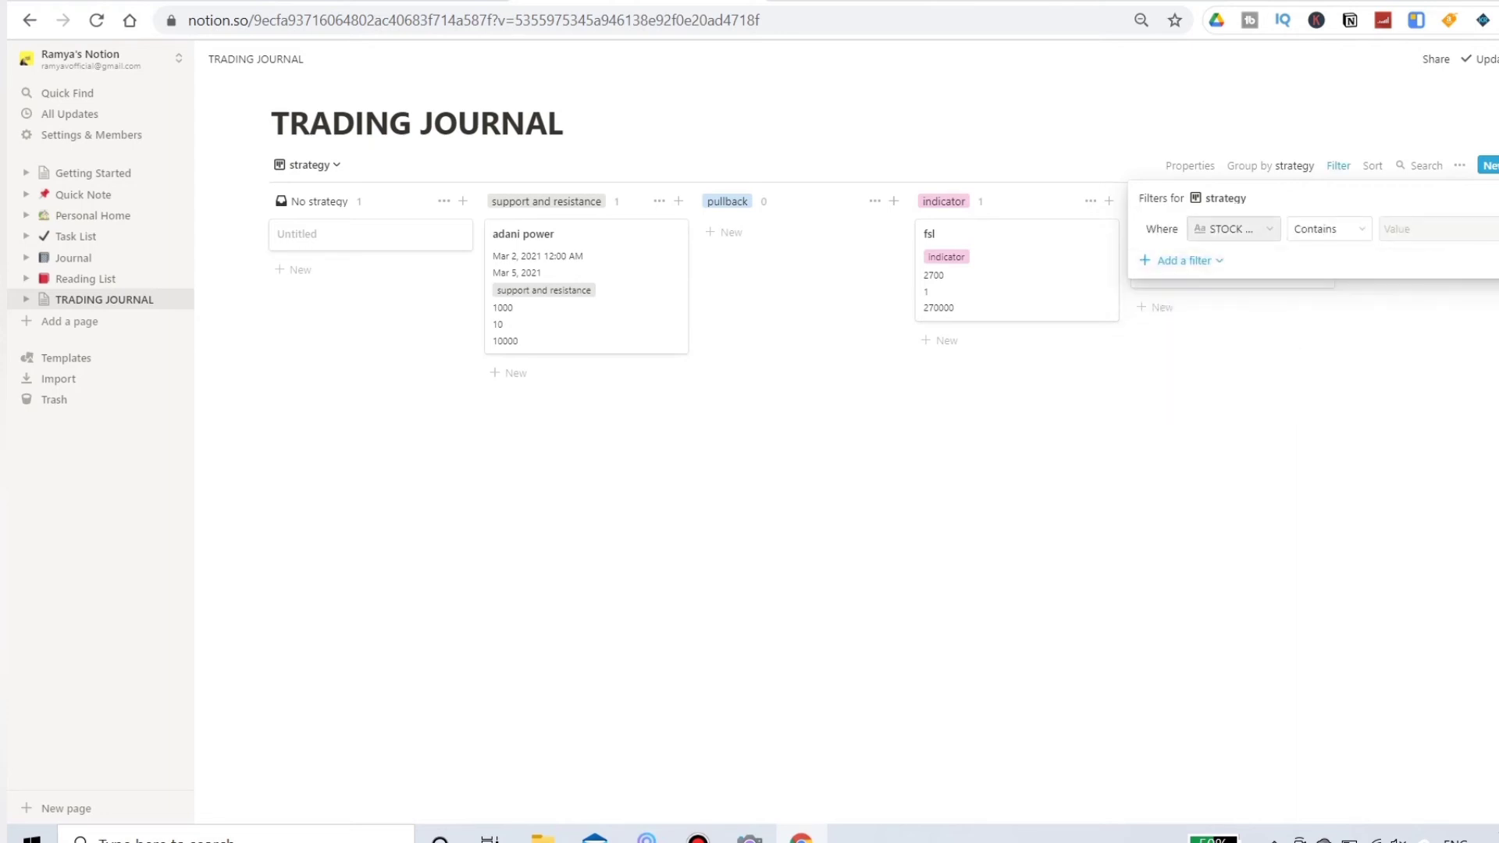
click(1233, 229)
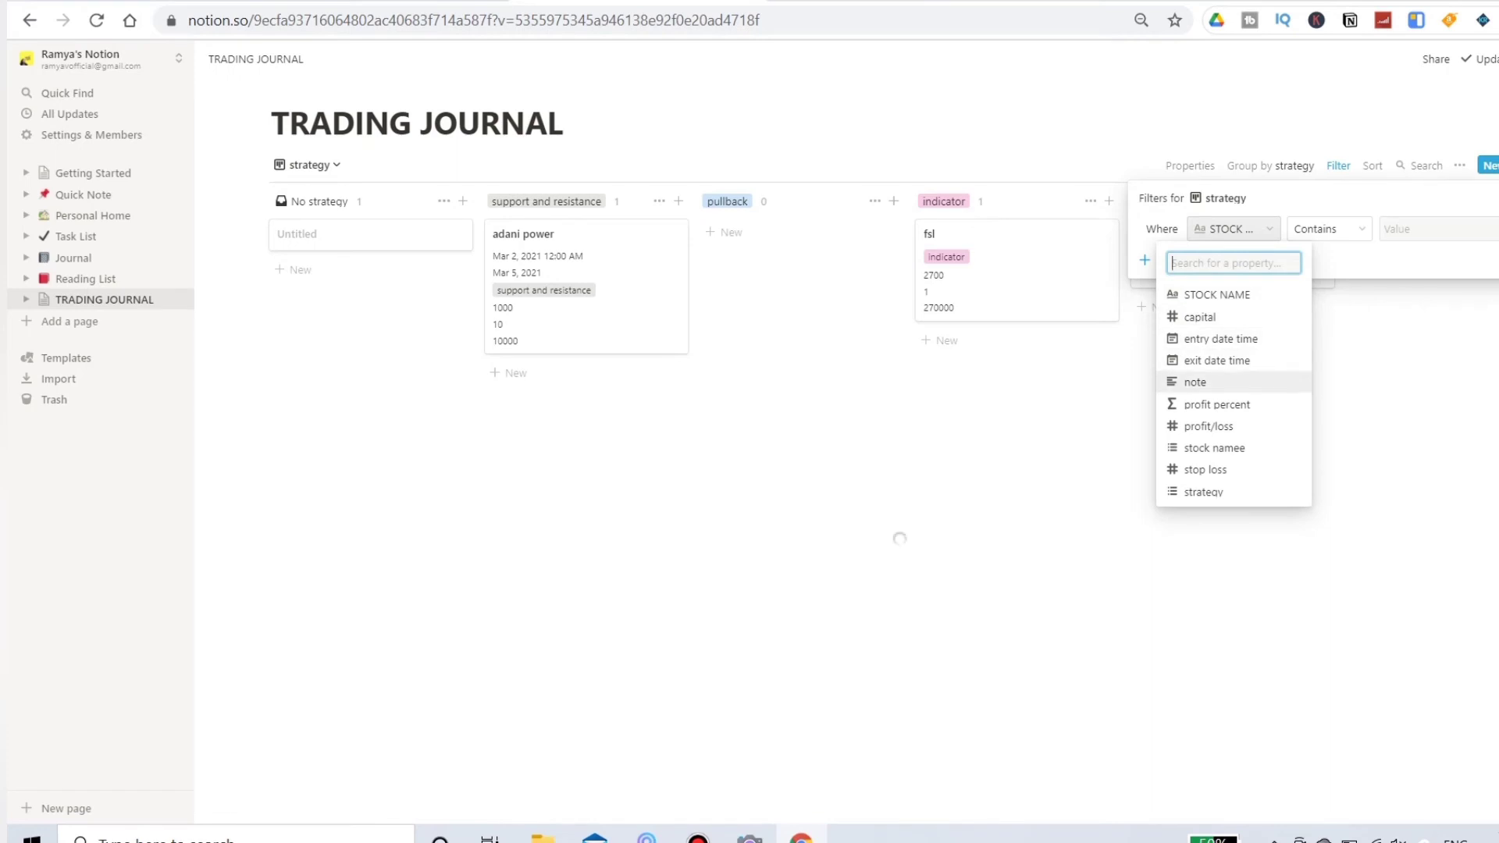
key(Down)
key(Down)
key(Down)
key(Down)
key(Down)
key(Return)
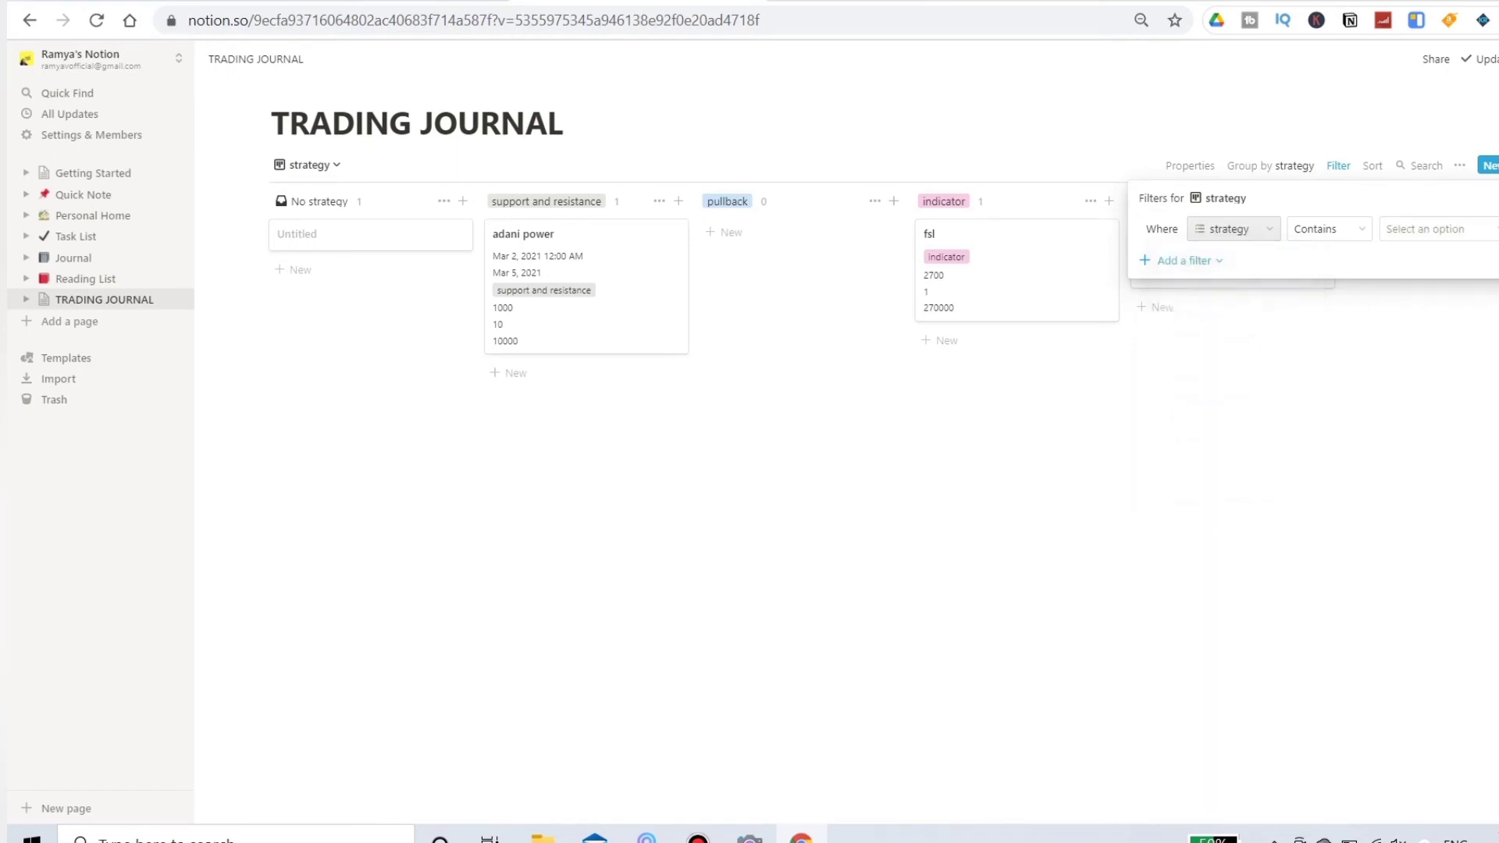
click(1432, 228)
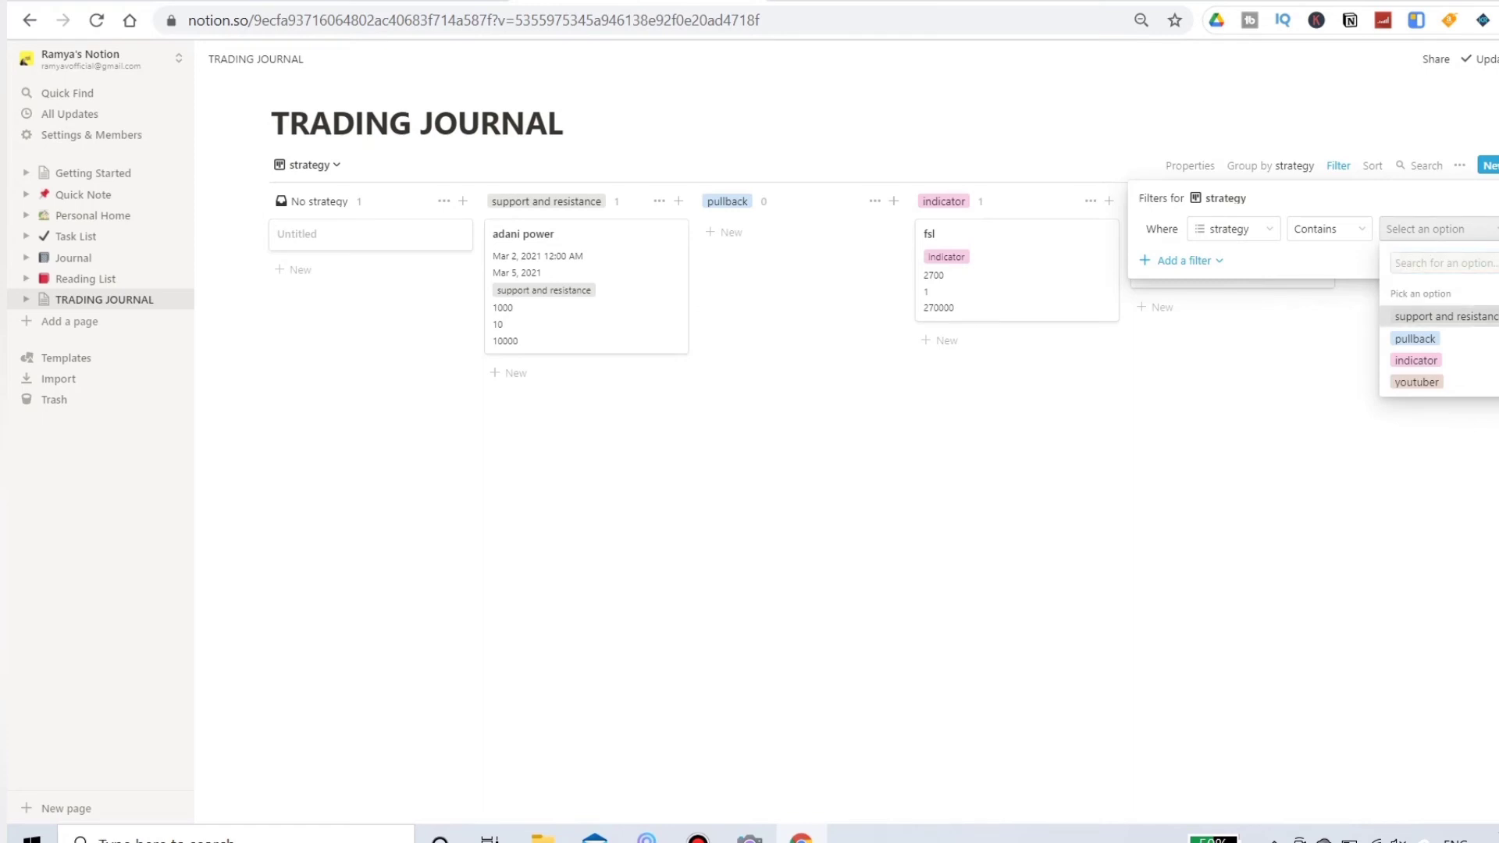
key(Return)
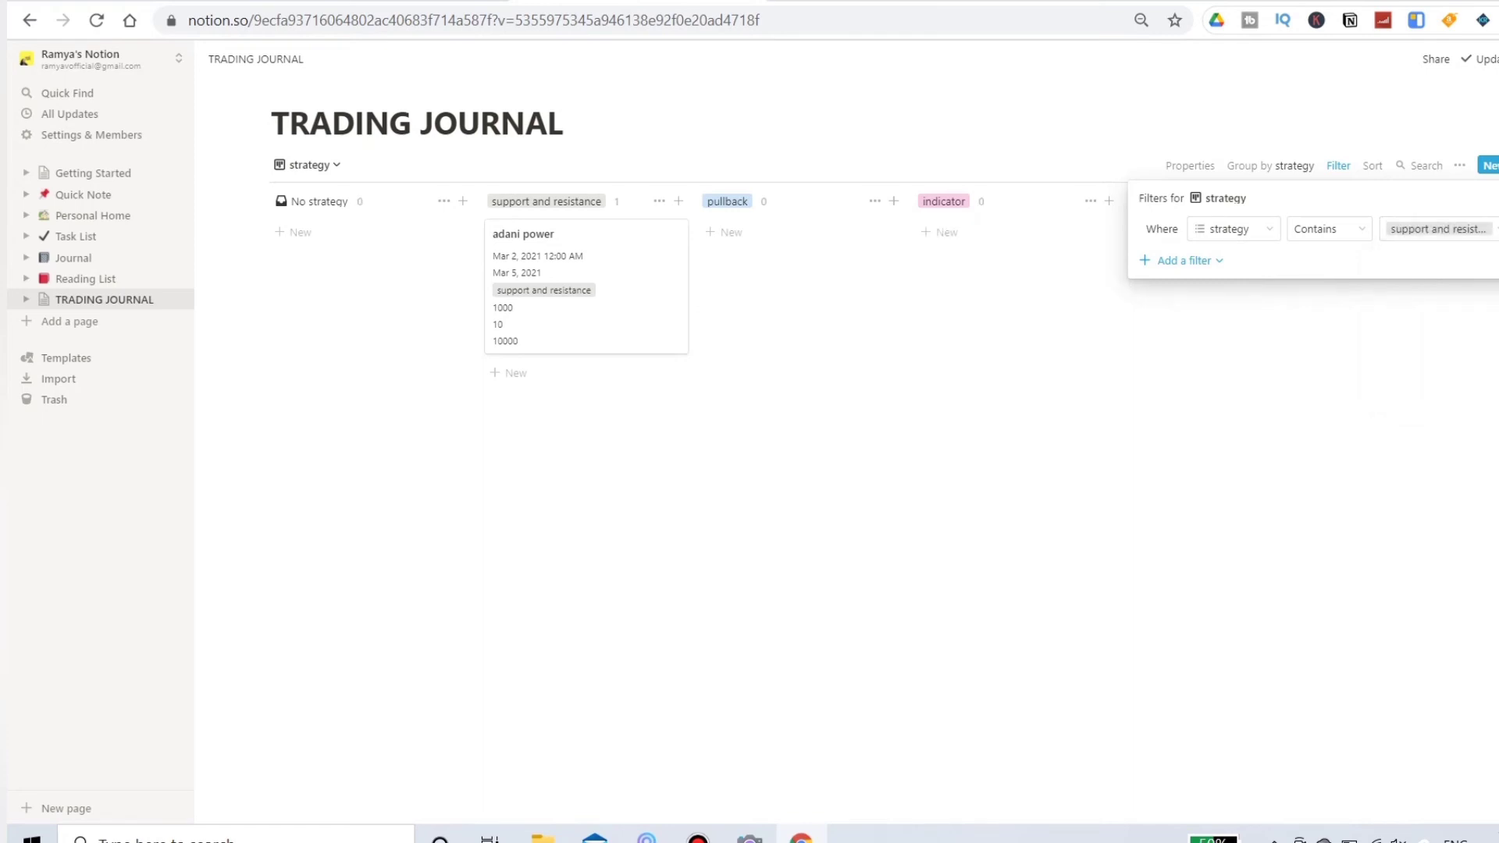
key(Escape)
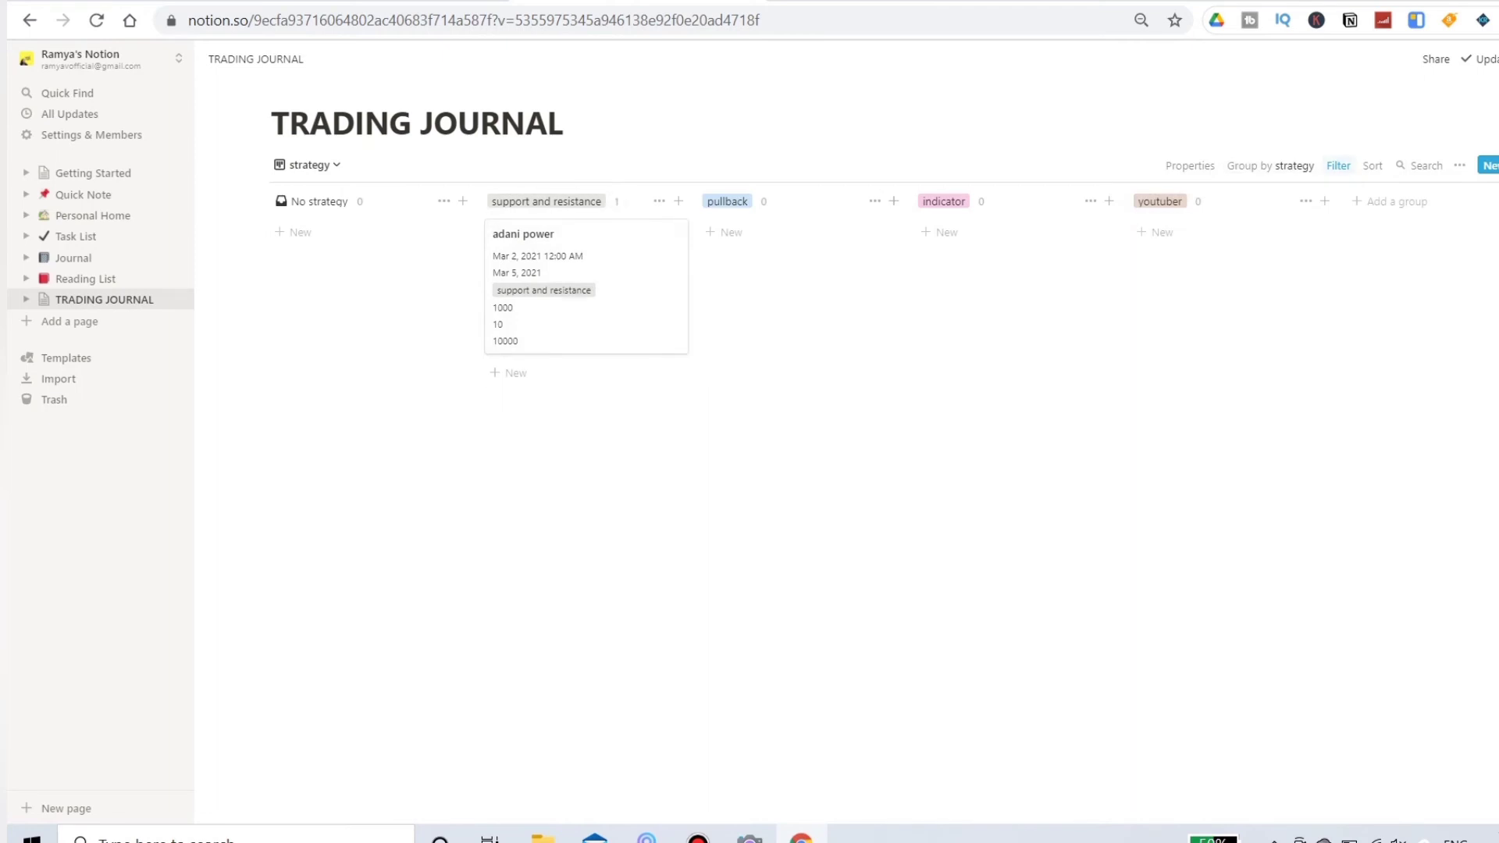
Step: Add an ascending sort by STOCK NAME to the board
click(1372, 166)
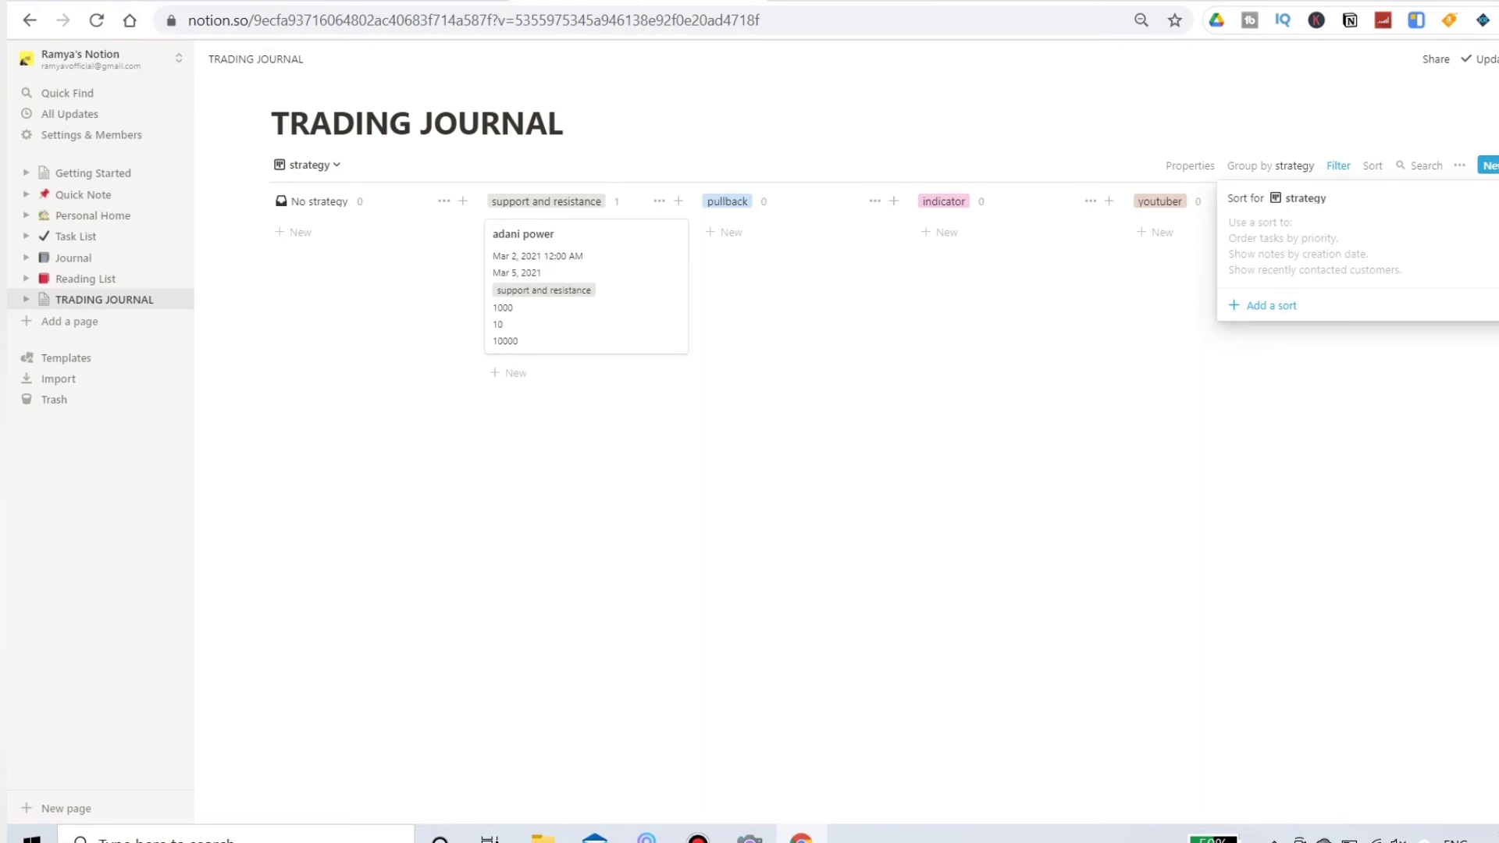
click(1271, 306)
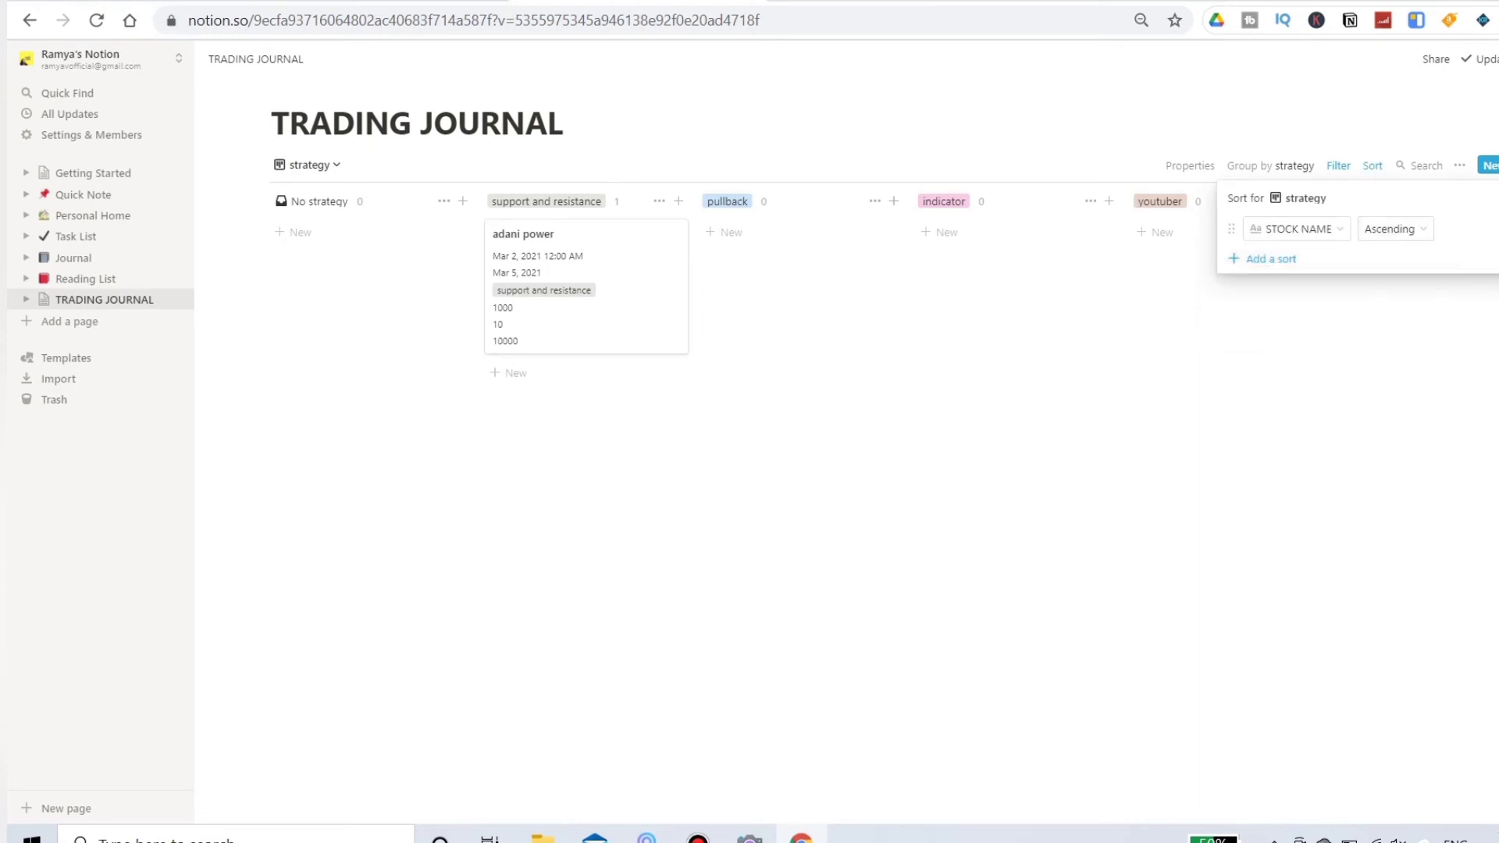
key(Escape)
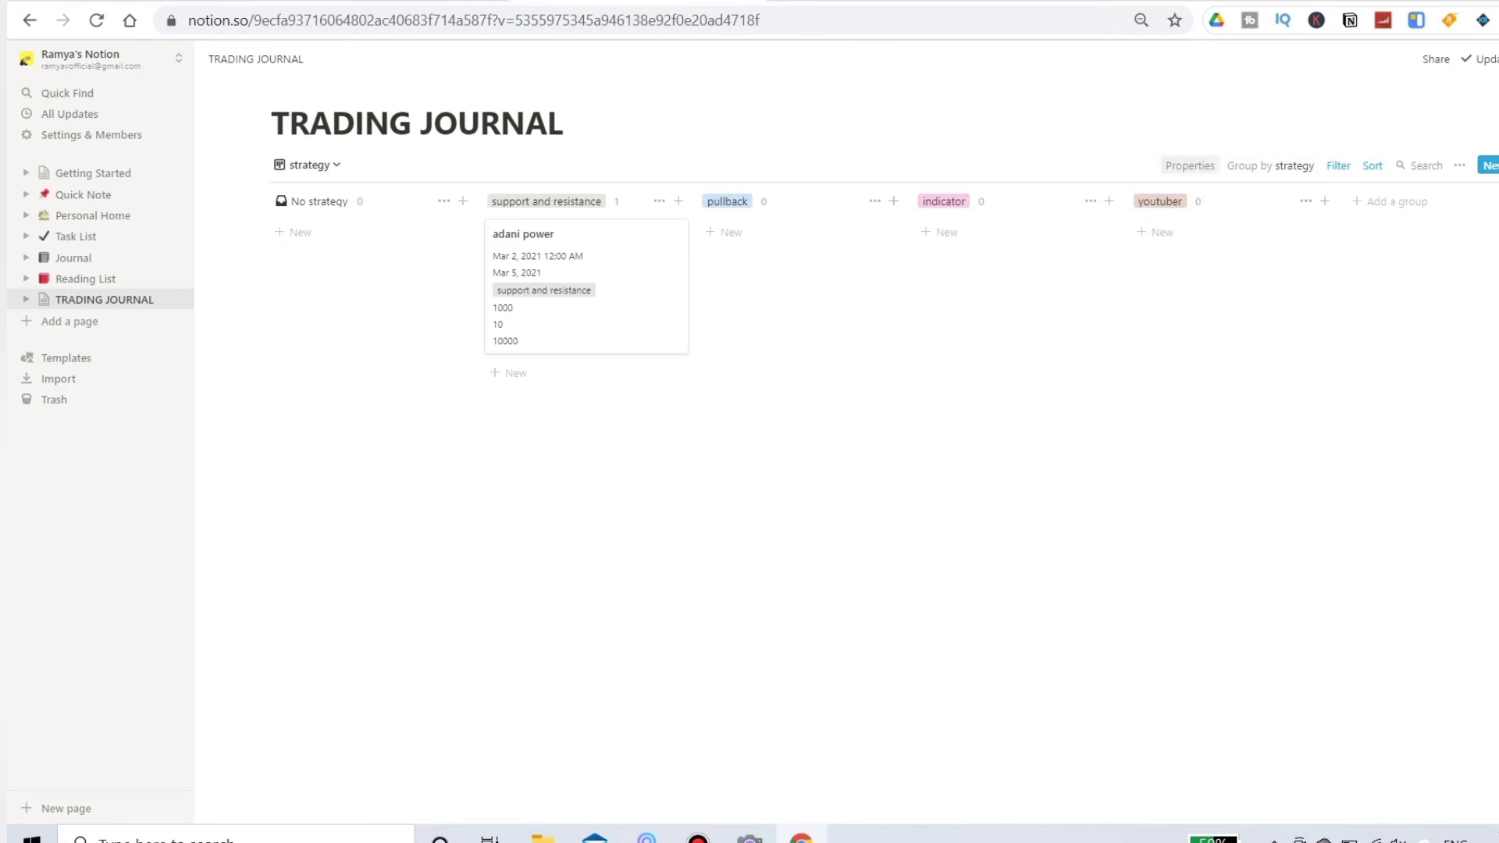
Step: Hide entry date time, exit date time, profit/loss, note, stop loss, capital and profit percent on the board's cards
click(1190, 165)
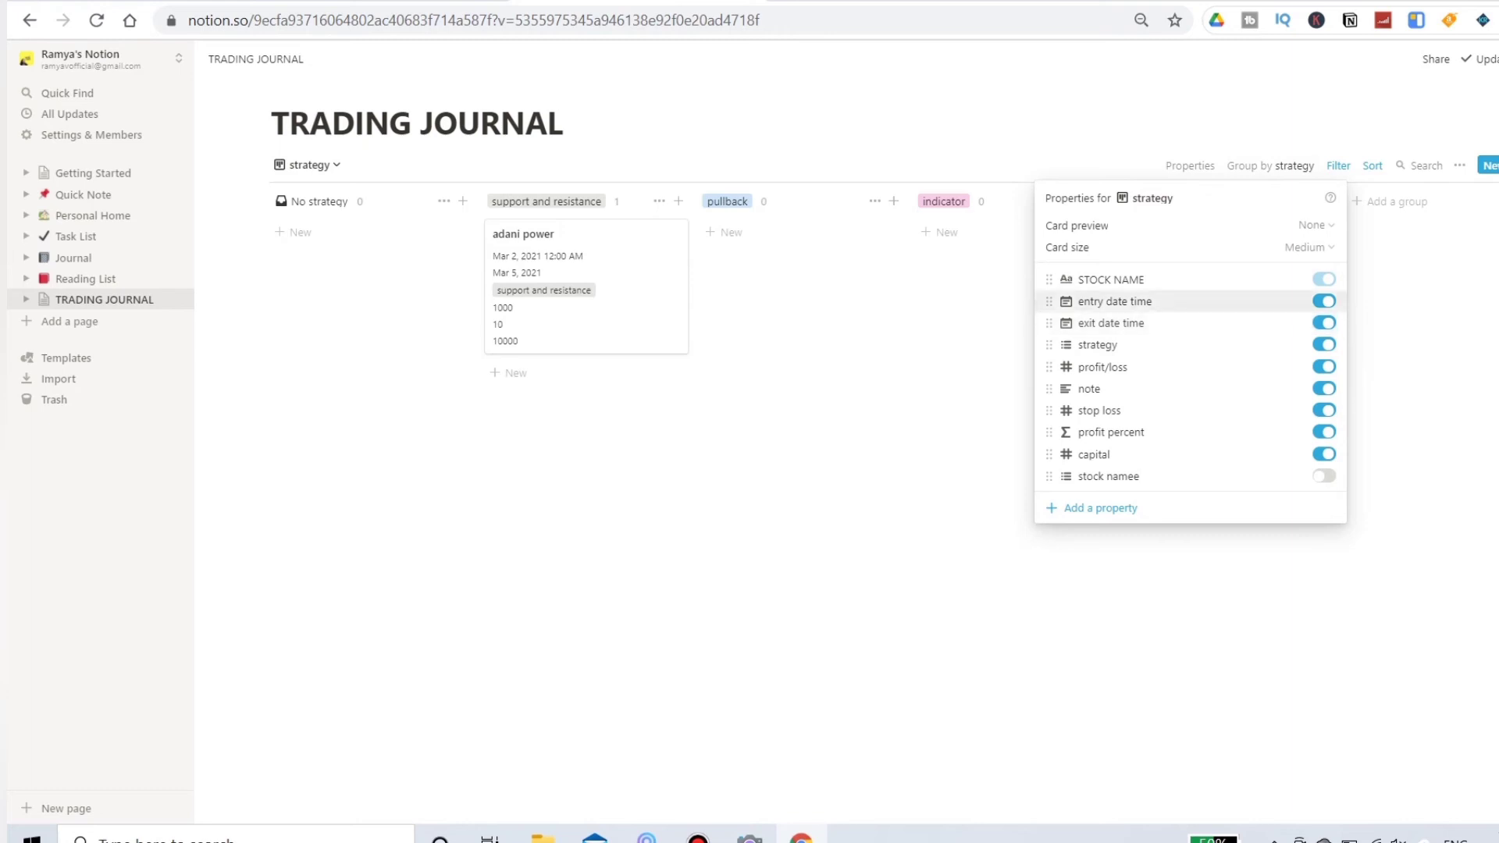
click(1324, 302)
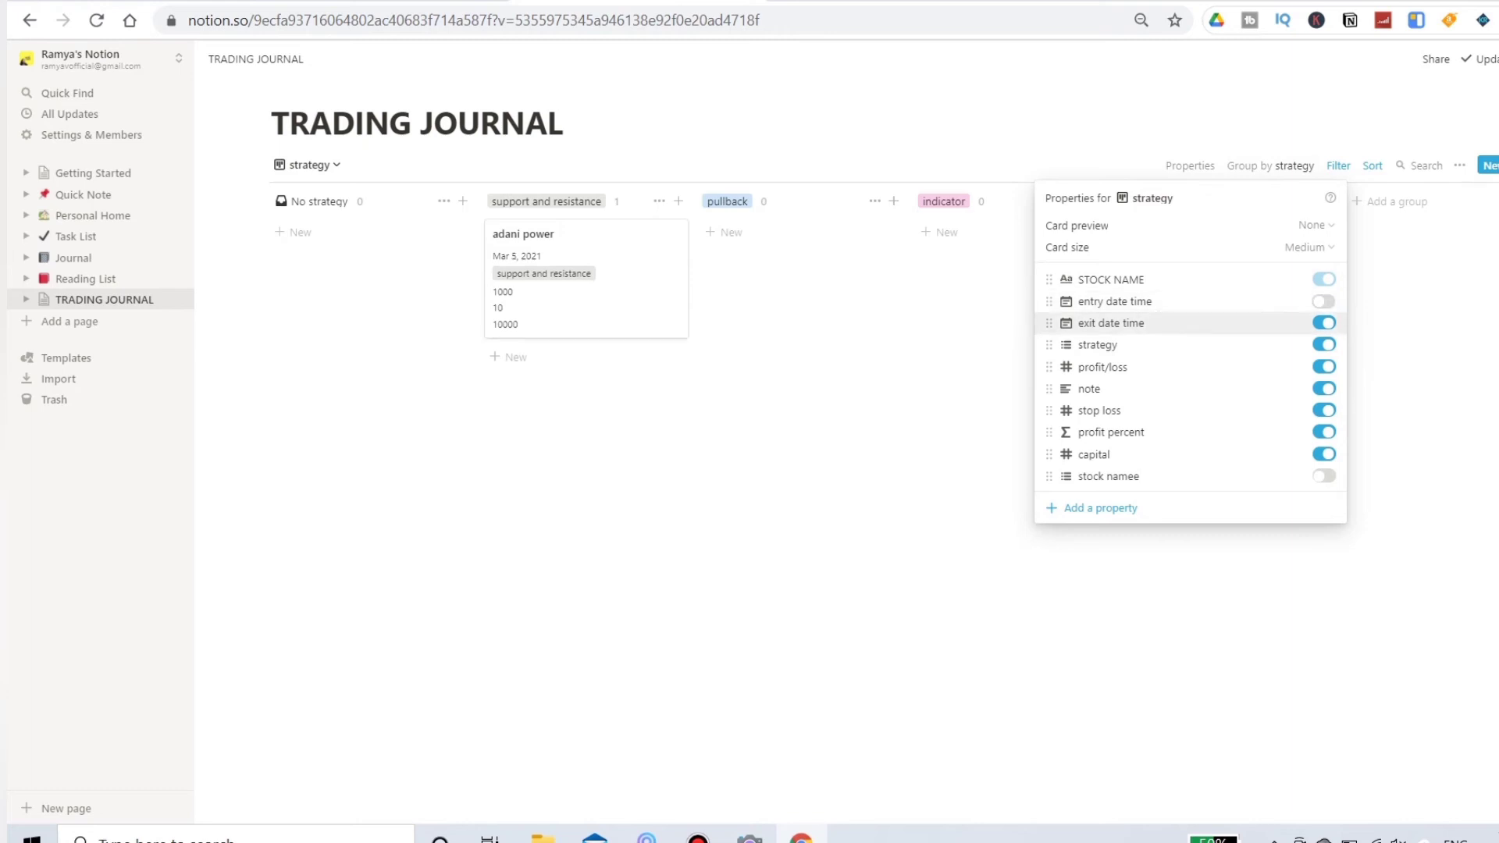
click(1324, 324)
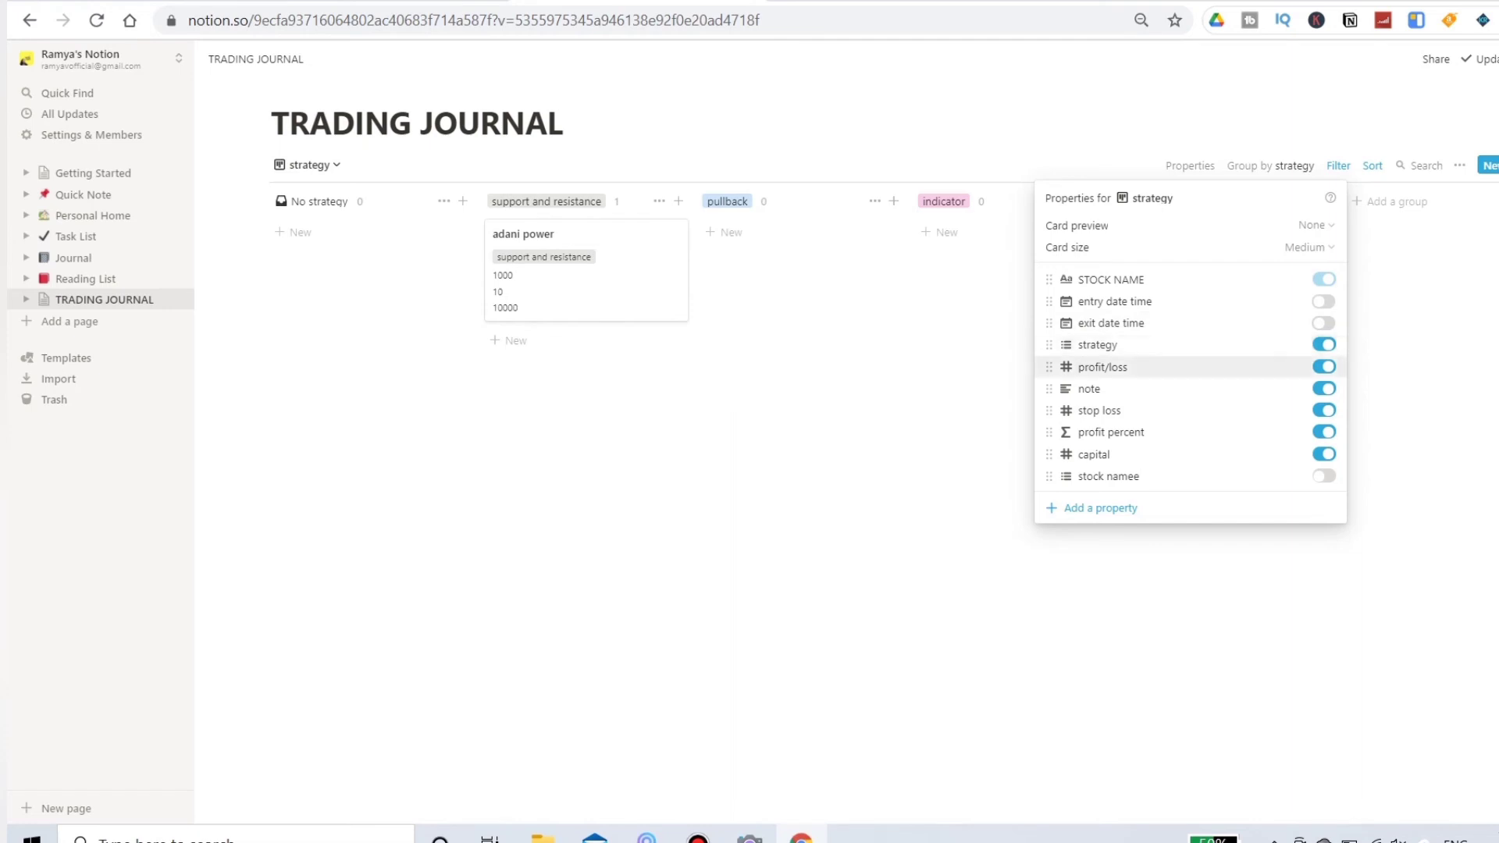
click(1324, 367)
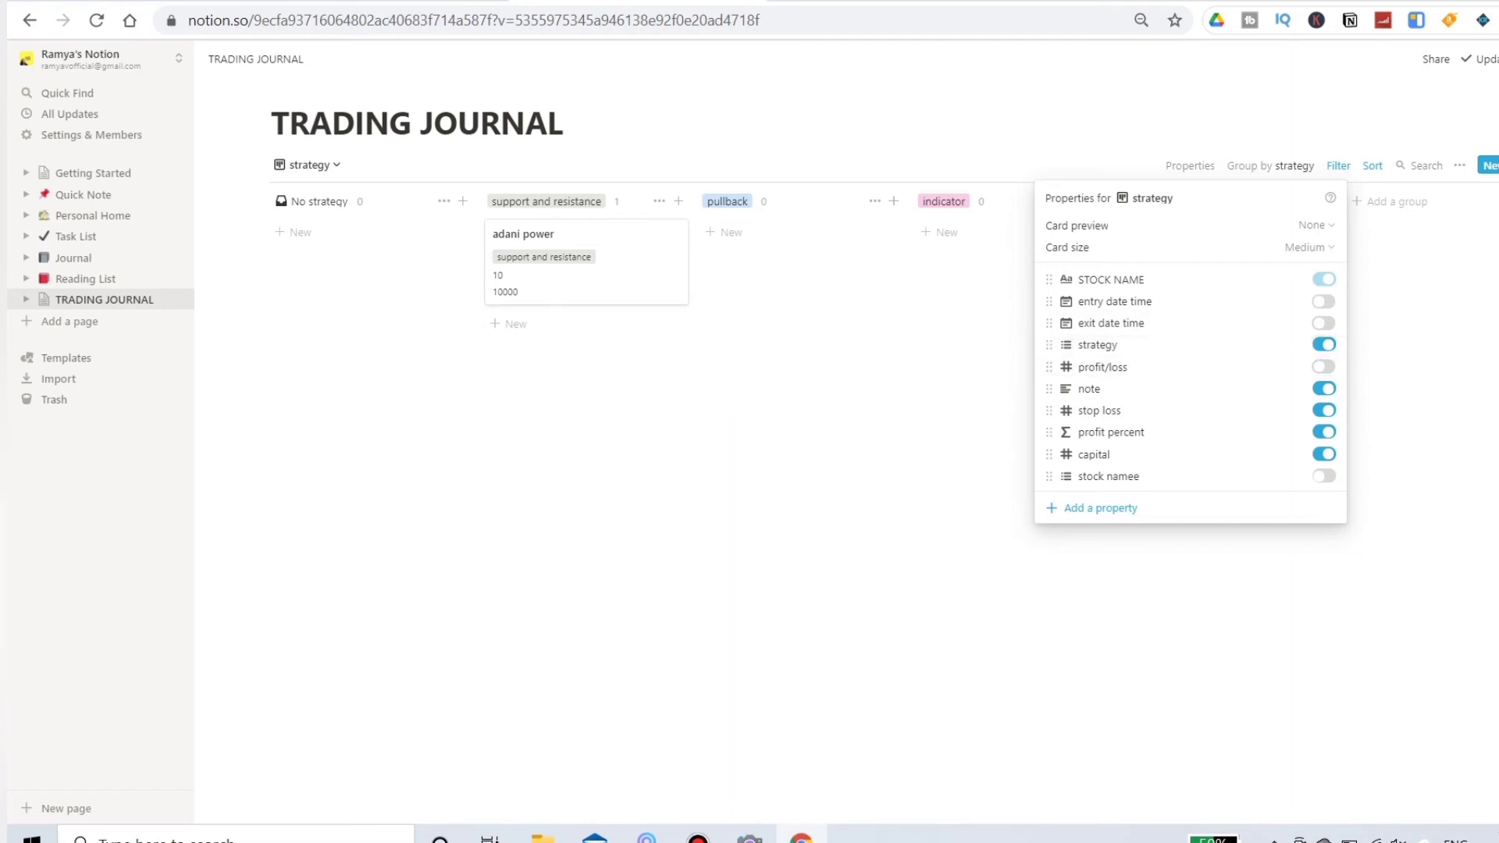
click(1324, 388)
click(1324, 411)
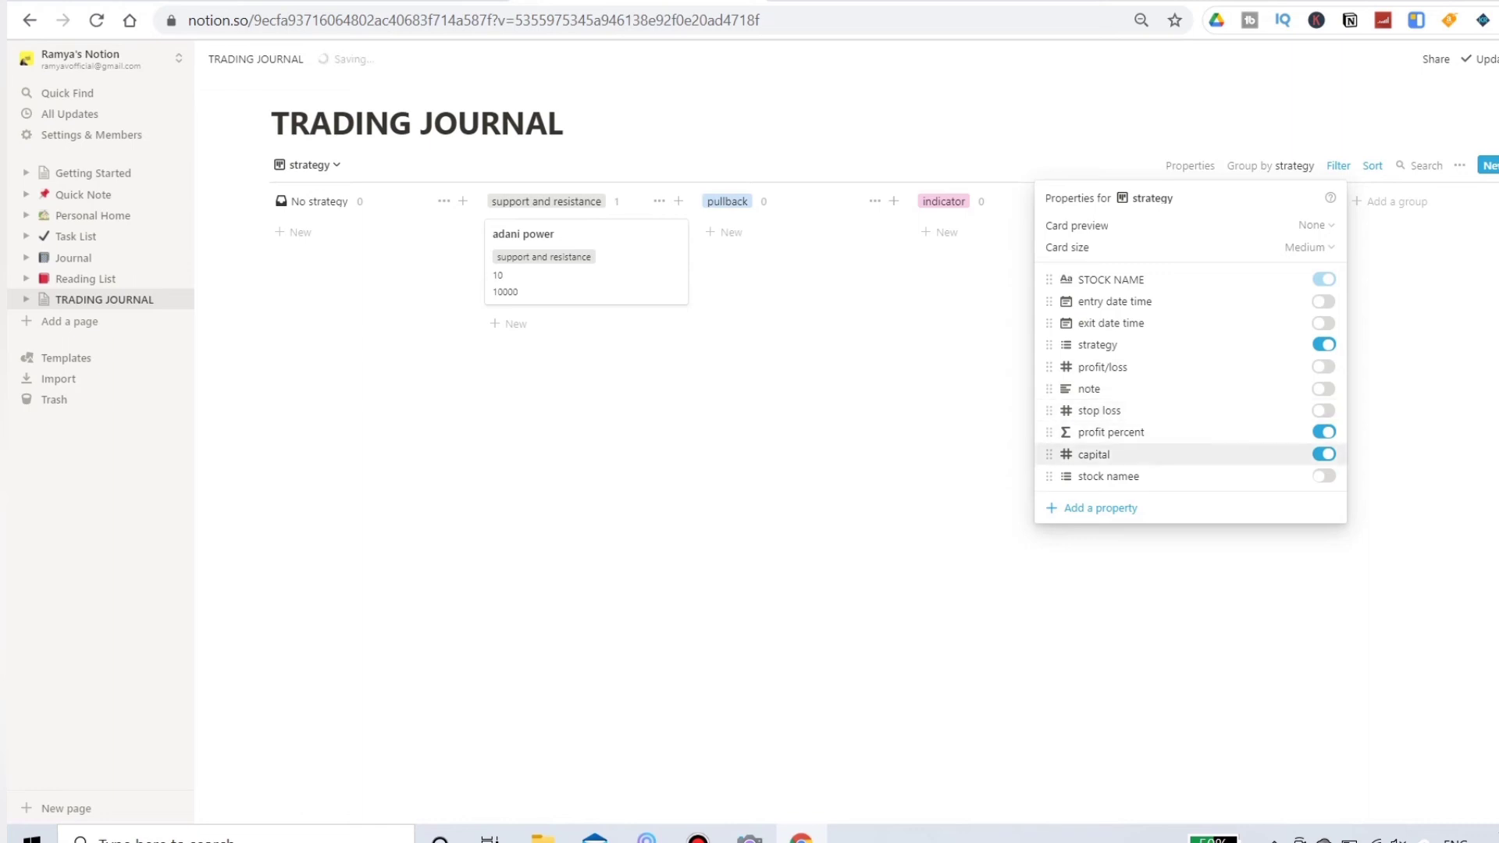
click(1324, 454)
click(1324, 431)
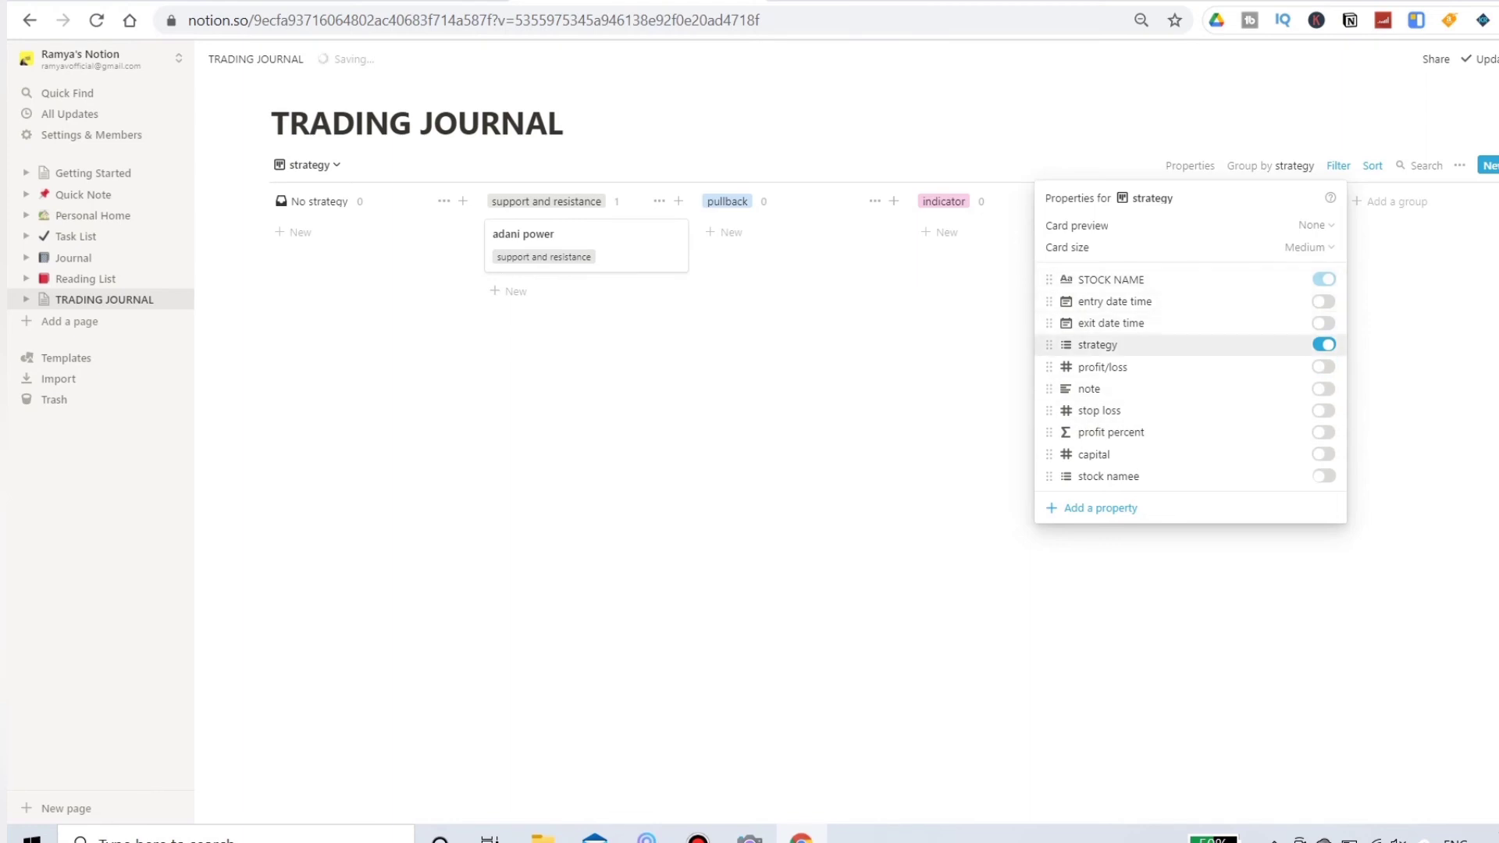
click(875, 353)
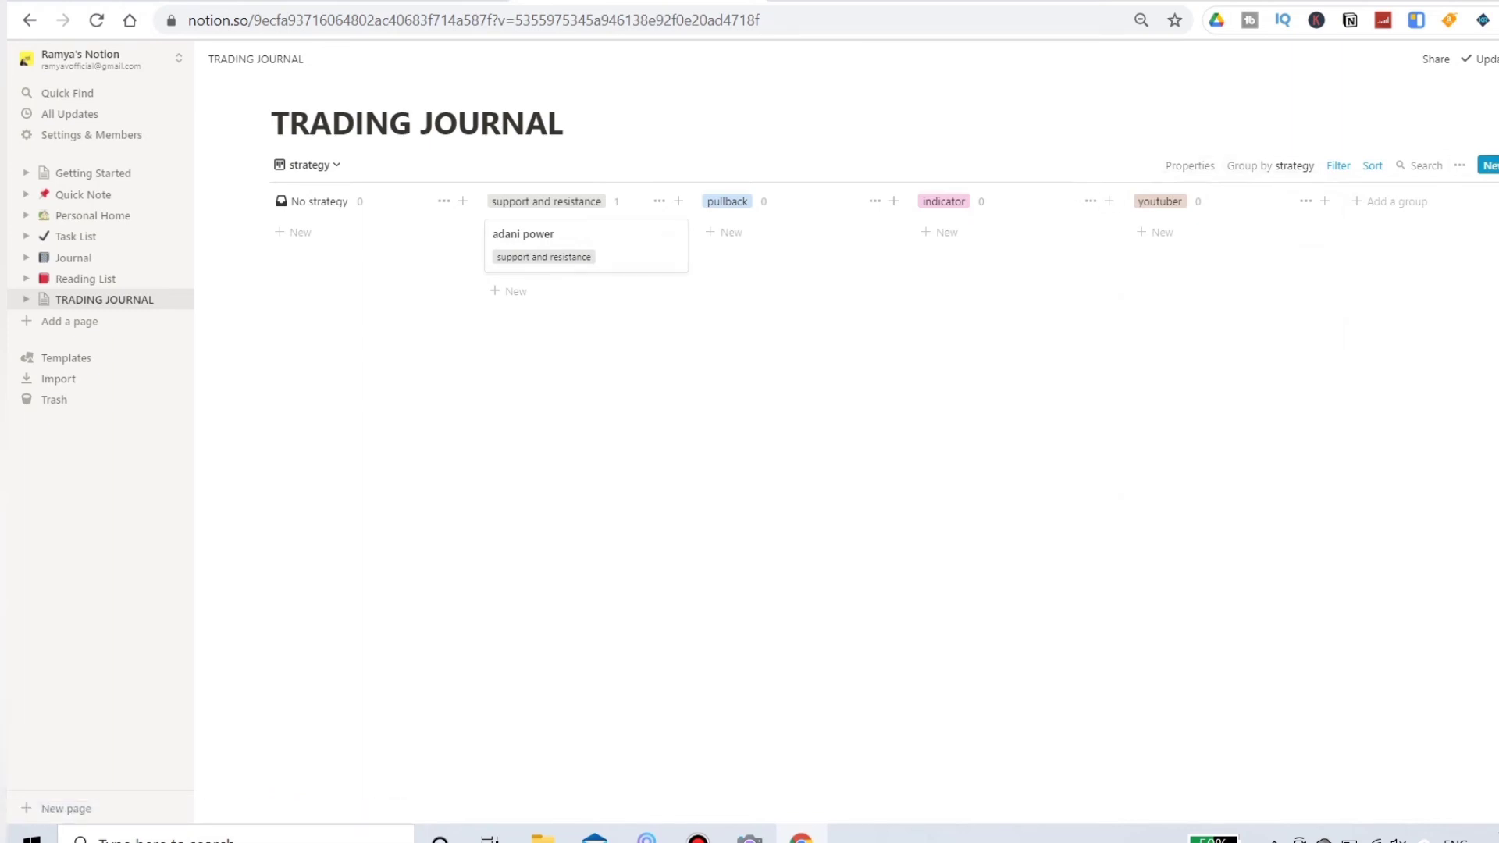
click(1497, 165)
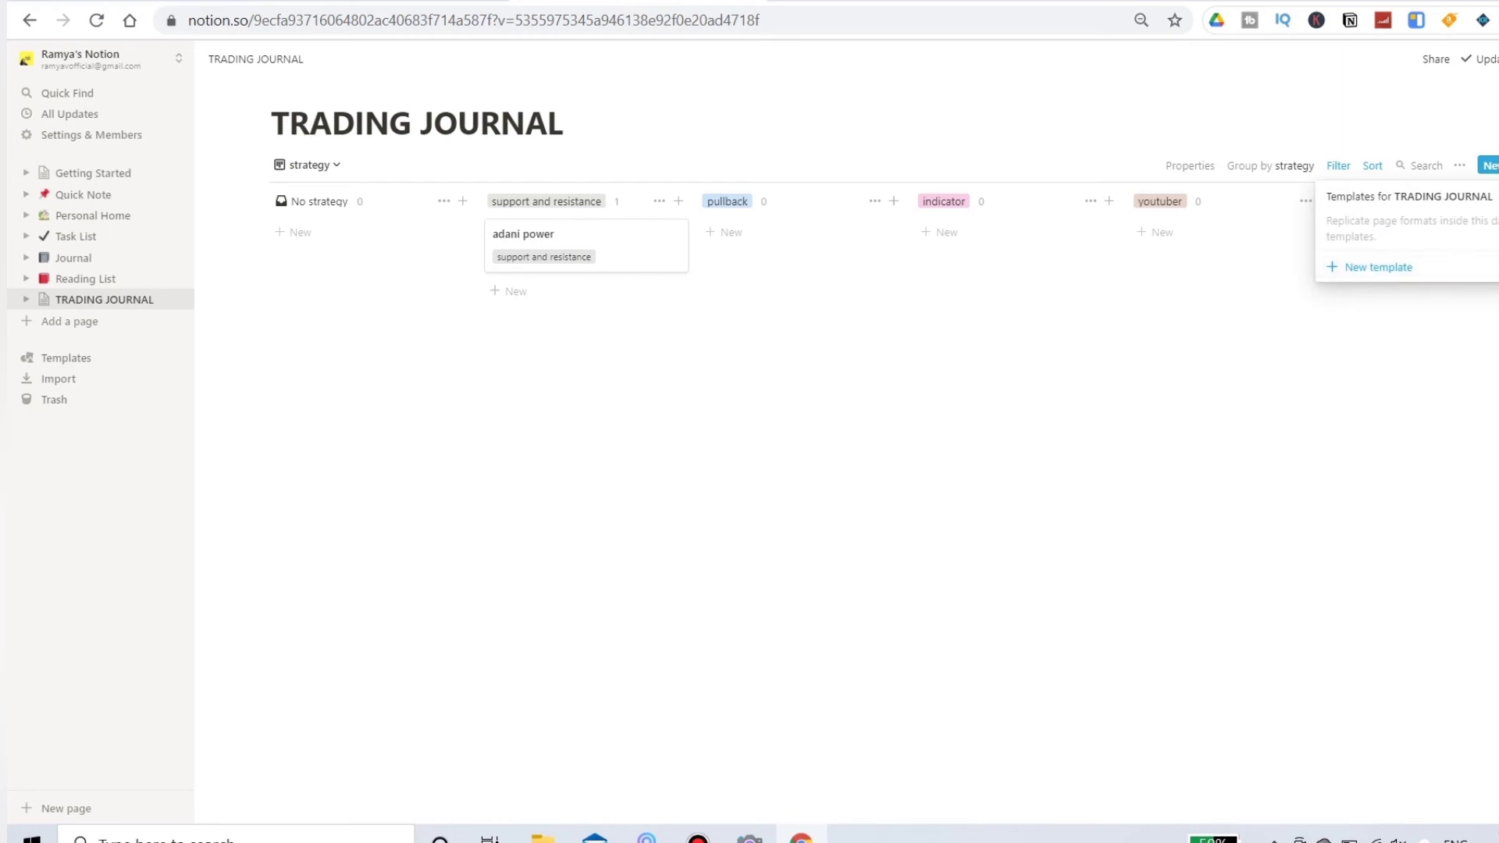
key(Escape)
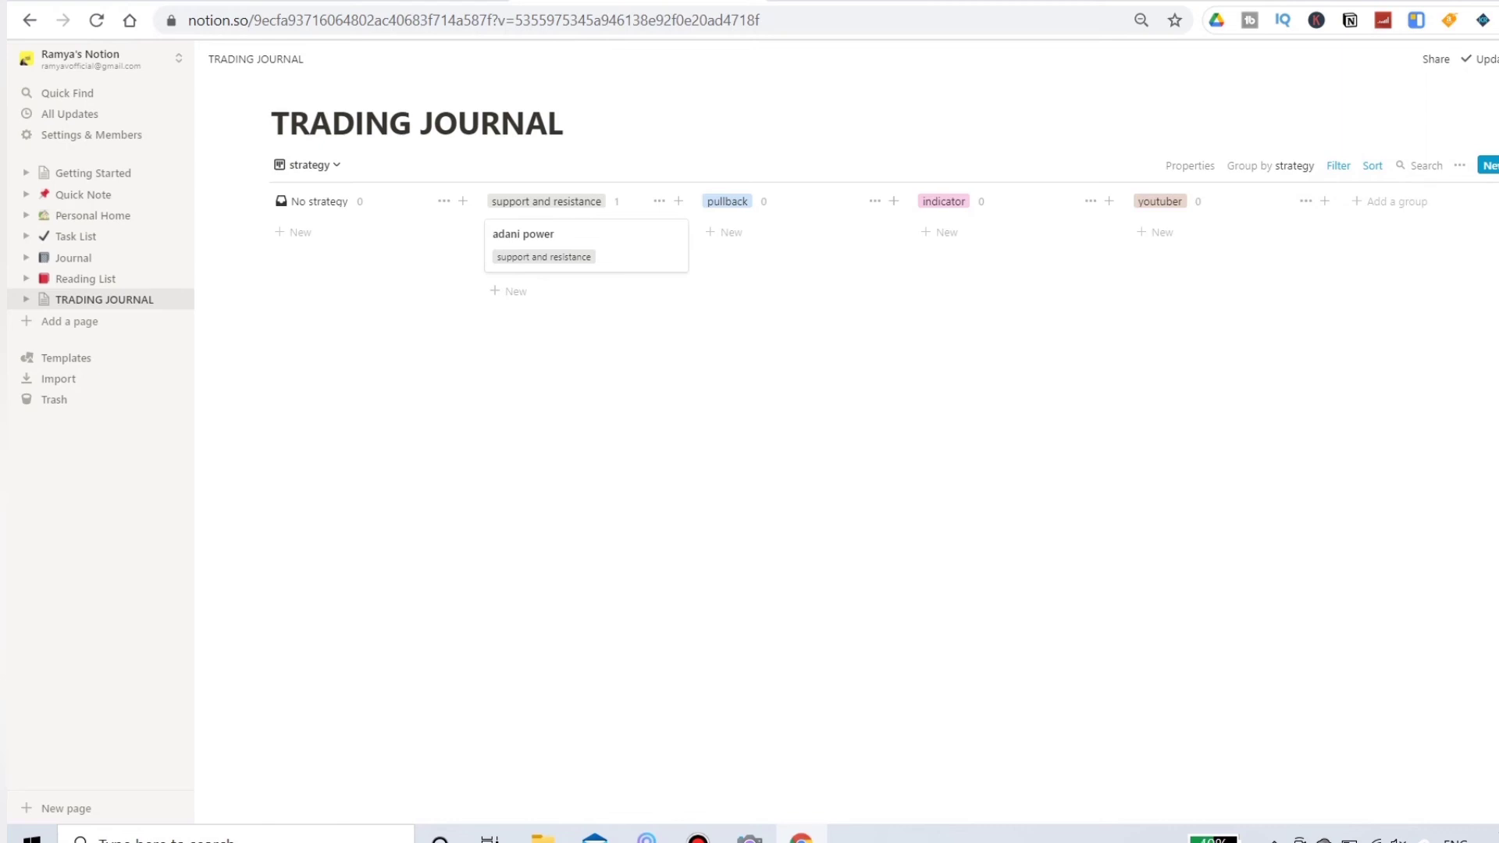
Step: Add a blank trade to the board's support and resistance group
click(509, 291)
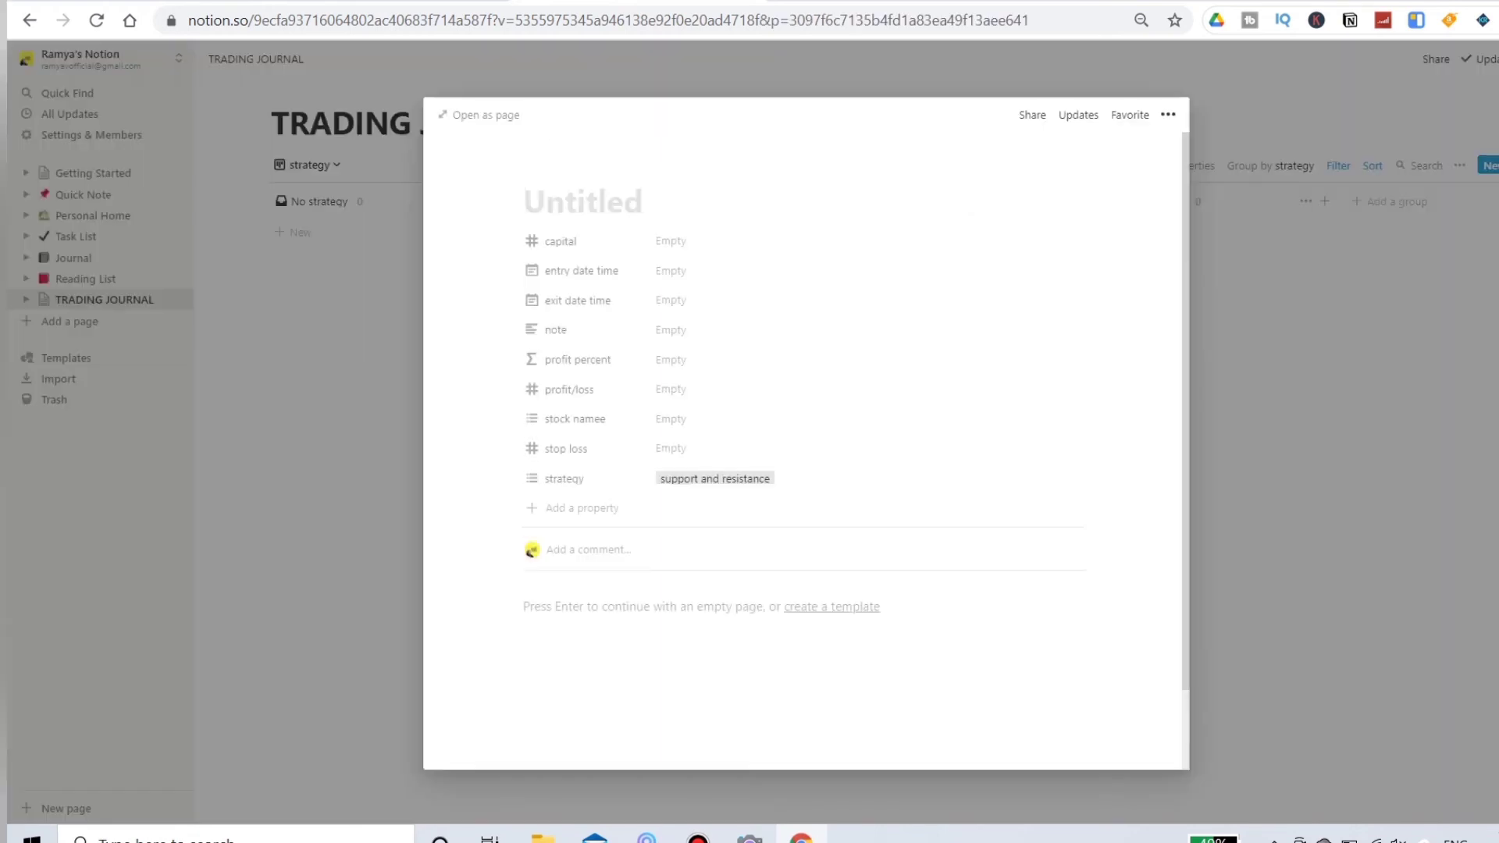
key(Escape)
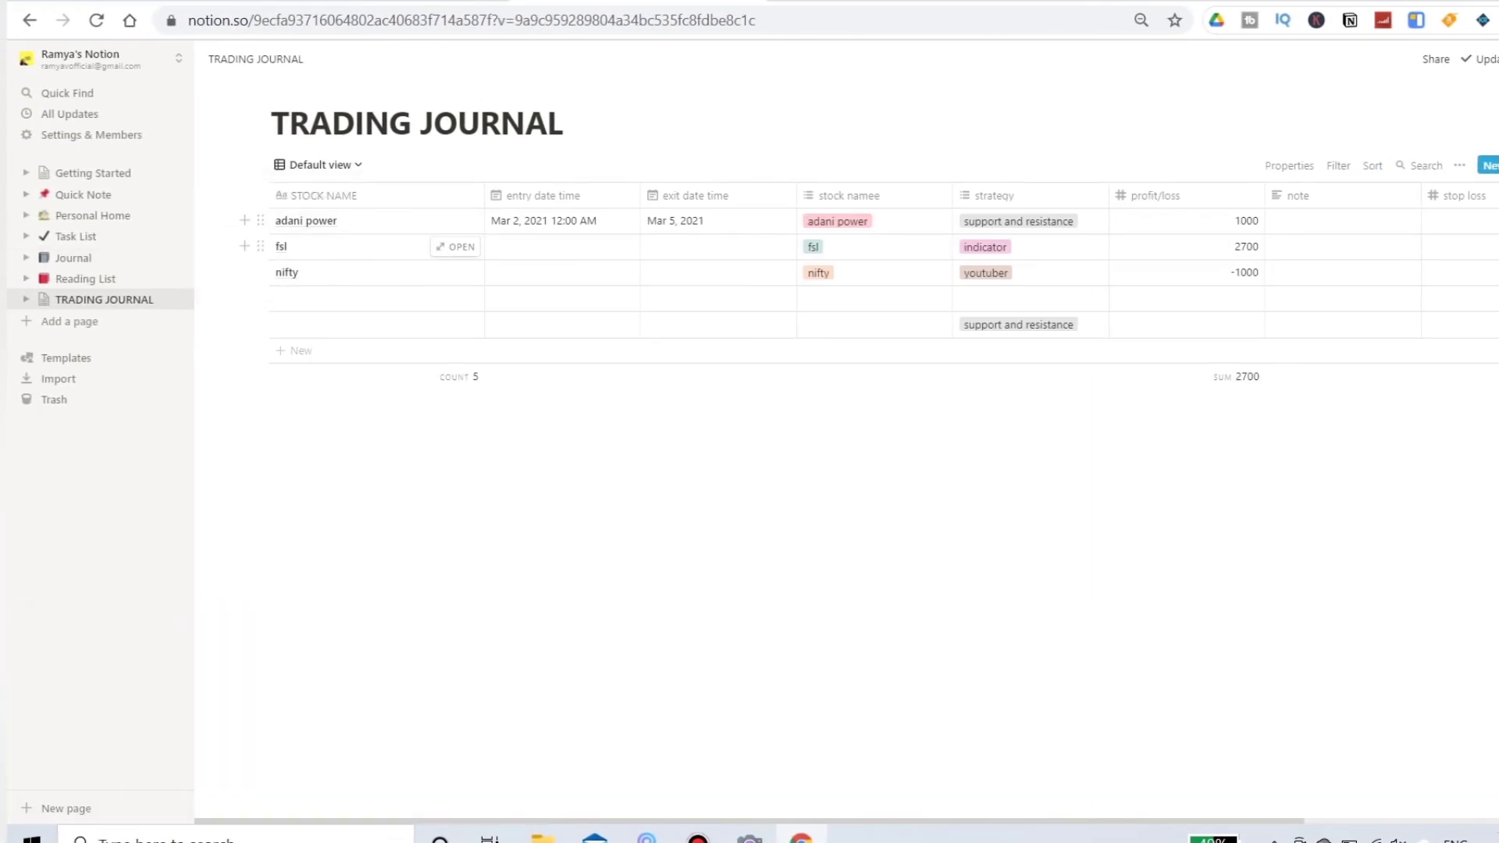
Step: Open the adani power trade as a full page and create a trading journal template from it titled "strategy note"
click(455, 221)
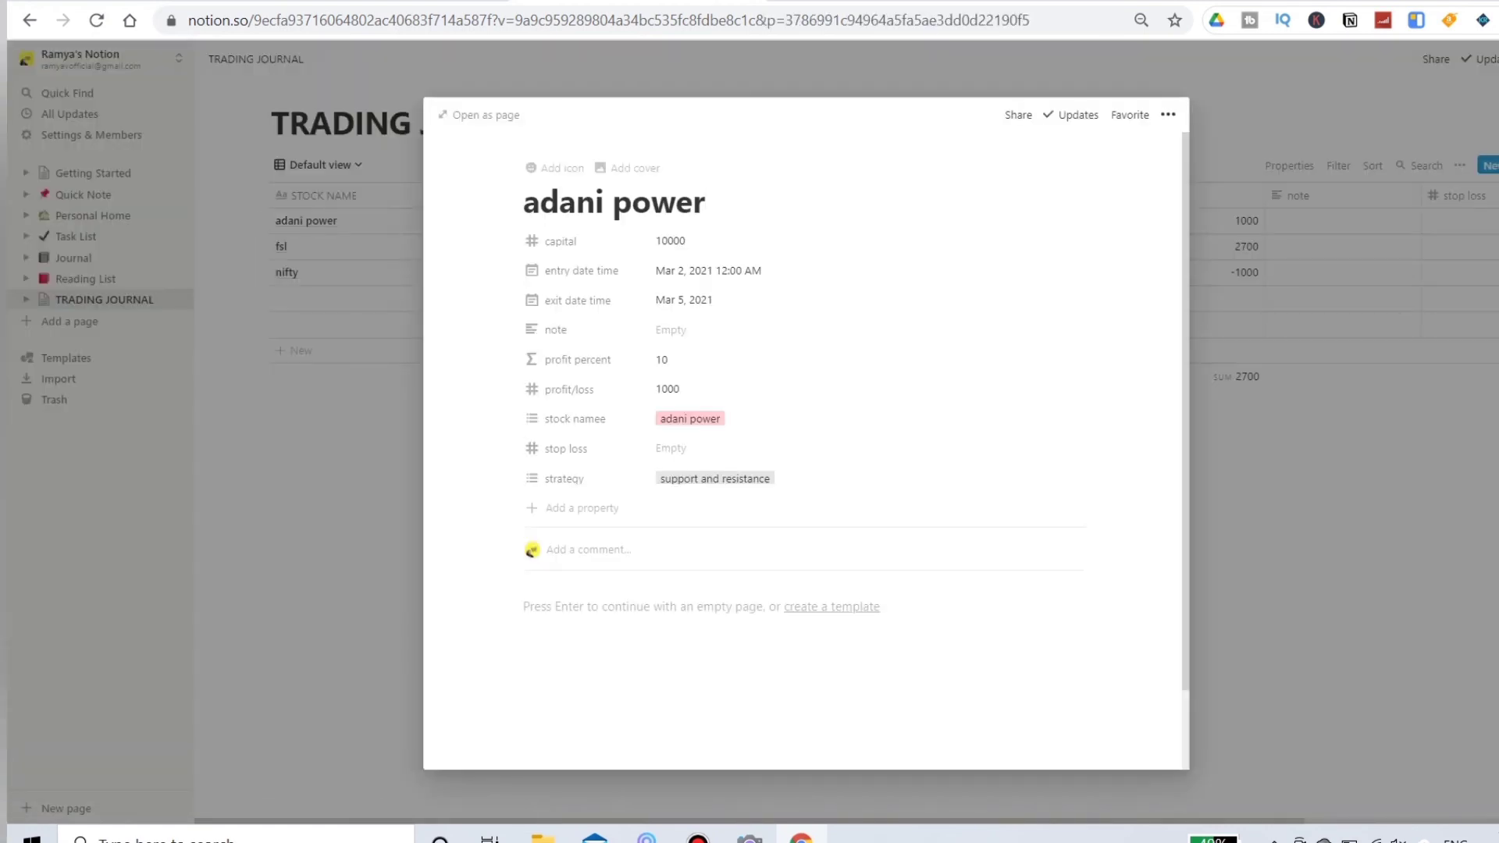
click(479, 114)
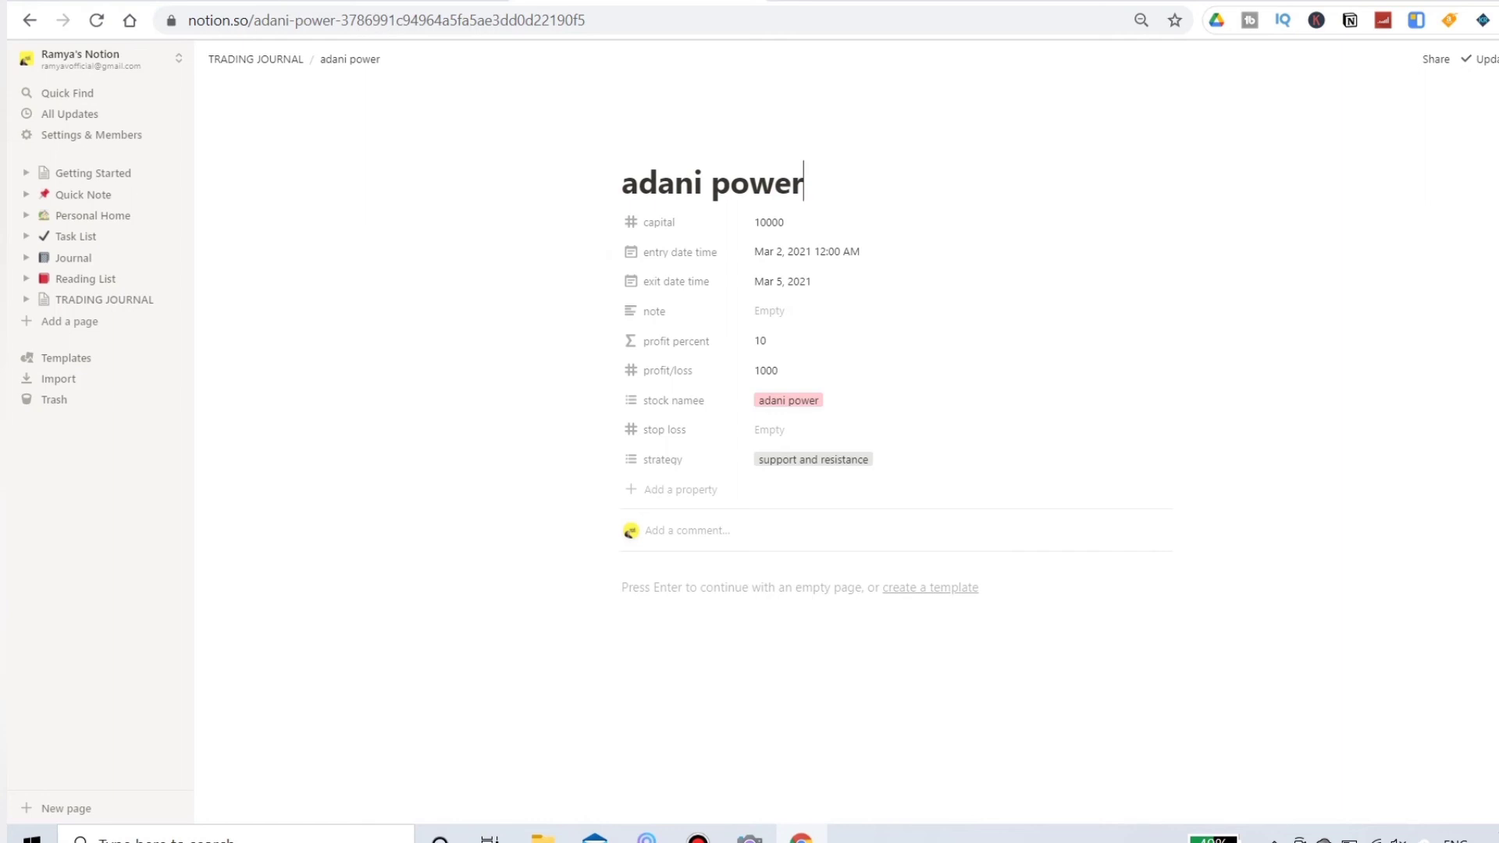
click(930, 587)
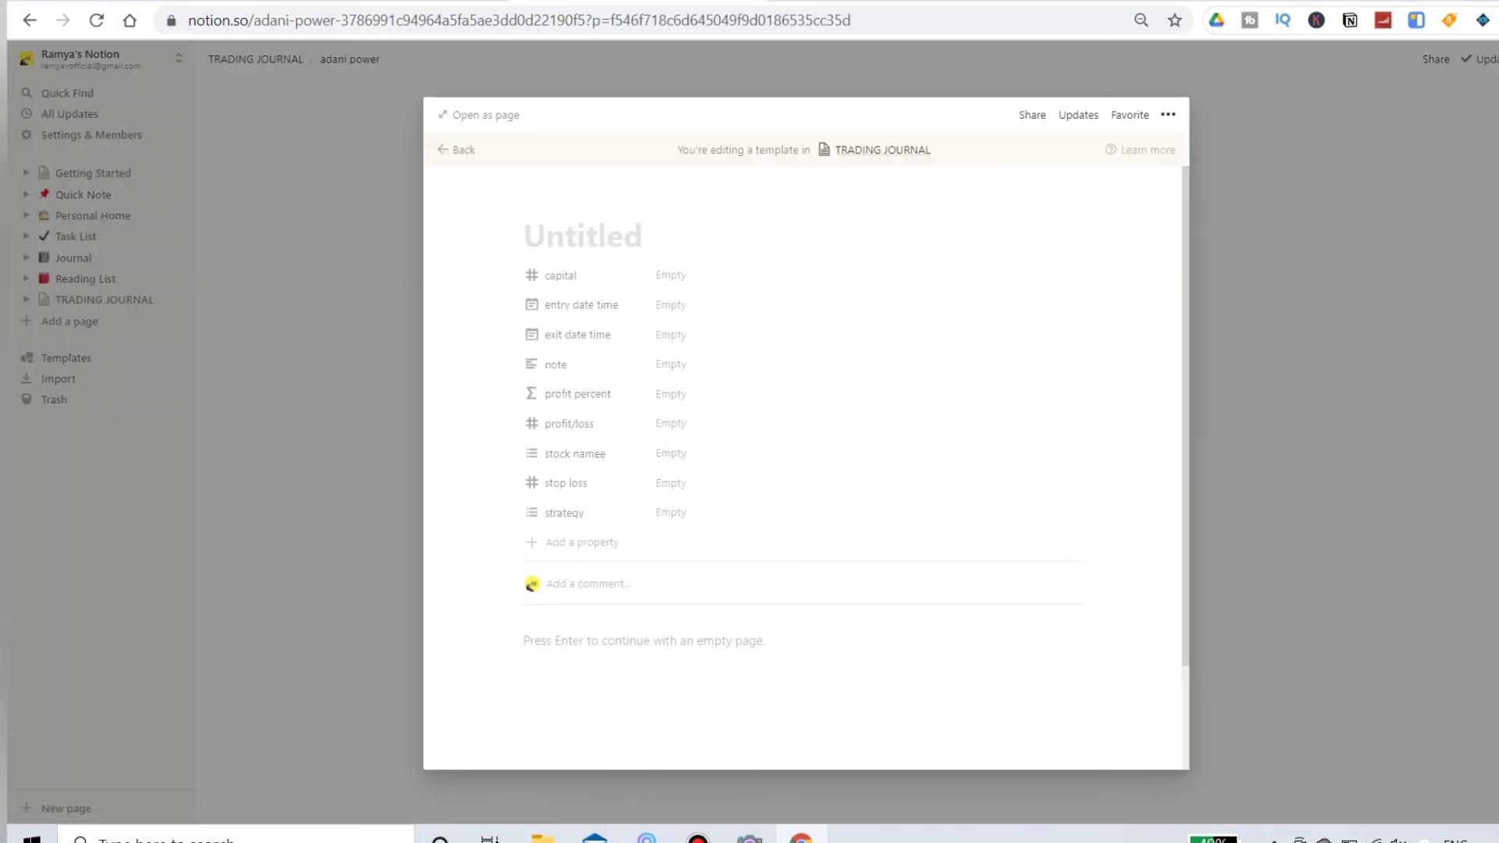
text(Str)
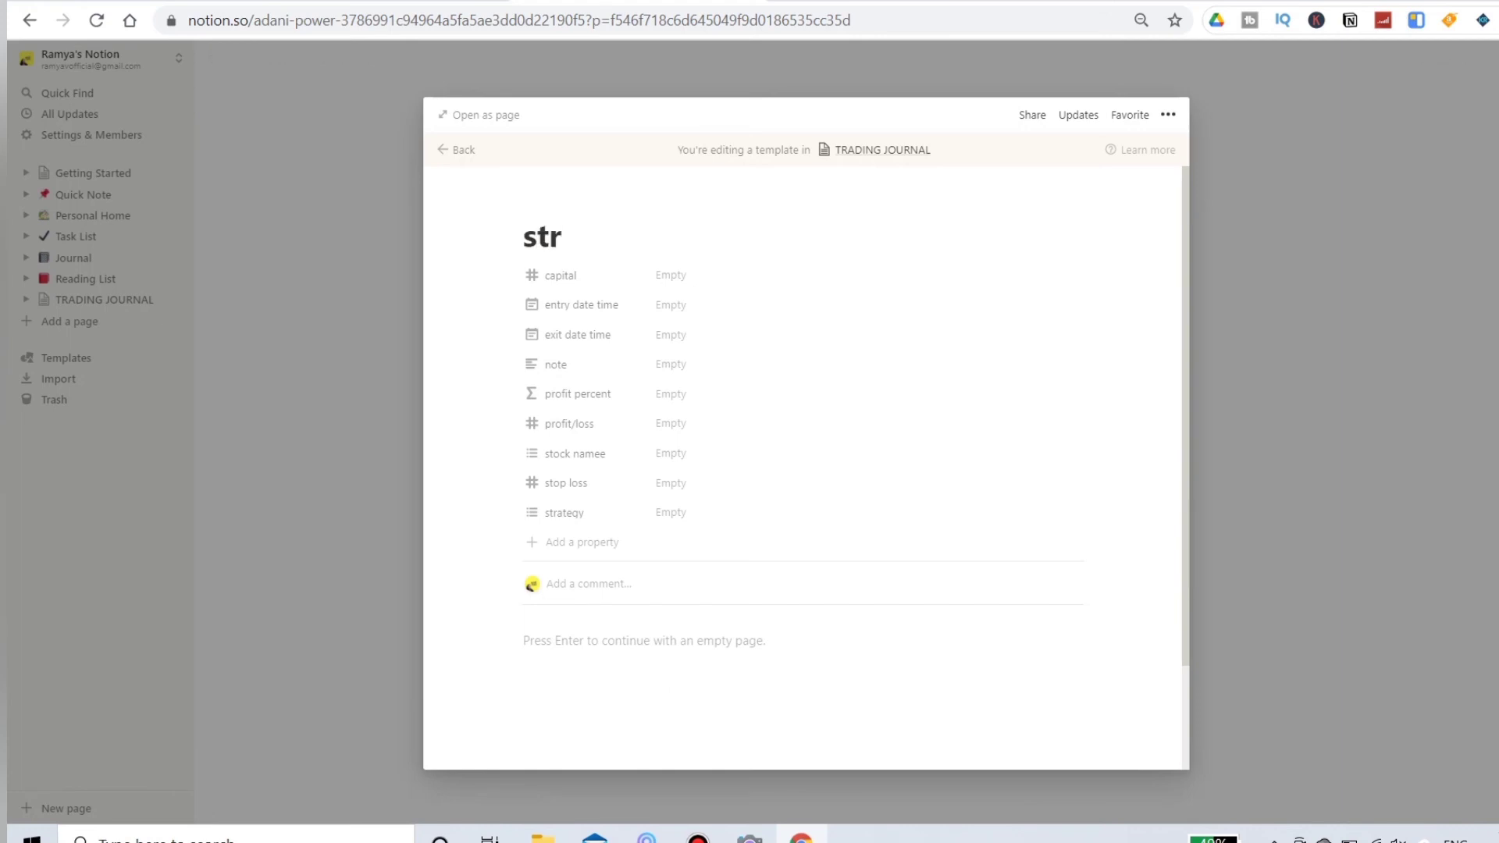
text(ategy n)
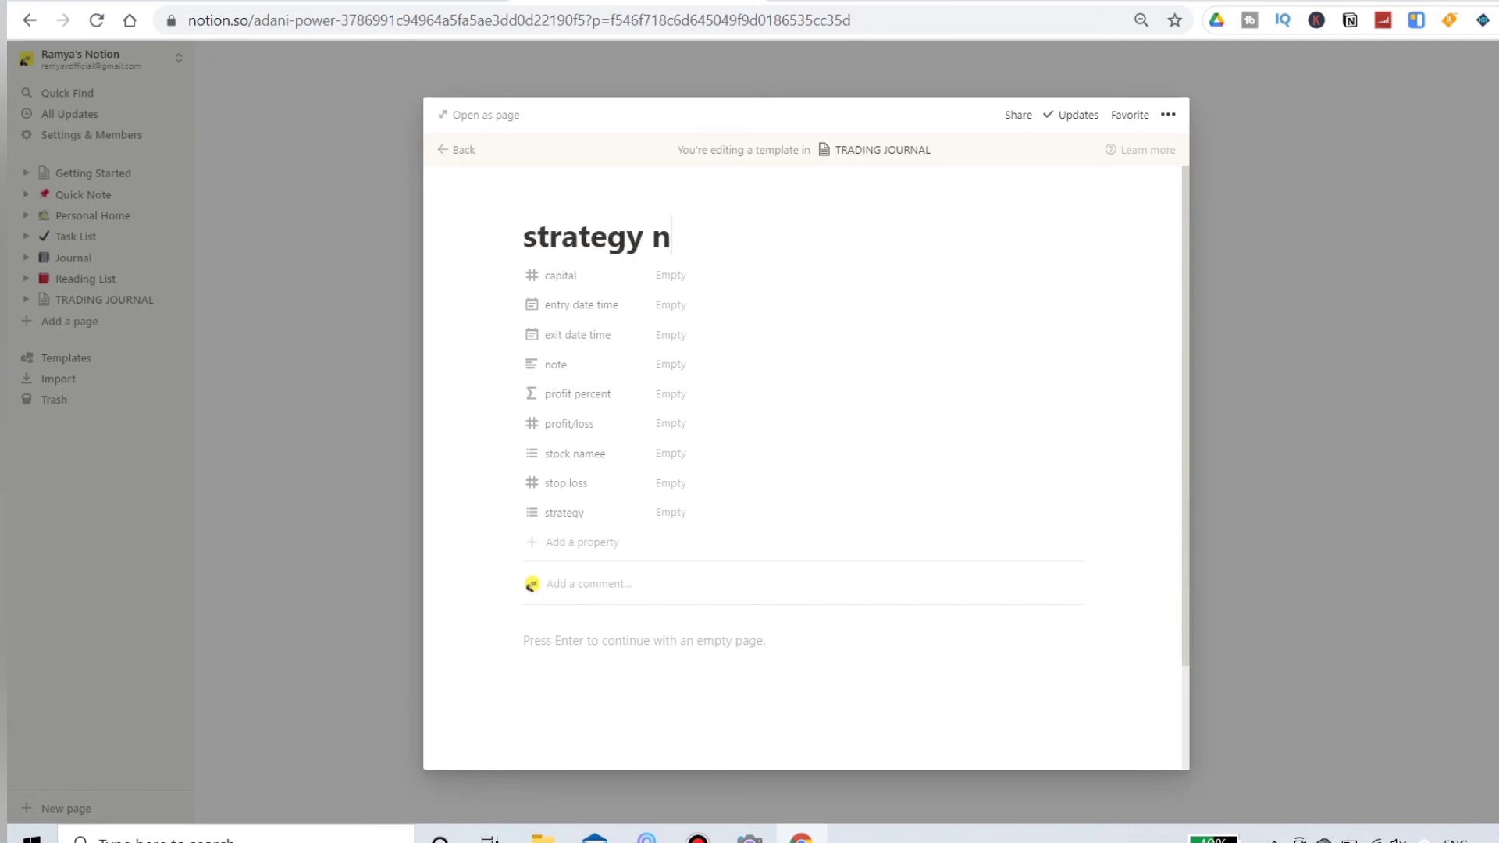
text(otes)
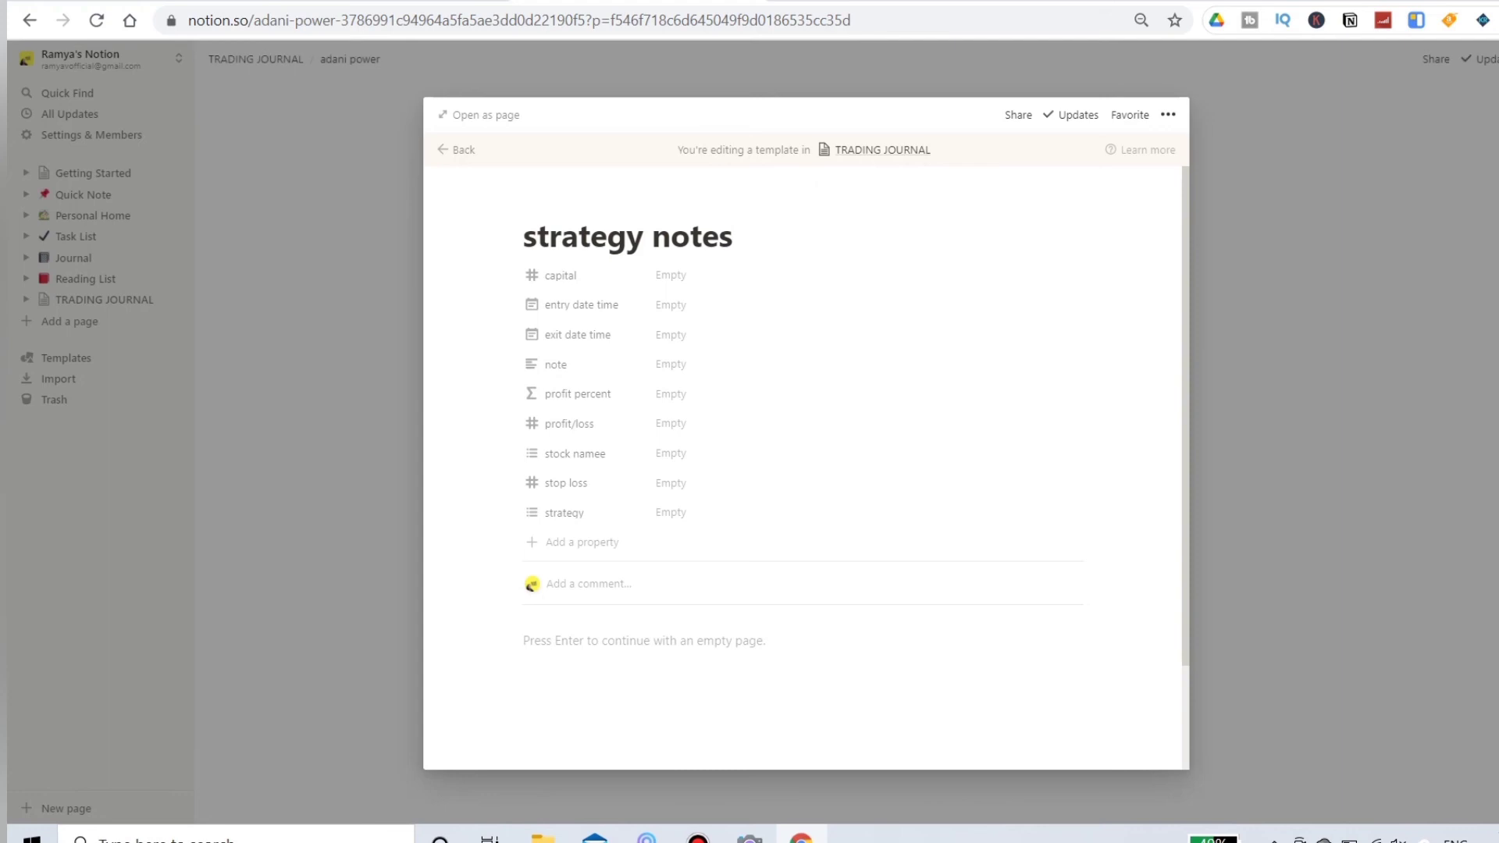
Step: Title the template "strategy notes" and give it five to-do items numbered 1 to 5
key(Return)
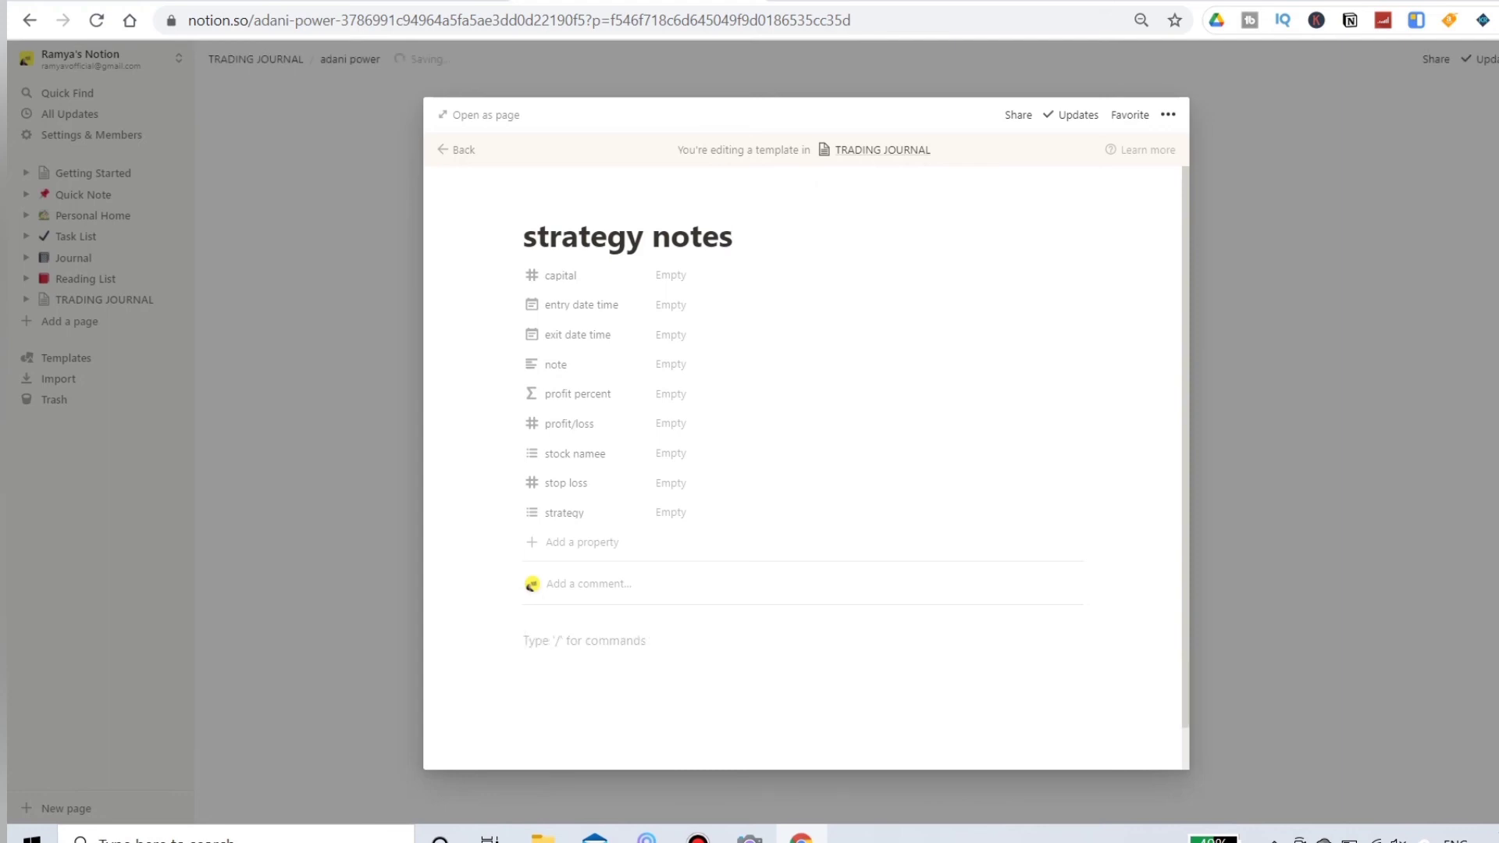
text([])
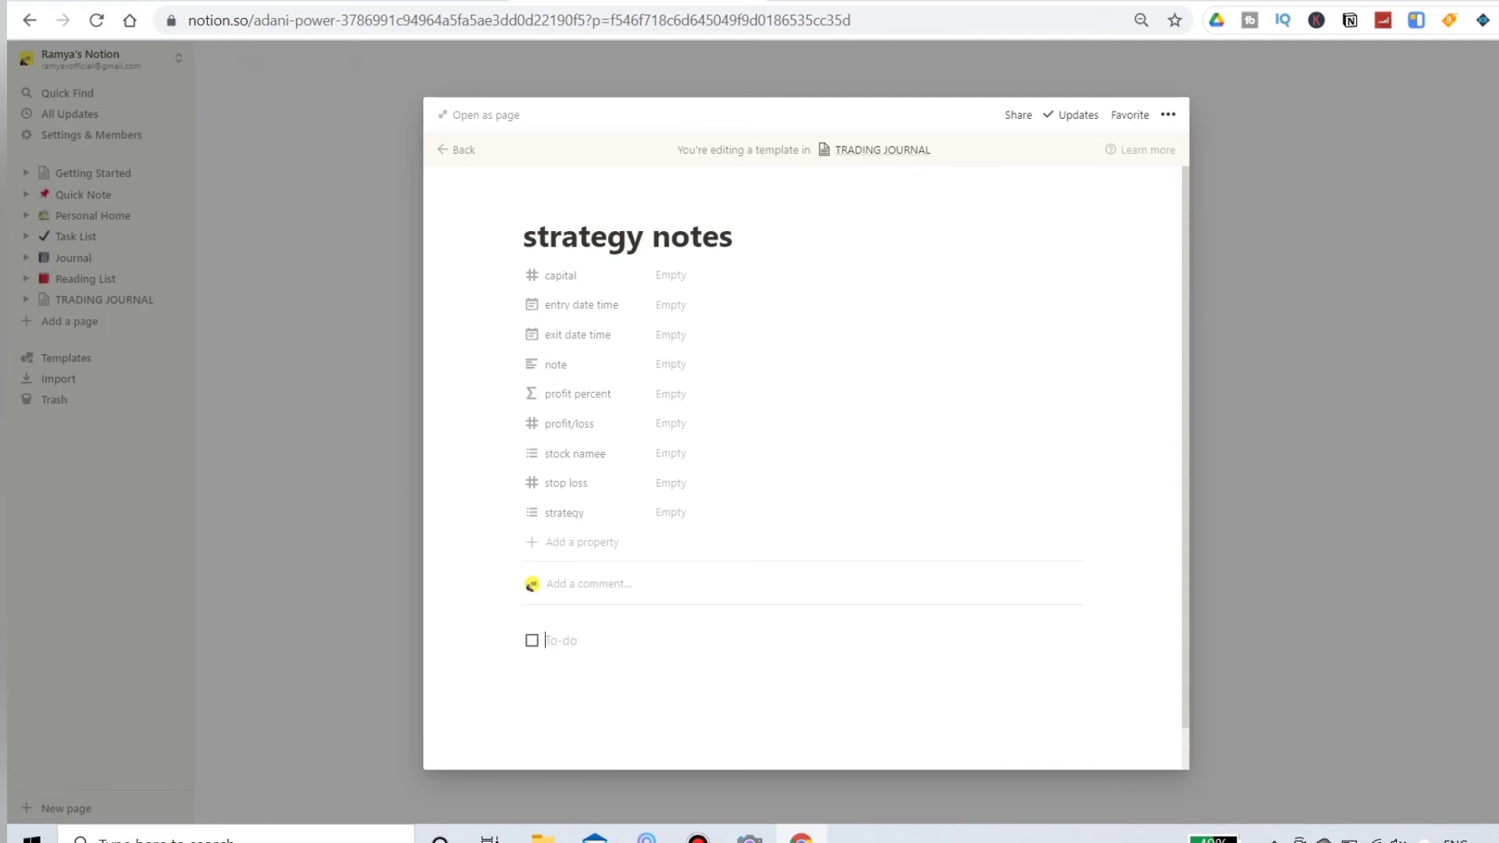
text(1)
key(Return)
text(0)
text(2)
key(BackSpace)
key(BackSpace)
text(2)
key(Return)
text(3)
key(Return)
text(4)
key(Return)
text(5)
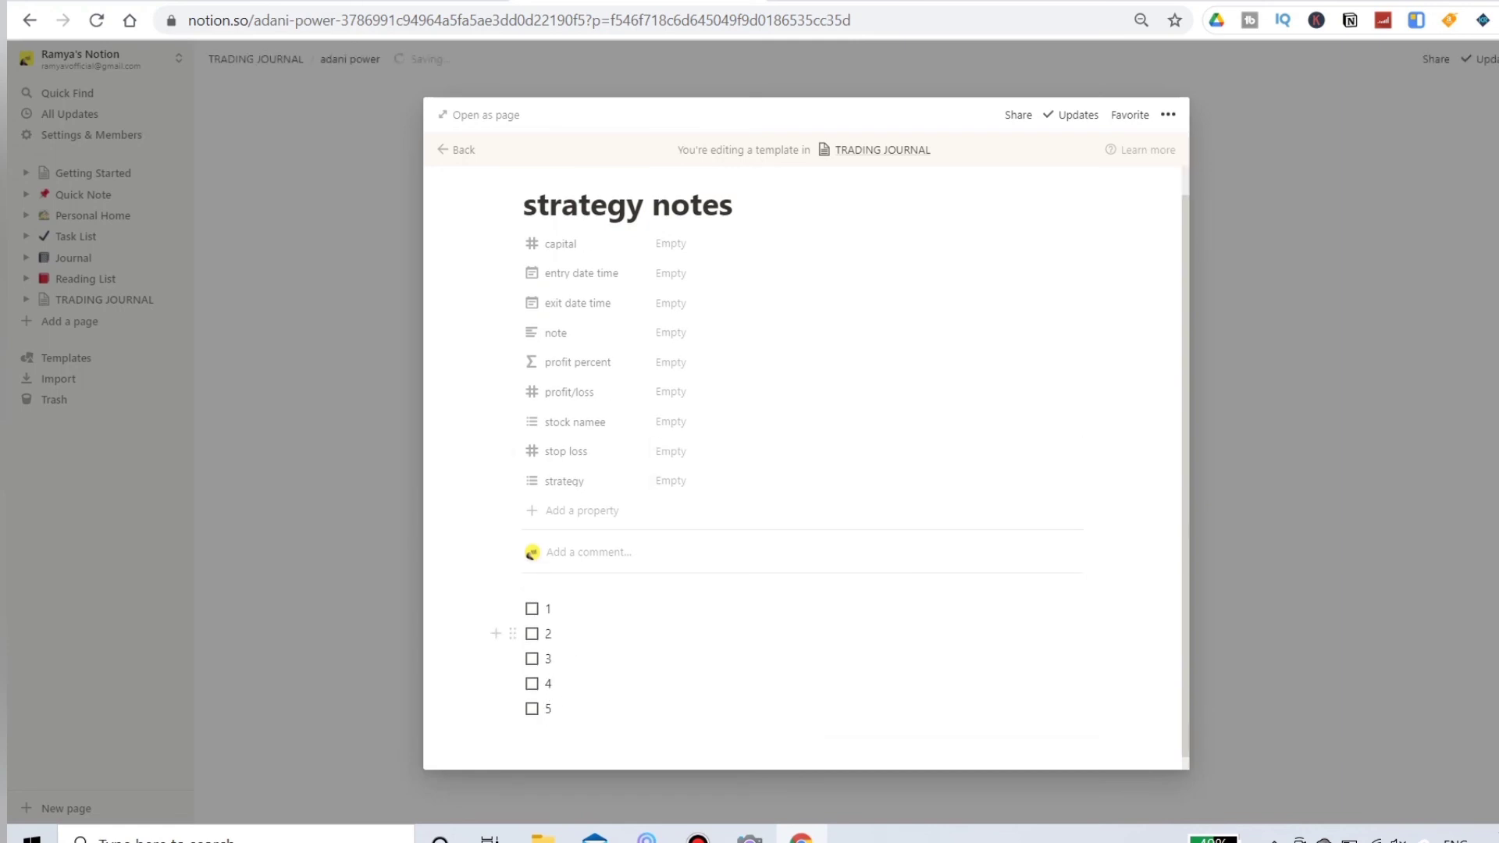
key(Escape)
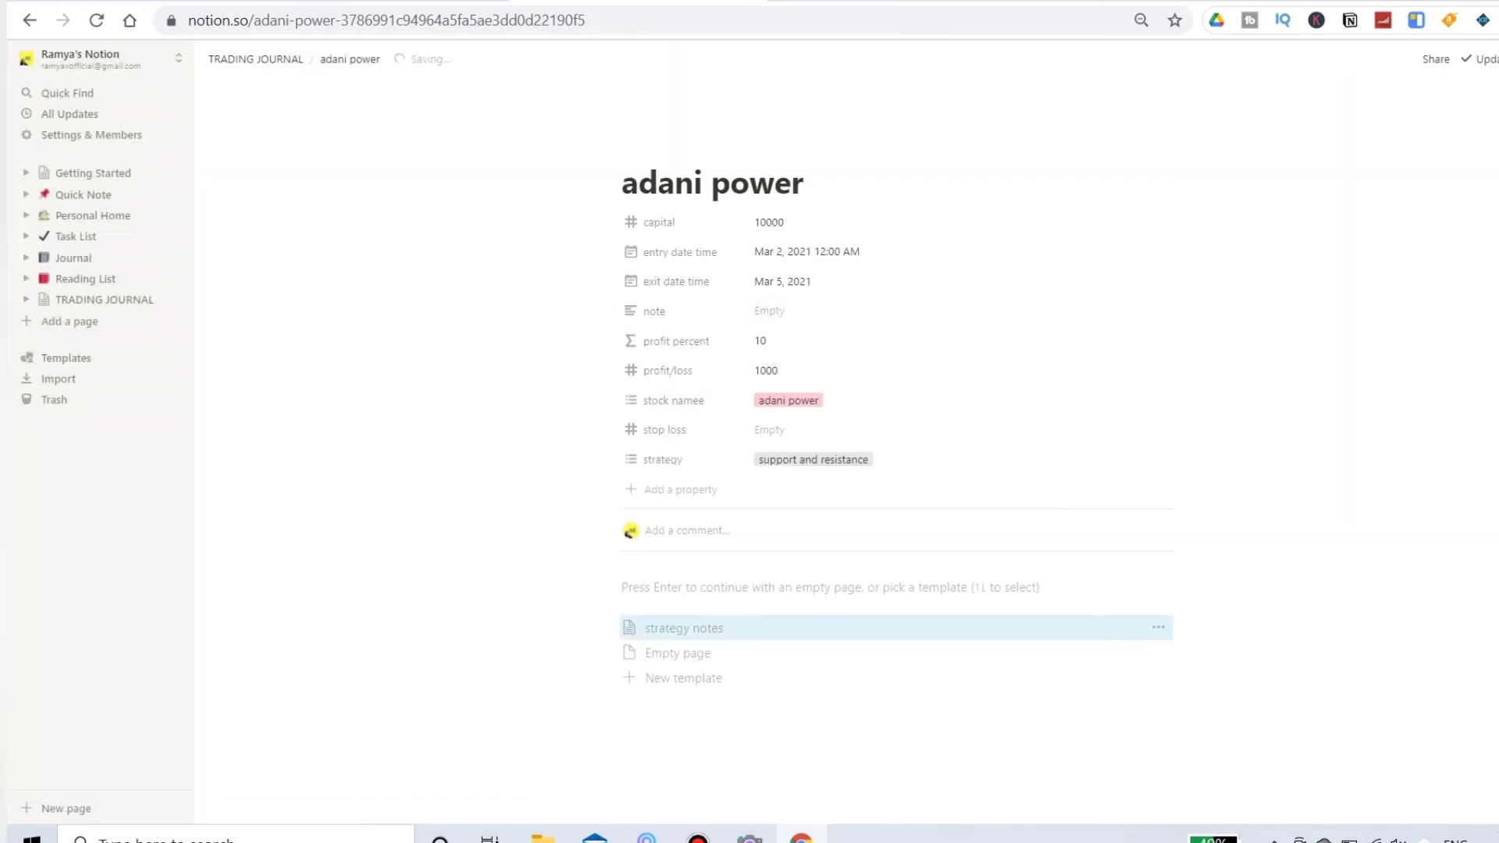
Step: Apply the strategy notes template to the adani power trade and go back to the TRADING JOURNAL table
click(749, 627)
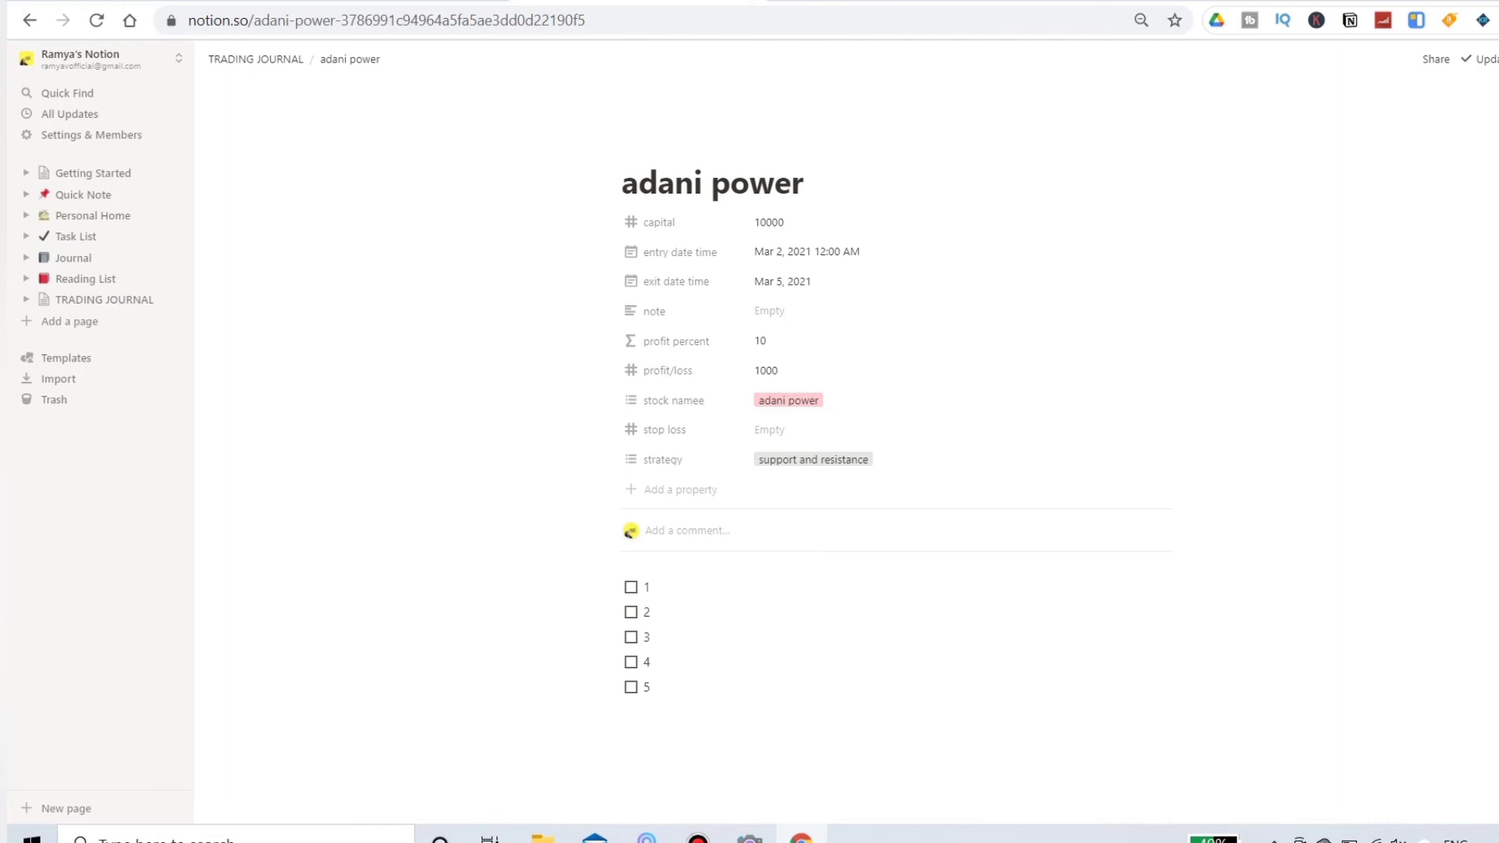
click(255, 58)
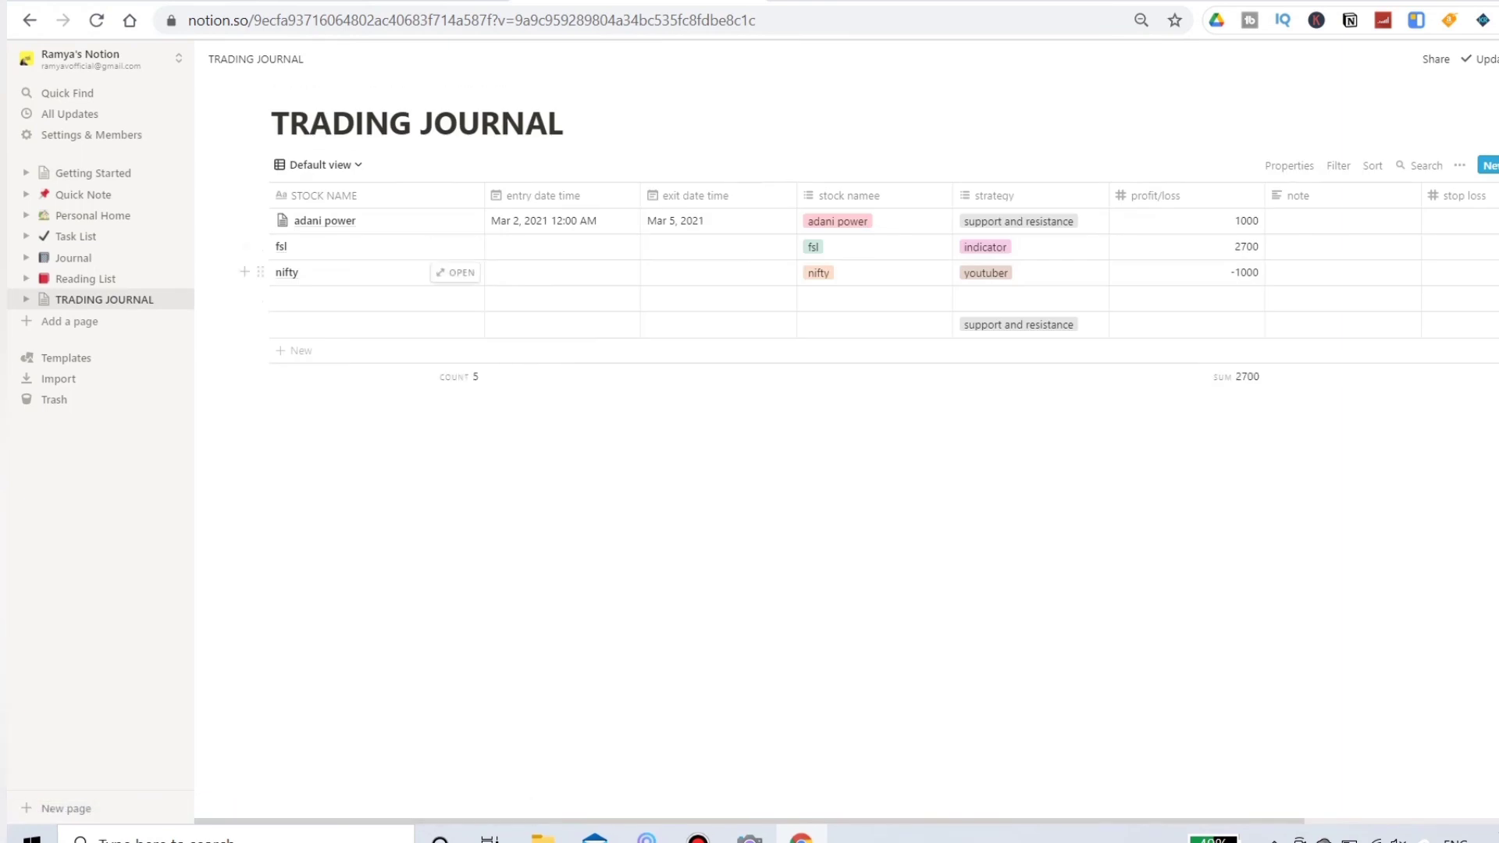
click(336, 273)
key(Escape)
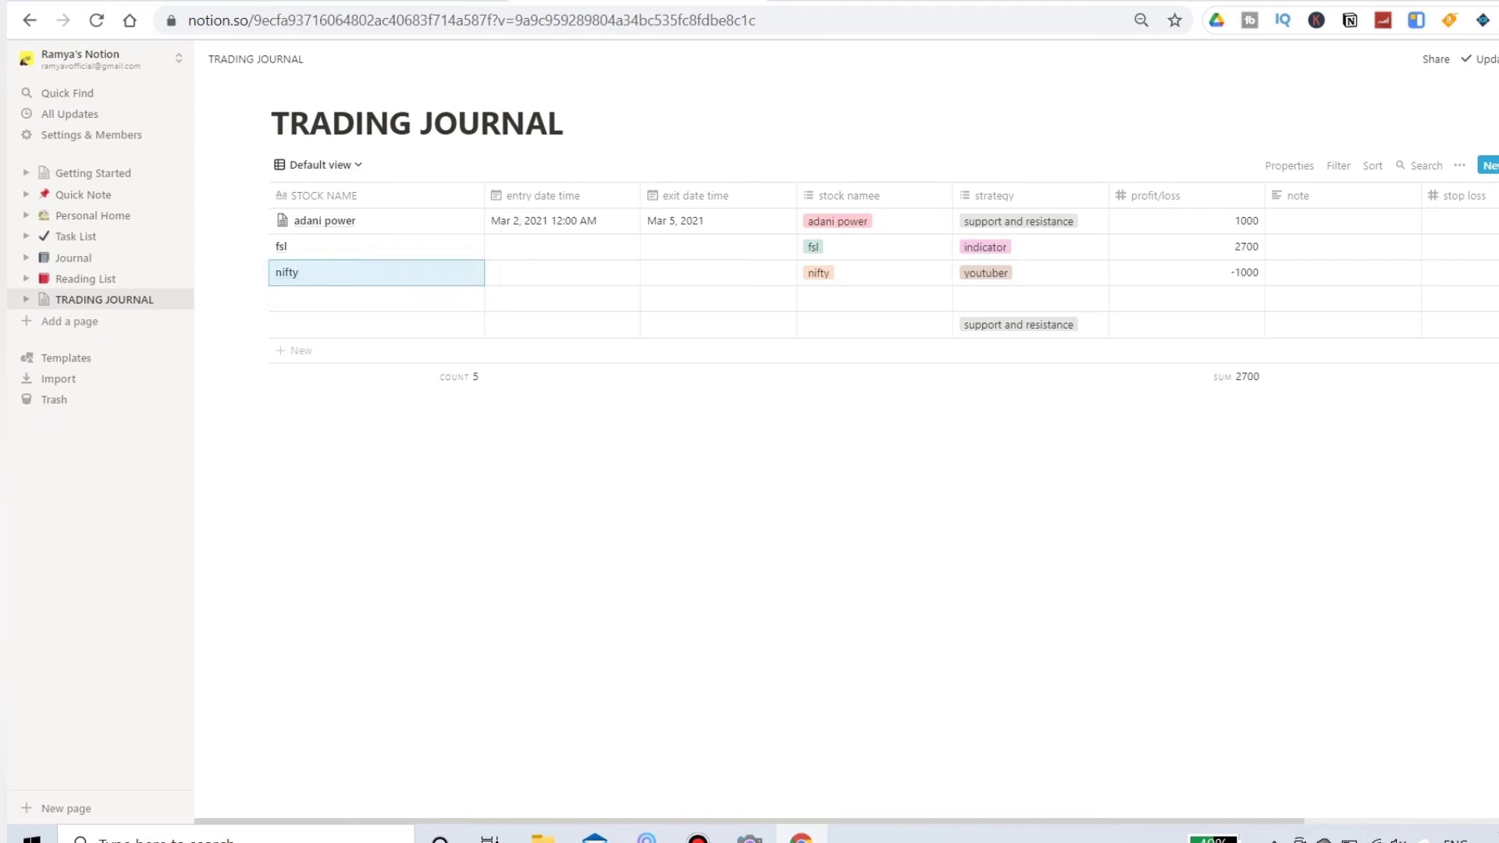
Step: Open the fsl trade and apply the strategy notes template to it
click(454, 247)
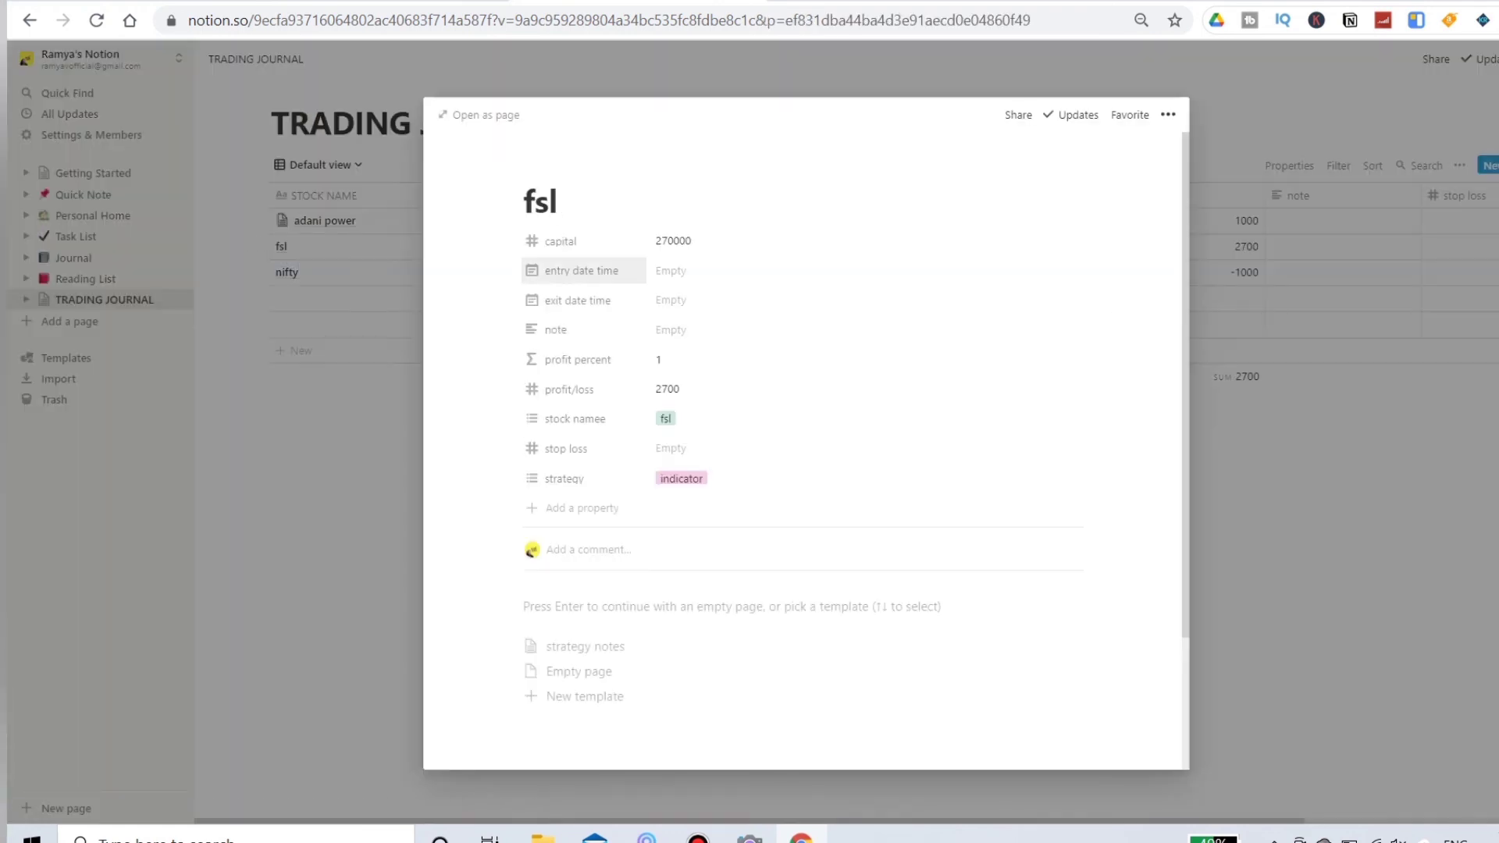
click(586, 646)
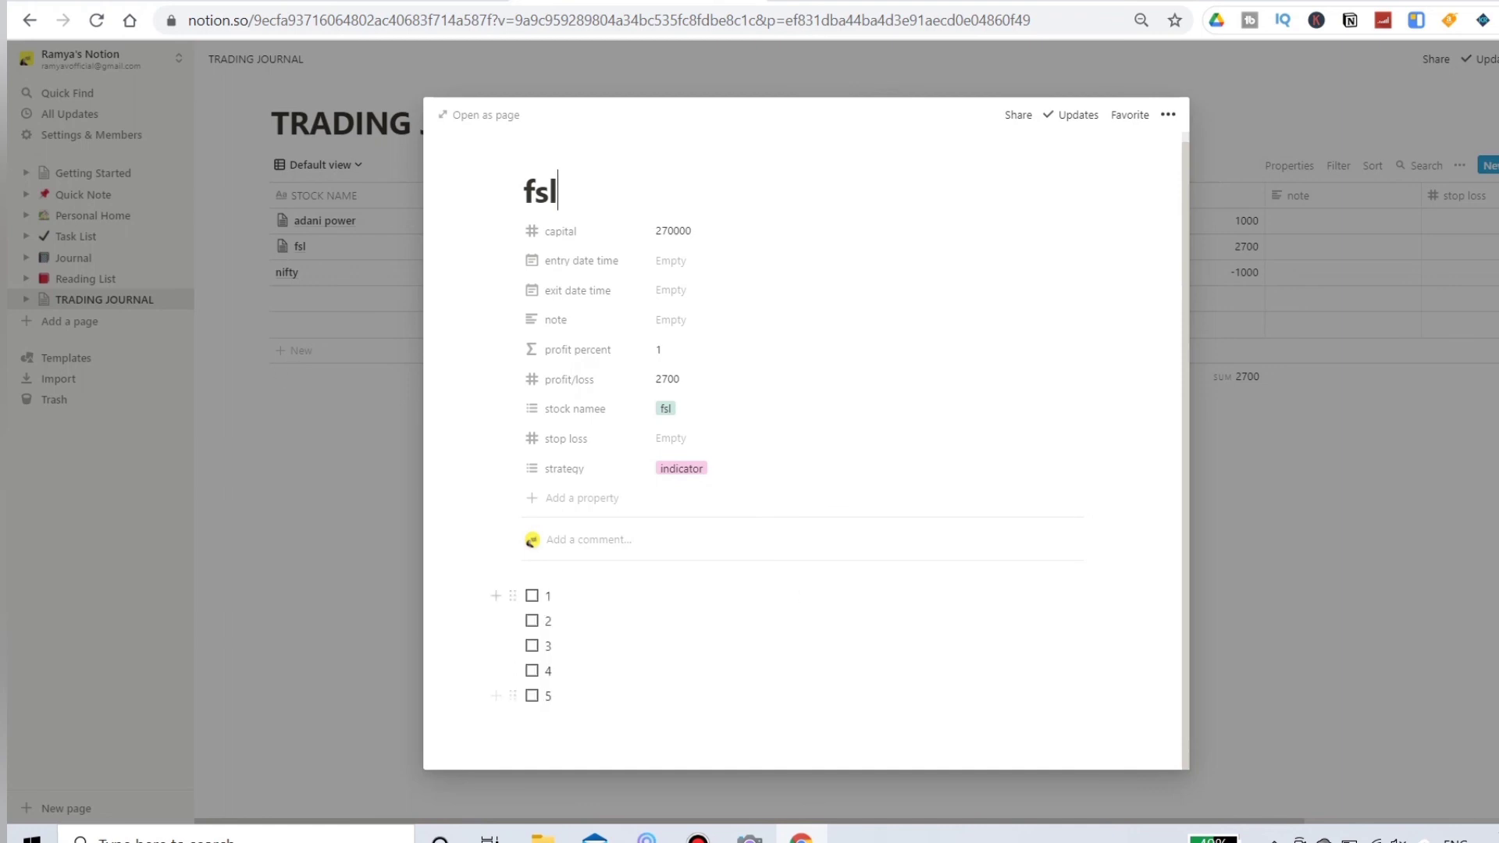
click(545, 595)
key(Escape)
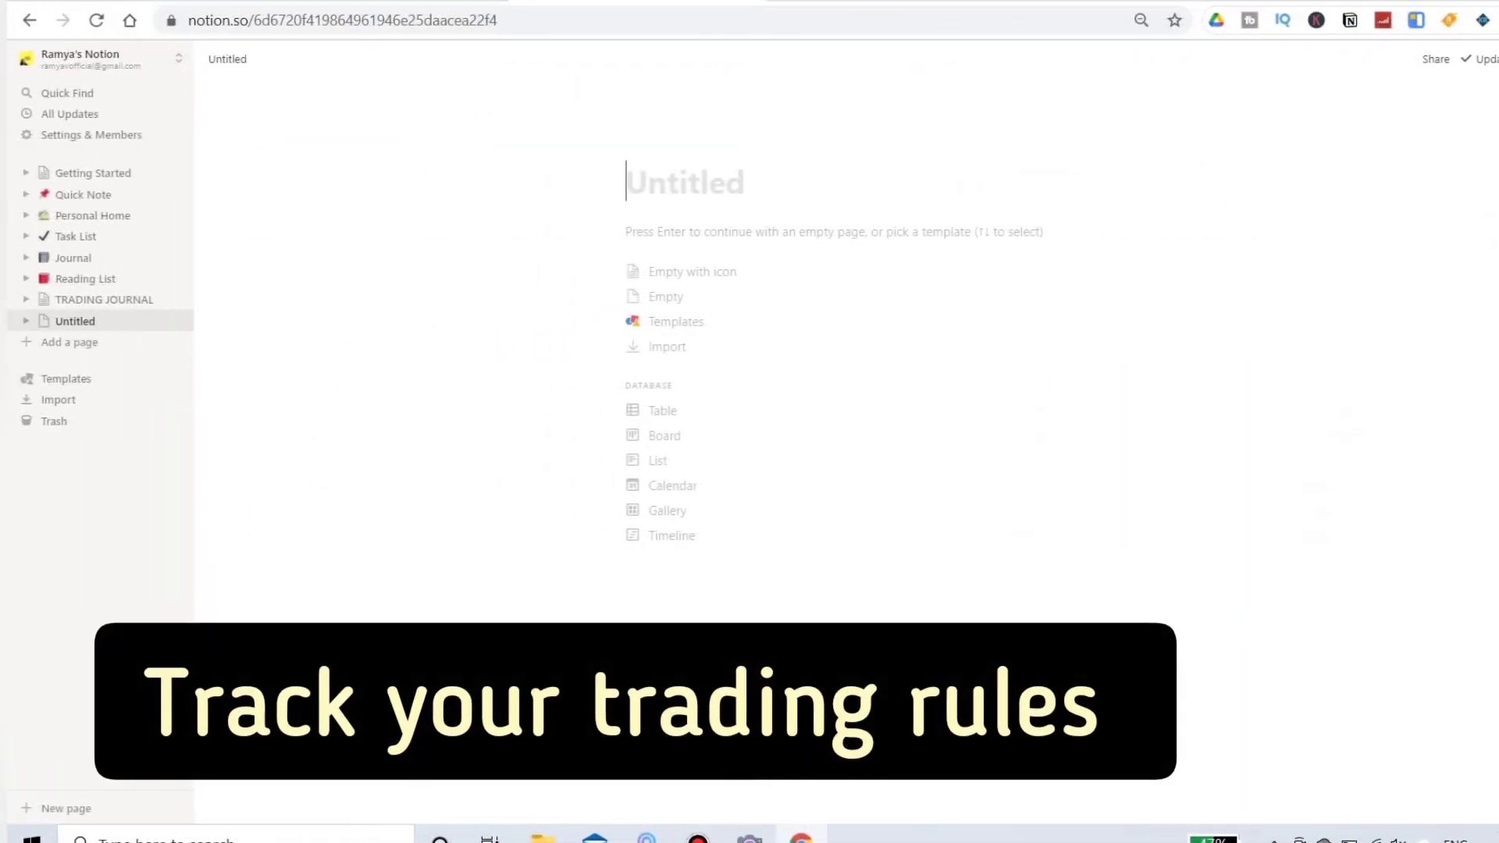
Step: Title the new untitled page "trade profit and loss"
text(trade )
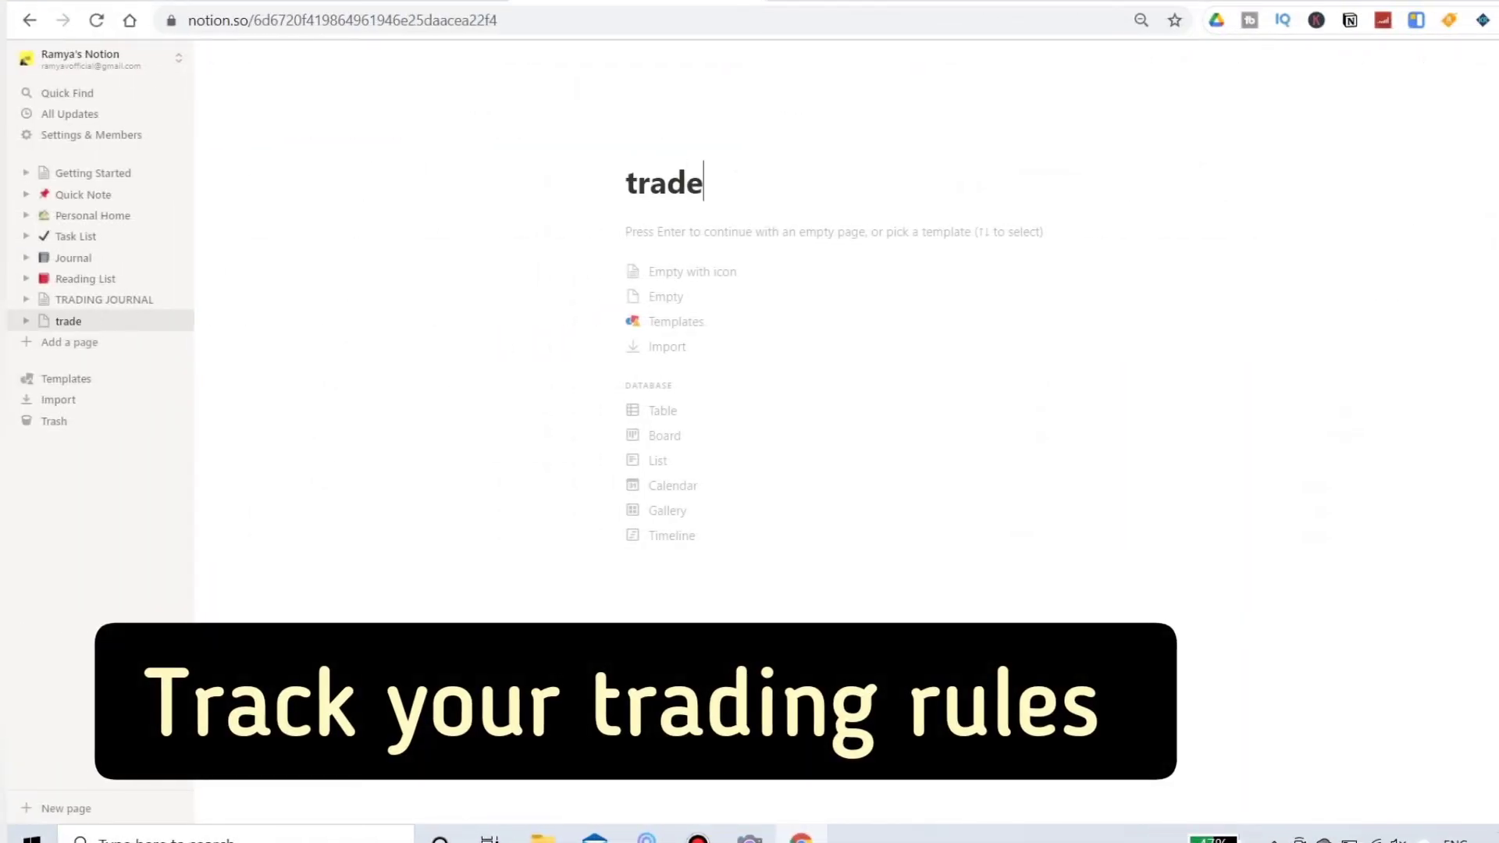
text(profi)
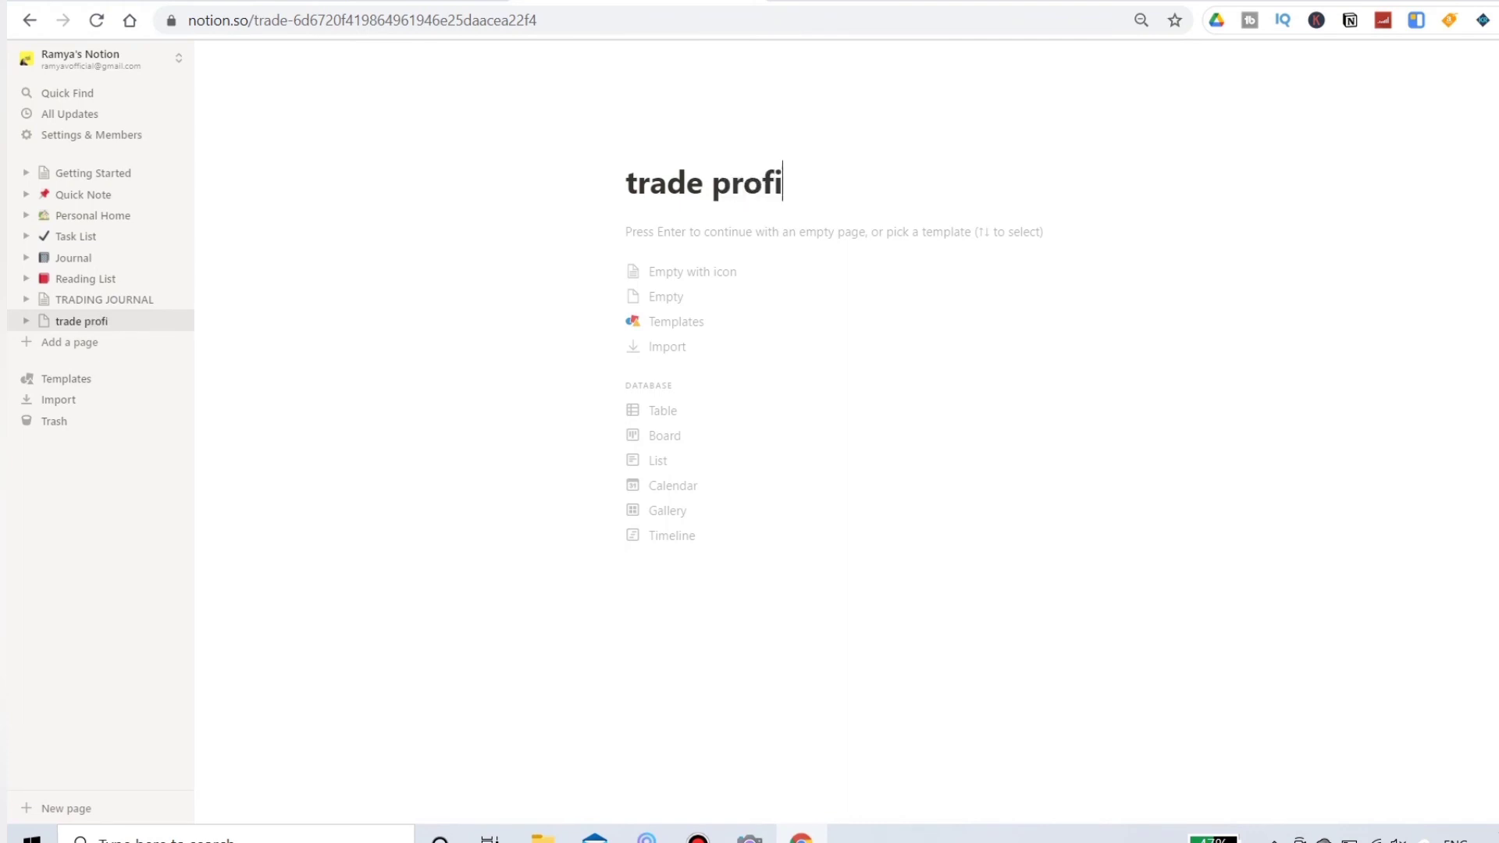
text(t and loss)
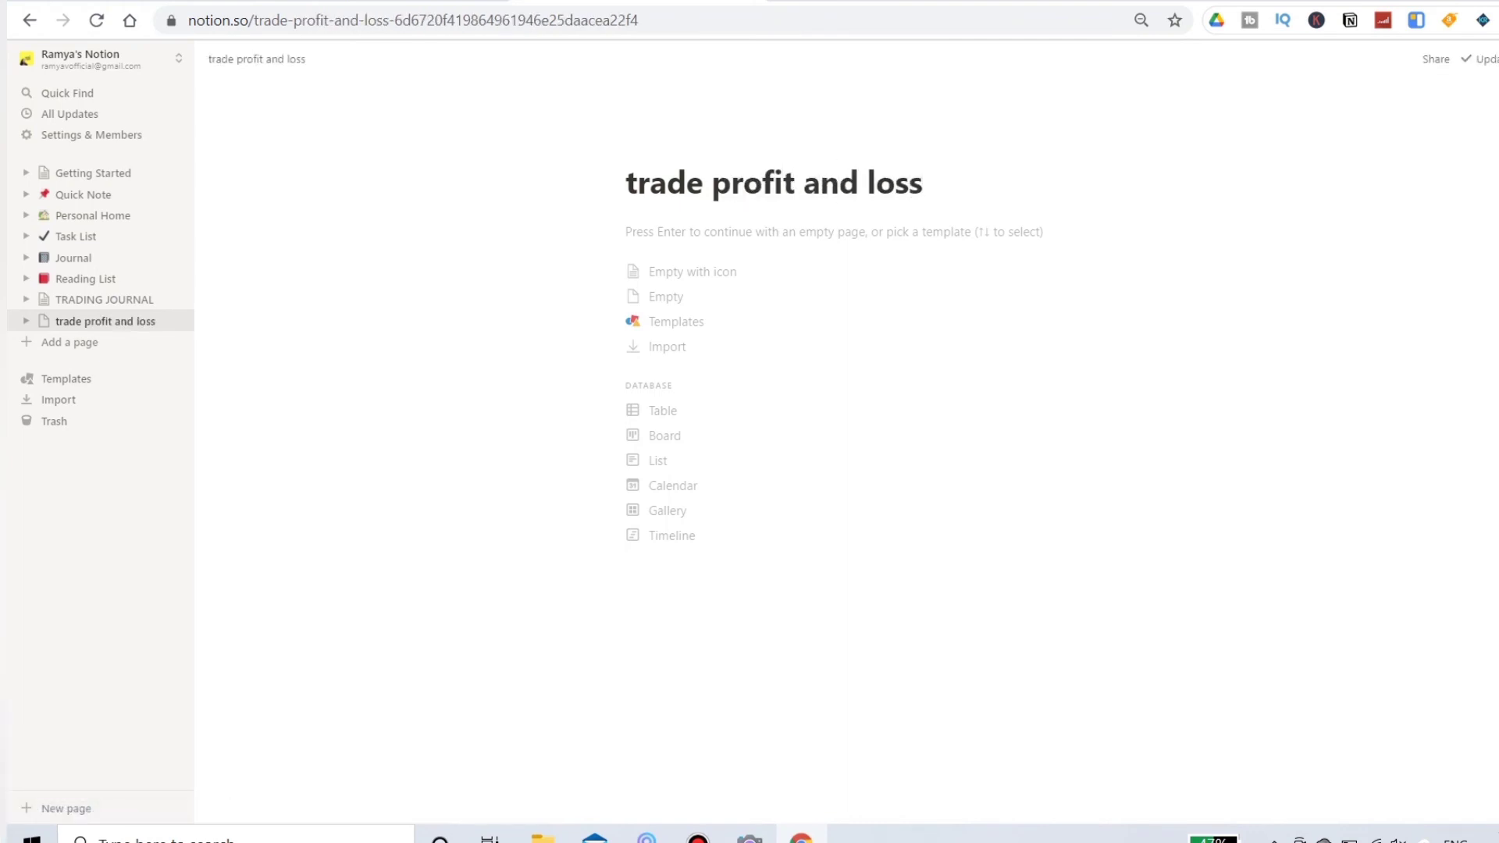
Step: Fill the new page with the Habit Tracker template from the Personal template category
key(Up)
key(Up)
key(Up)
key(Down)
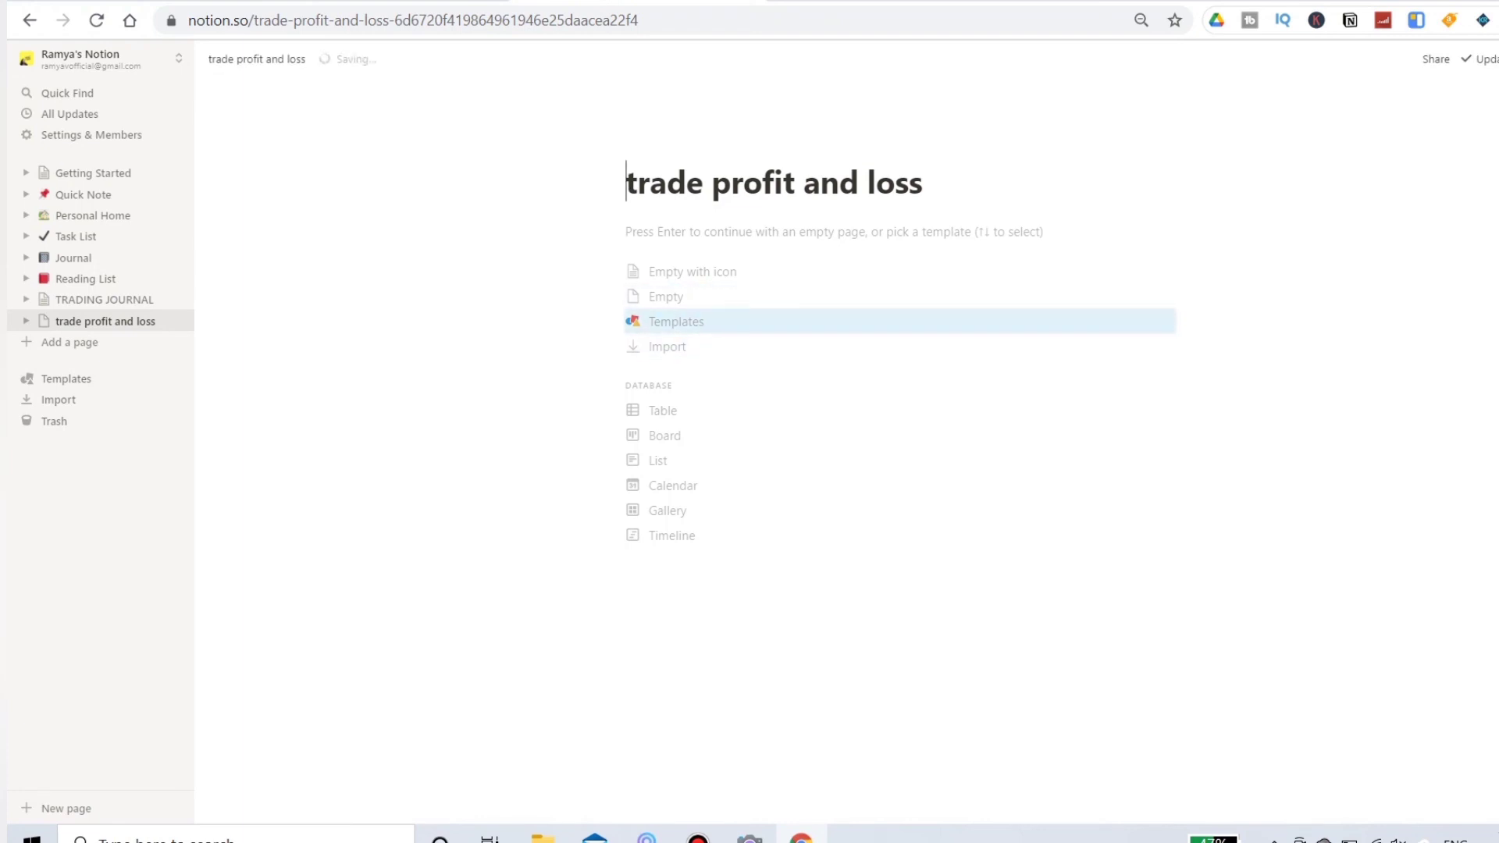
key(Return)
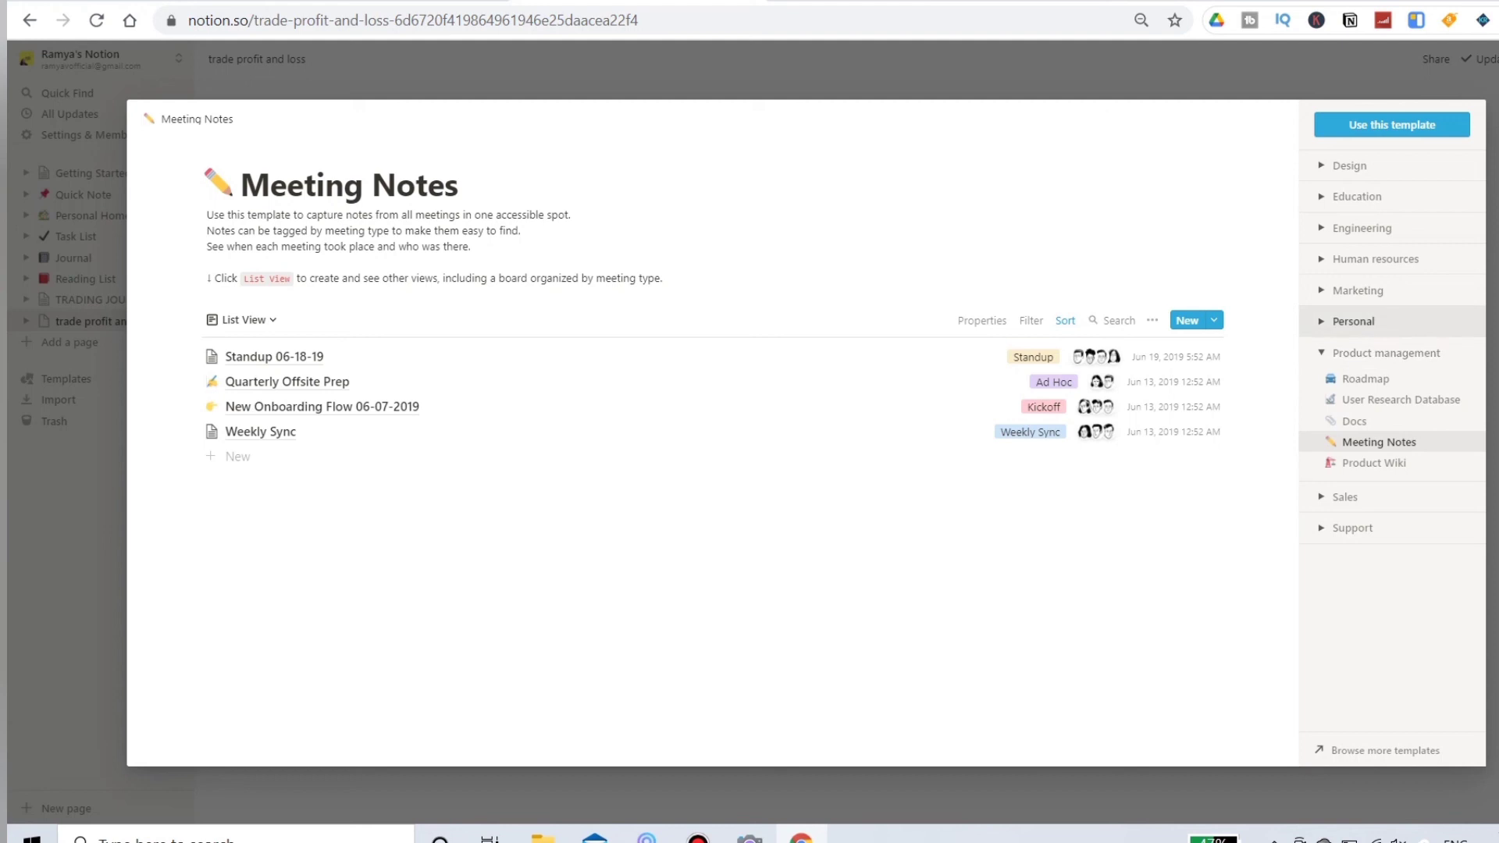
click(1352, 321)
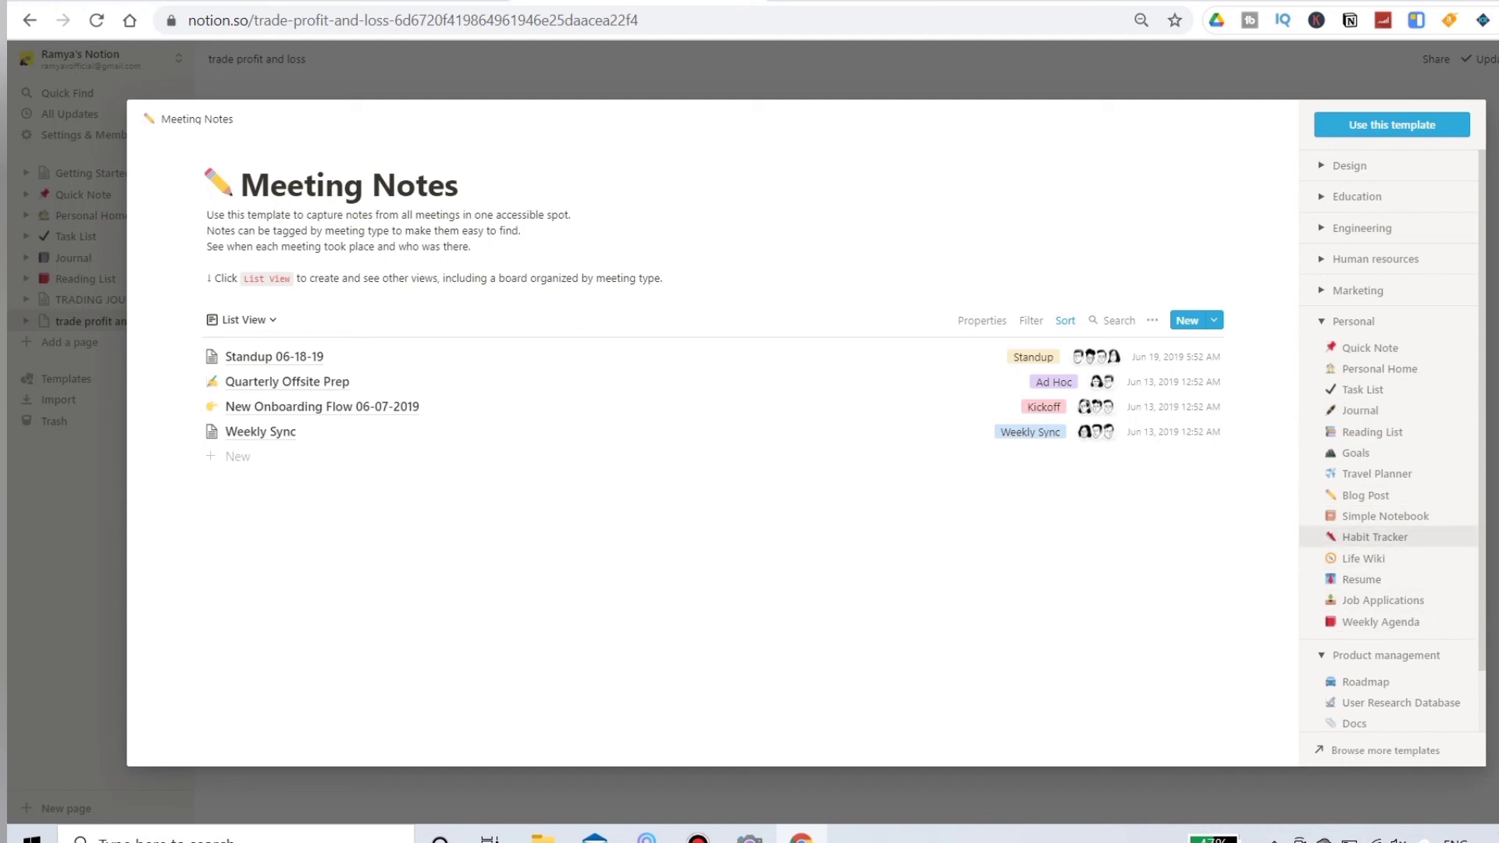
click(1373, 537)
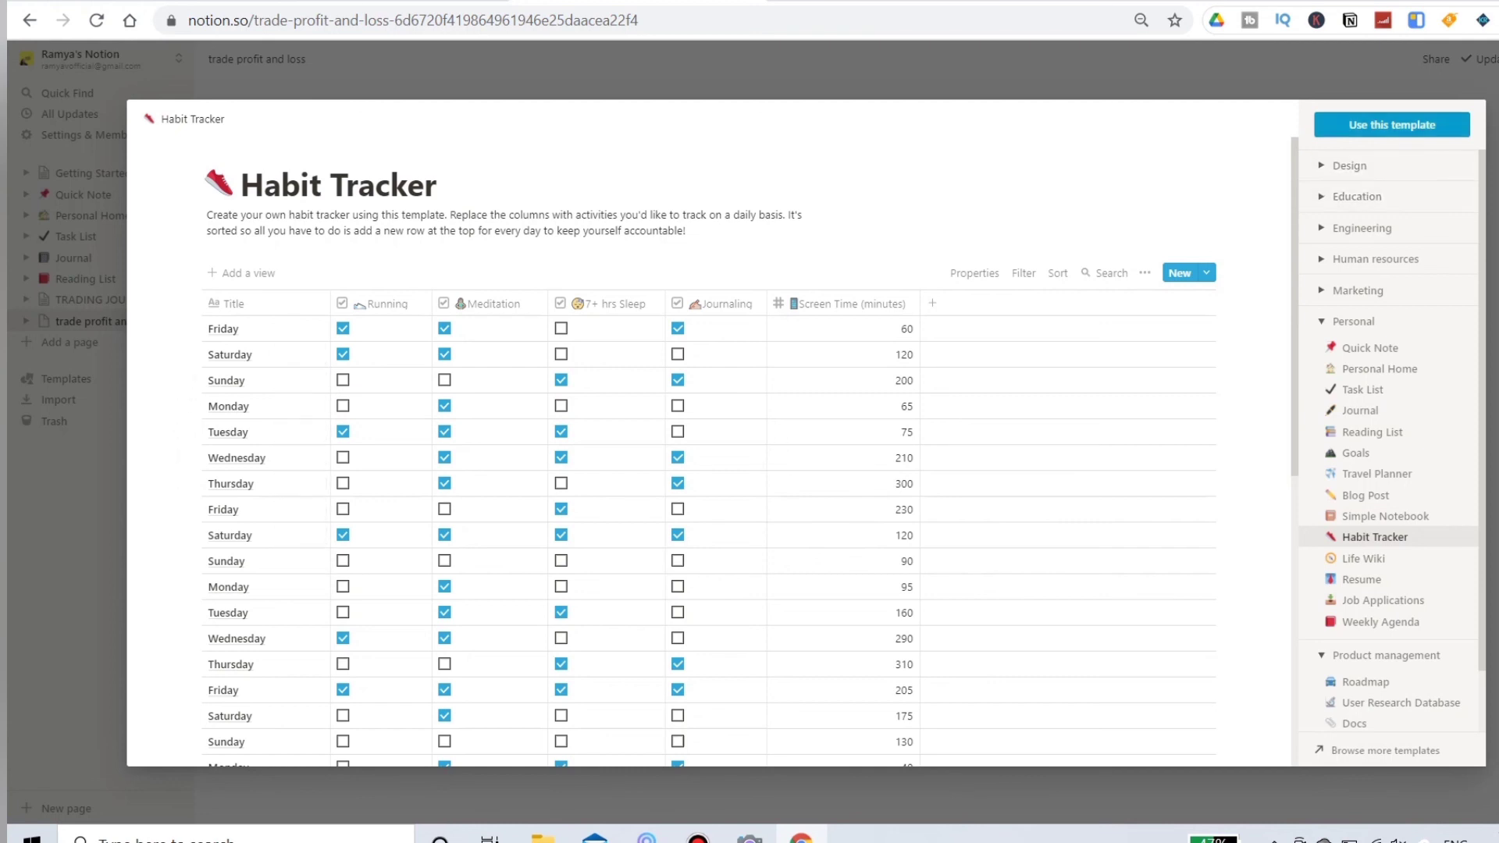
click(1392, 125)
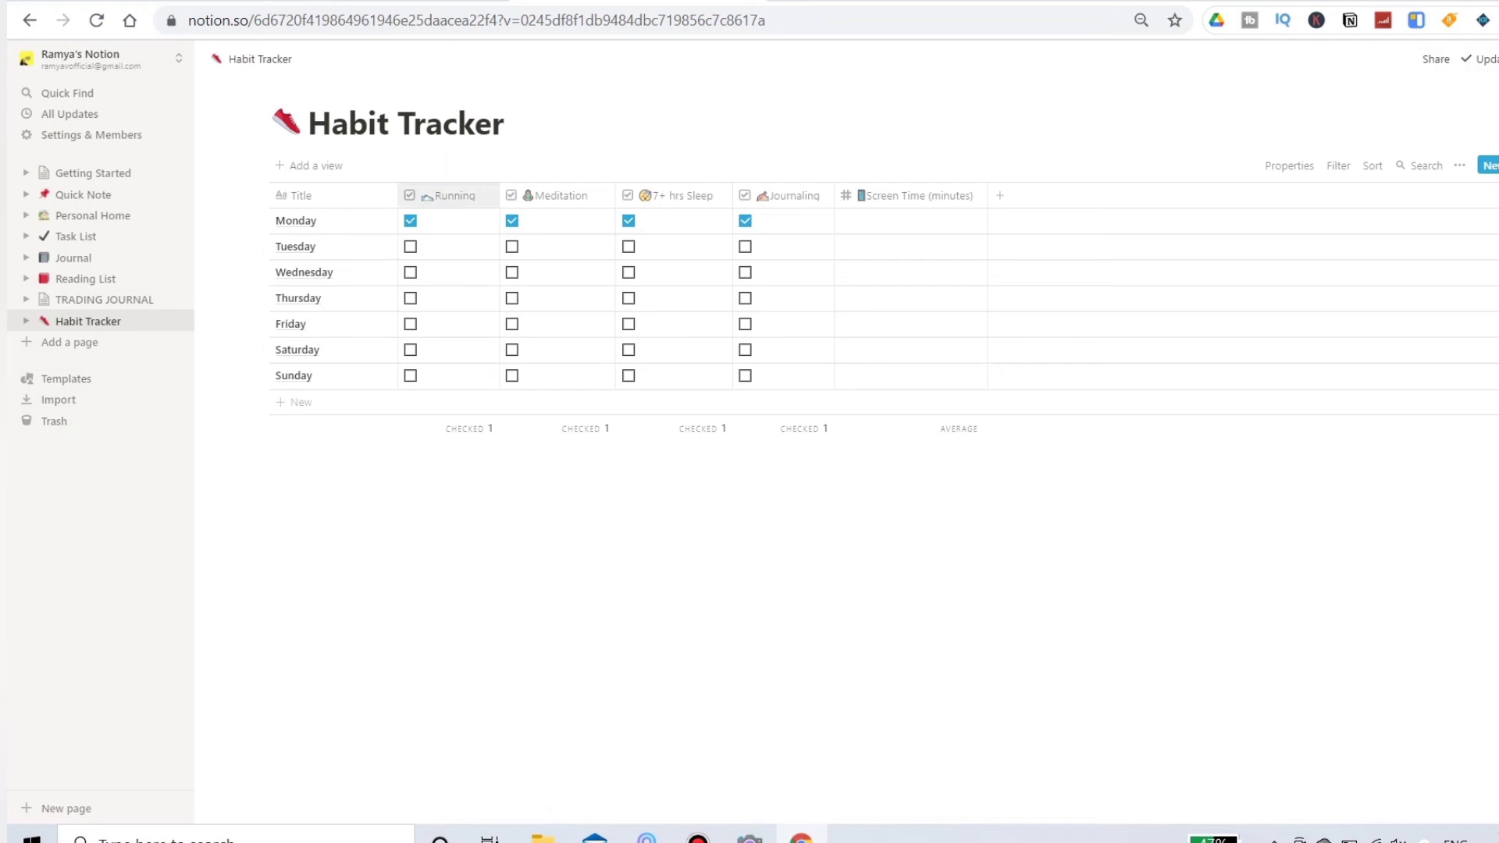
Step: Rename the Habit Tracker's Running column to "set stop loss" and check it for Tuesday
click(449, 195)
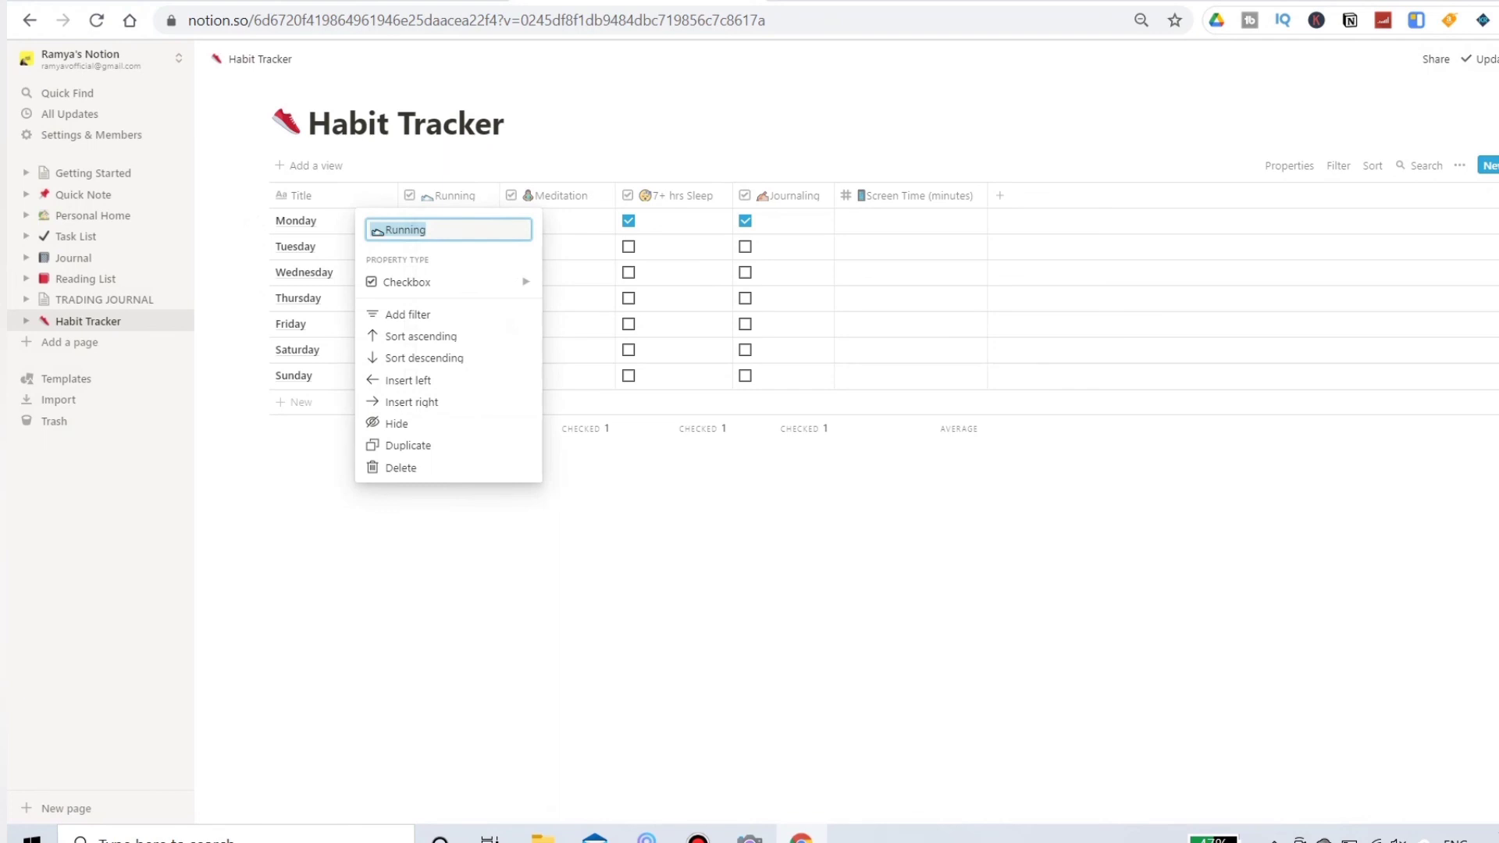
text(set stop loss)
key(Return)
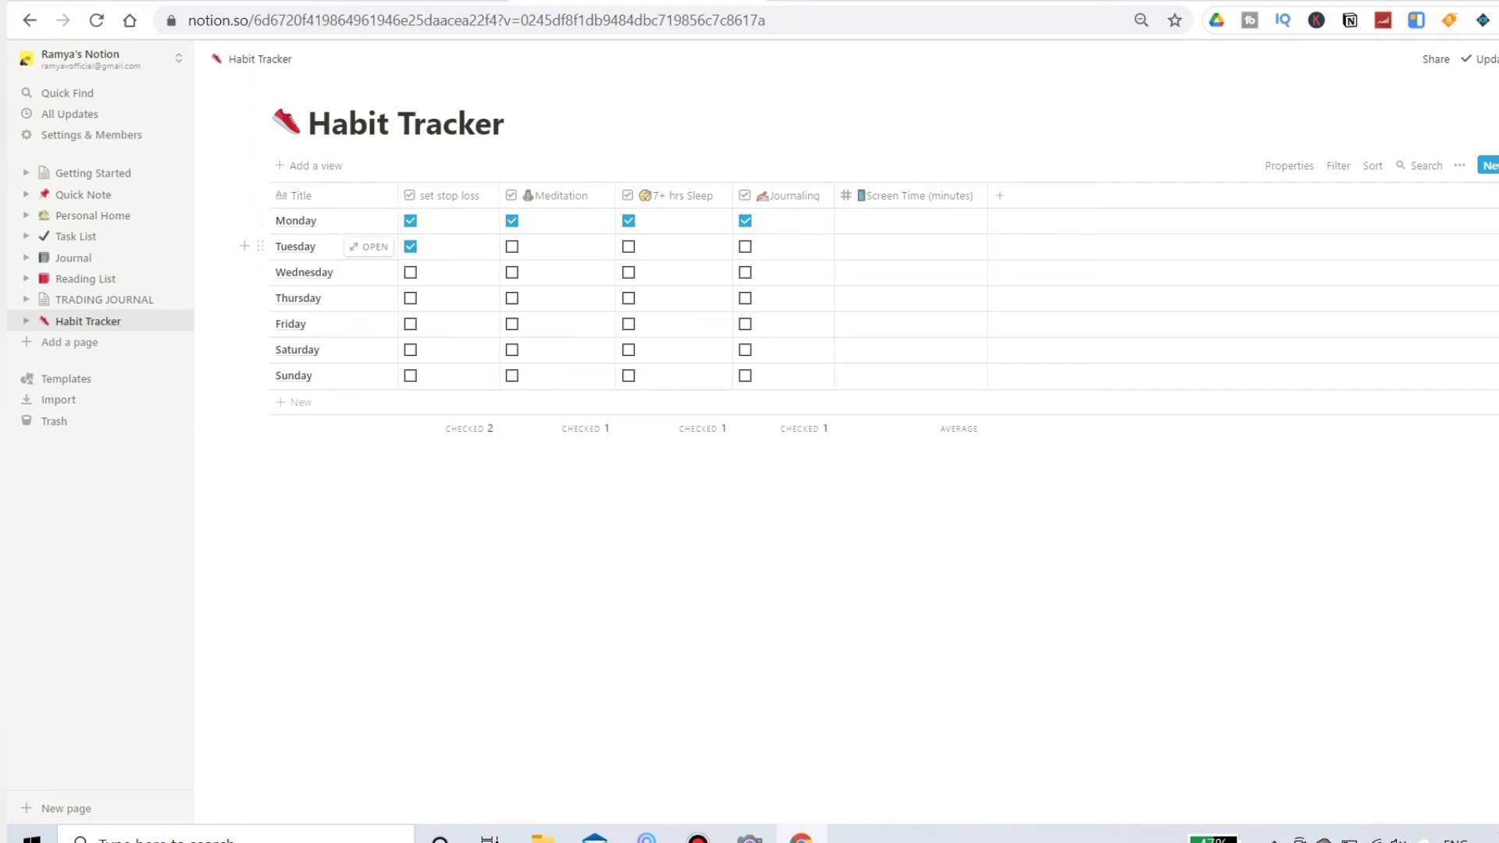
drag(445, 271, 781, 221)
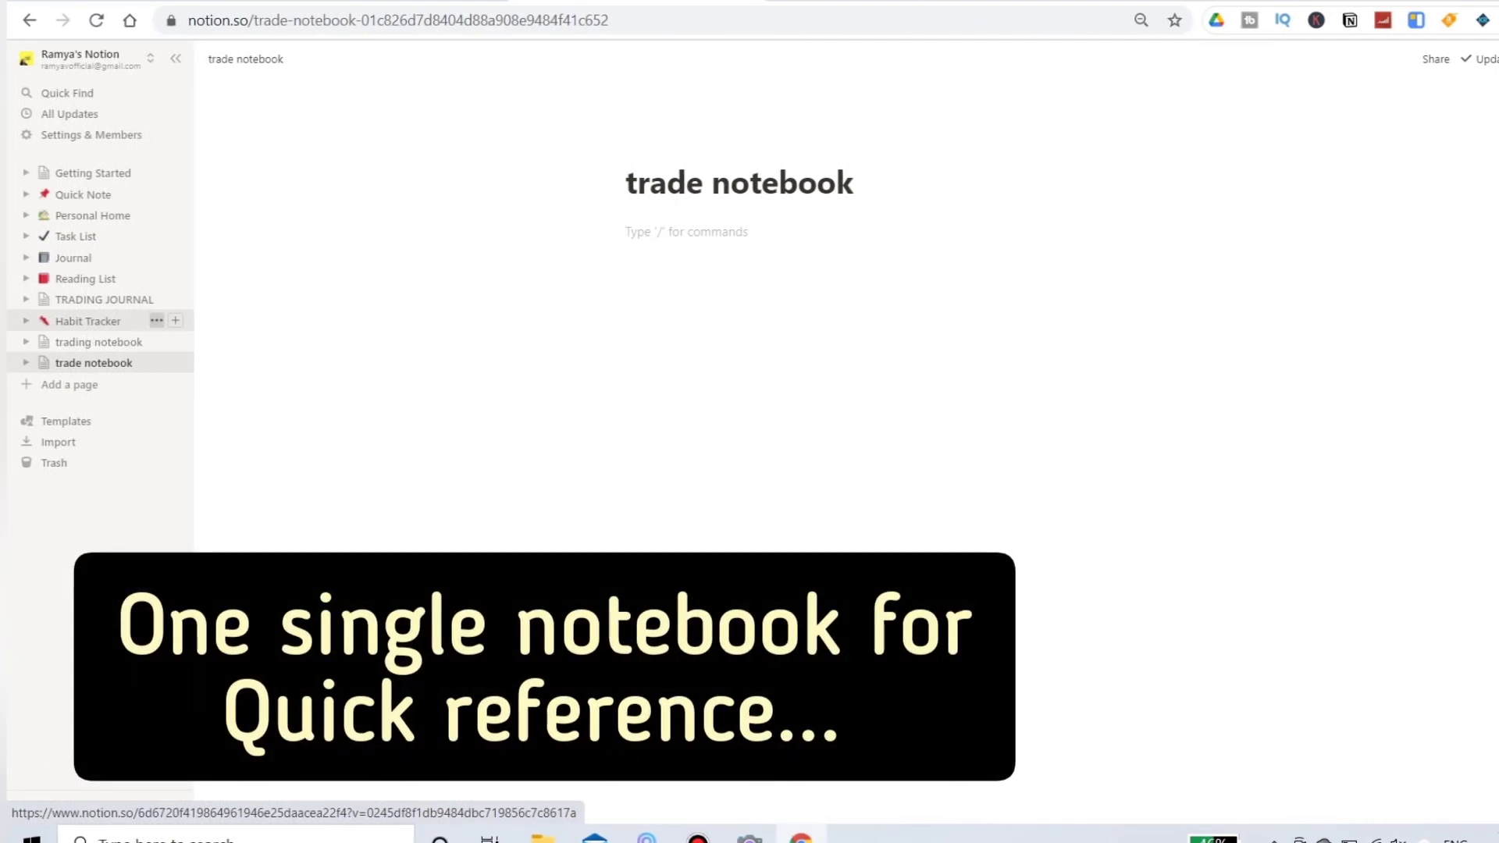
Step: Copy the Habit Tracker's link and insert it in the trade notebook page as a linked database
click(152, 321)
click(226, 382)
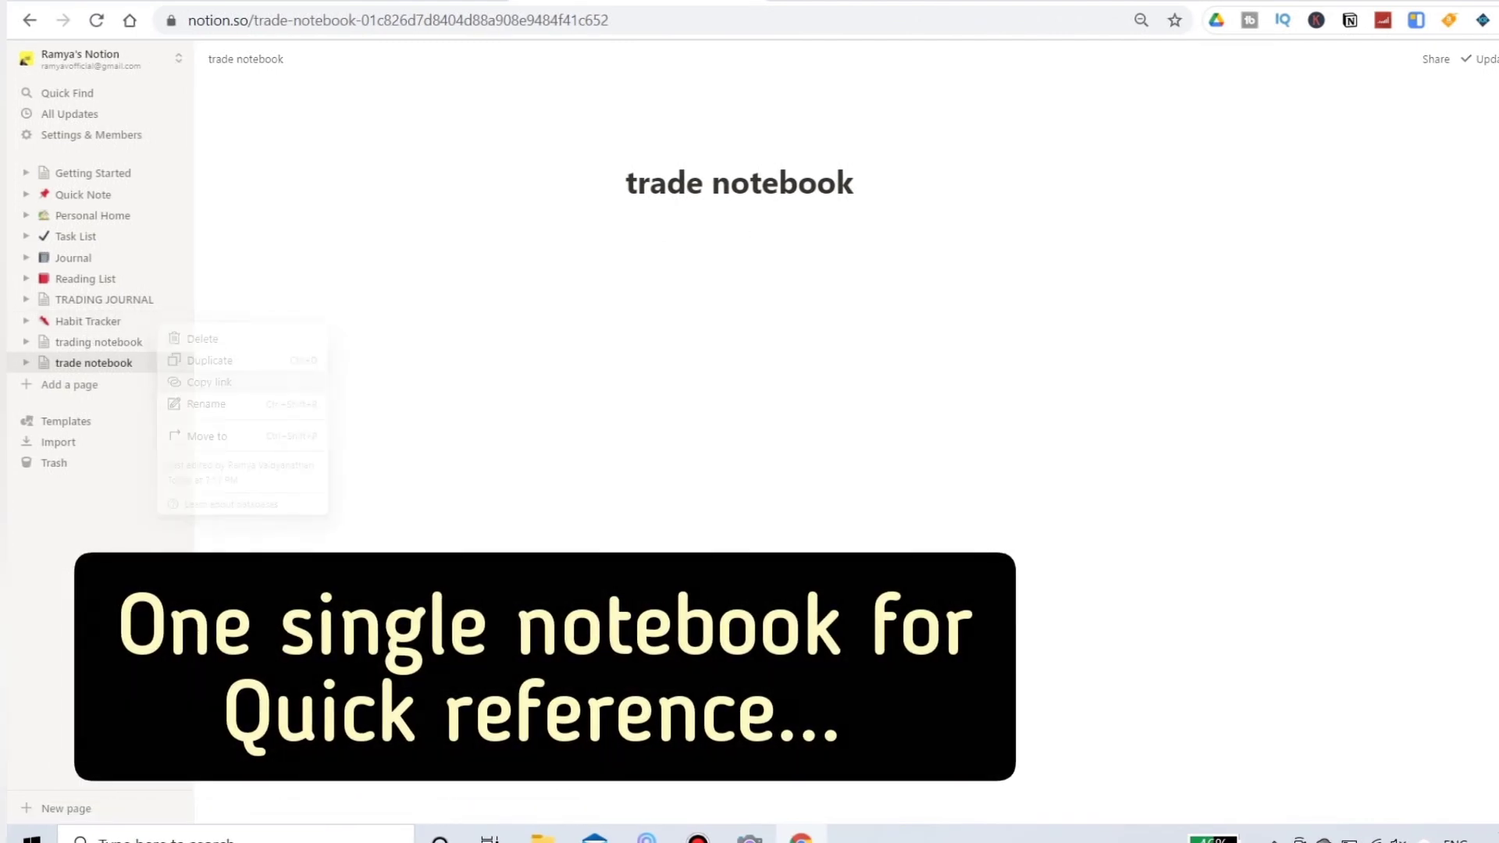
key(ctrl+v)
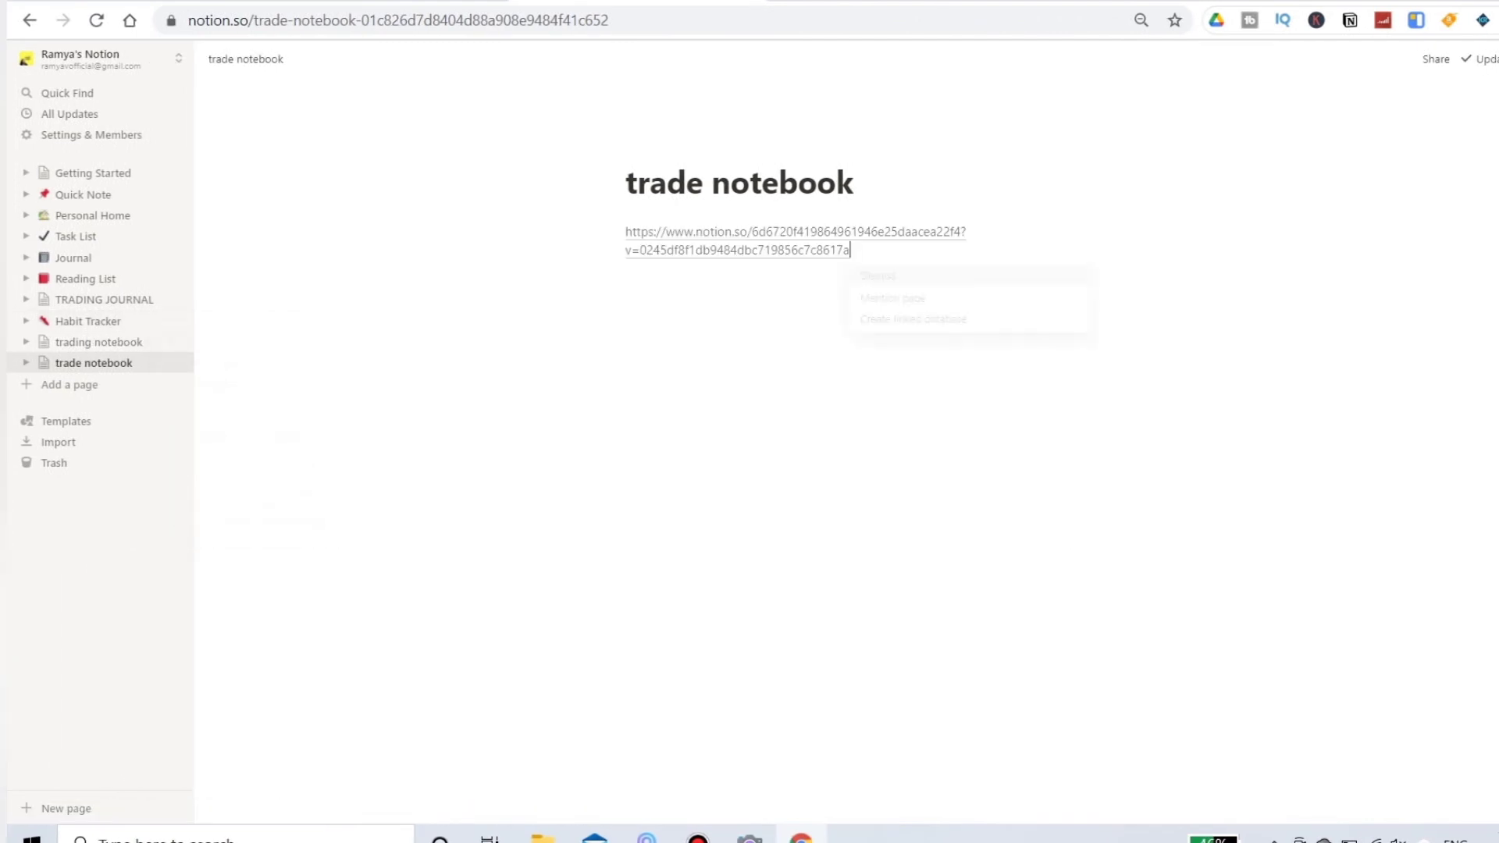
key(Down)
key(Down)
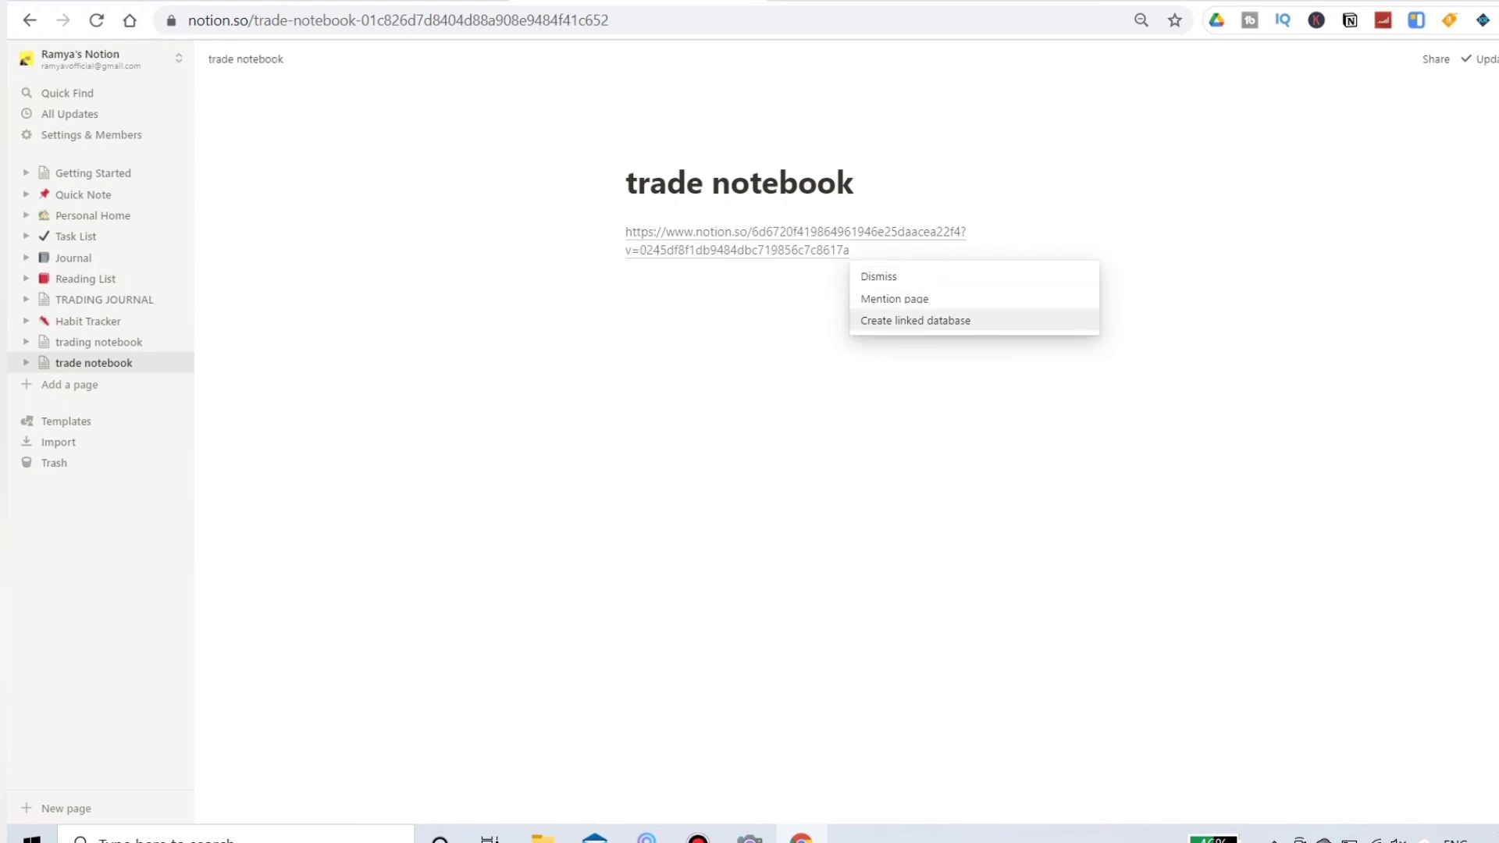
key(Return)
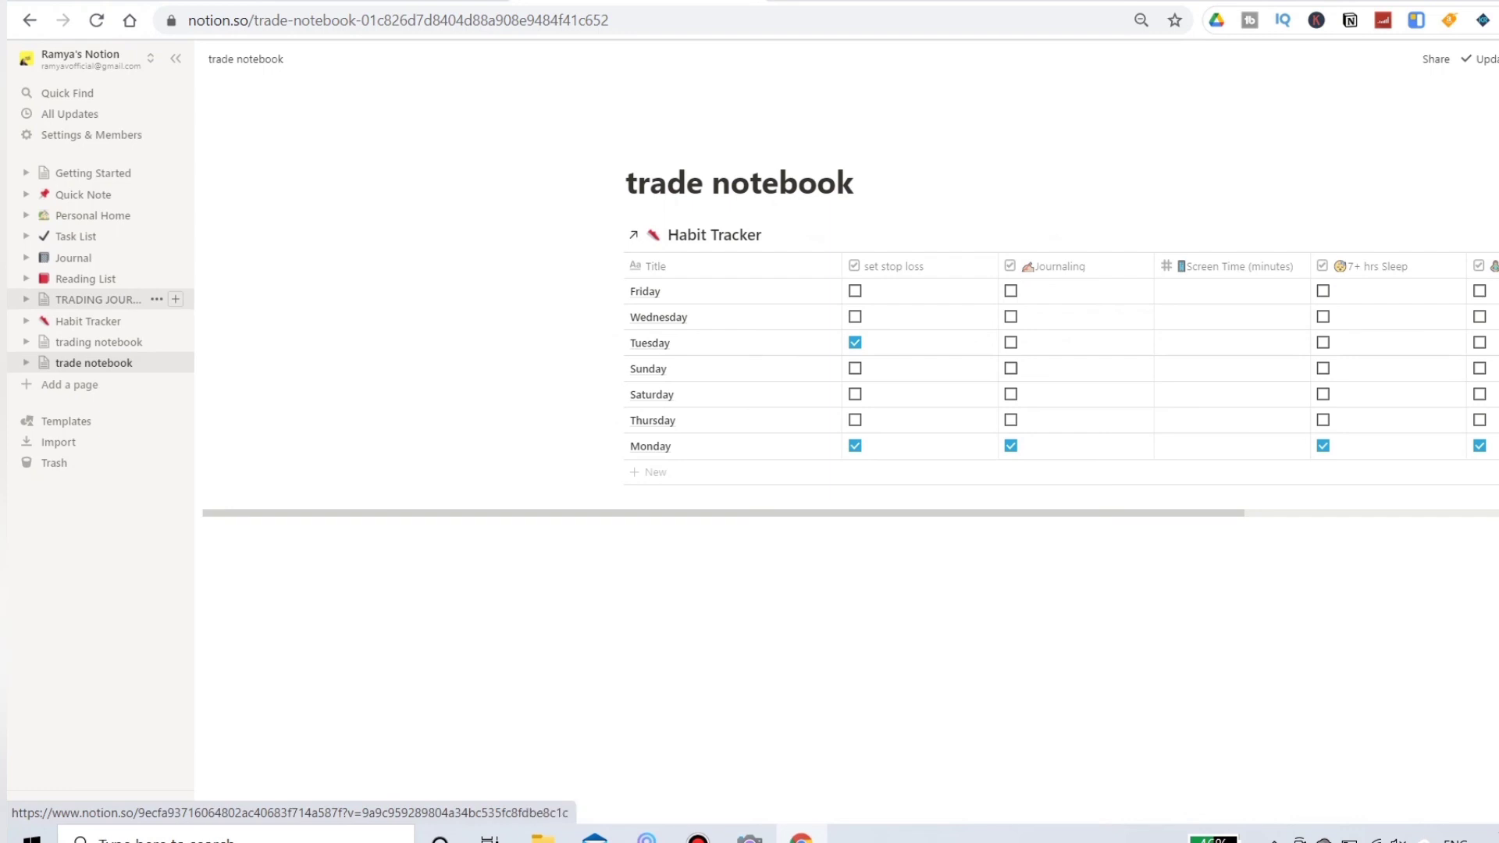
Step: Copy the TRADING JOURNAL's link and insert it below the Habit Tracker in the trade notebook as a linked database
click(156, 299)
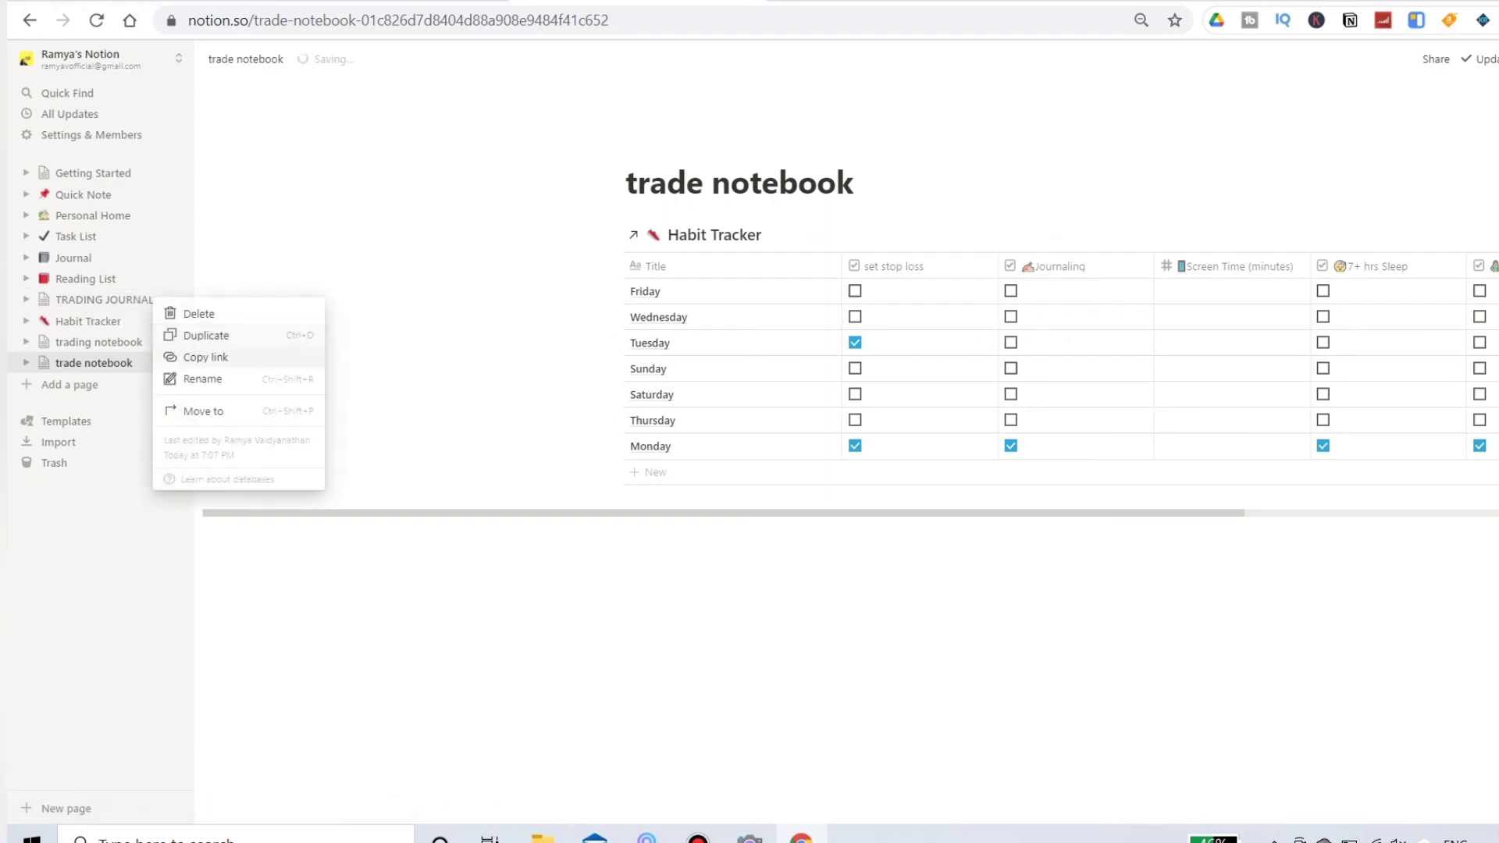
click(206, 358)
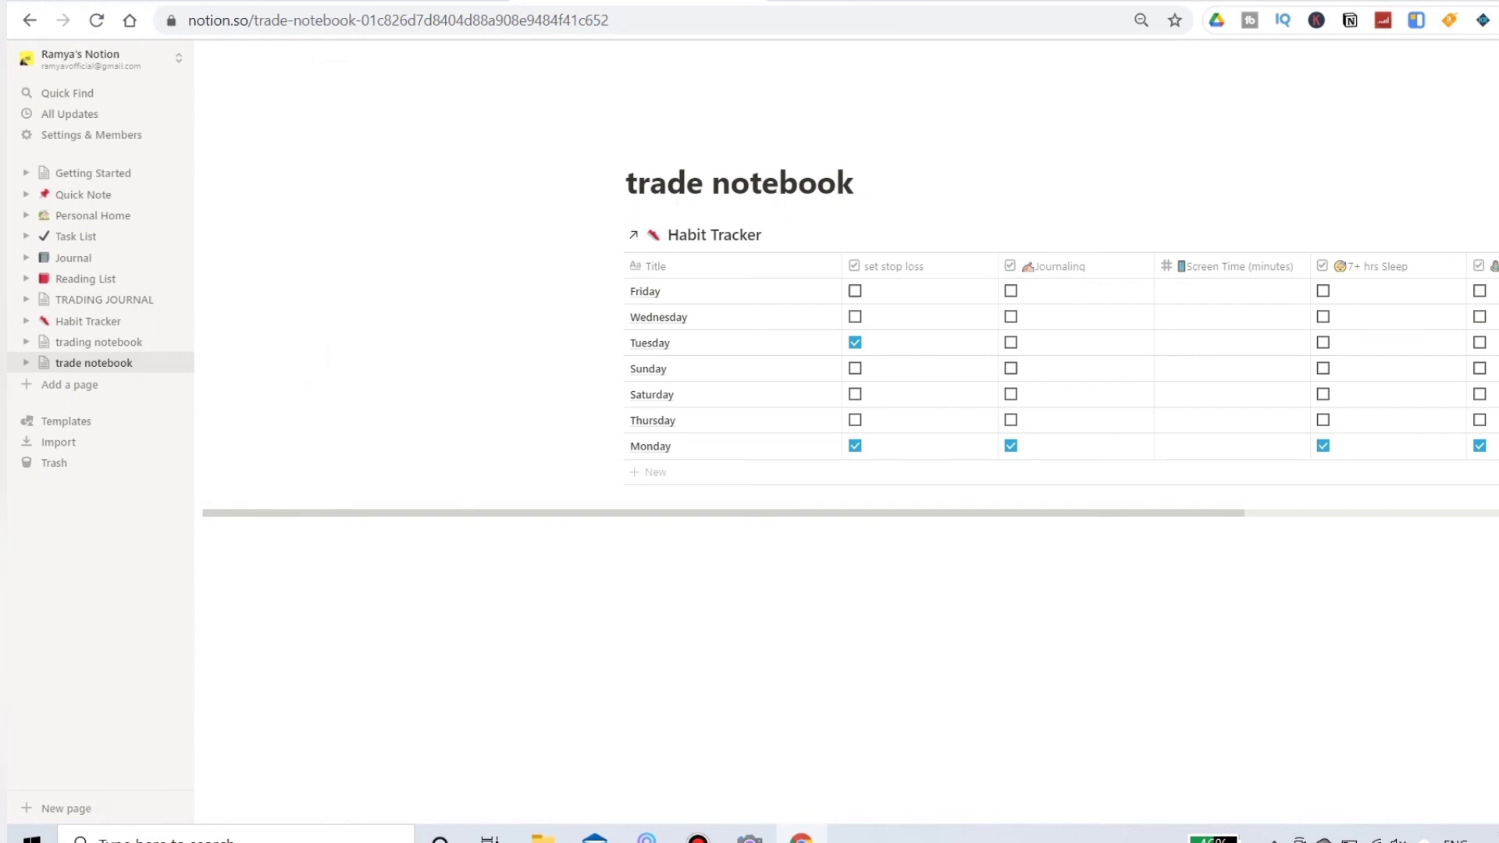
click(687, 530)
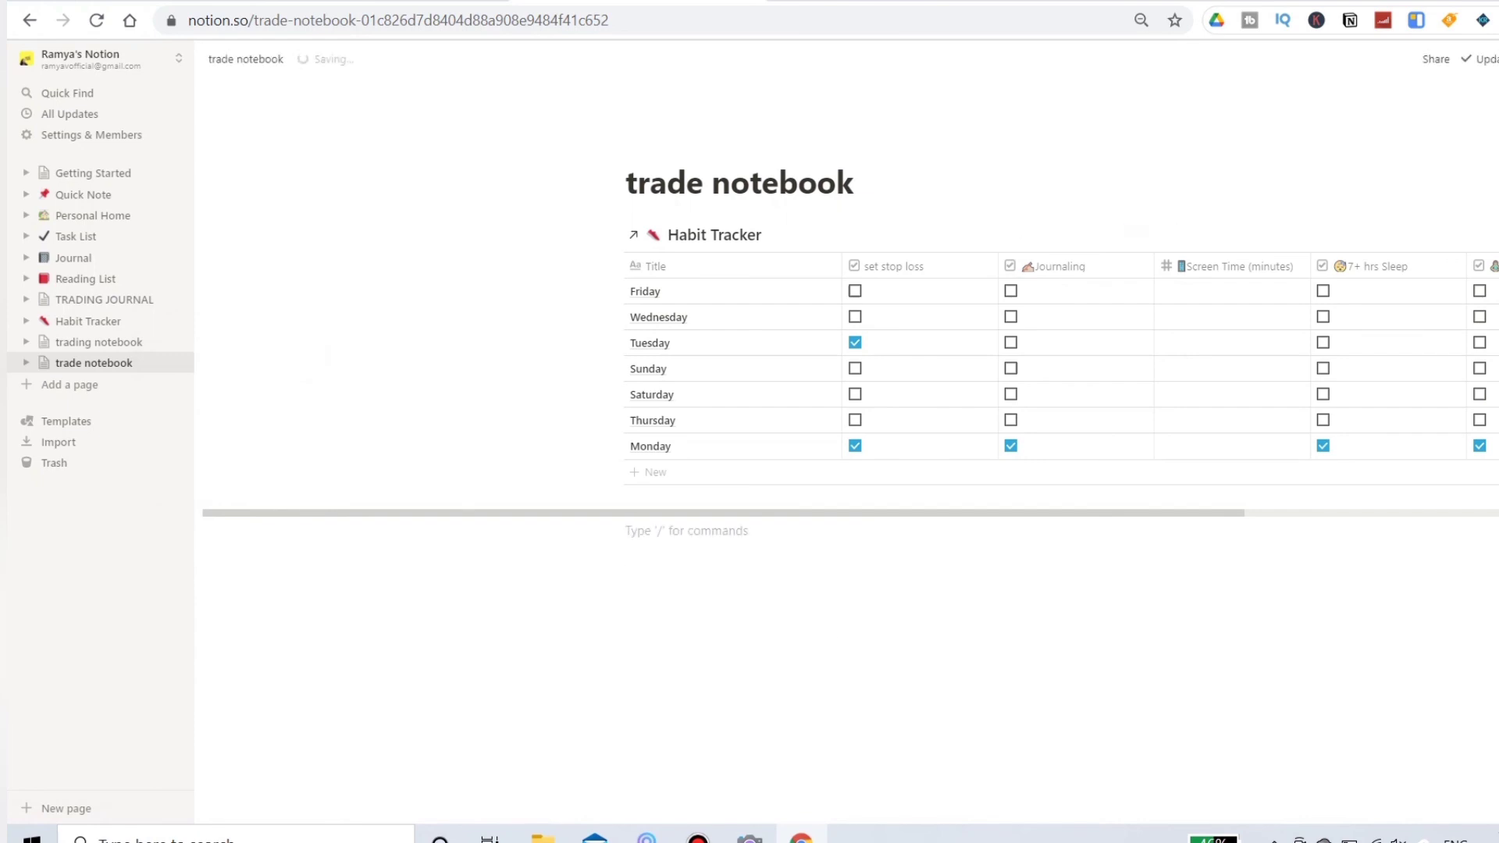
key(ctrl+v)
key(Up)
key(Up)
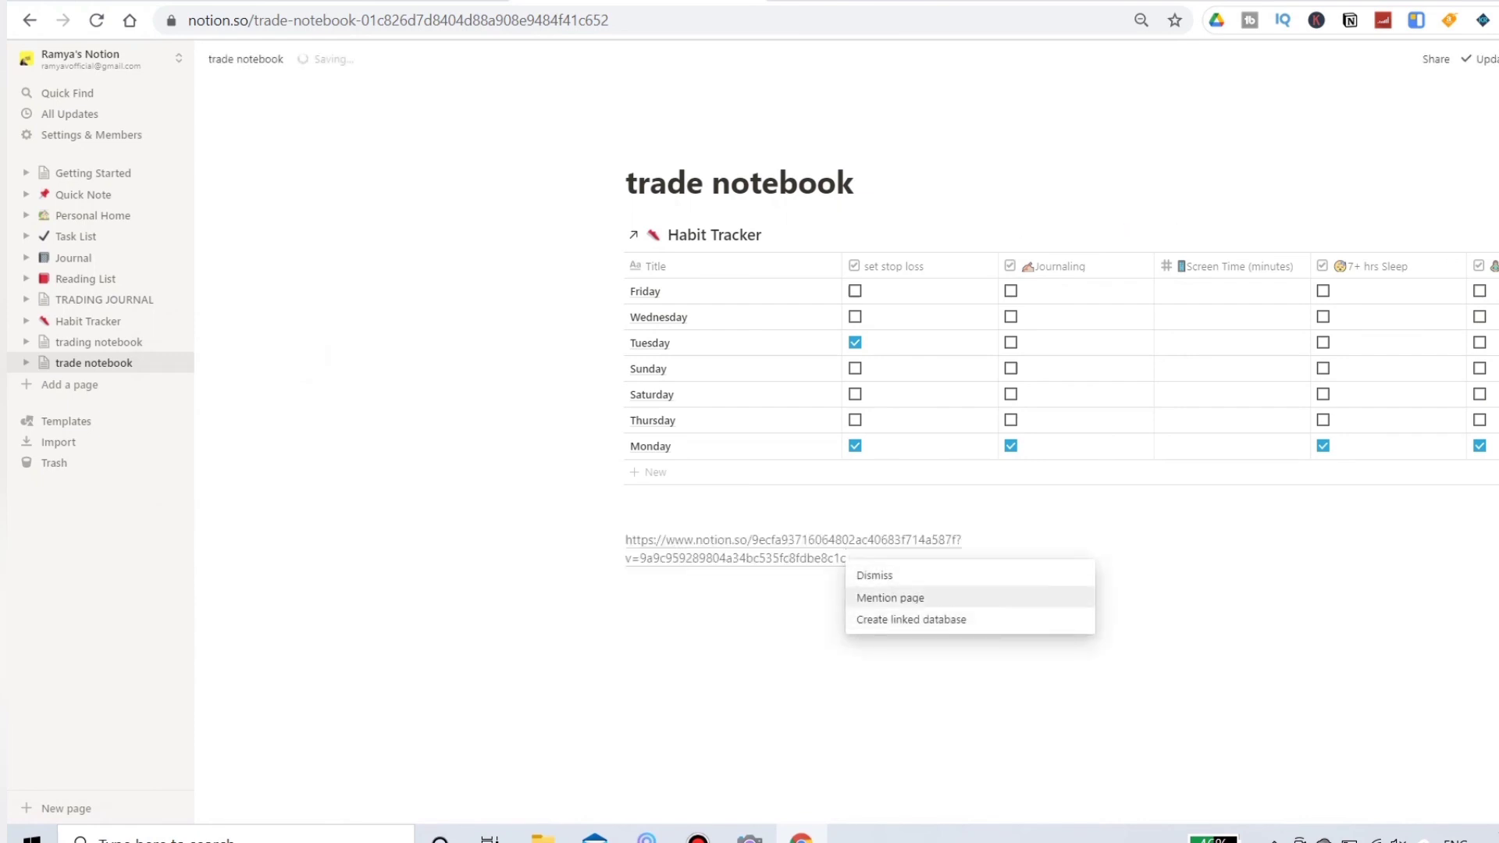
key(Down)
key(Return)
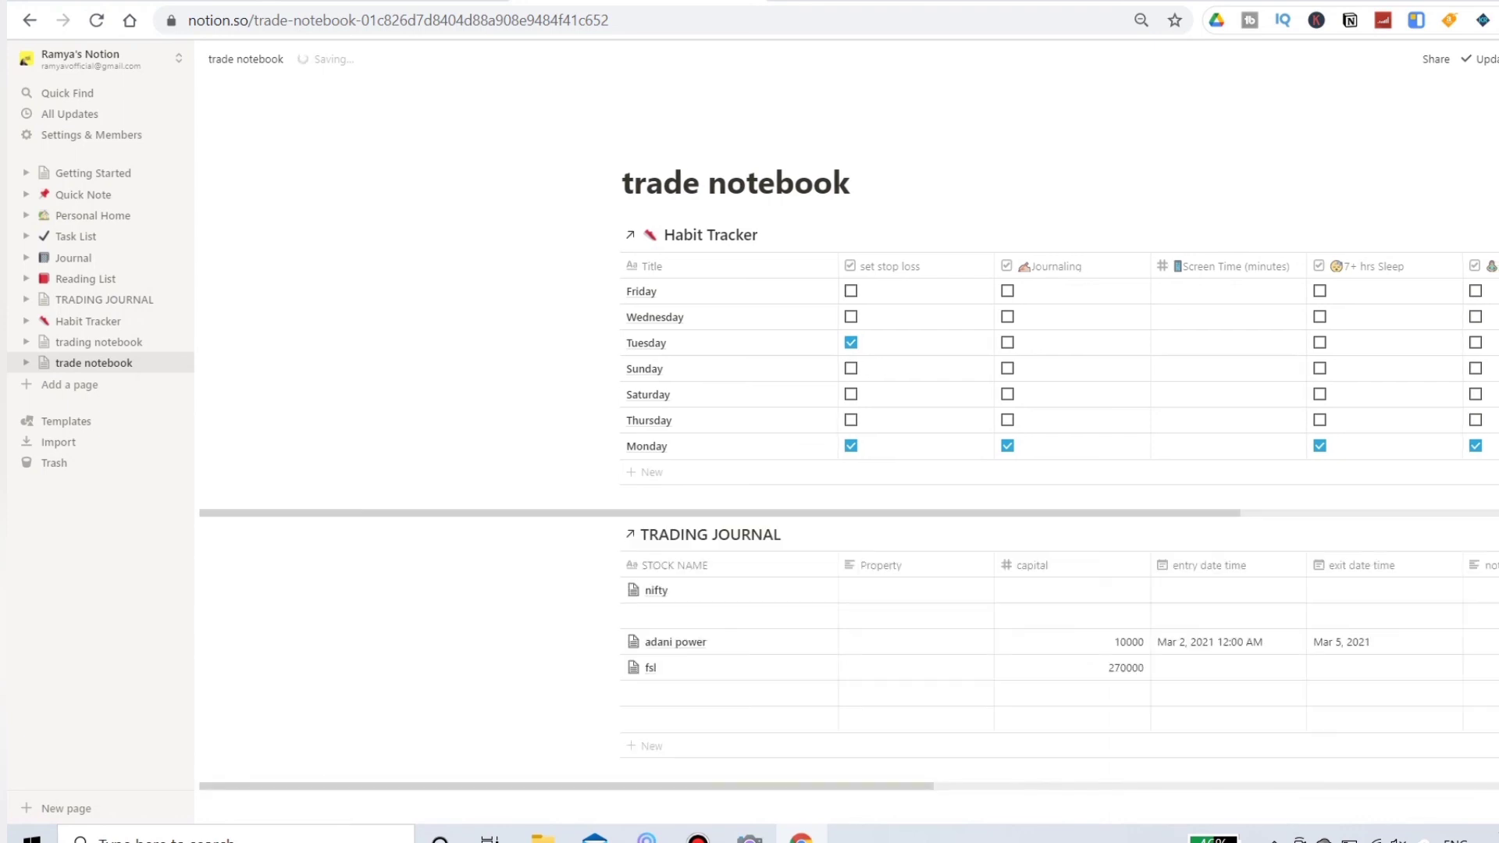
scroll(849, 462, down, 3)
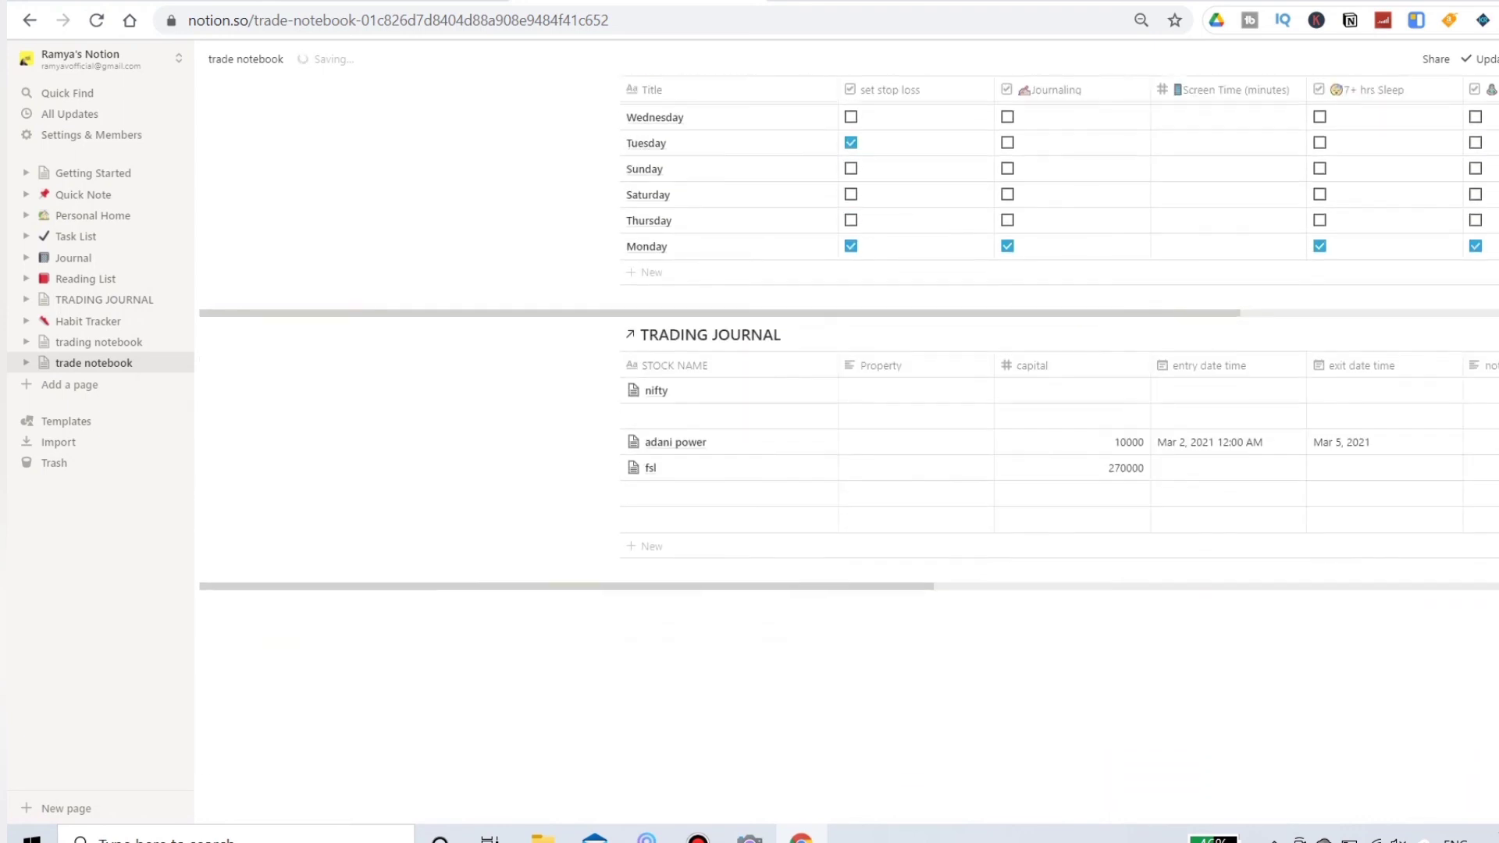
scroll(849, 468, up, 3)
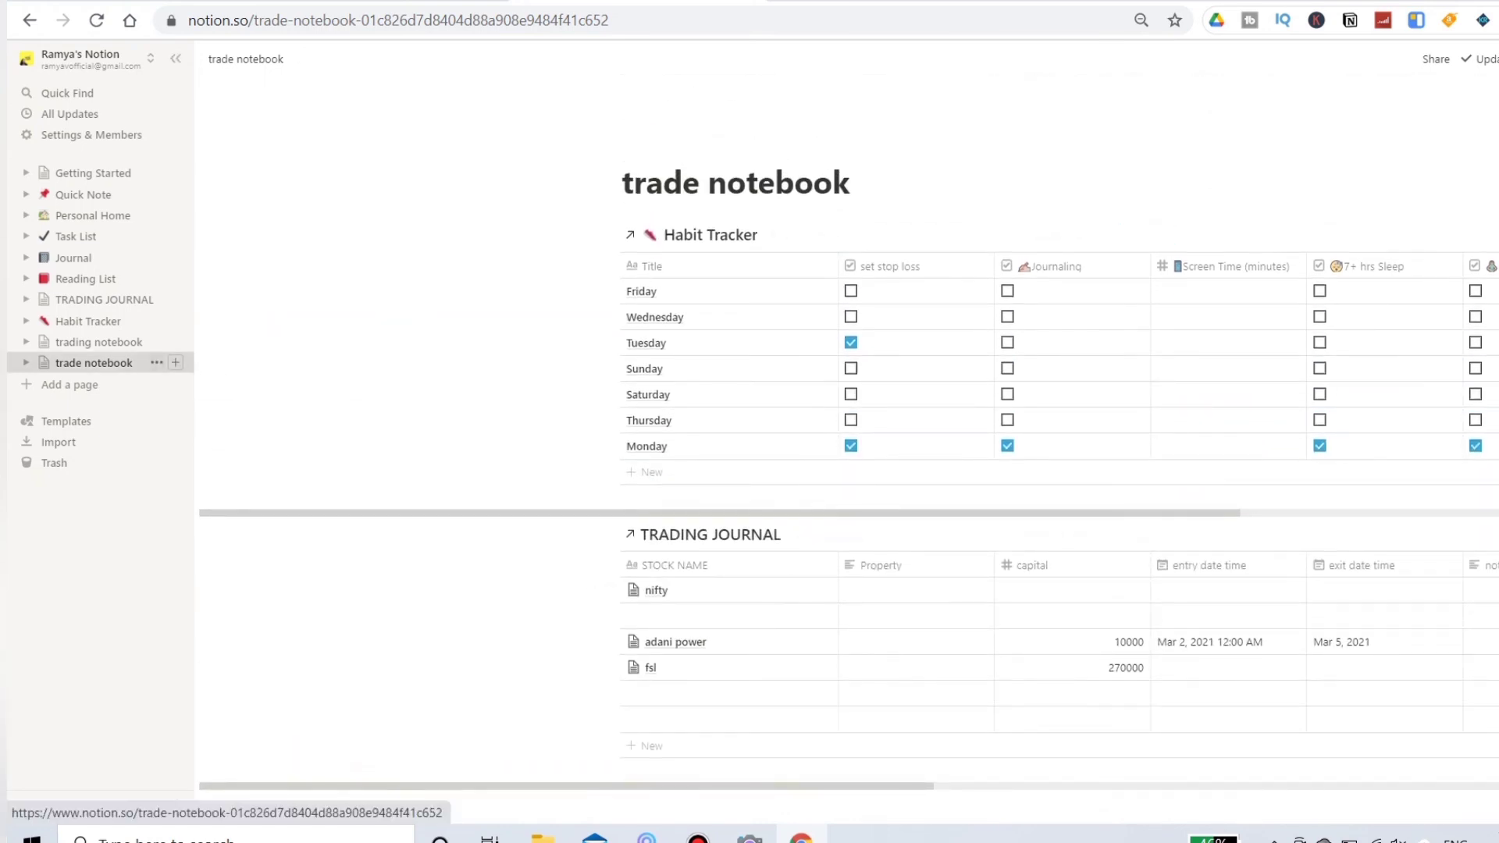
scroll(849, 421, down, 3)
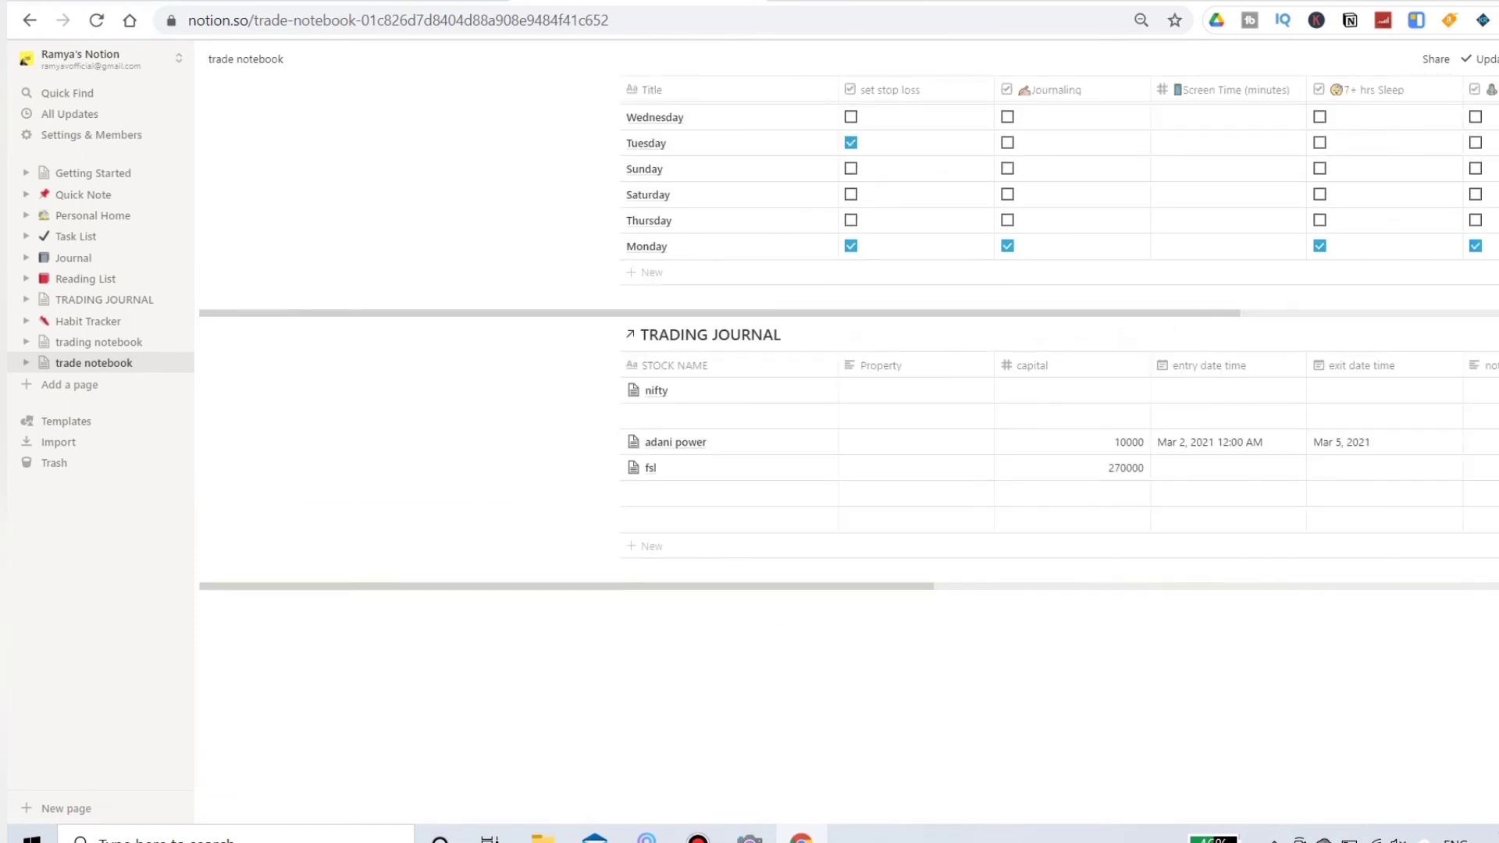
scroll(848, 422, up, 3)
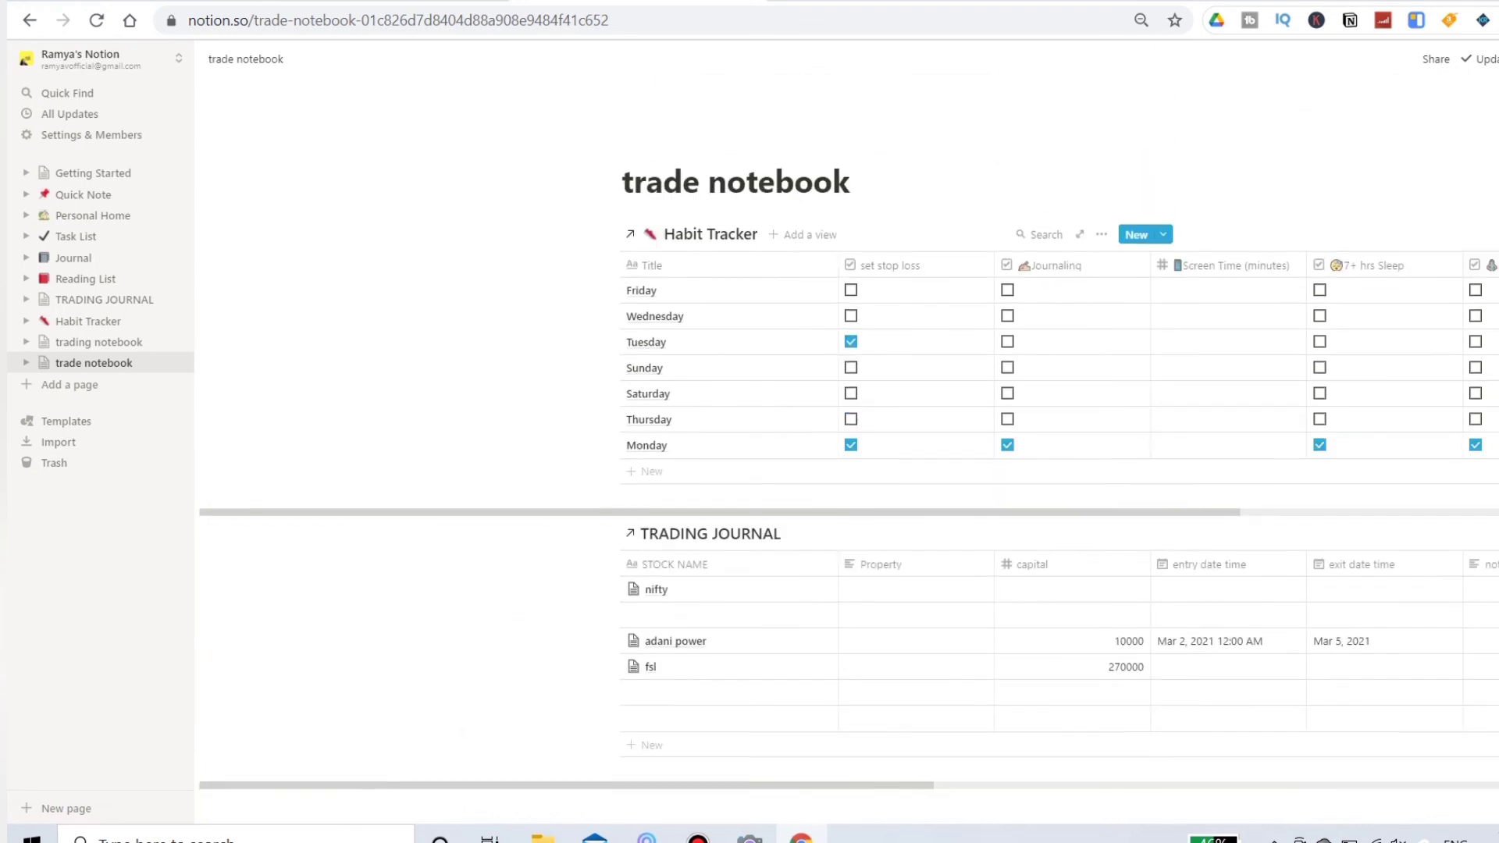